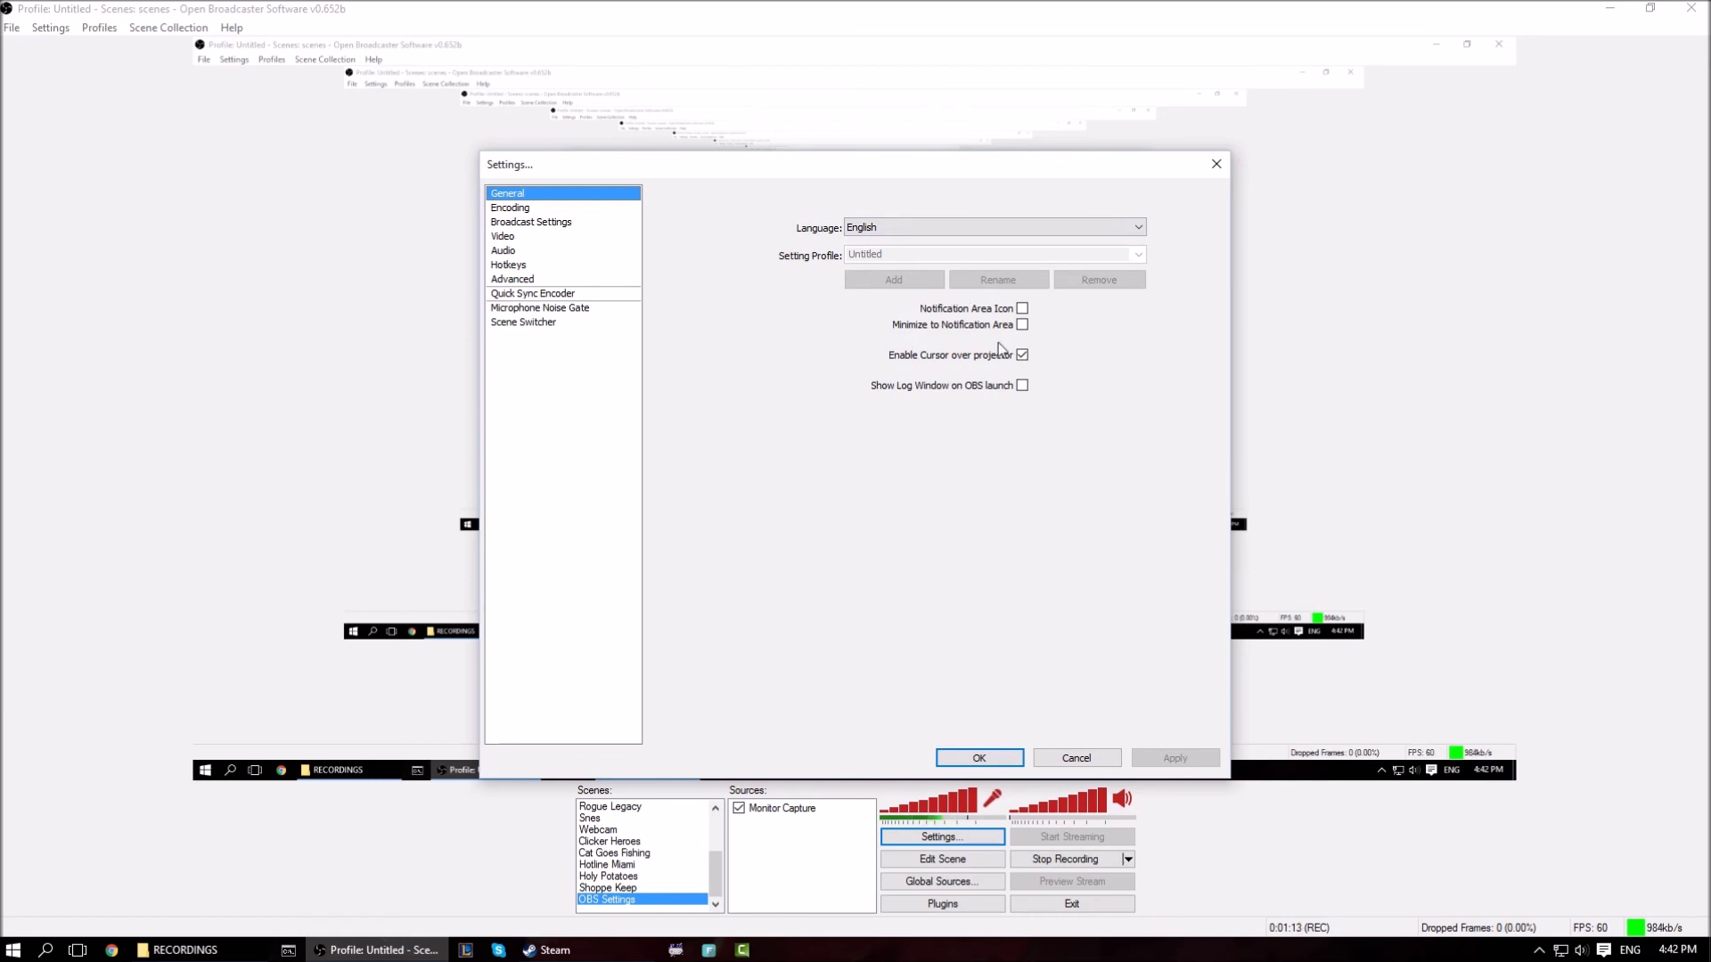
Examine the encoder choice, maximum bitrate and buffer size in the Encoding settings.
{"action": "left_click", "coordinate": [517, 209]}
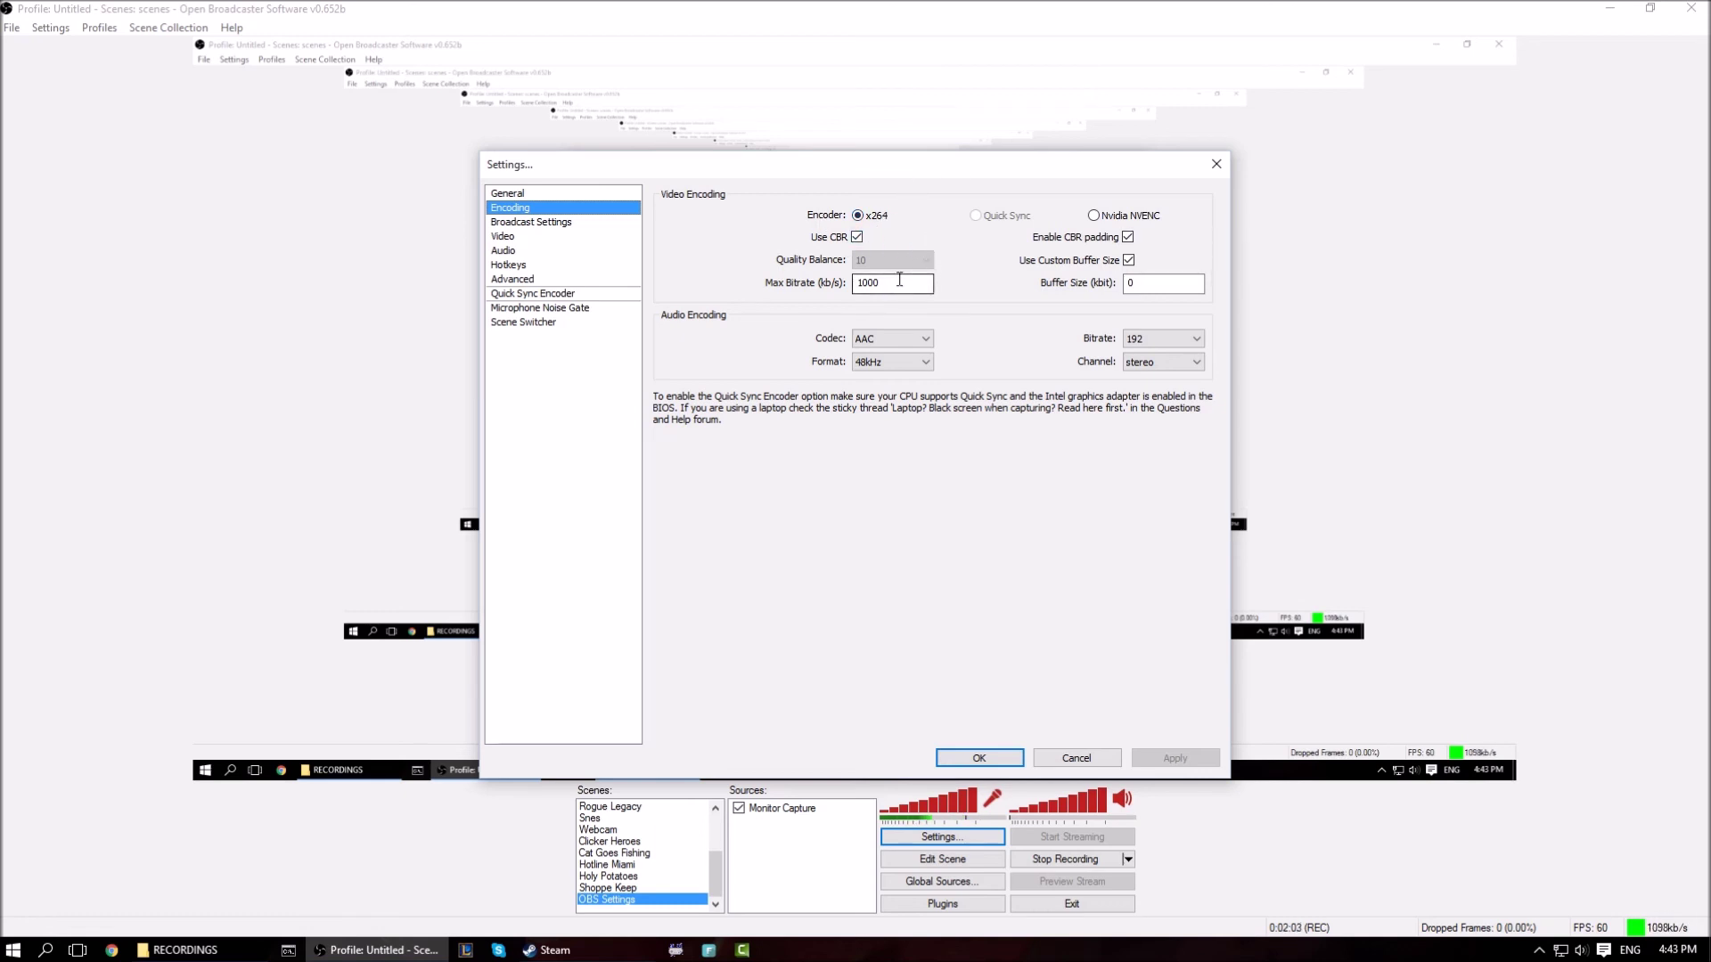
{"action": "mouse_move", "coordinate": [900, 282]}
{"action": "mouse_move", "coordinate": [1149, 288]}
Review the Broadcast Settings, choosing File Output Only as the mode and checking the recording file path.
{"action": "left_click", "coordinate": [541, 225]}
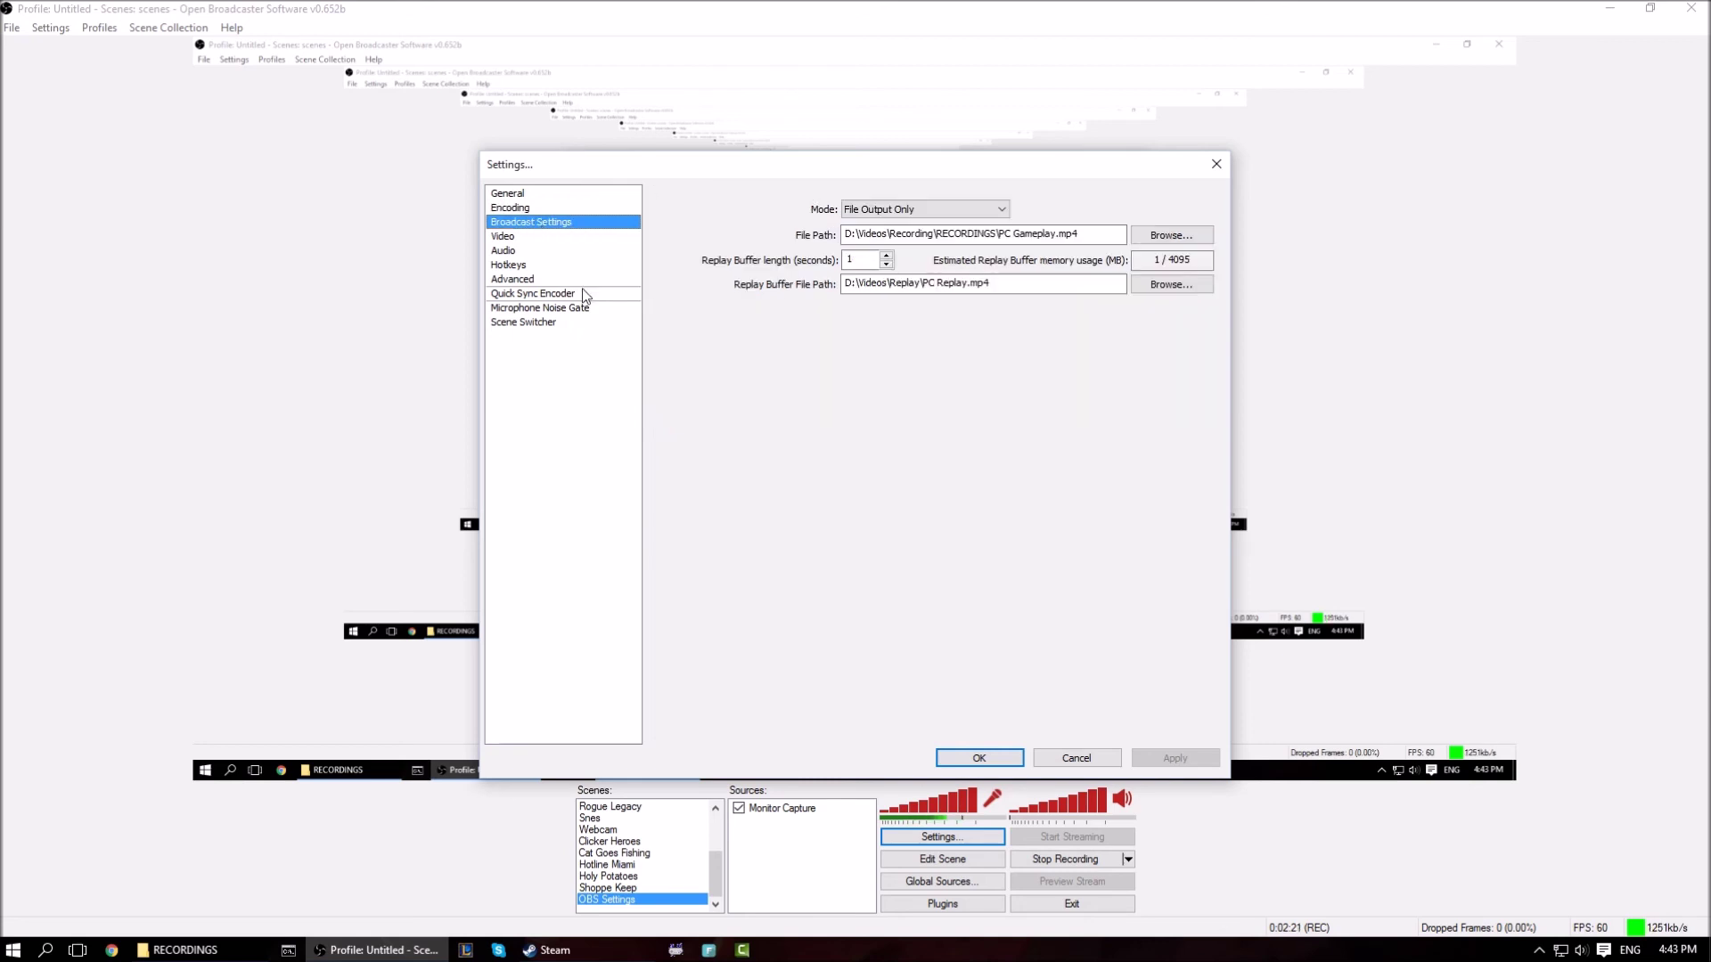
{"action": "left_click", "coordinate": [925, 214]}
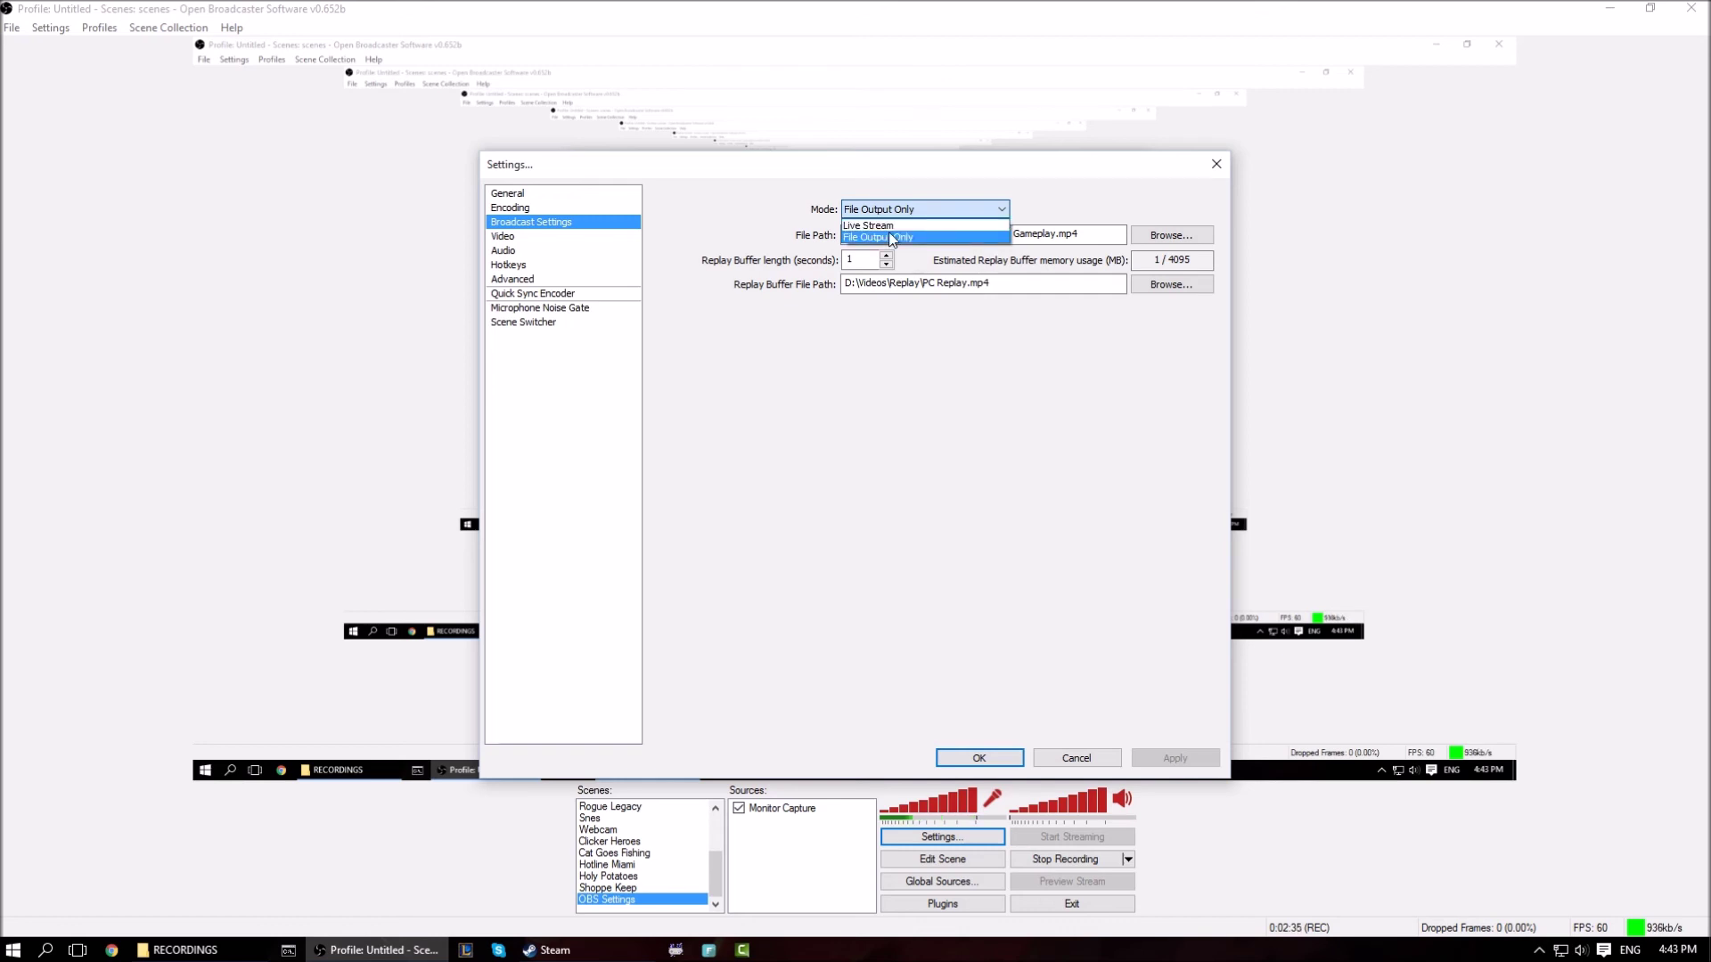
{"action": "left_click", "coordinate": [889, 237]}
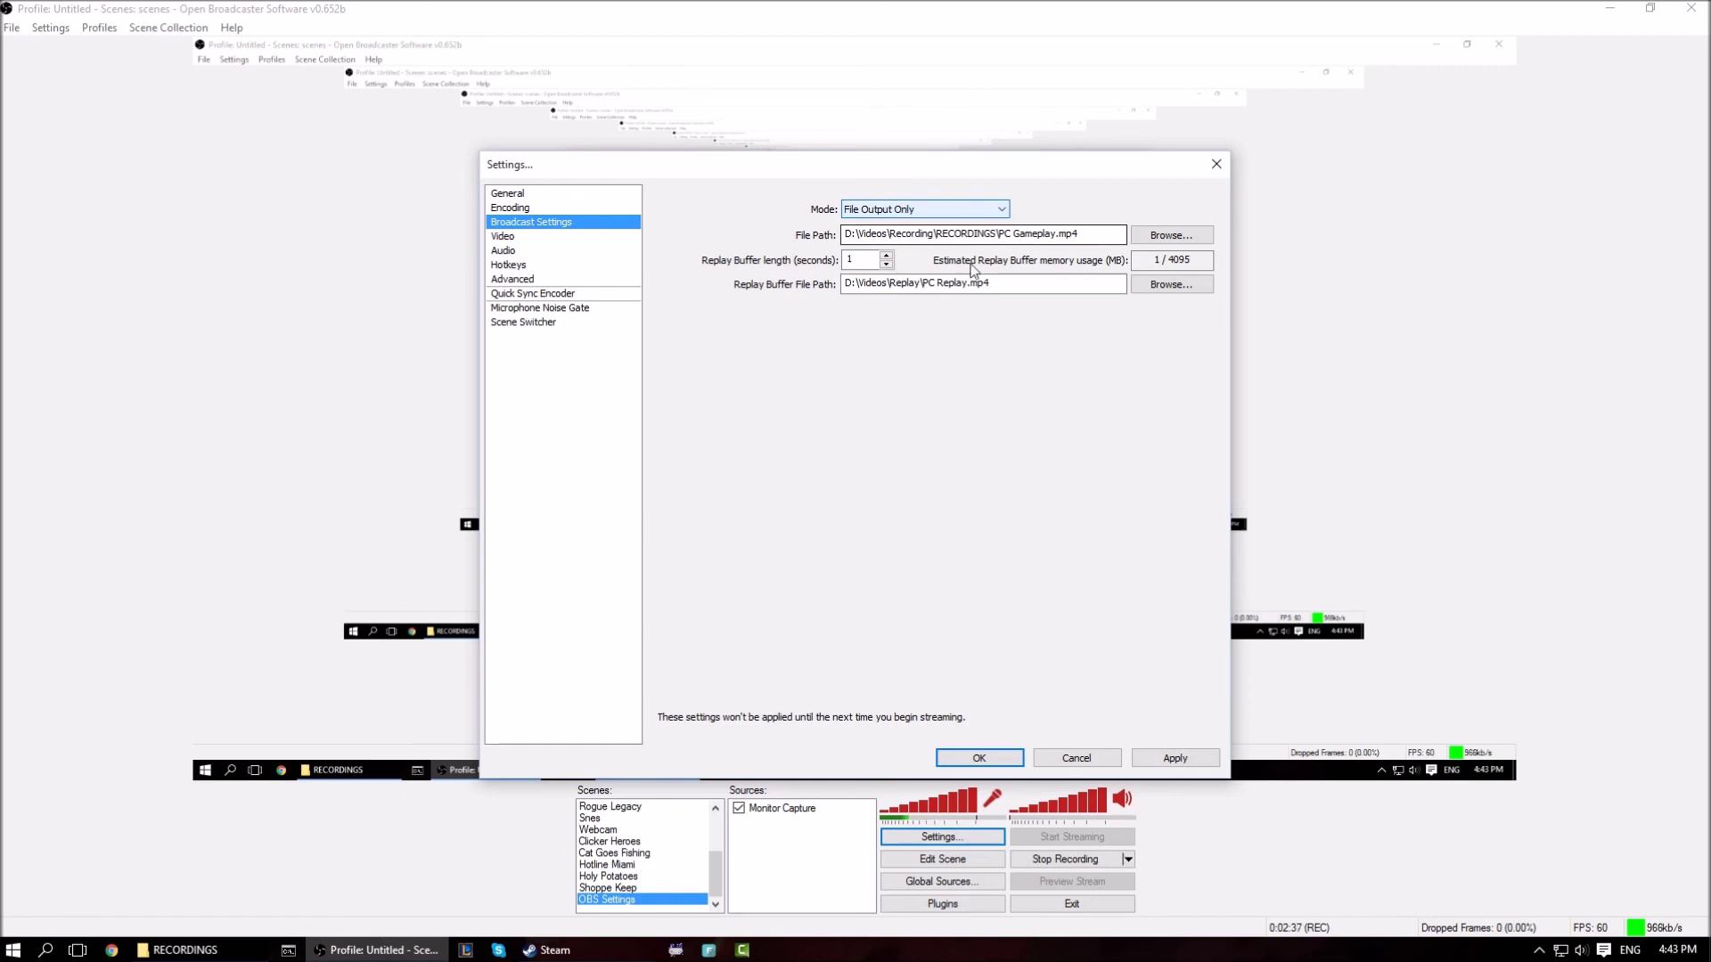
{"action": "mouse_move", "coordinate": [949, 240]}
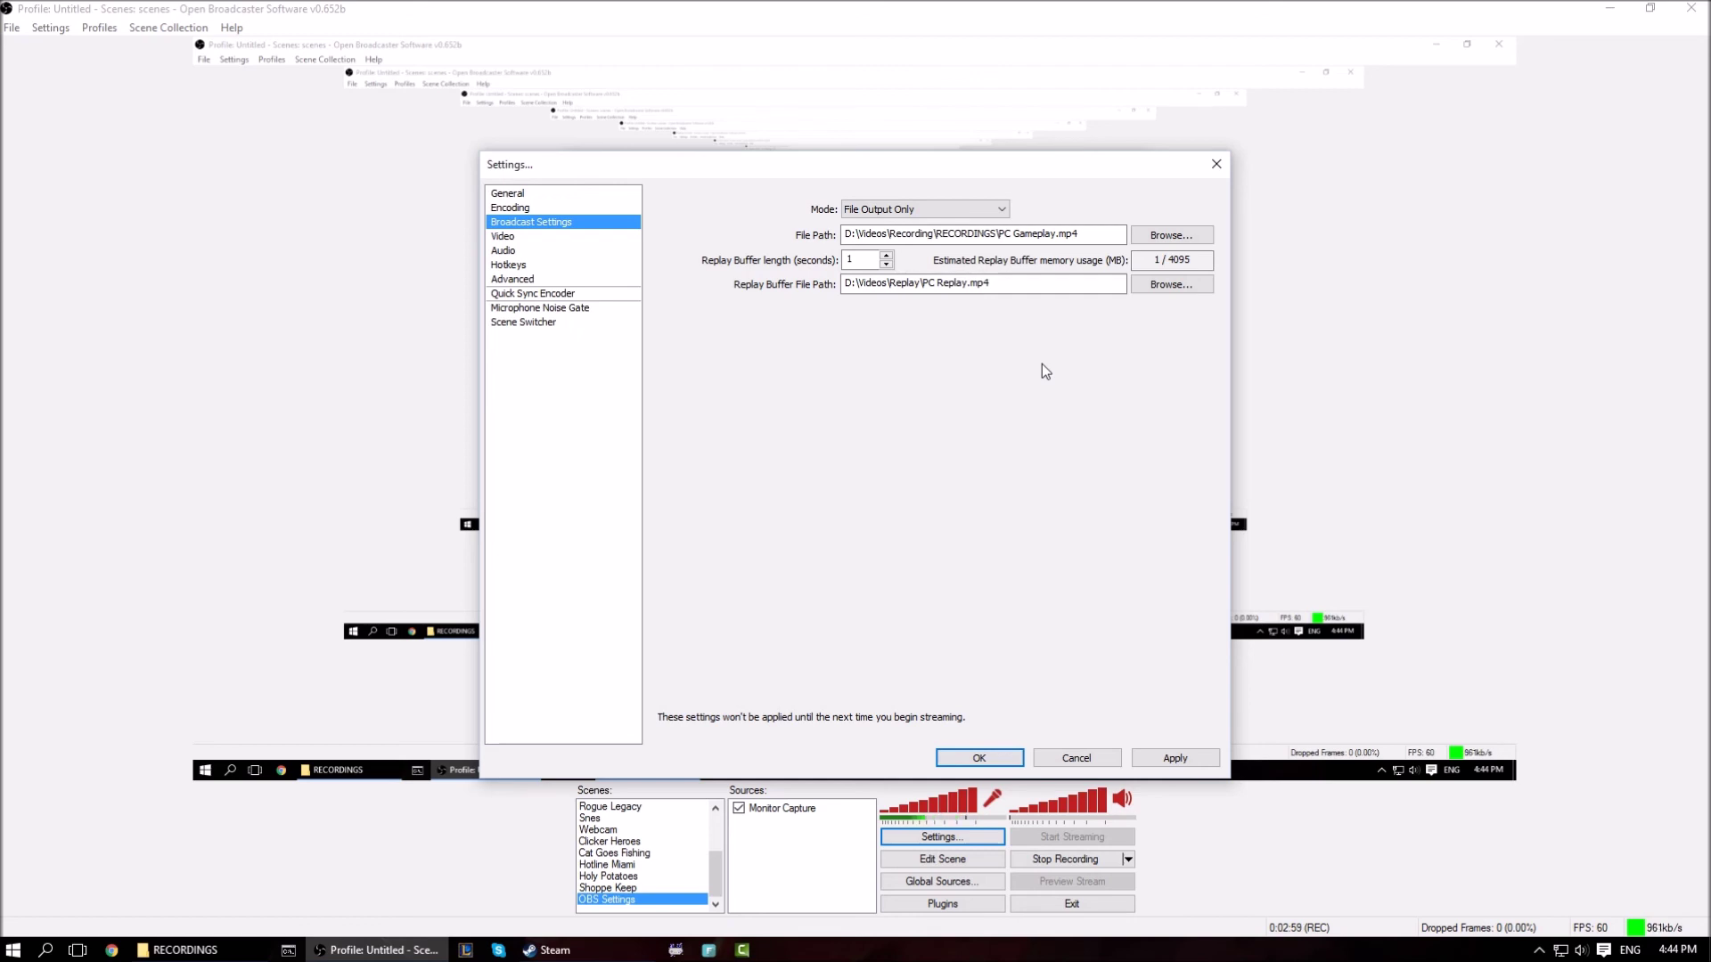
{"action": "mouse_move", "coordinate": [1019, 244]}
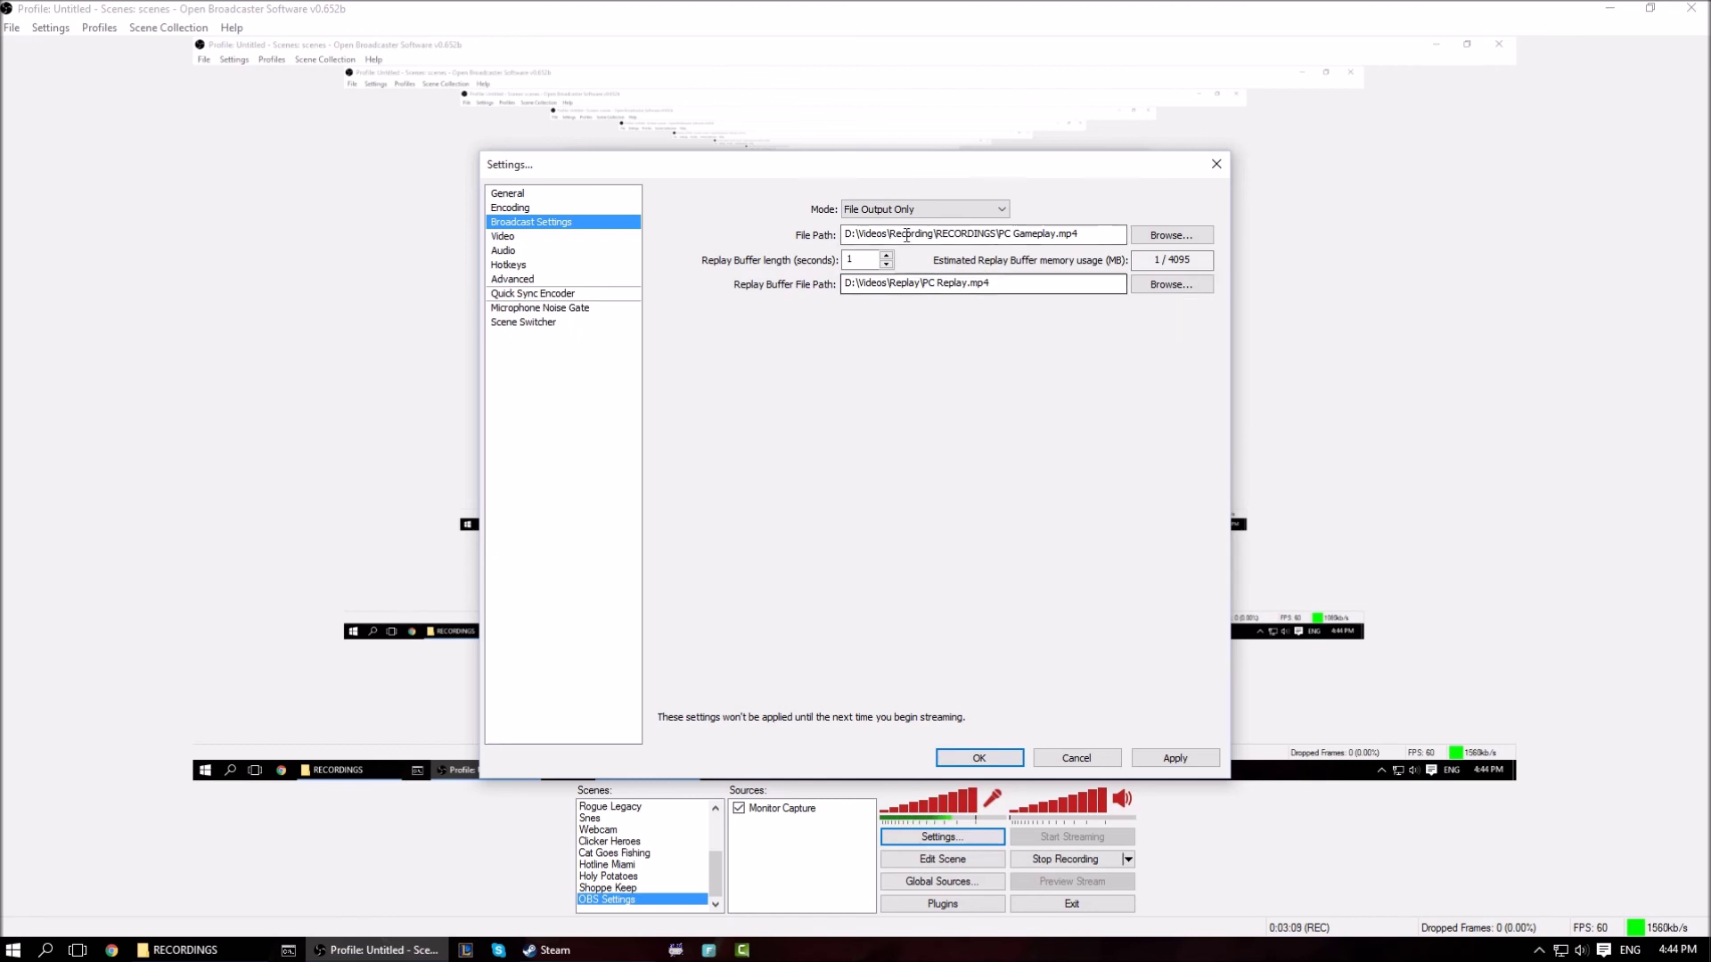
Discard the pending broadcast changes and review the adapter, base resolution, downscale and FPS options in the Video settings.
{"action": "left_click", "coordinate": [501, 237]}
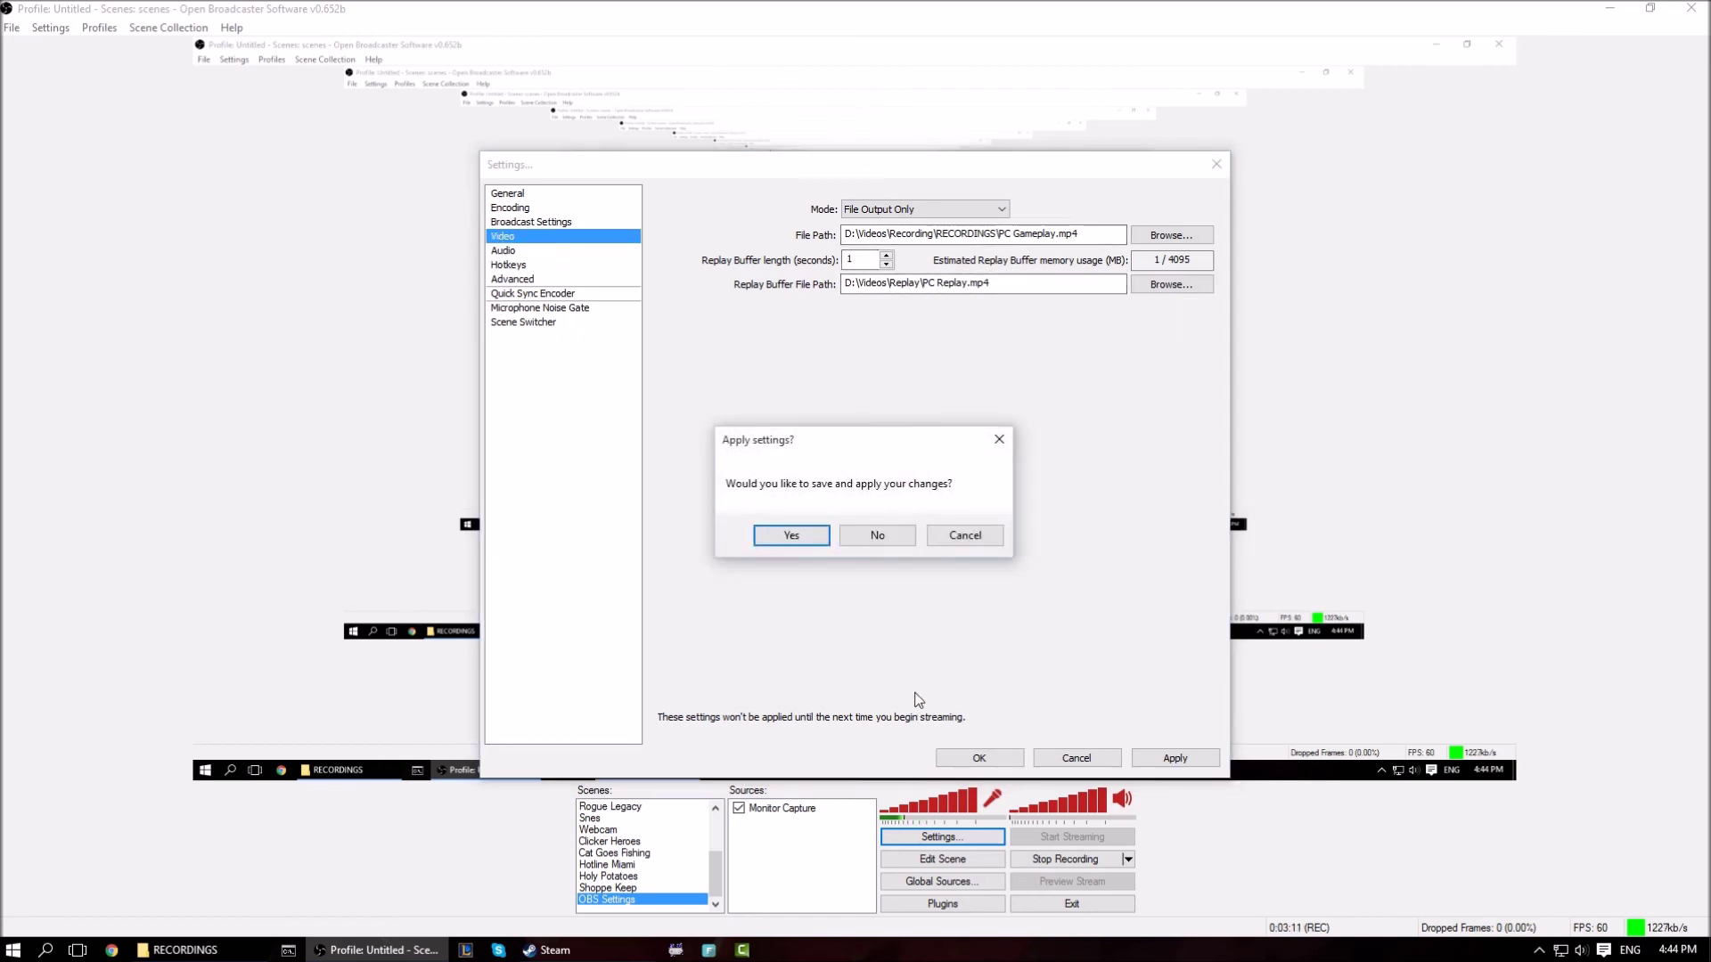
{"action": "left_click", "coordinate": [896, 536]}
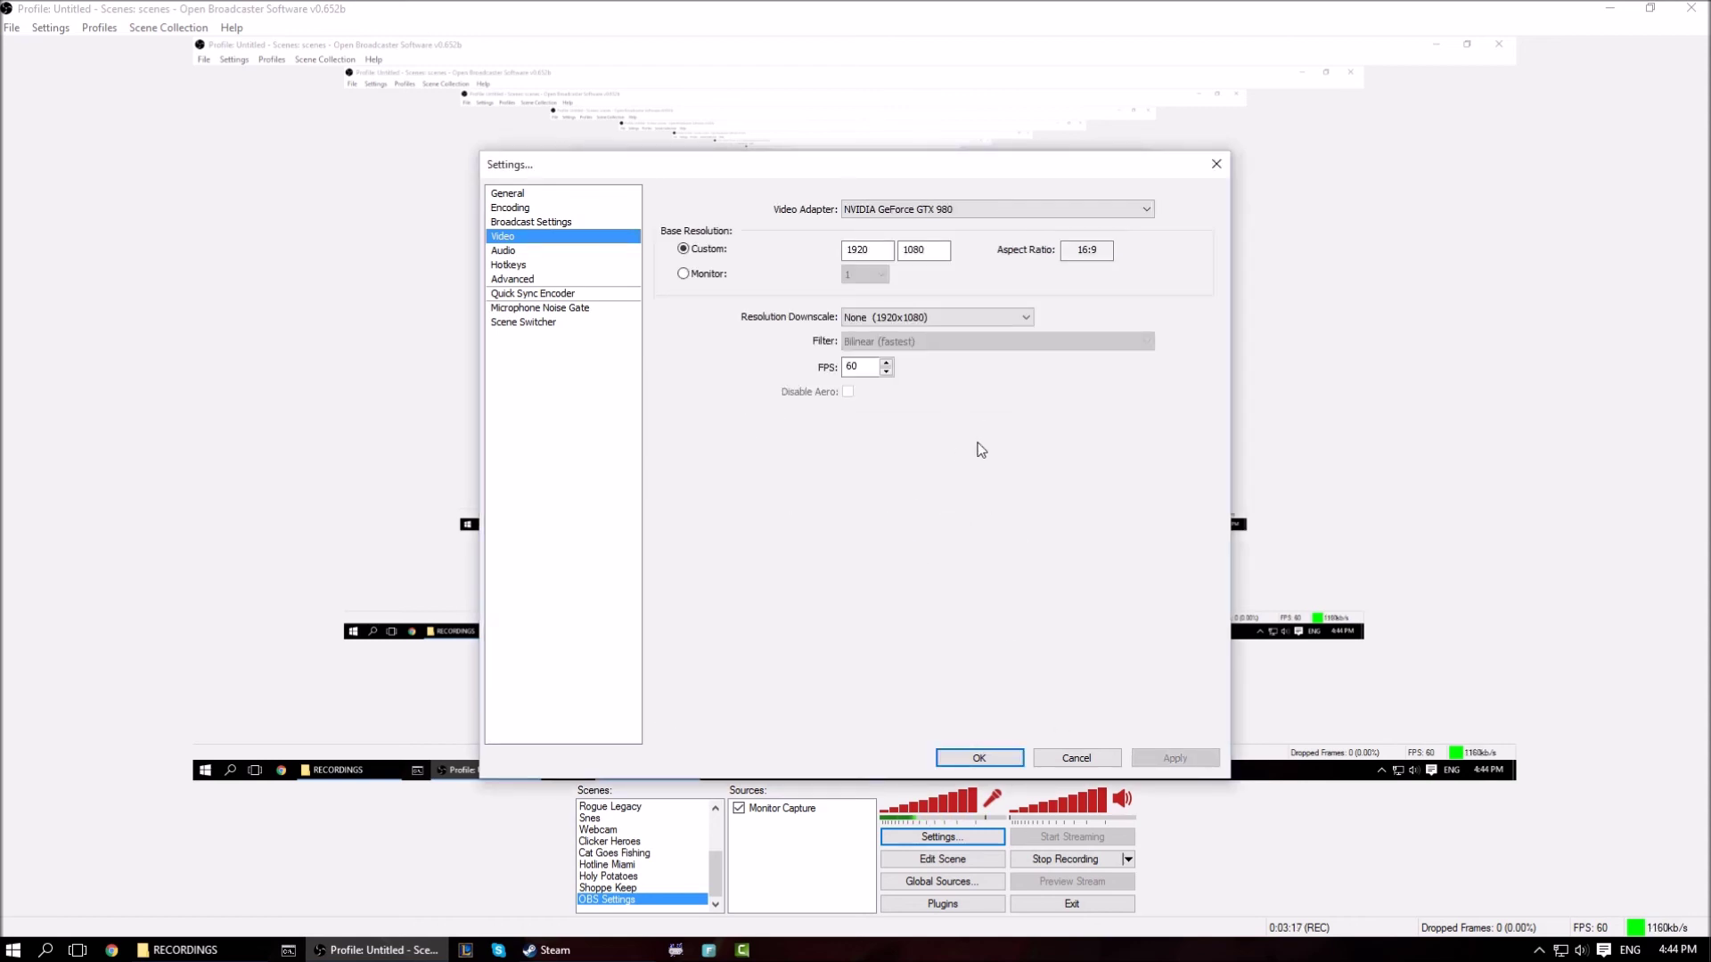
{"action": "left_click", "coordinate": [1148, 211]}
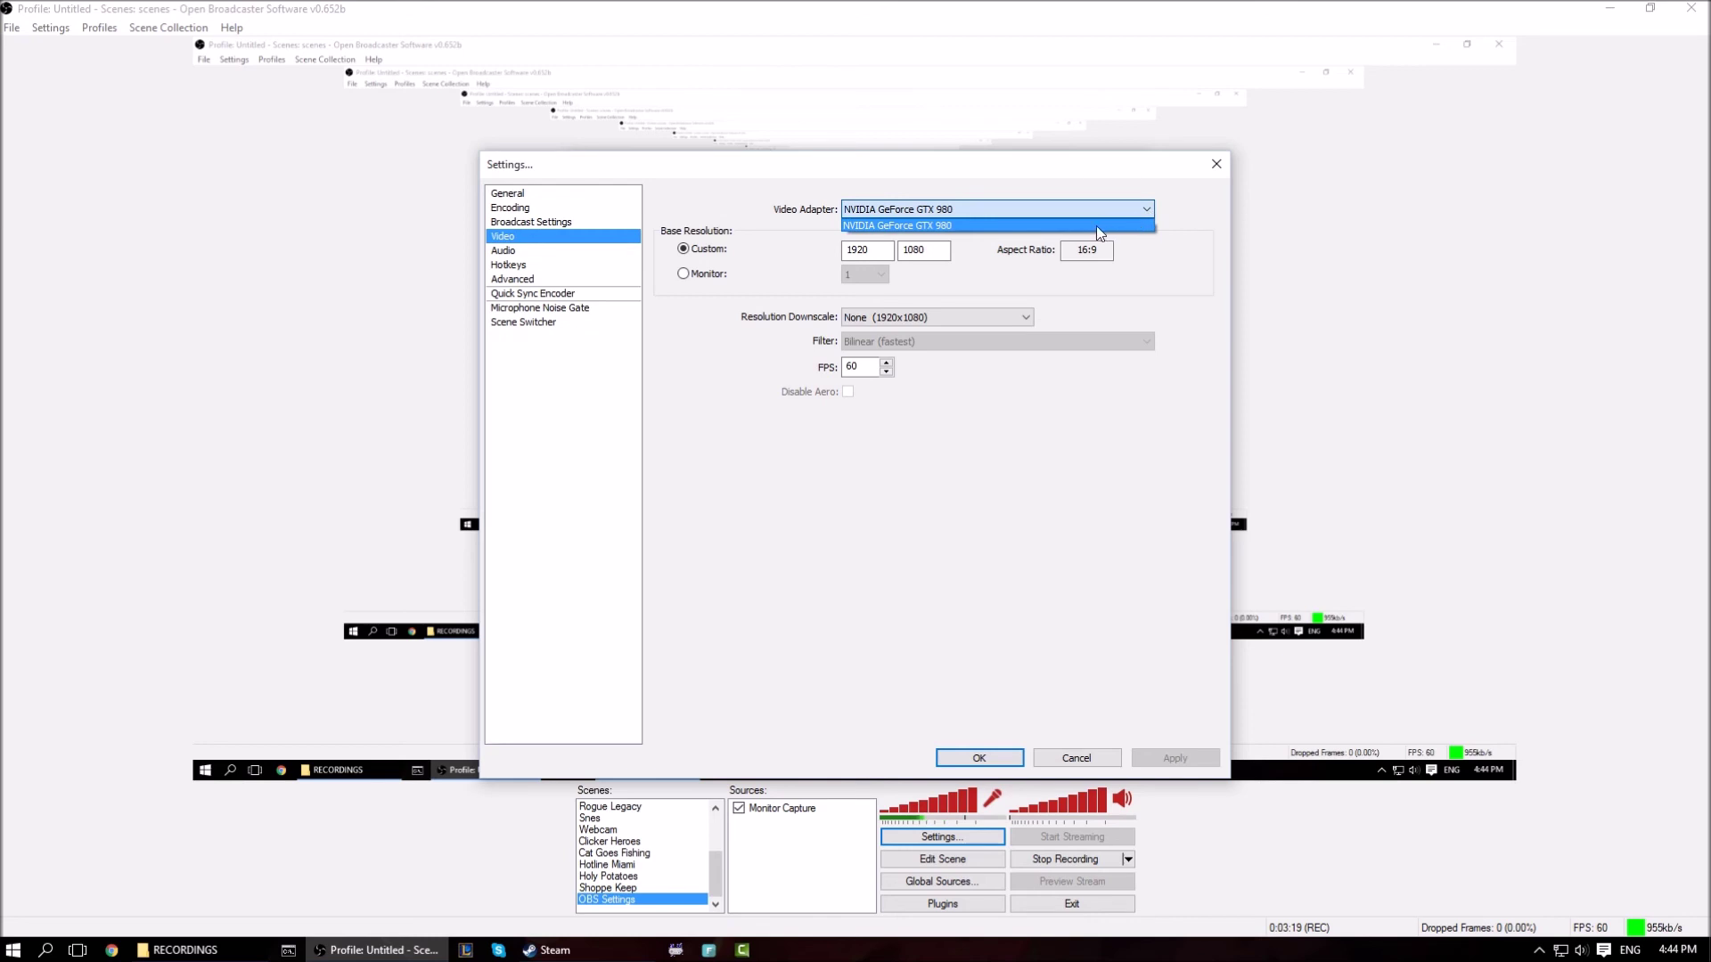
{"action": "left_click", "coordinate": [918, 230]}
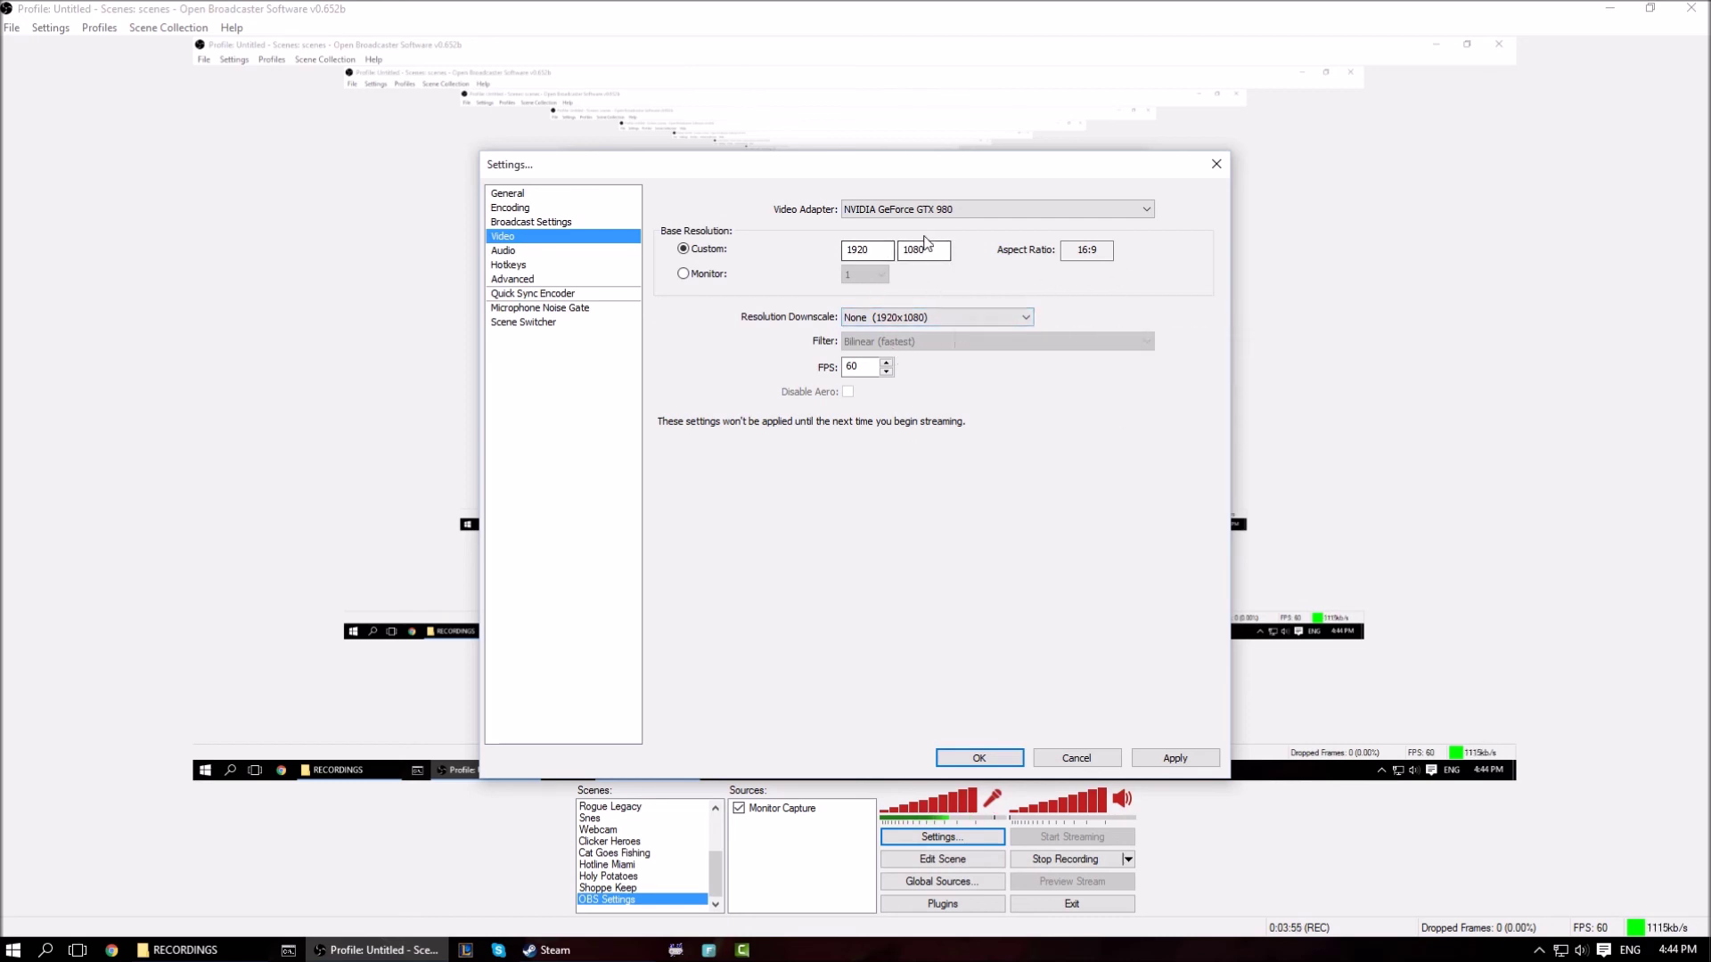
{"action": "left_click", "coordinate": [1009, 322]}
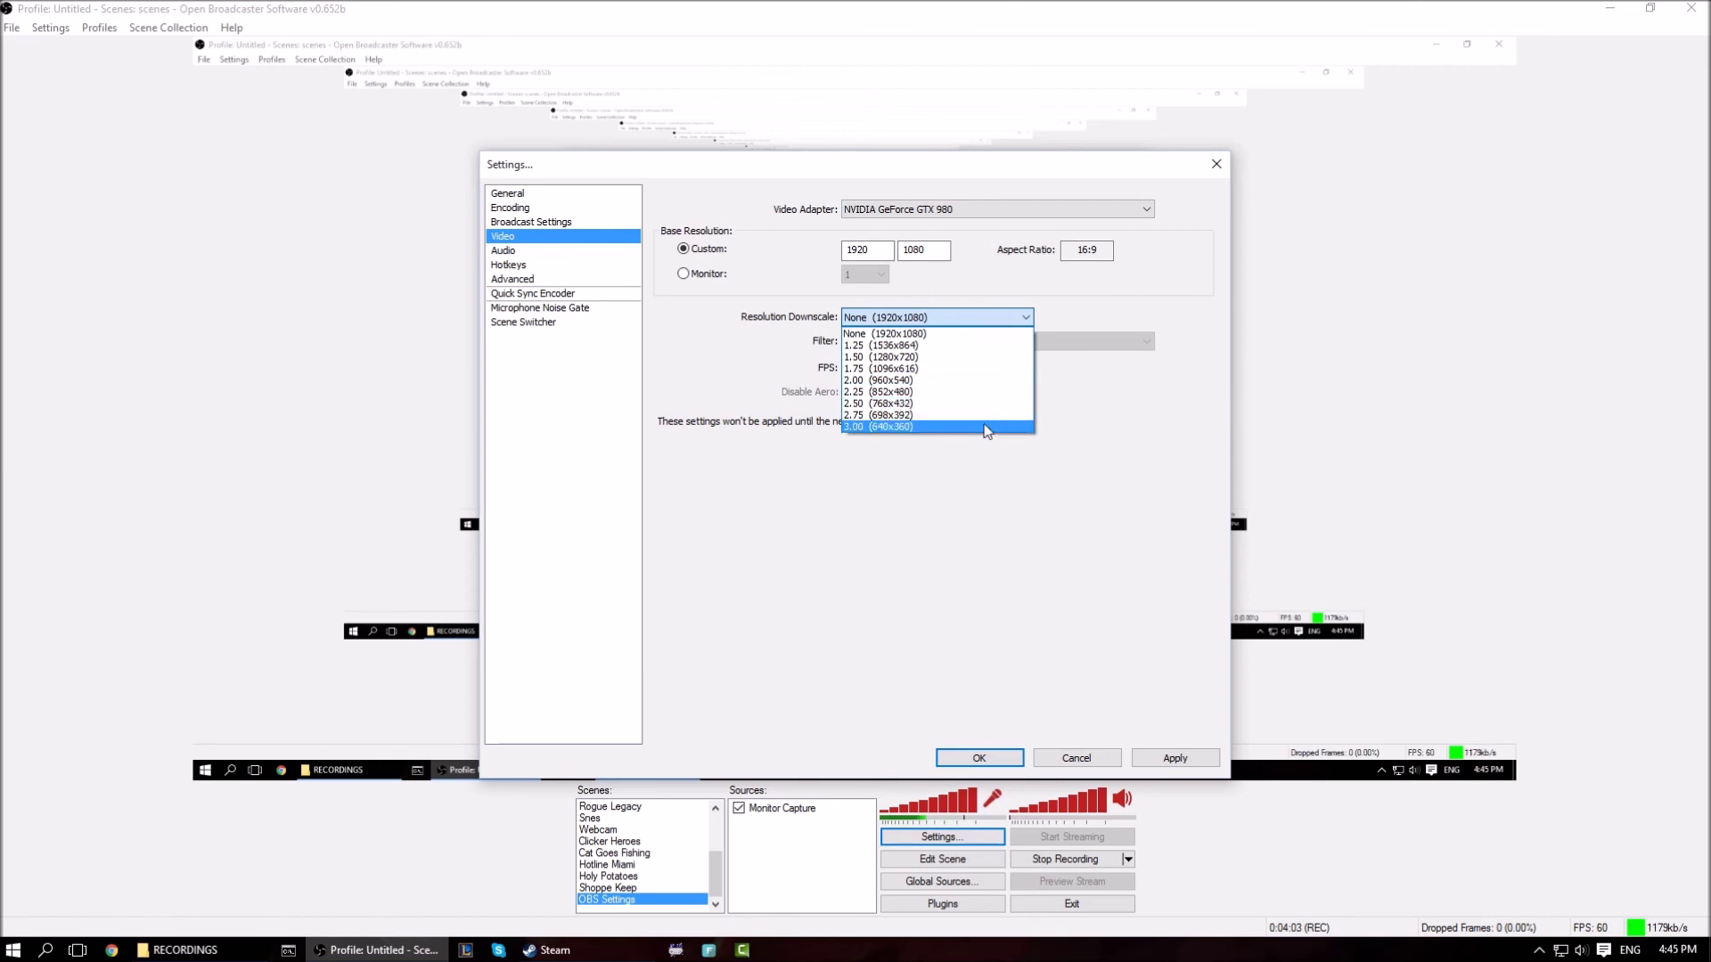
{"action": "left_click", "coordinate": [989, 318]}
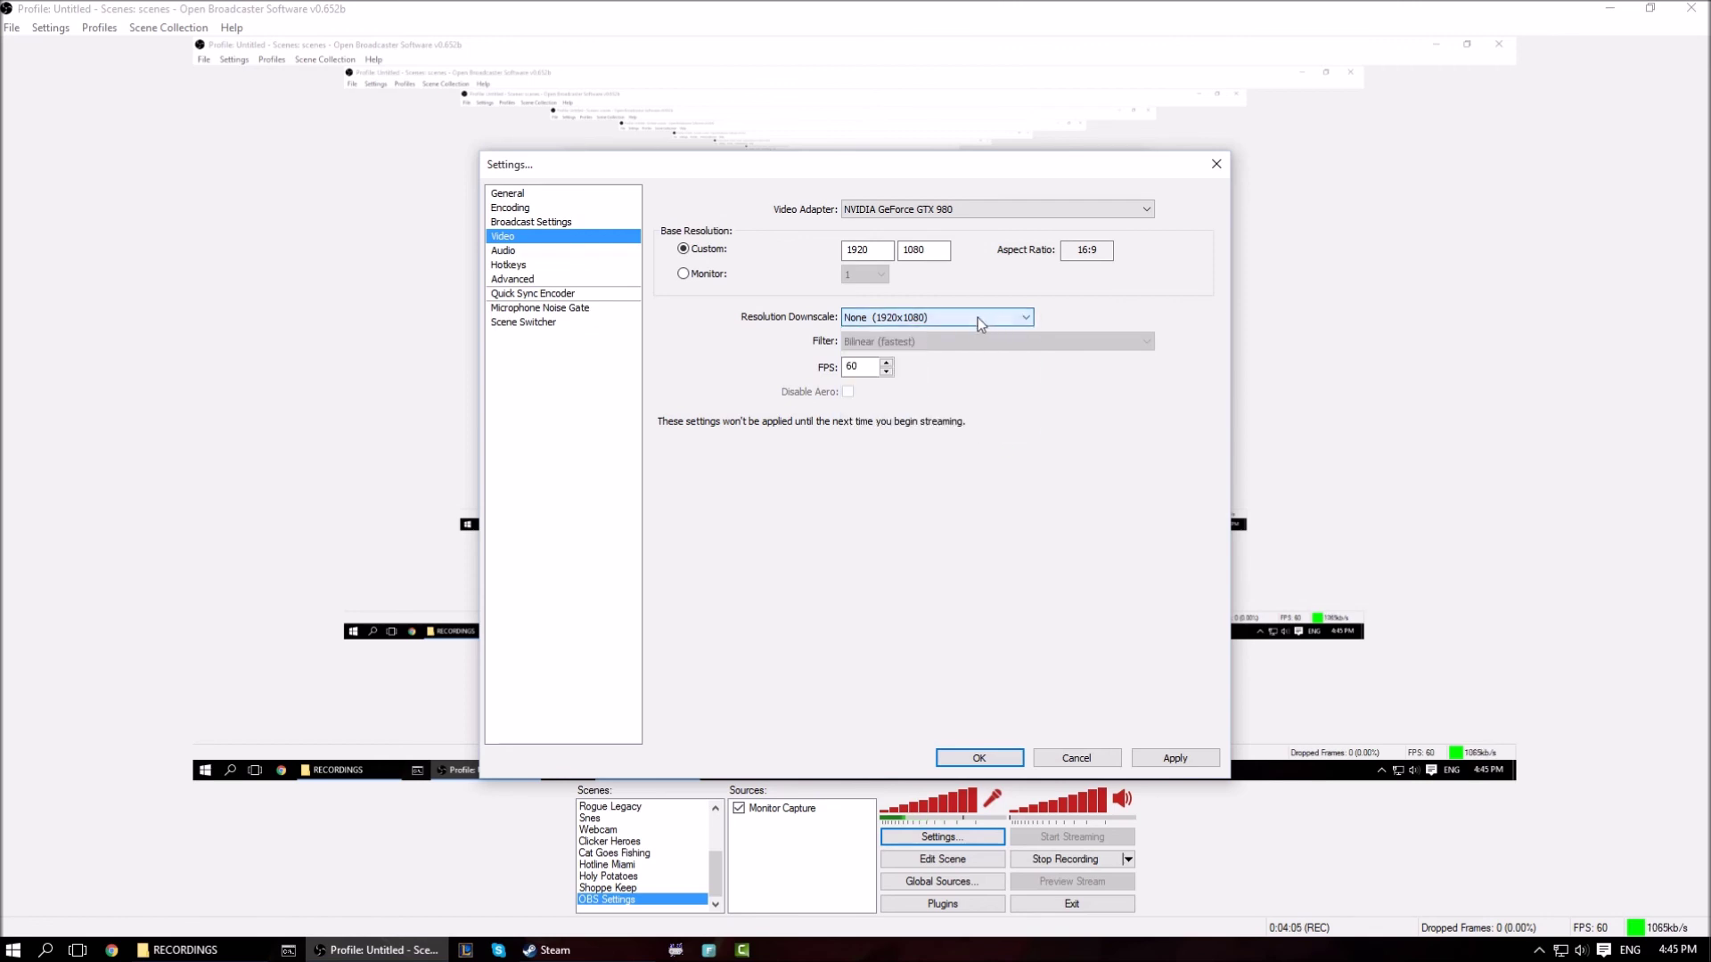
{"action": "left_click", "coordinate": [859, 366]}
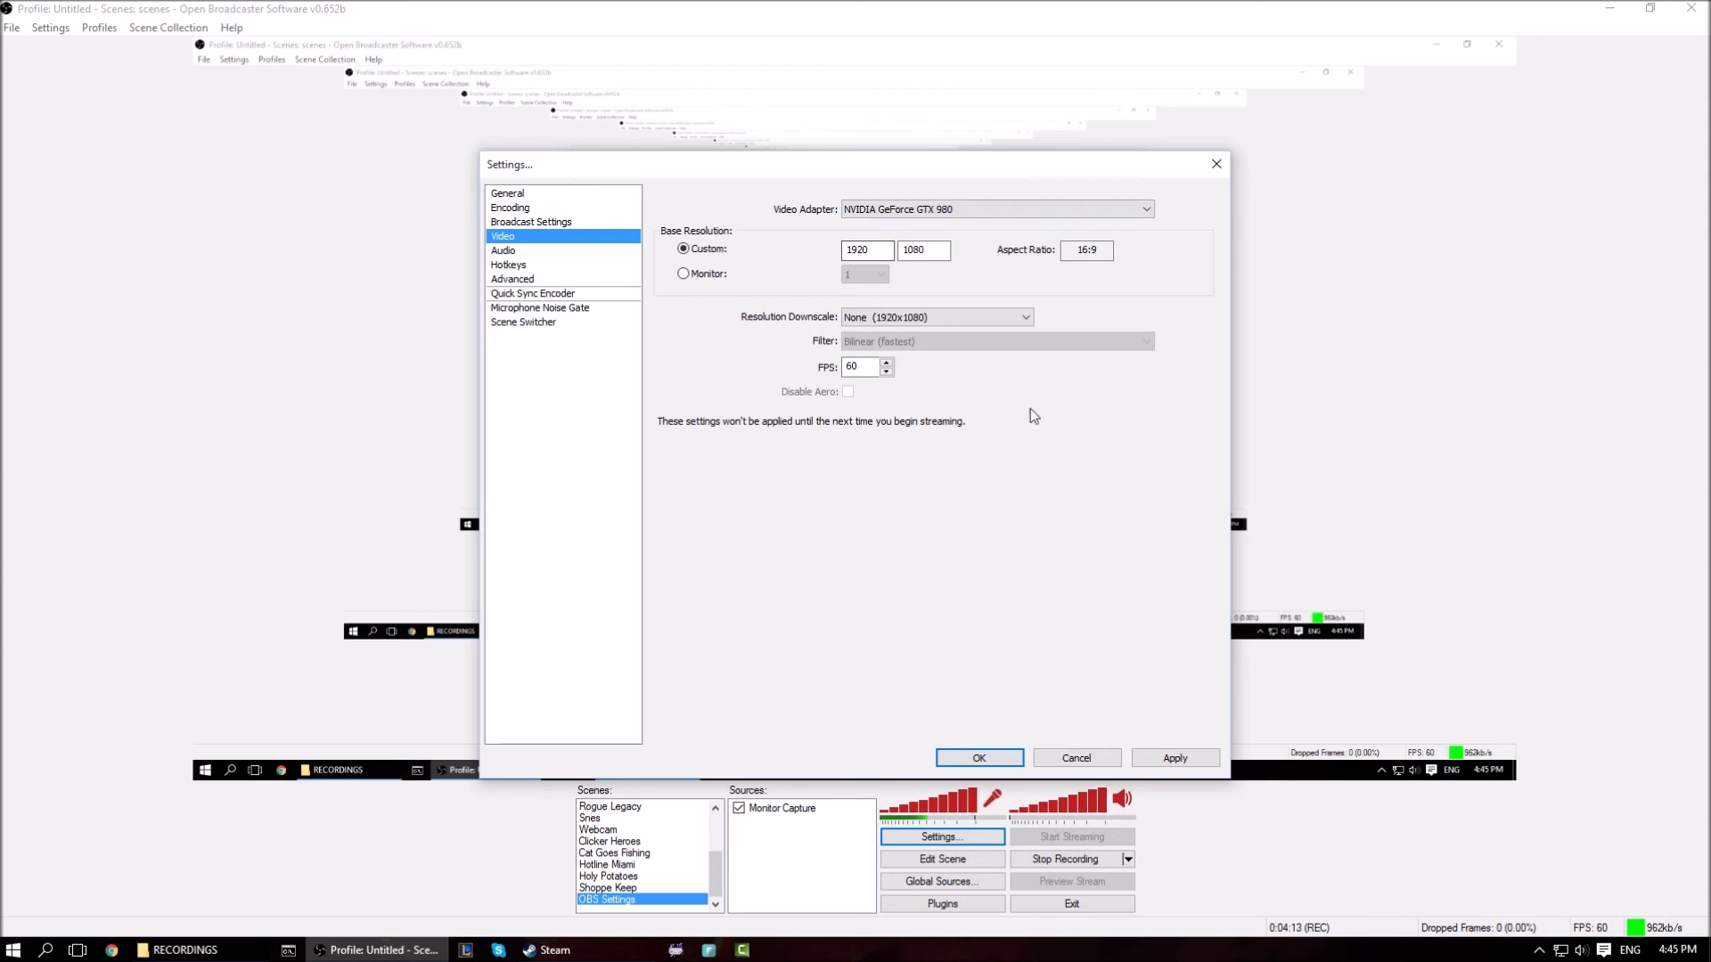
Discard the pending video changes, review the desktop and microphone device options in the Audio settings, and reinitialize the microphone device.
{"action": "left_click", "coordinate": [509, 252]}
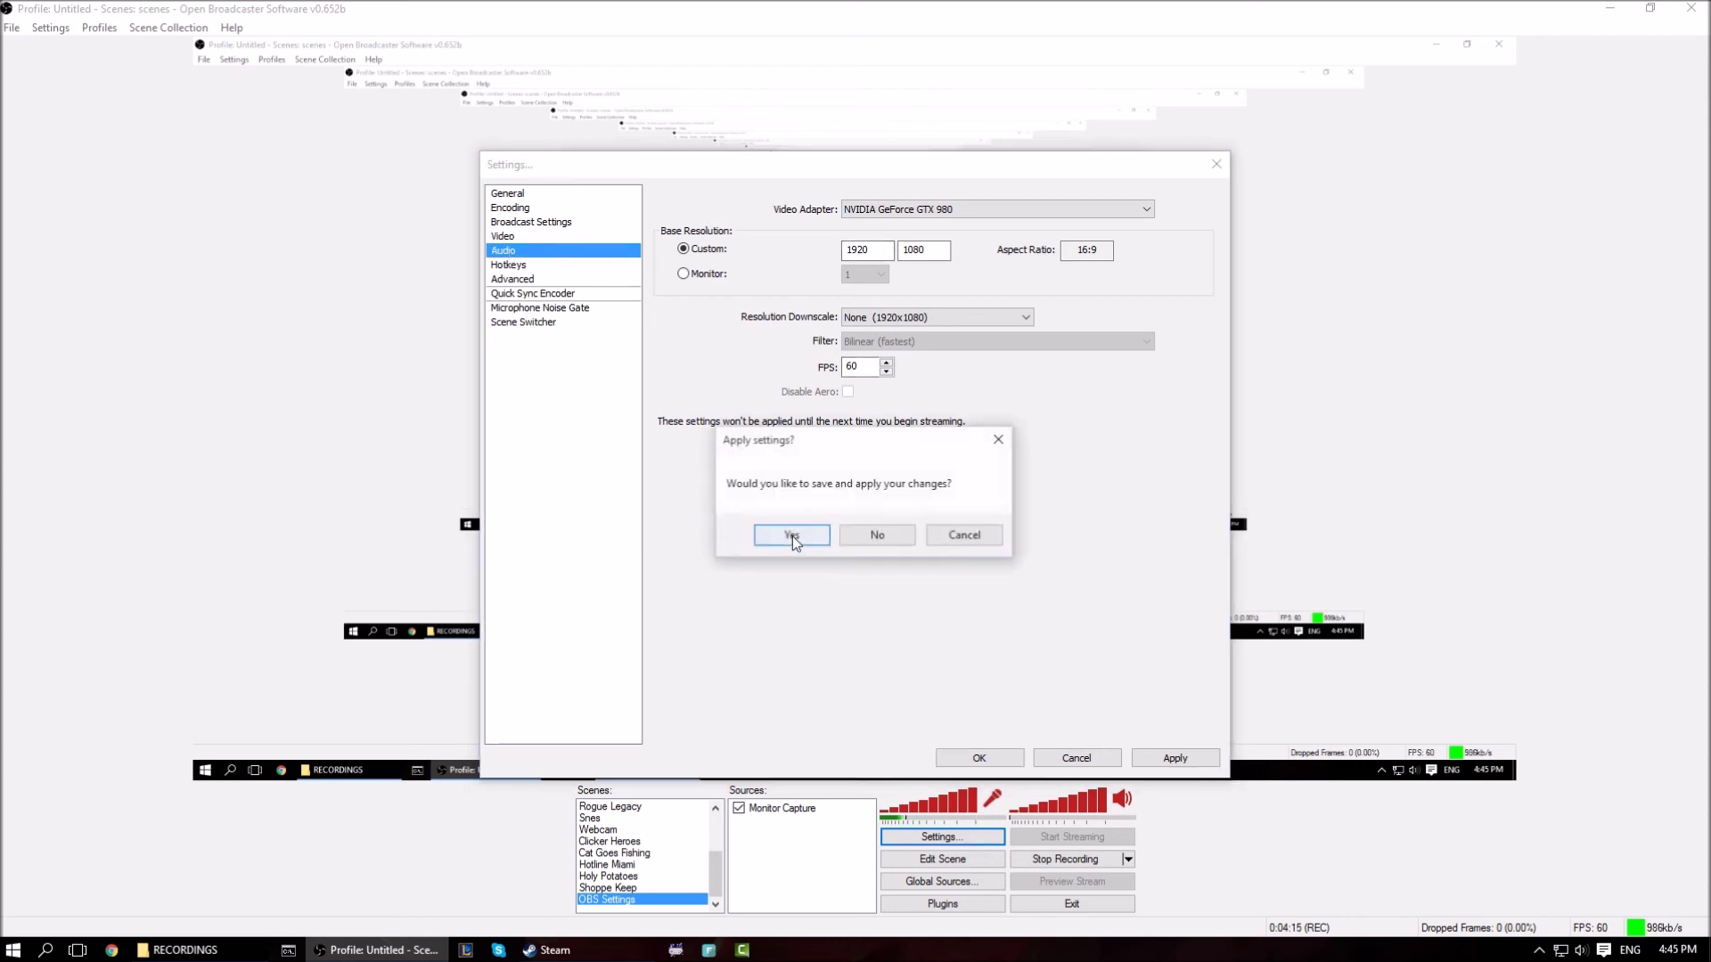
{"action": "left_click", "coordinate": [851, 534]}
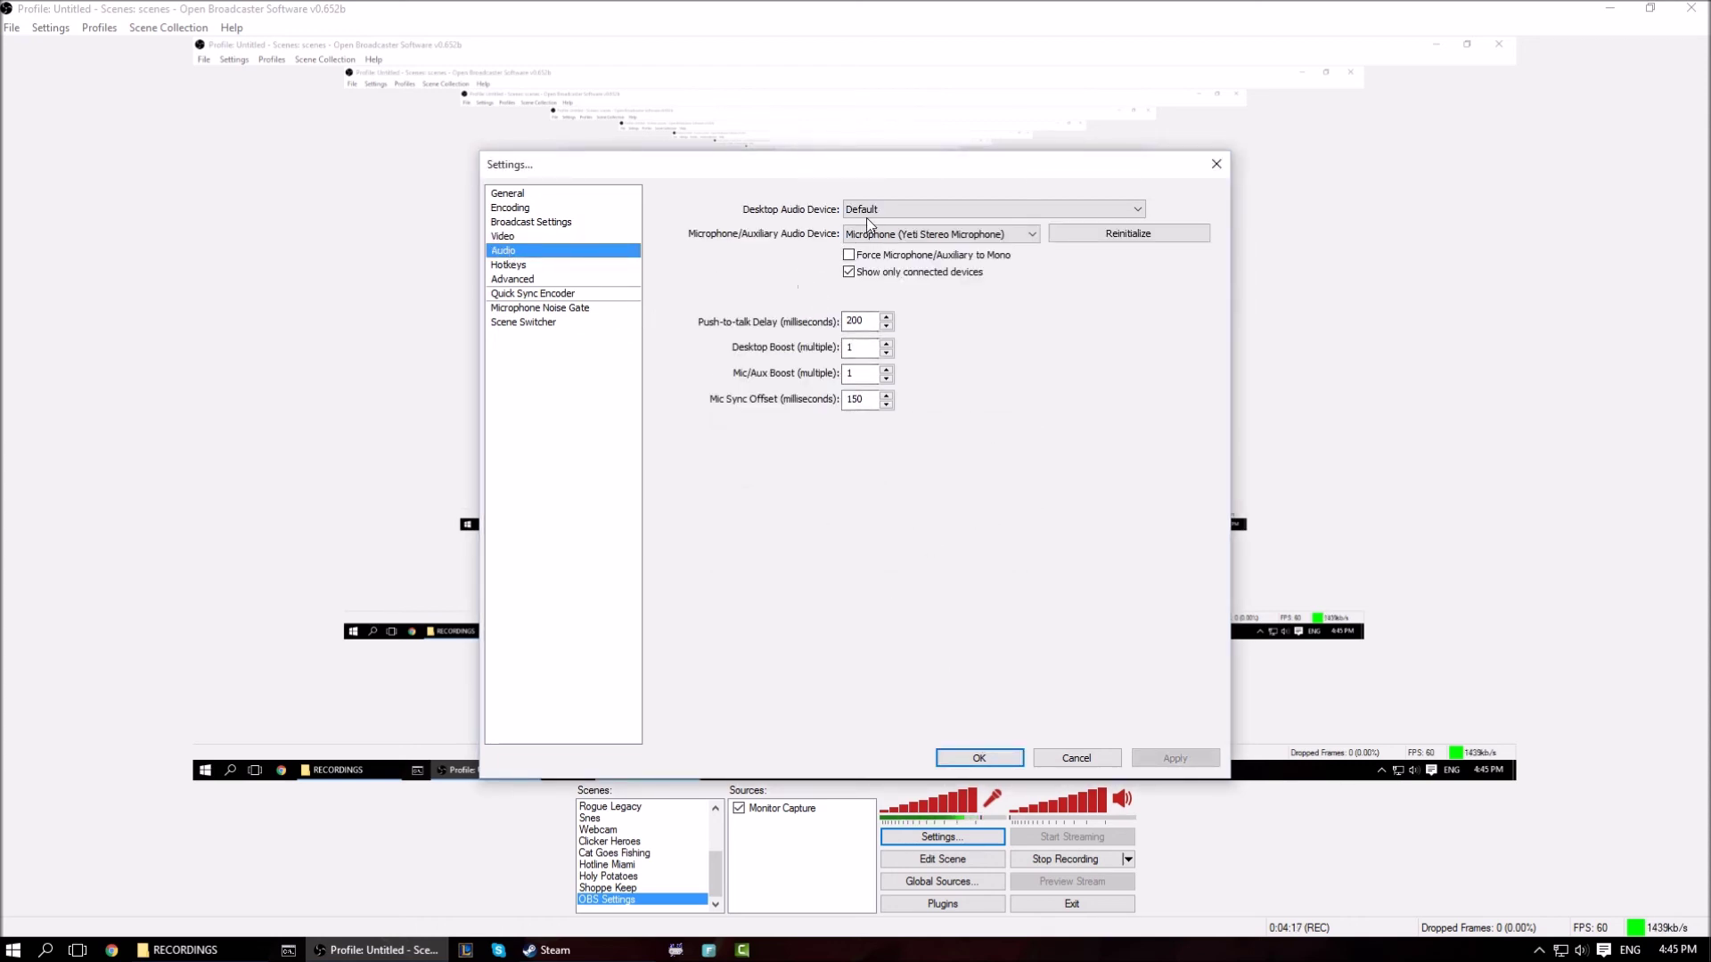
{"action": "left_click", "coordinate": [904, 208]}
{"action": "left_click", "coordinate": [904, 210]}
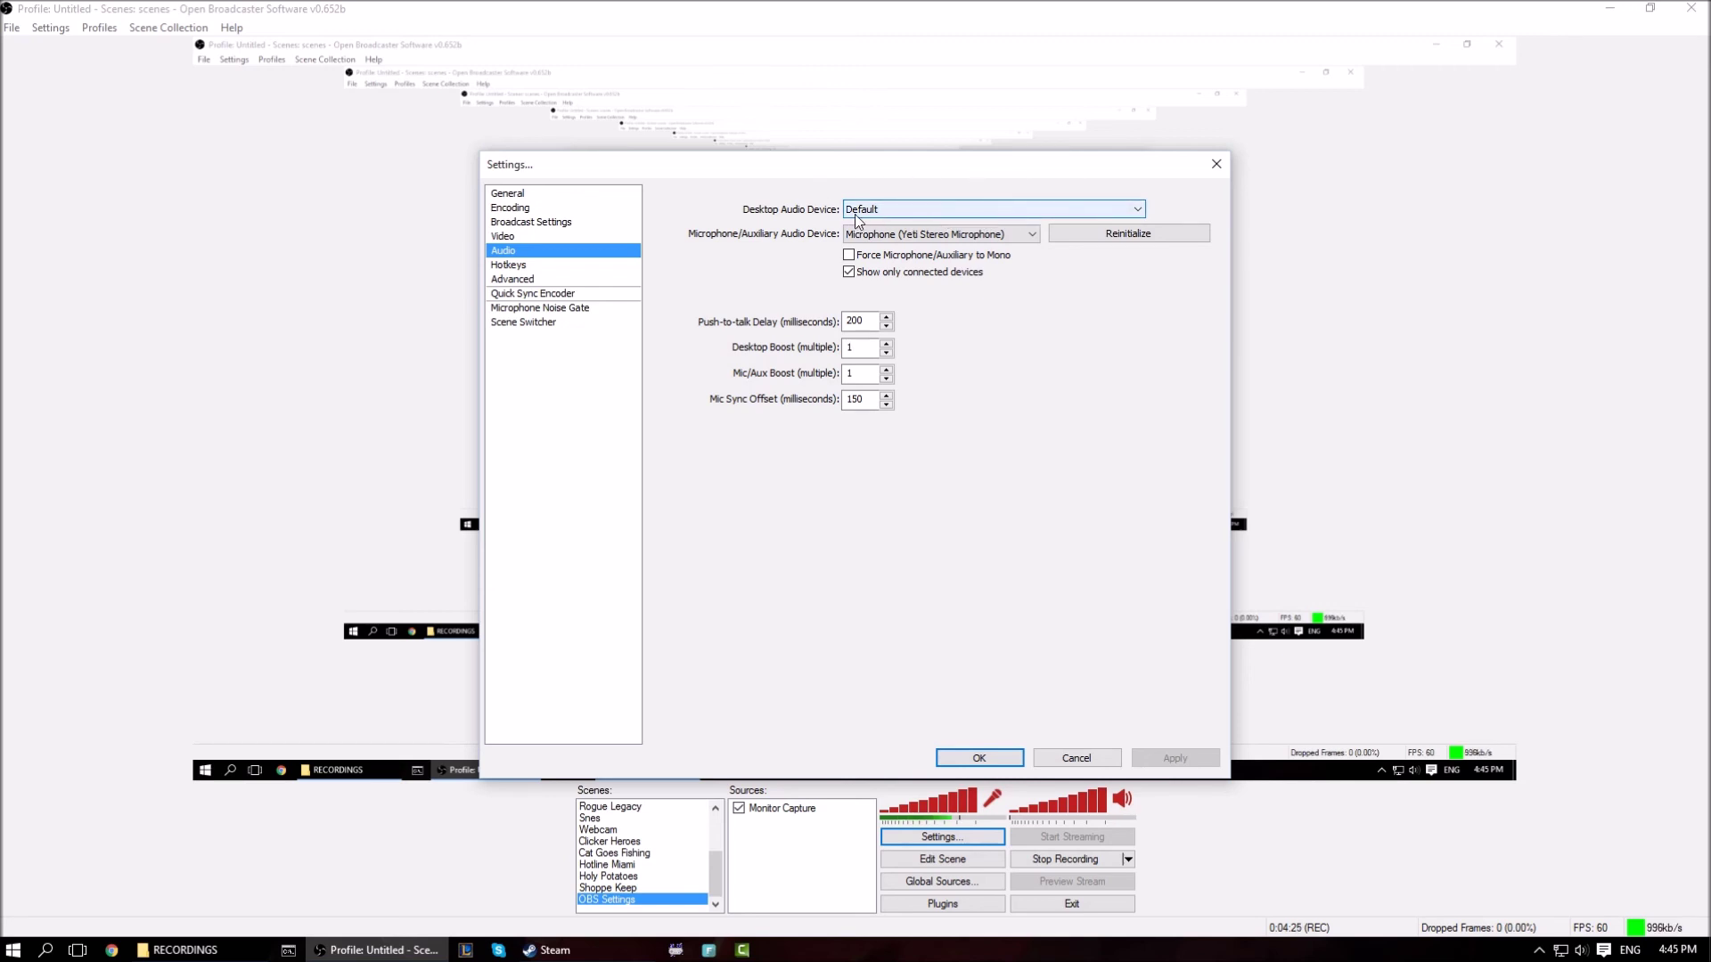
{"action": "left_click", "coordinate": [1033, 234]}
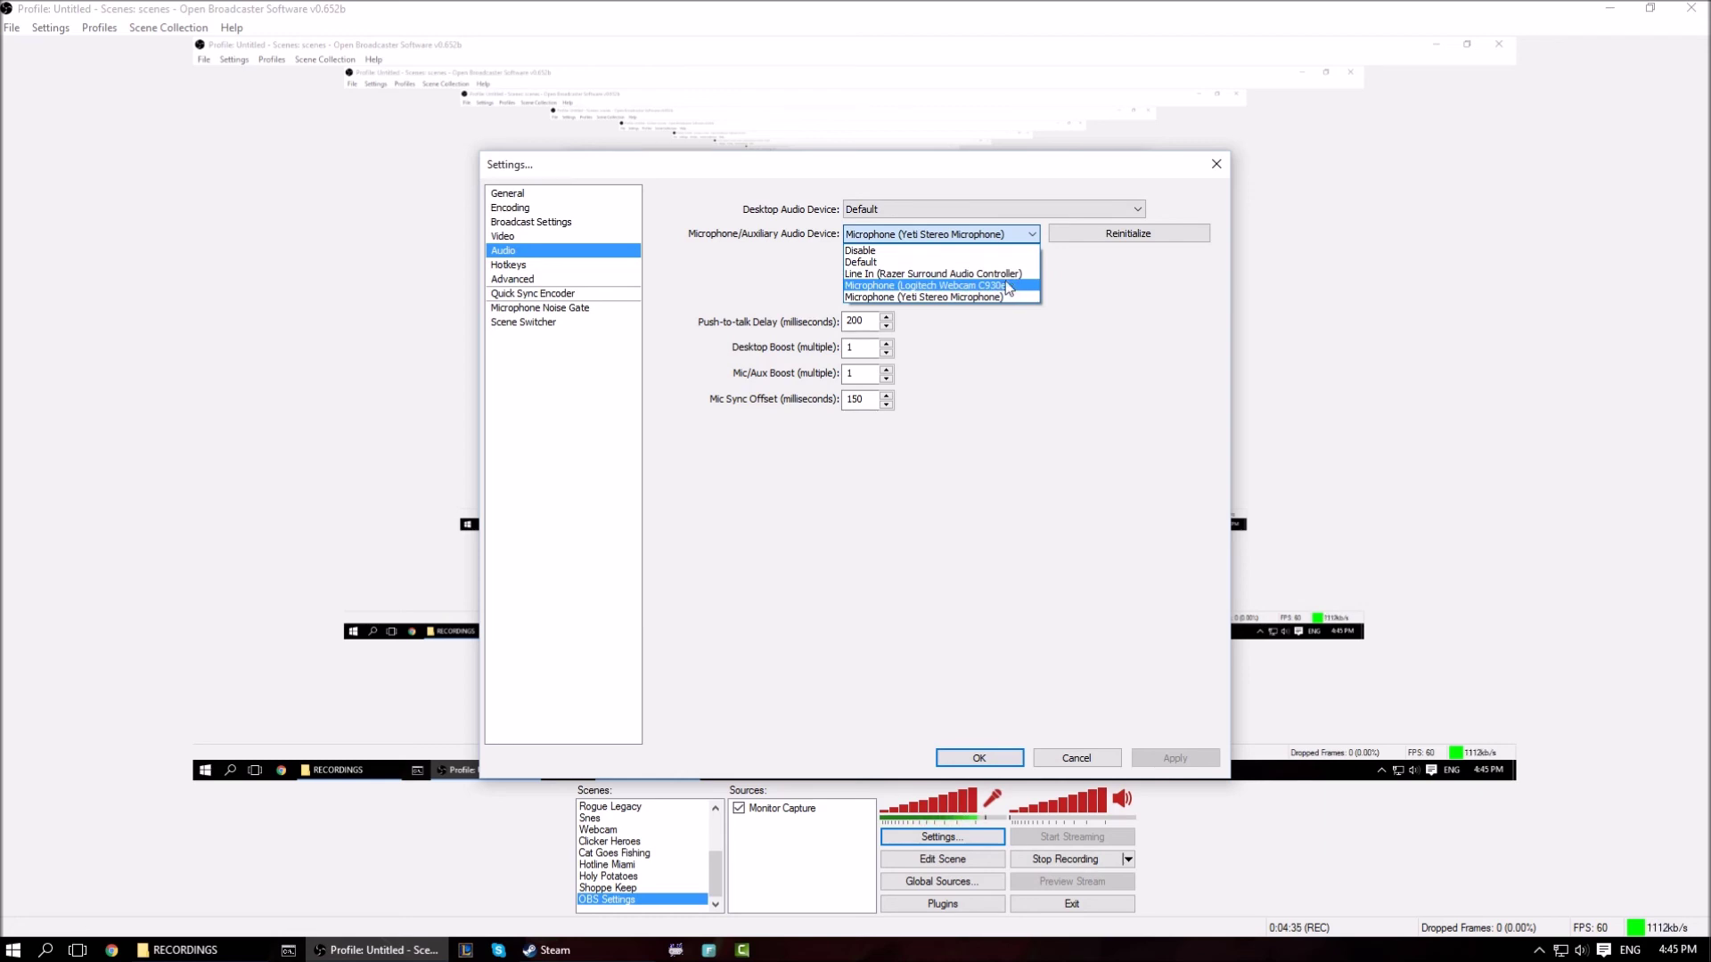
{"action": "left_click", "coordinate": [1028, 238]}
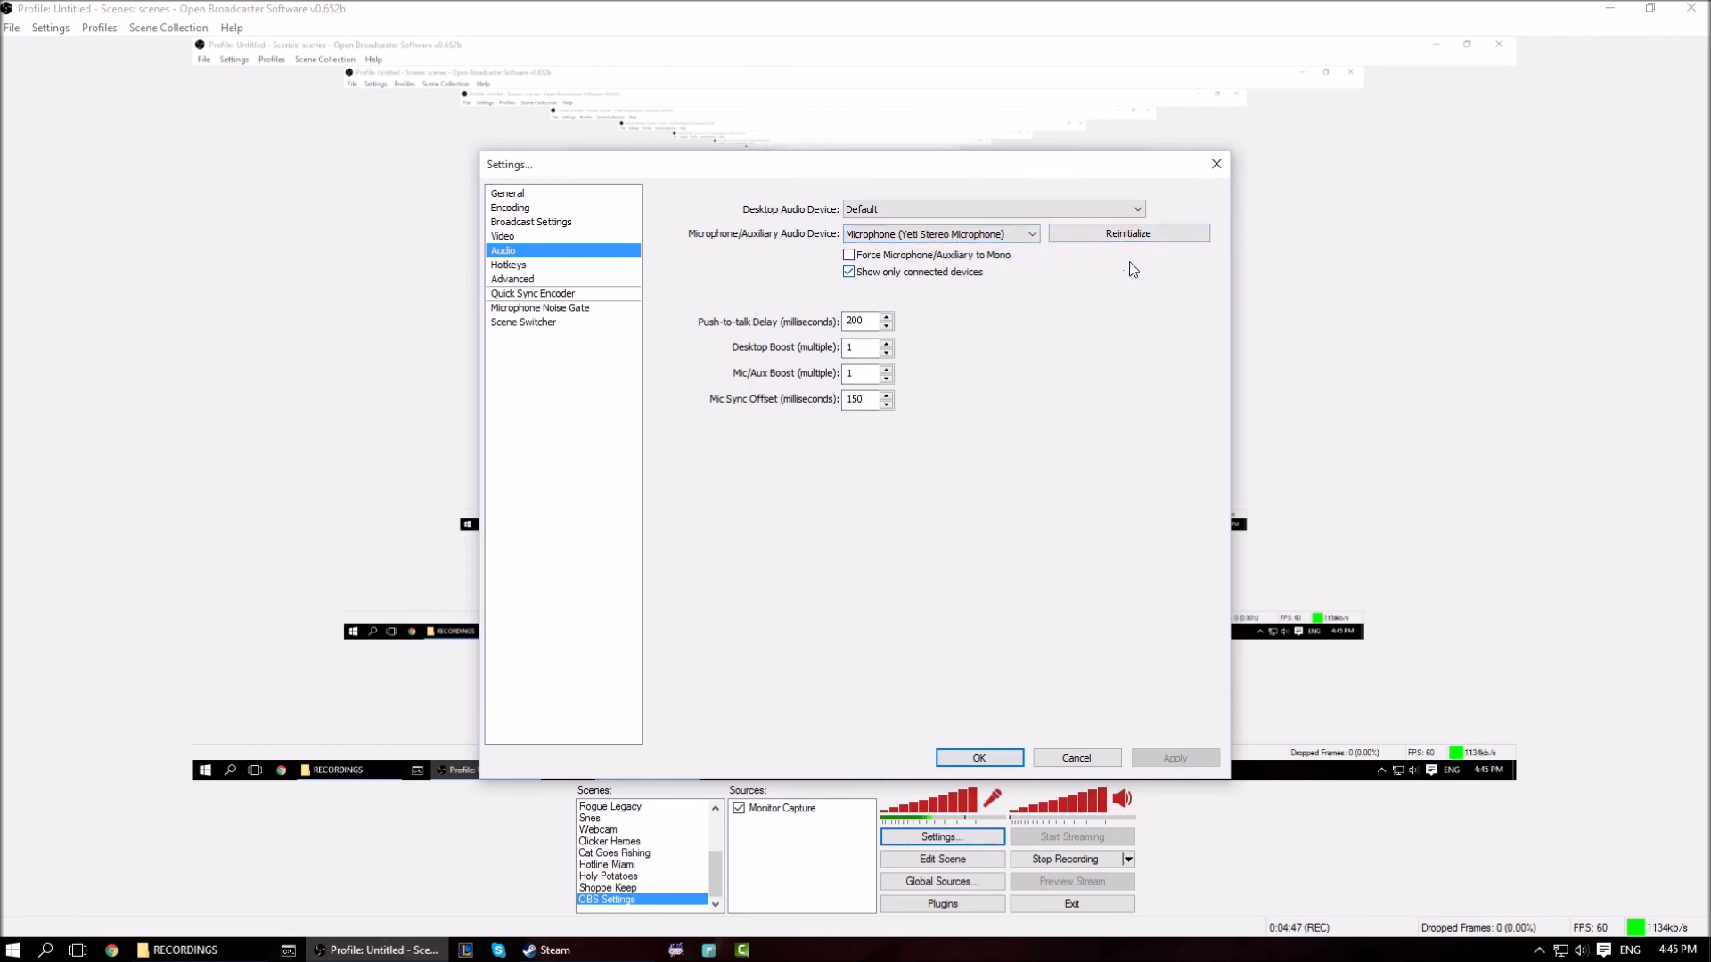
{"action": "left_click", "coordinate": [1146, 239]}
Review the Hotkeys, Advanced, Quick Sync Encoder, Microphone Noise Gate and Scene Switcher settings, and close the settings dialog.
{"action": "left_click", "coordinate": [521, 266]}
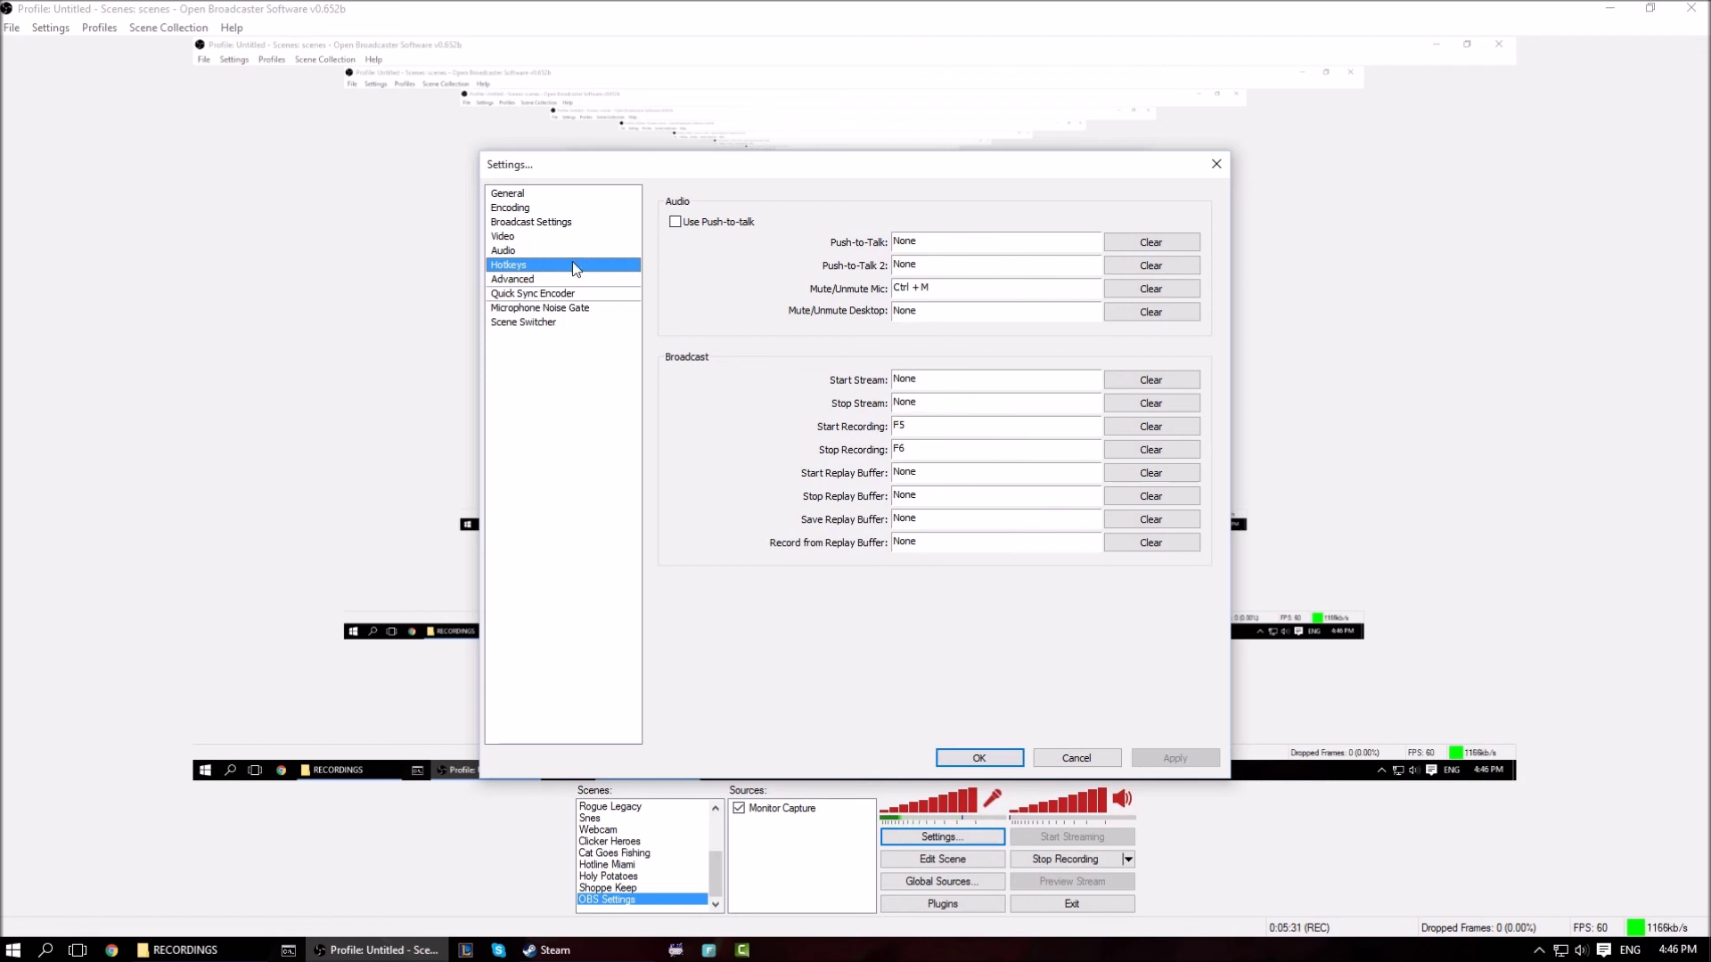
{"action": "left_click", "coordinate": [550, 281]}
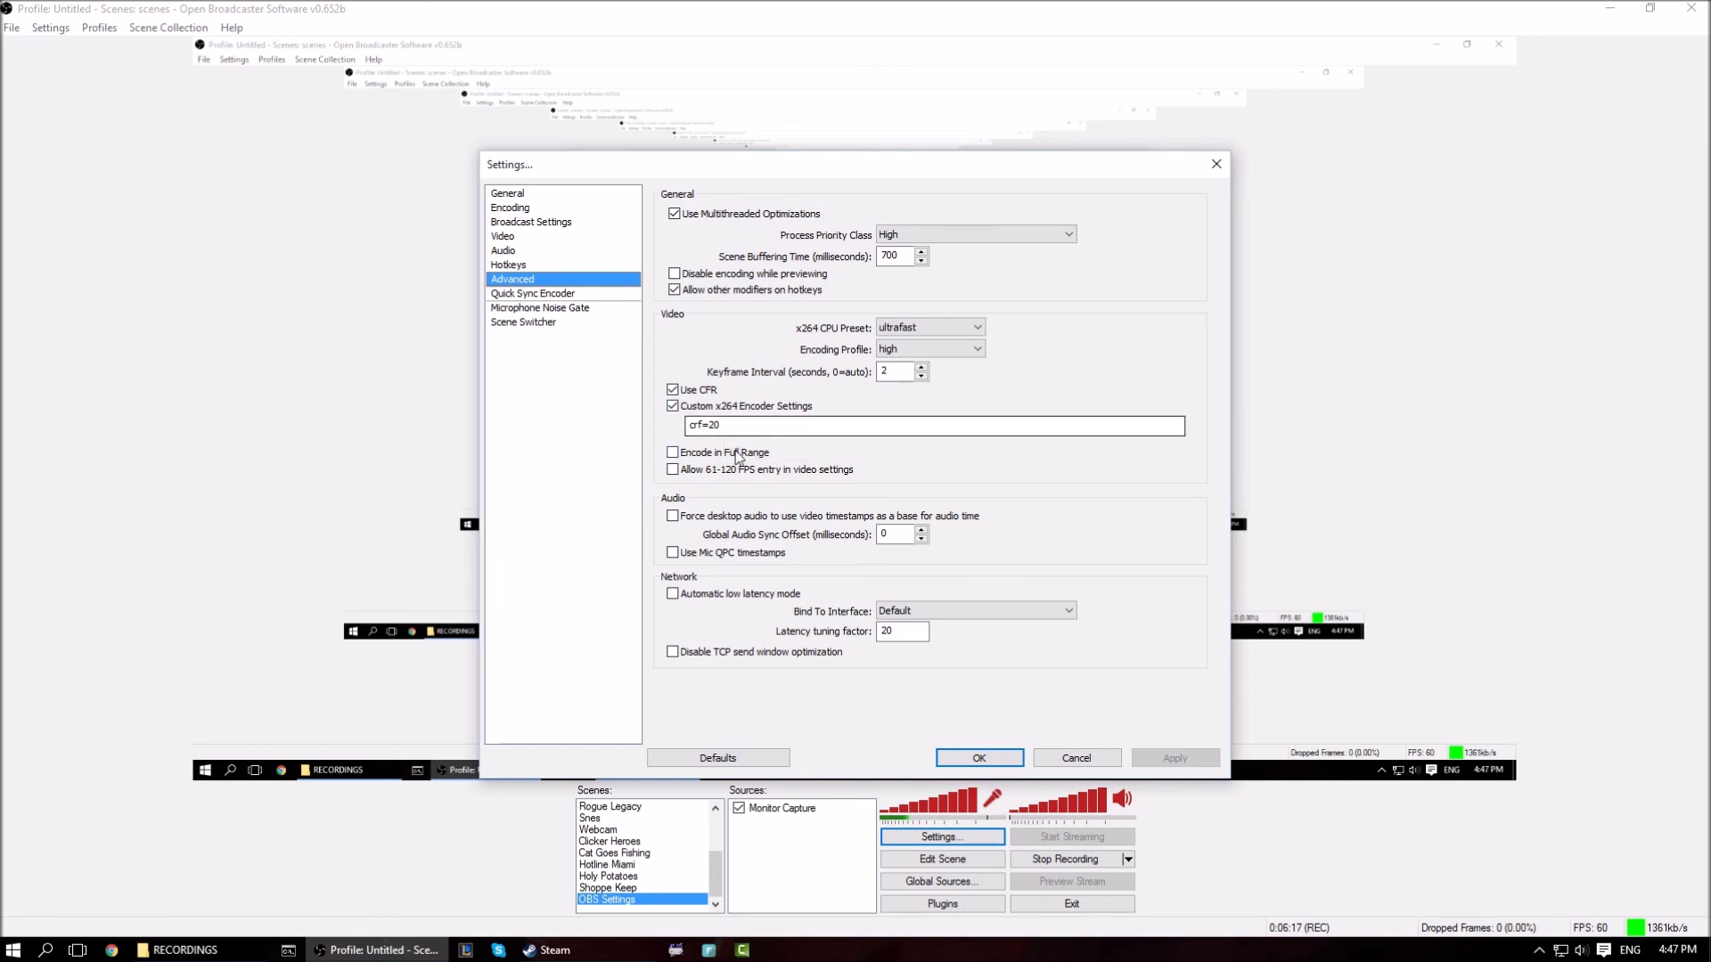
{"action": "left_click", "coordinate": [551, 292]}
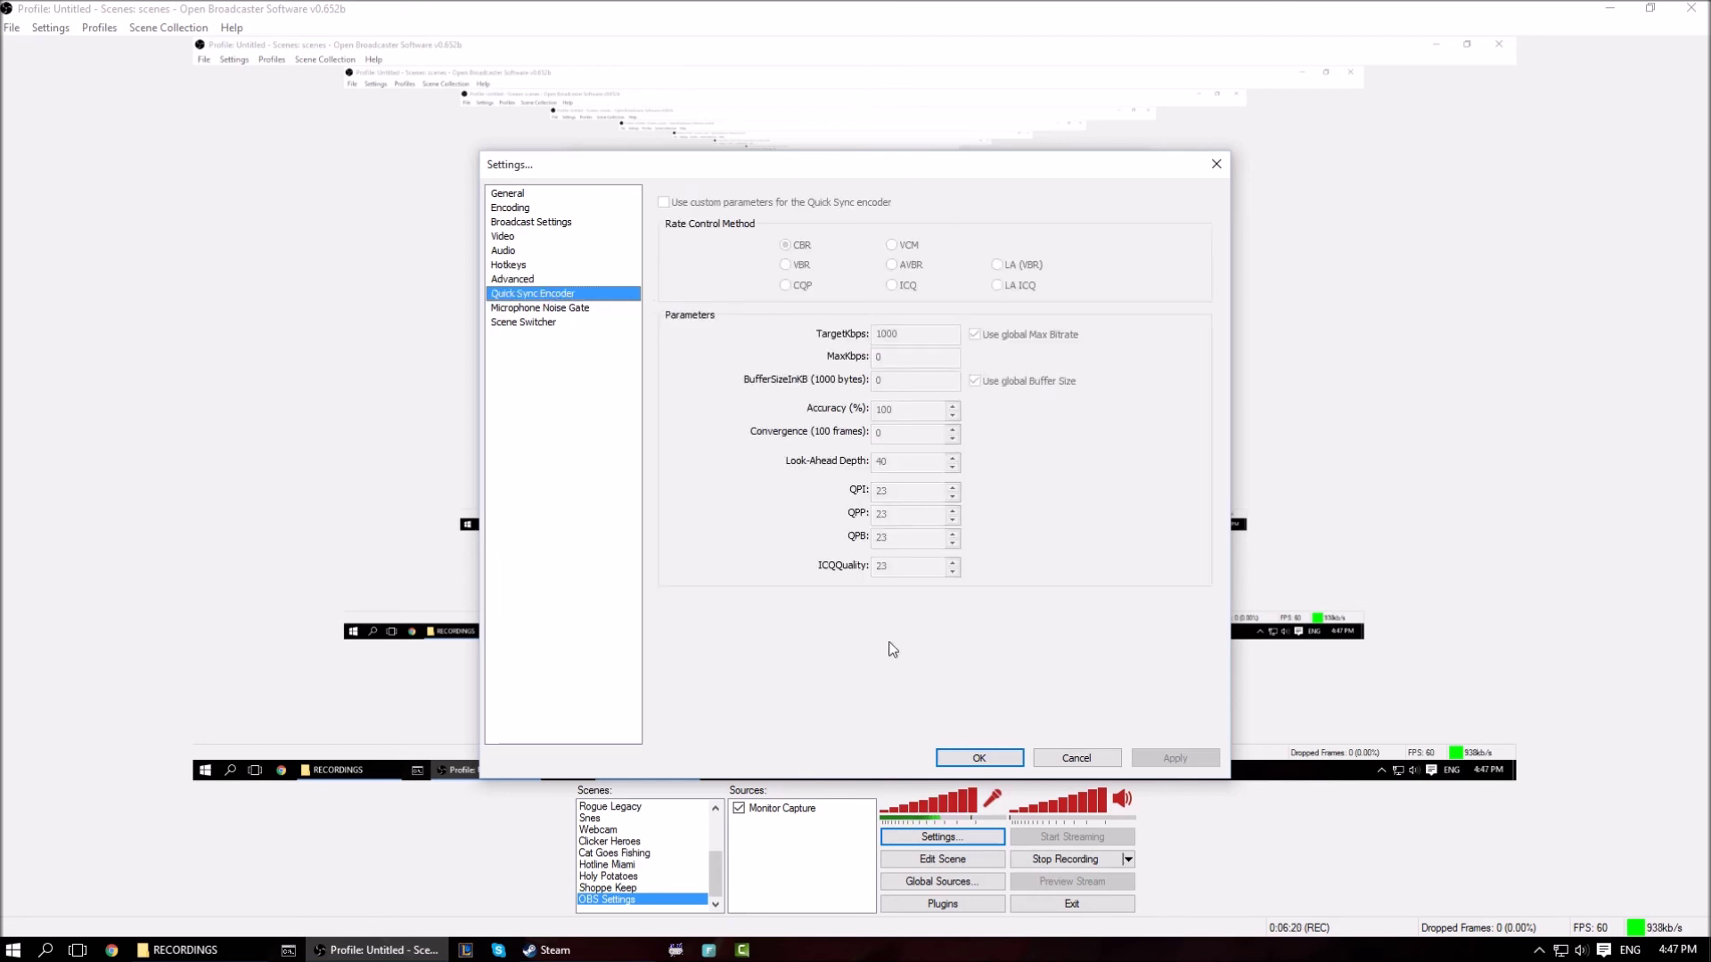
{"action": "left_click", "coordinate": [581, 310]}
{"action": "left_click", "coordinate": [531, 322]}
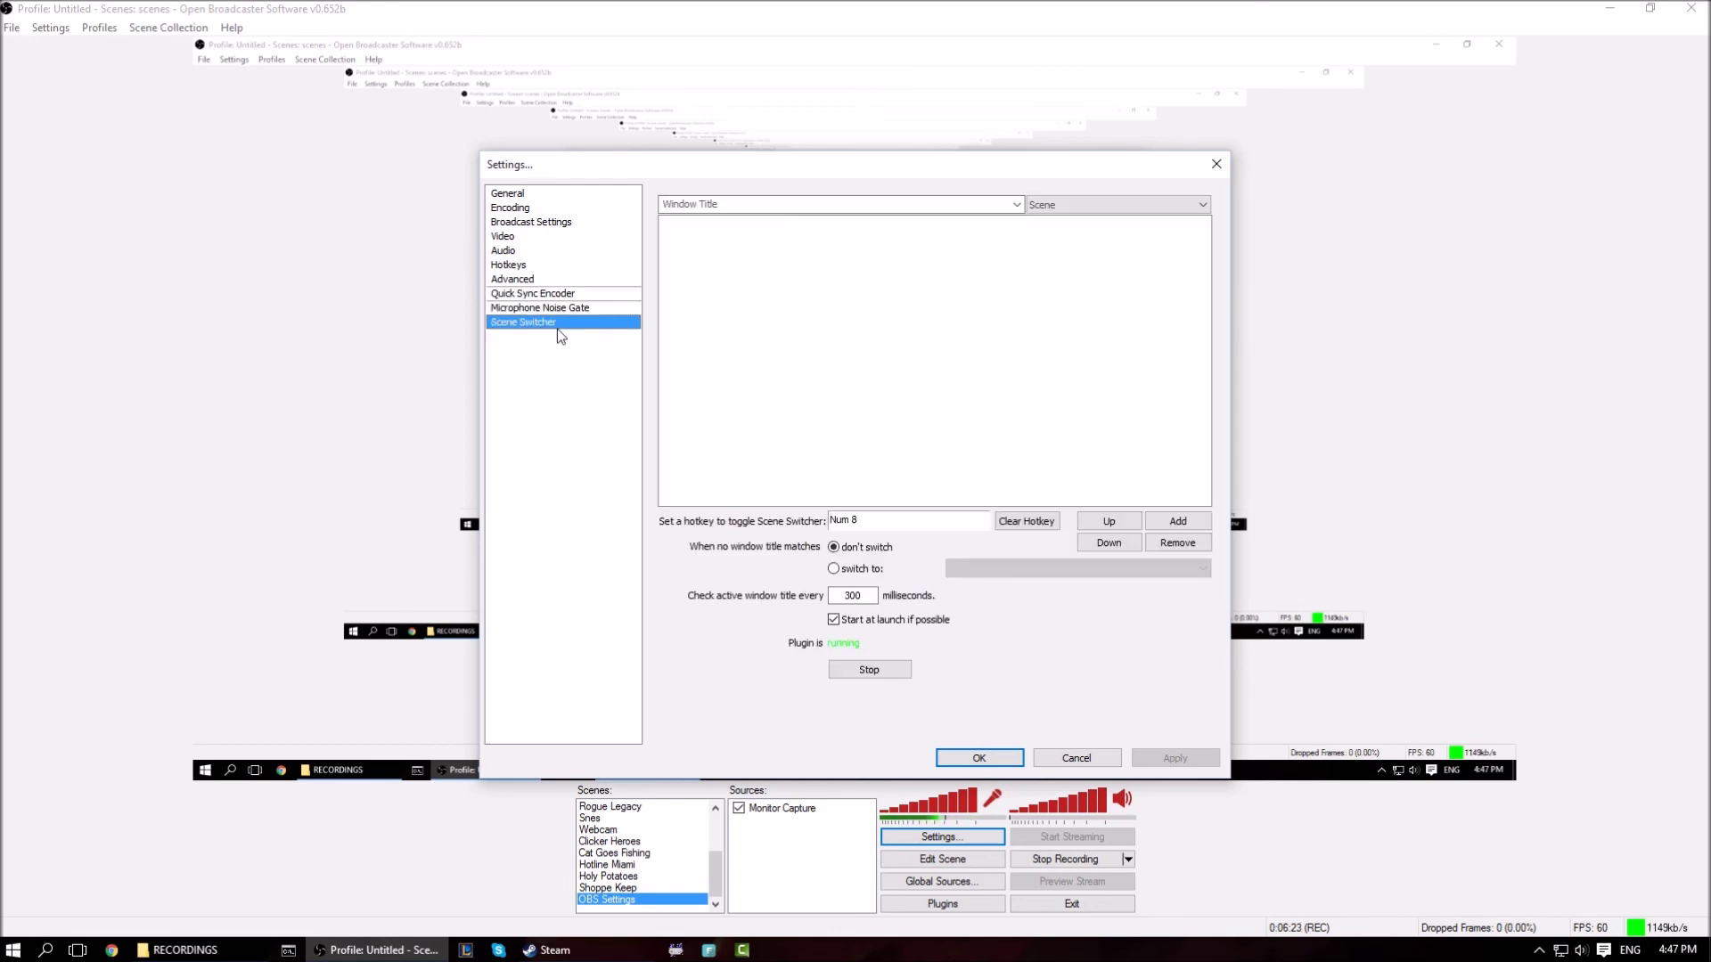
{"action": "left_click", "coordinate": [979, 757]}
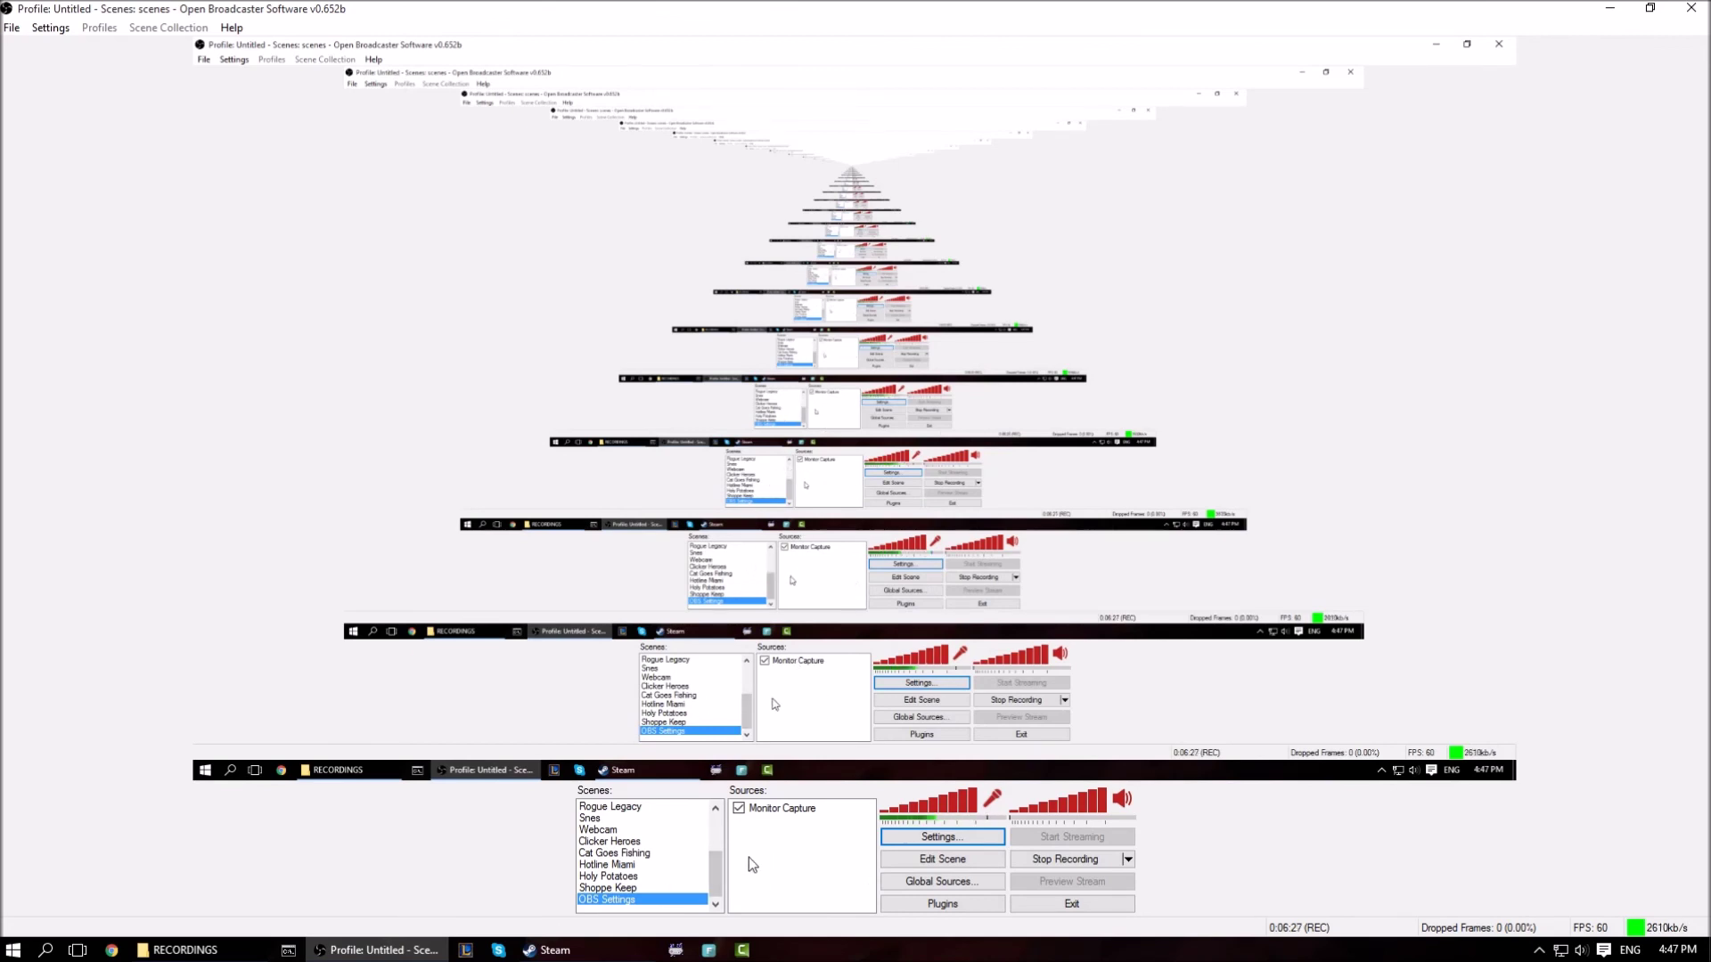
Look through the full list of existing game and webcam scenes.
{"action": "left_click_drag", "start_coordinate": [718, 869], "coordinate": [757, 826]}
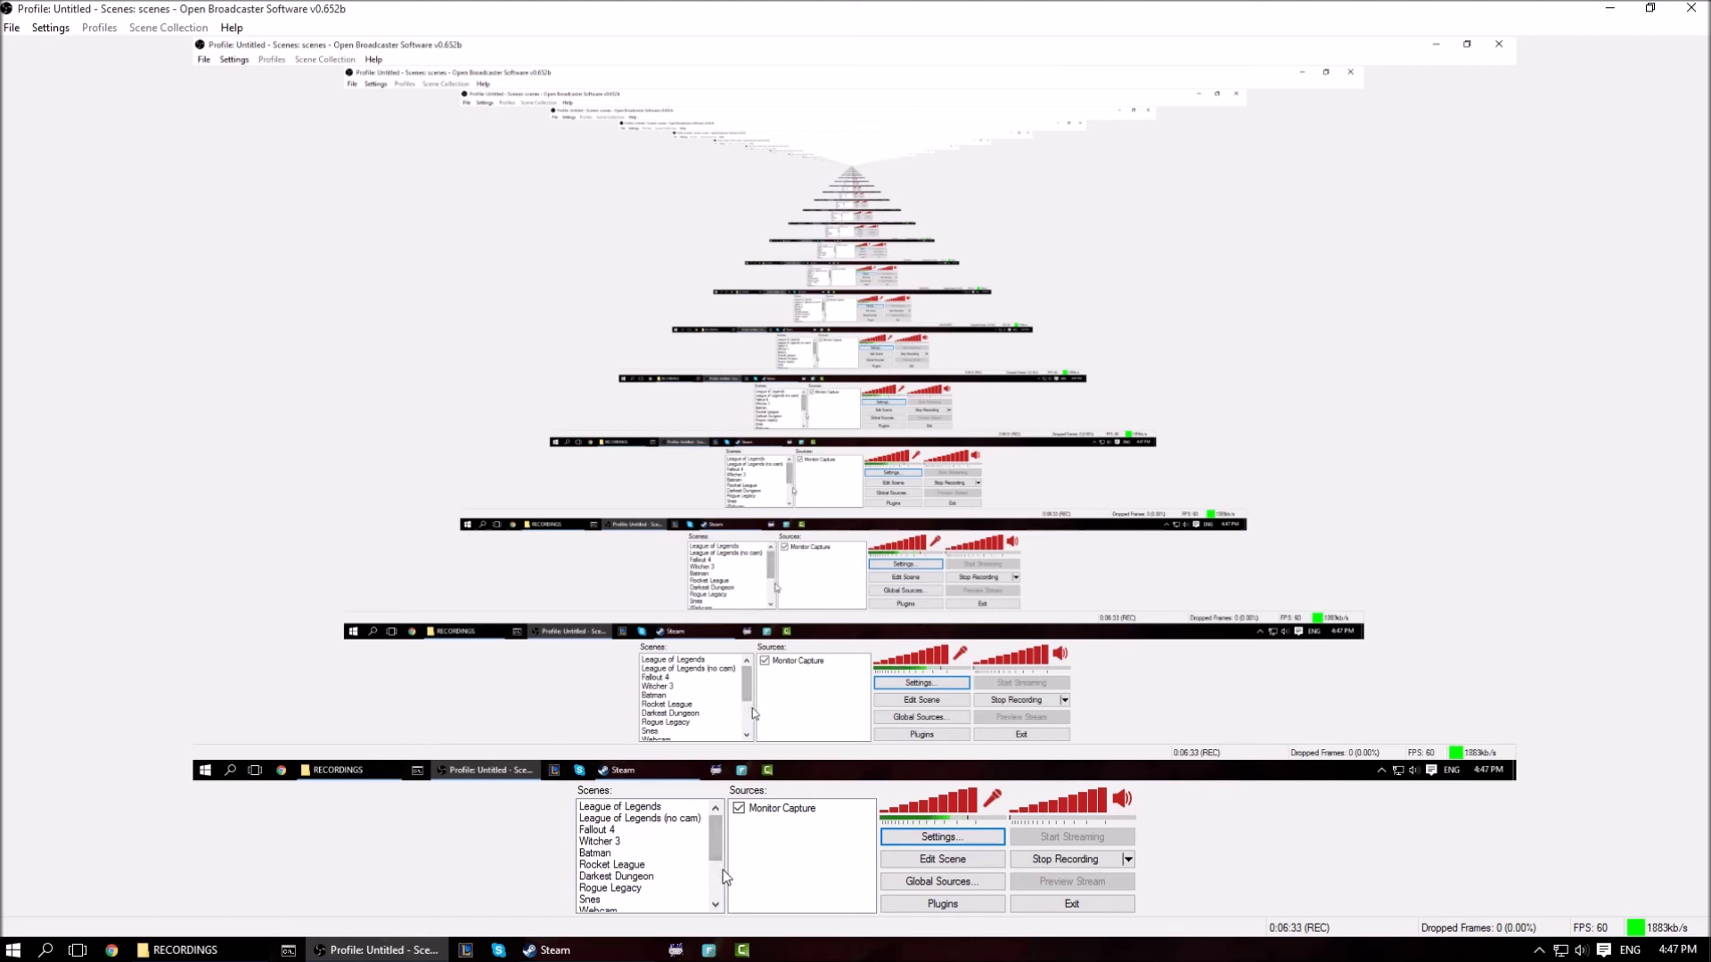
{"action": "scroll", "coordinate": [718, 873], "scroll_direction": "down", "scroll_amount": 4}
{"action": "scroll", "coordinate": [718, 873], "scroll_direction": "up", "scroll_amount": 4}
{"action": "scroll", "coordinate": [713, 887], "scroll_direction": "down", "scroll_amount": 4}
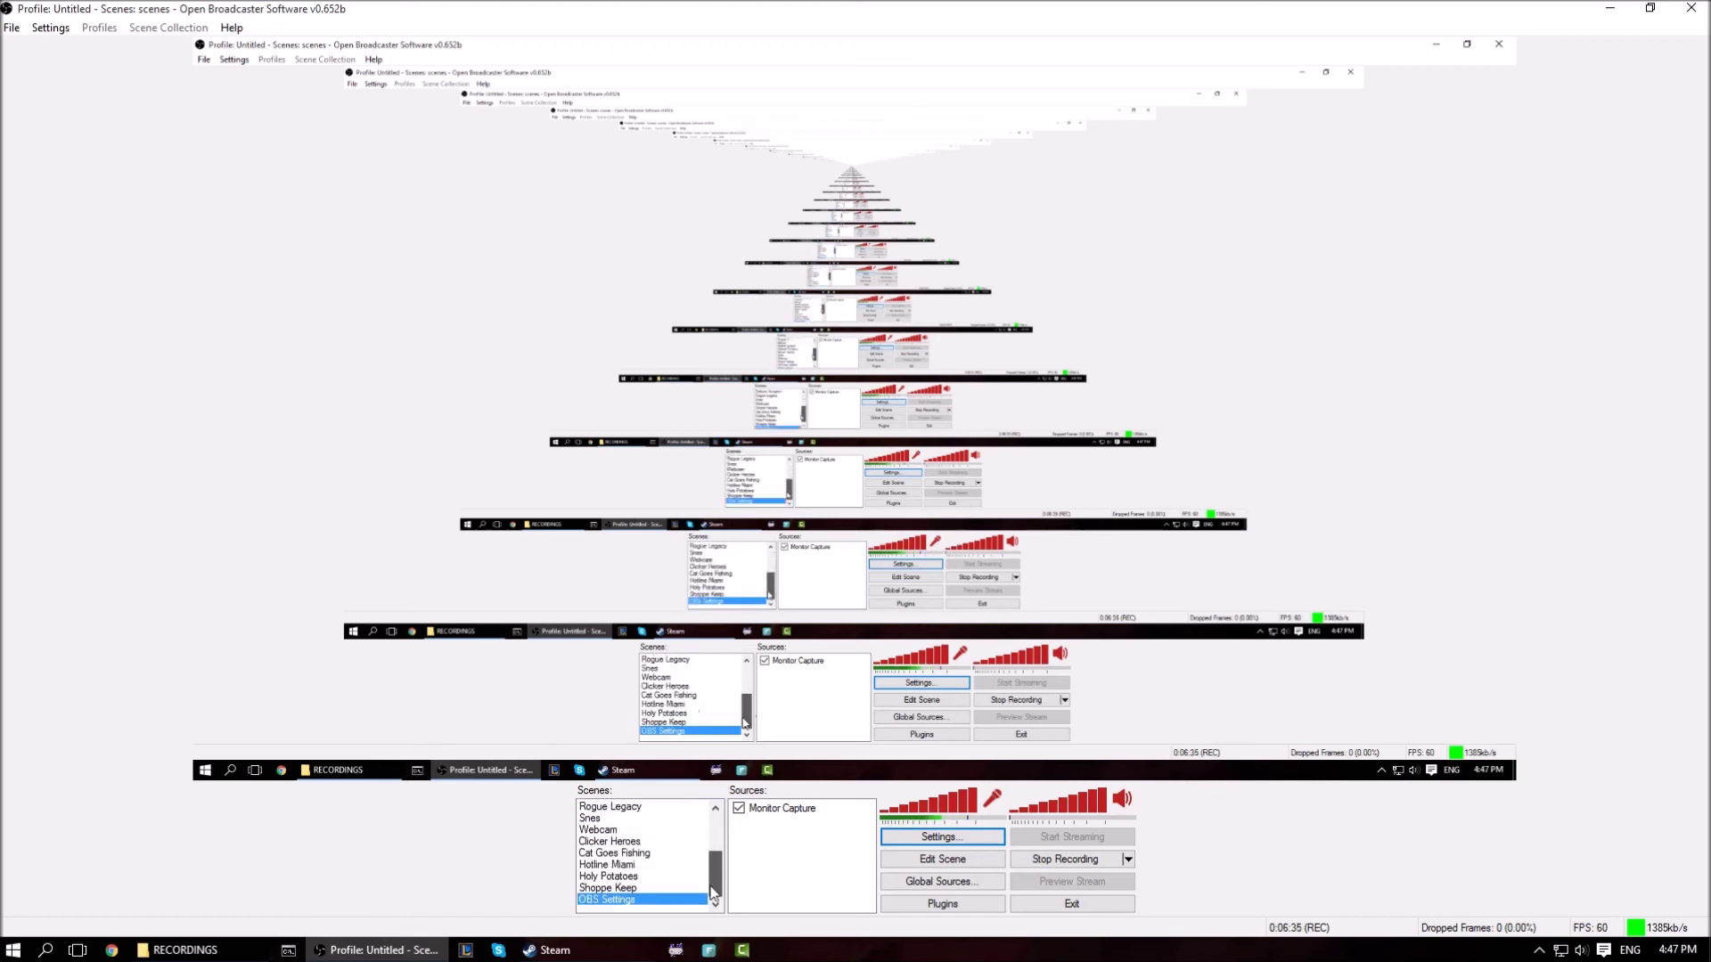
{"action": "scroll", "coordinate": [712, 873], "scroll_direction": "up", "scroll_amount": 3}
{"action": "scroll", "coordinate": [713, 874], "scroll_direction": "down", "scroll_amount": 3}
{"action": "scroll", "coordinate": [713, 873], "scroll_direction": "up", "scroll_amount": 3}
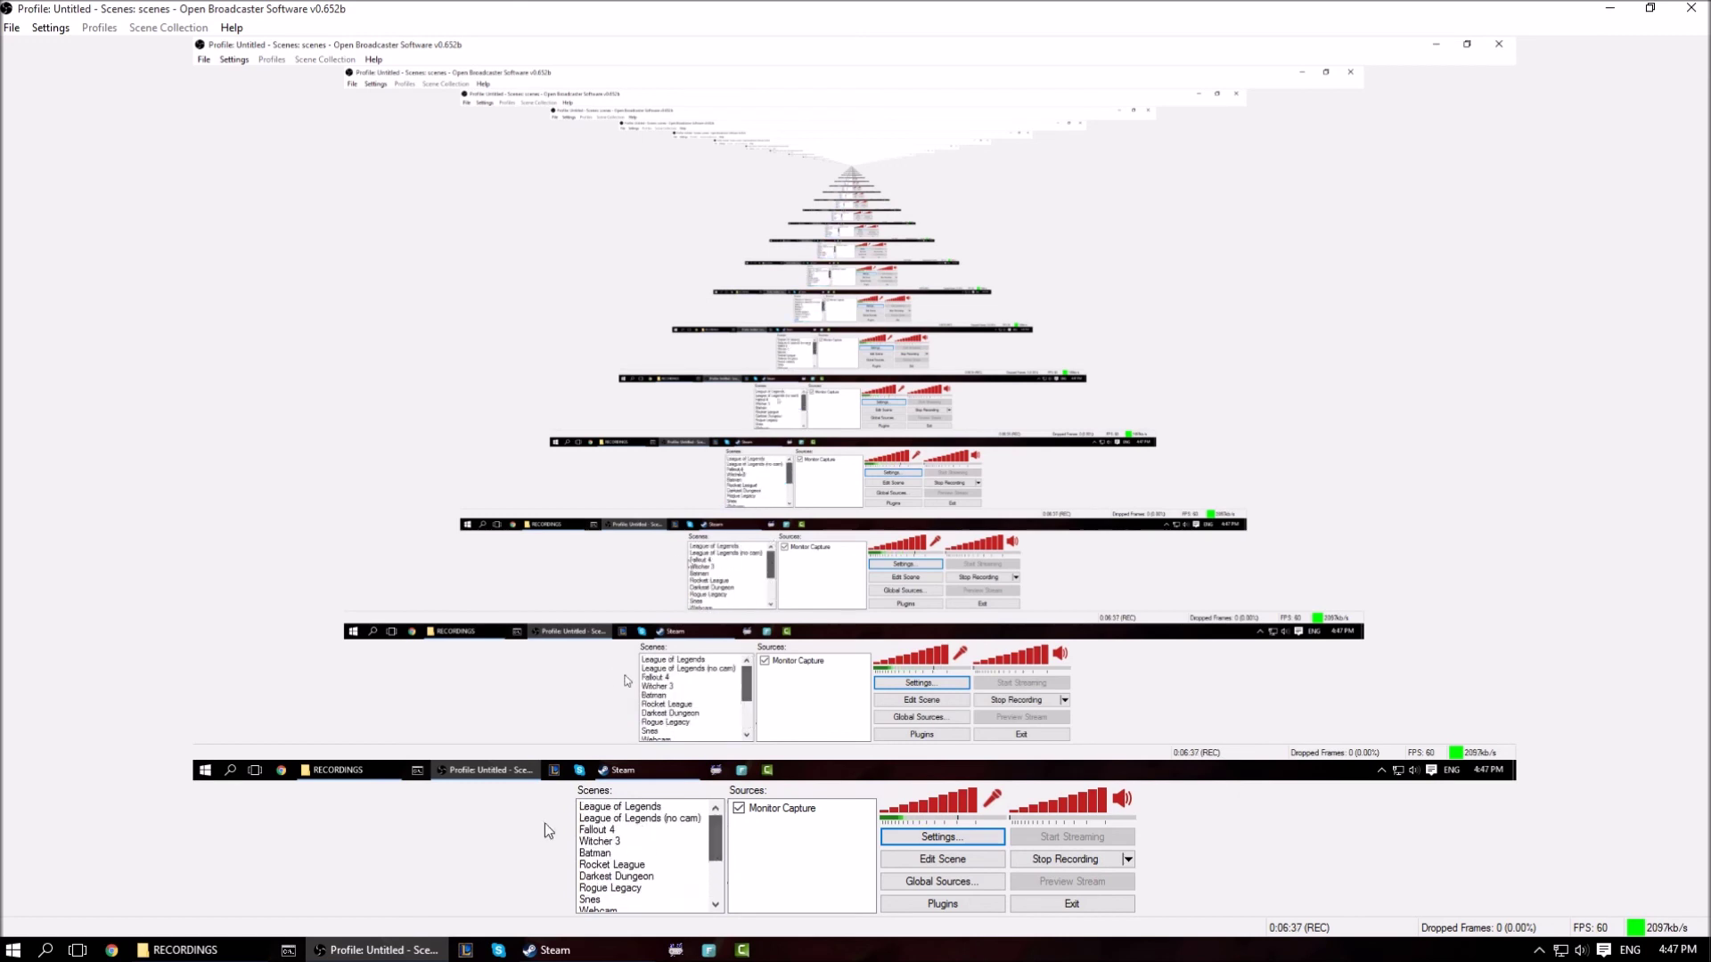
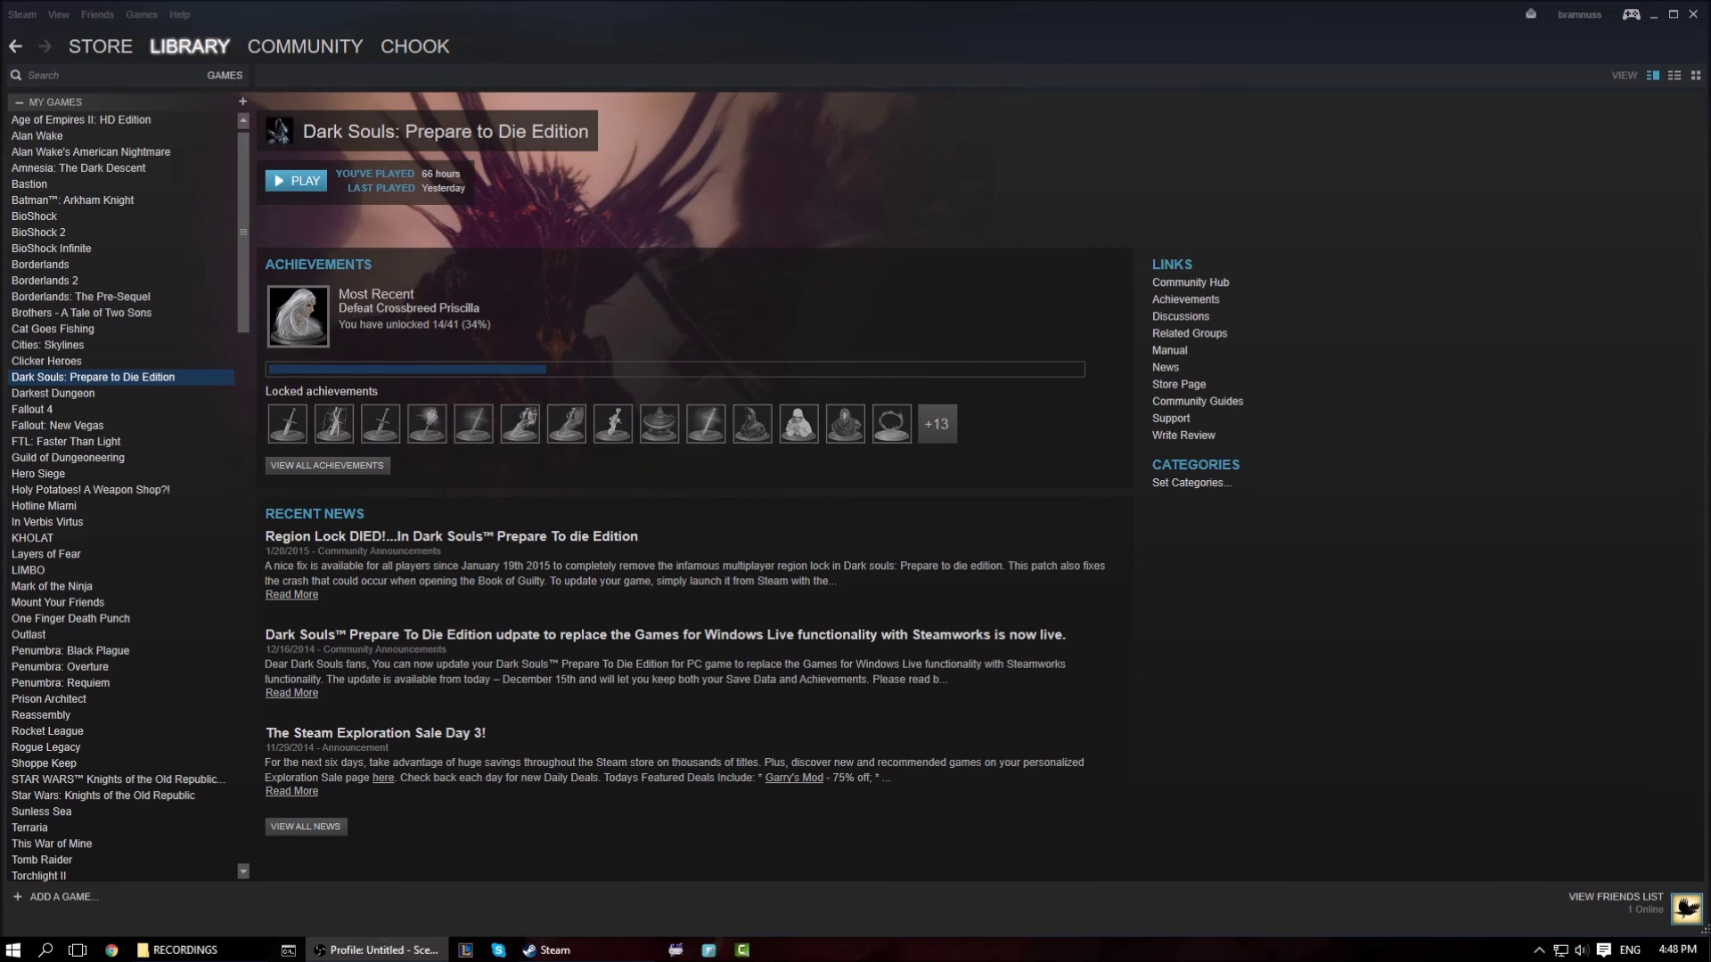
Launch Dark Souls: Prepare to Die Edition from the Steam library, dismiss its autosave notice, and switch back to Open Broadcaster Software.
{"action": "left_click", "coordinate": [298, 181]}
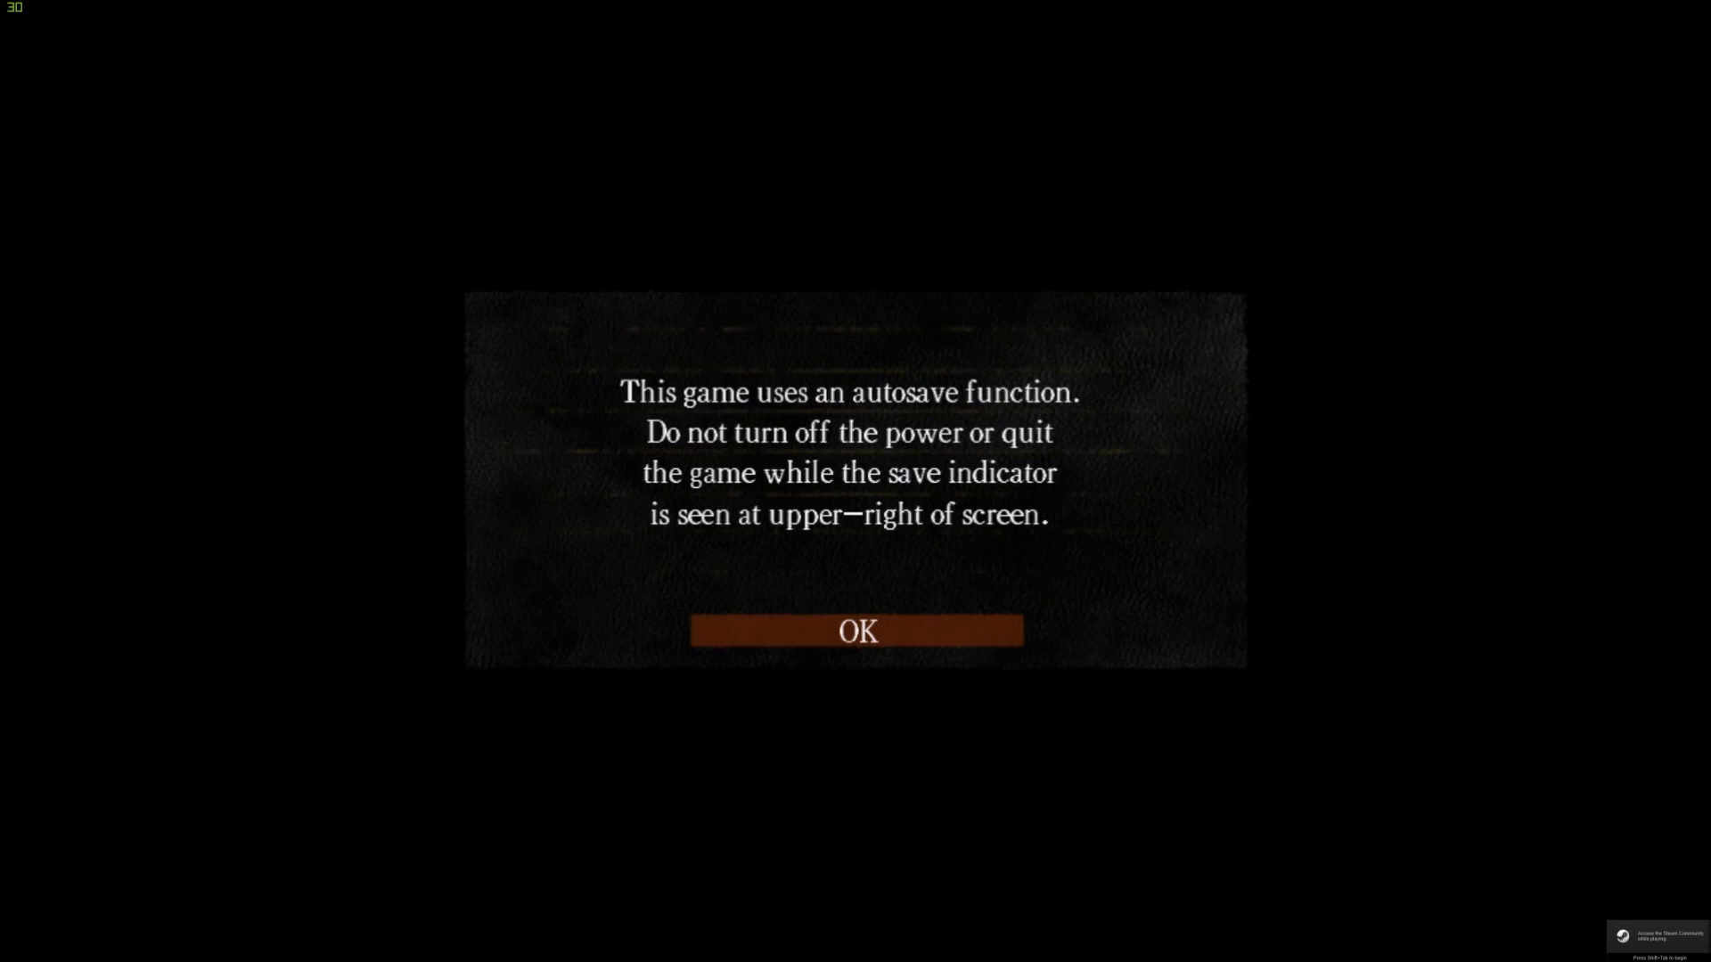
{"action": "key", "text": "Return"}
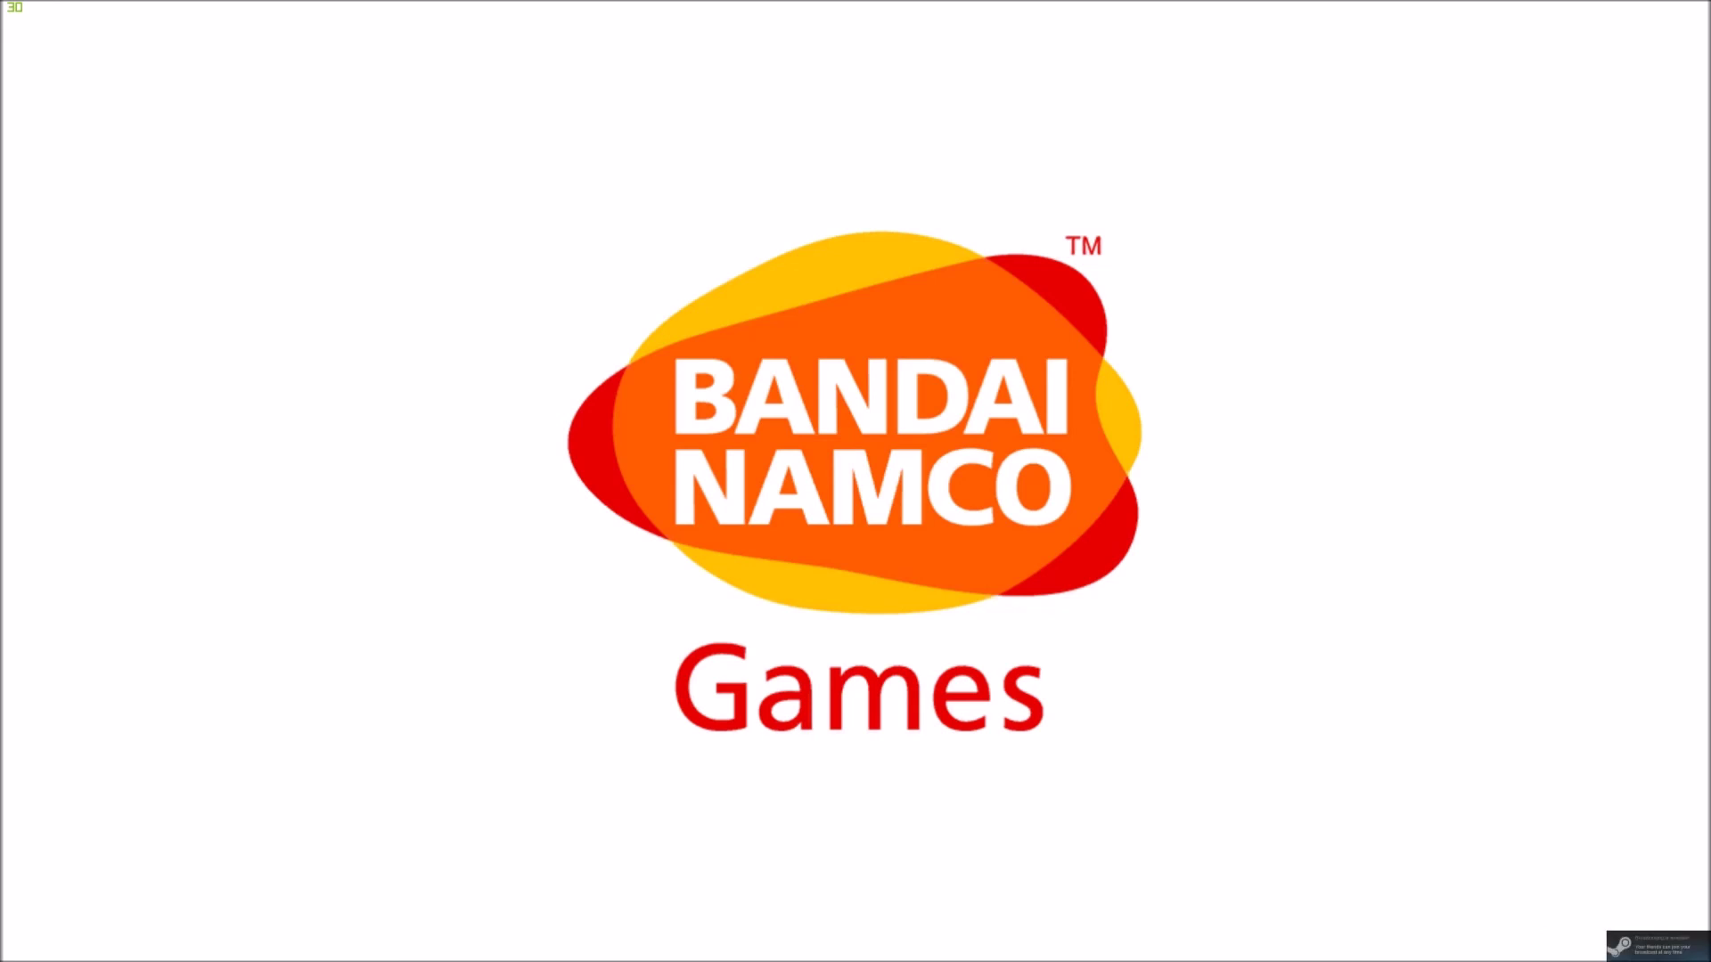
{"action": "key", "text": "alt+Tab"}
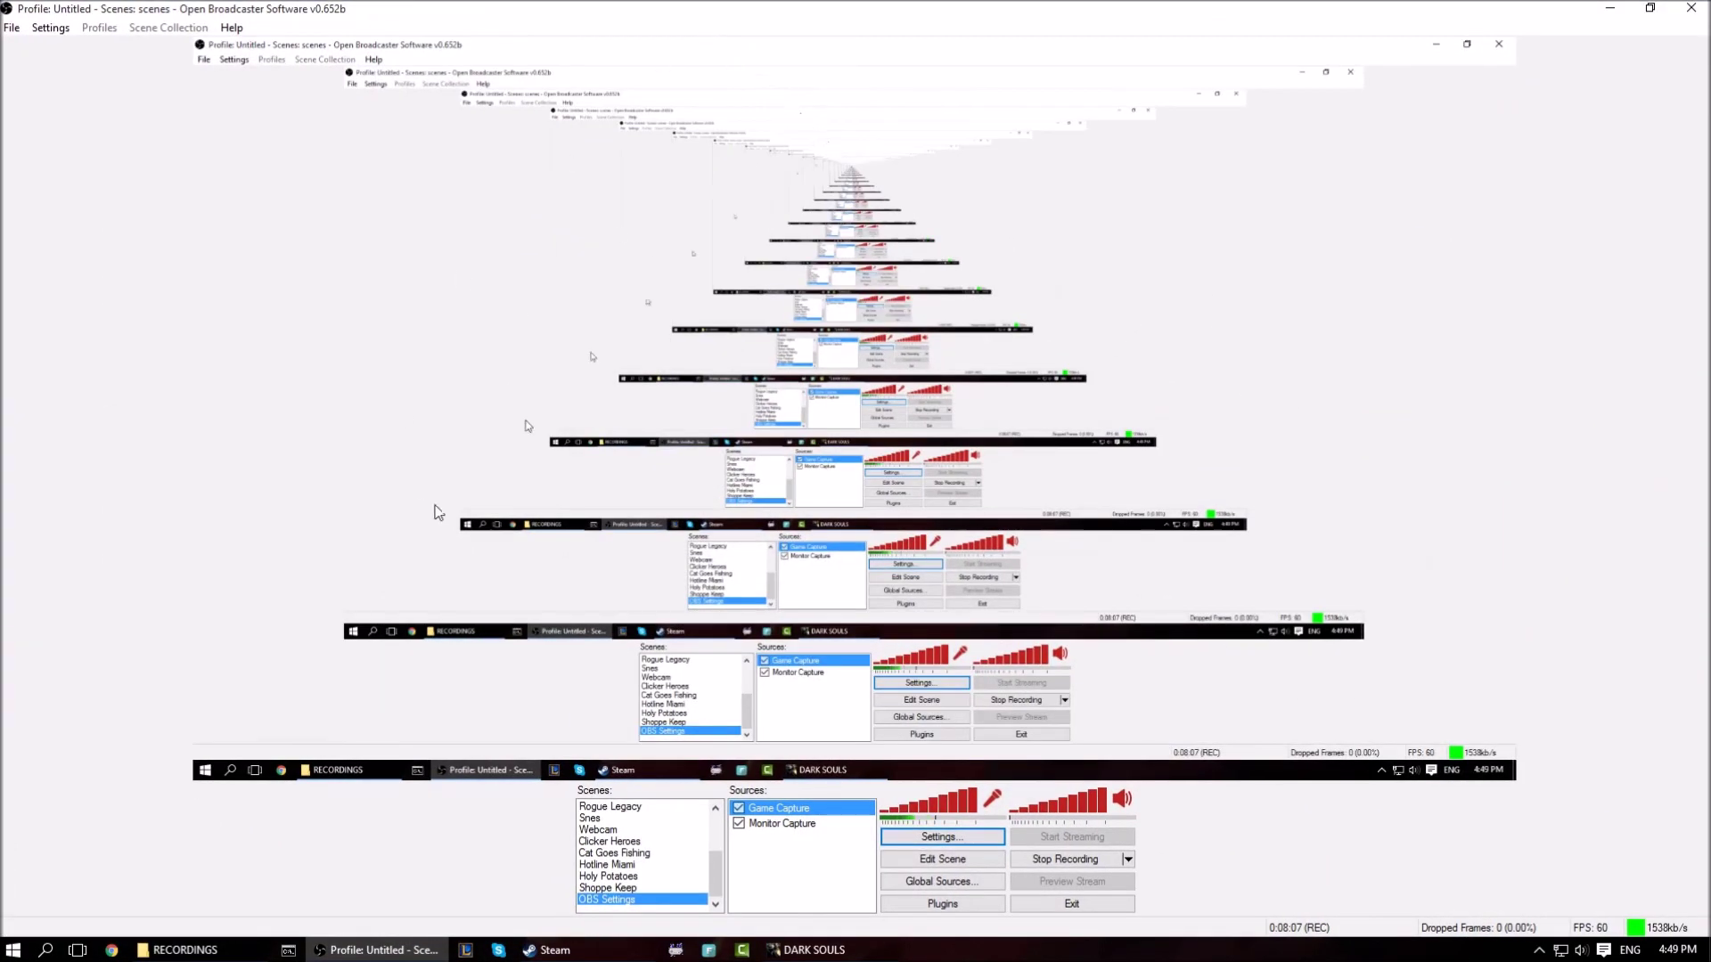
Set the Game Capture source's application to [DARKSOULS]: DARK SOULS and confirm its properties.
{"action": "right_click", "coordinate": [787, 805]}
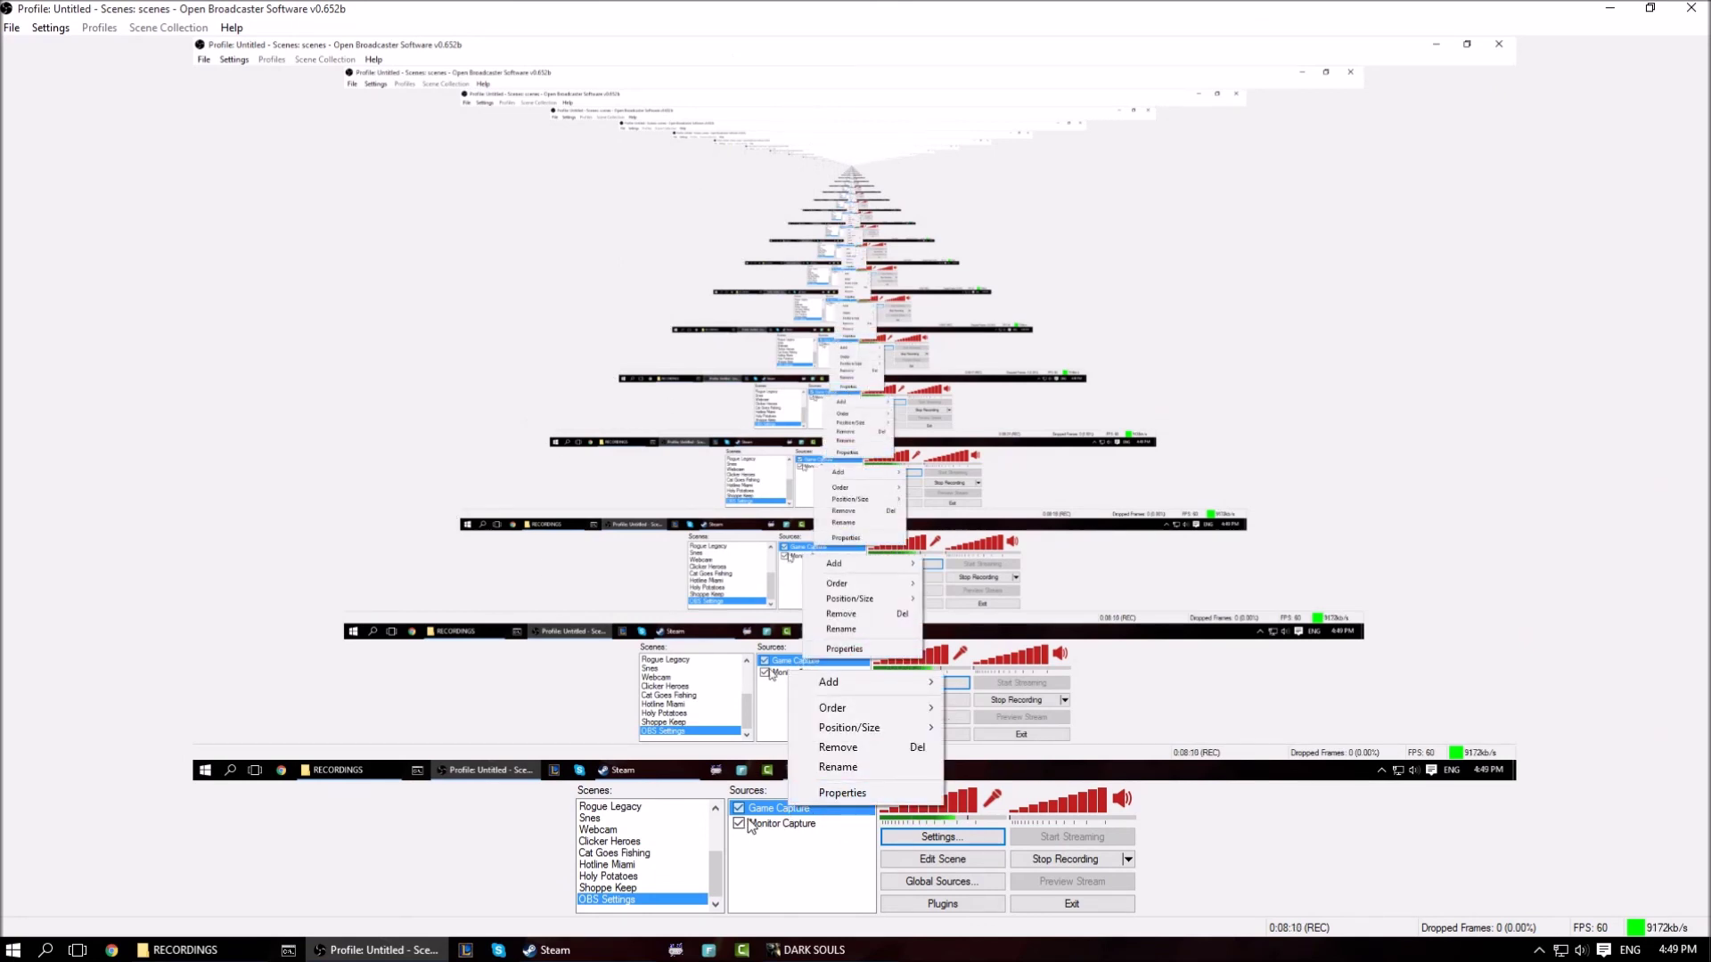
{"action": "left_click", "coordinate": [828, 793]}
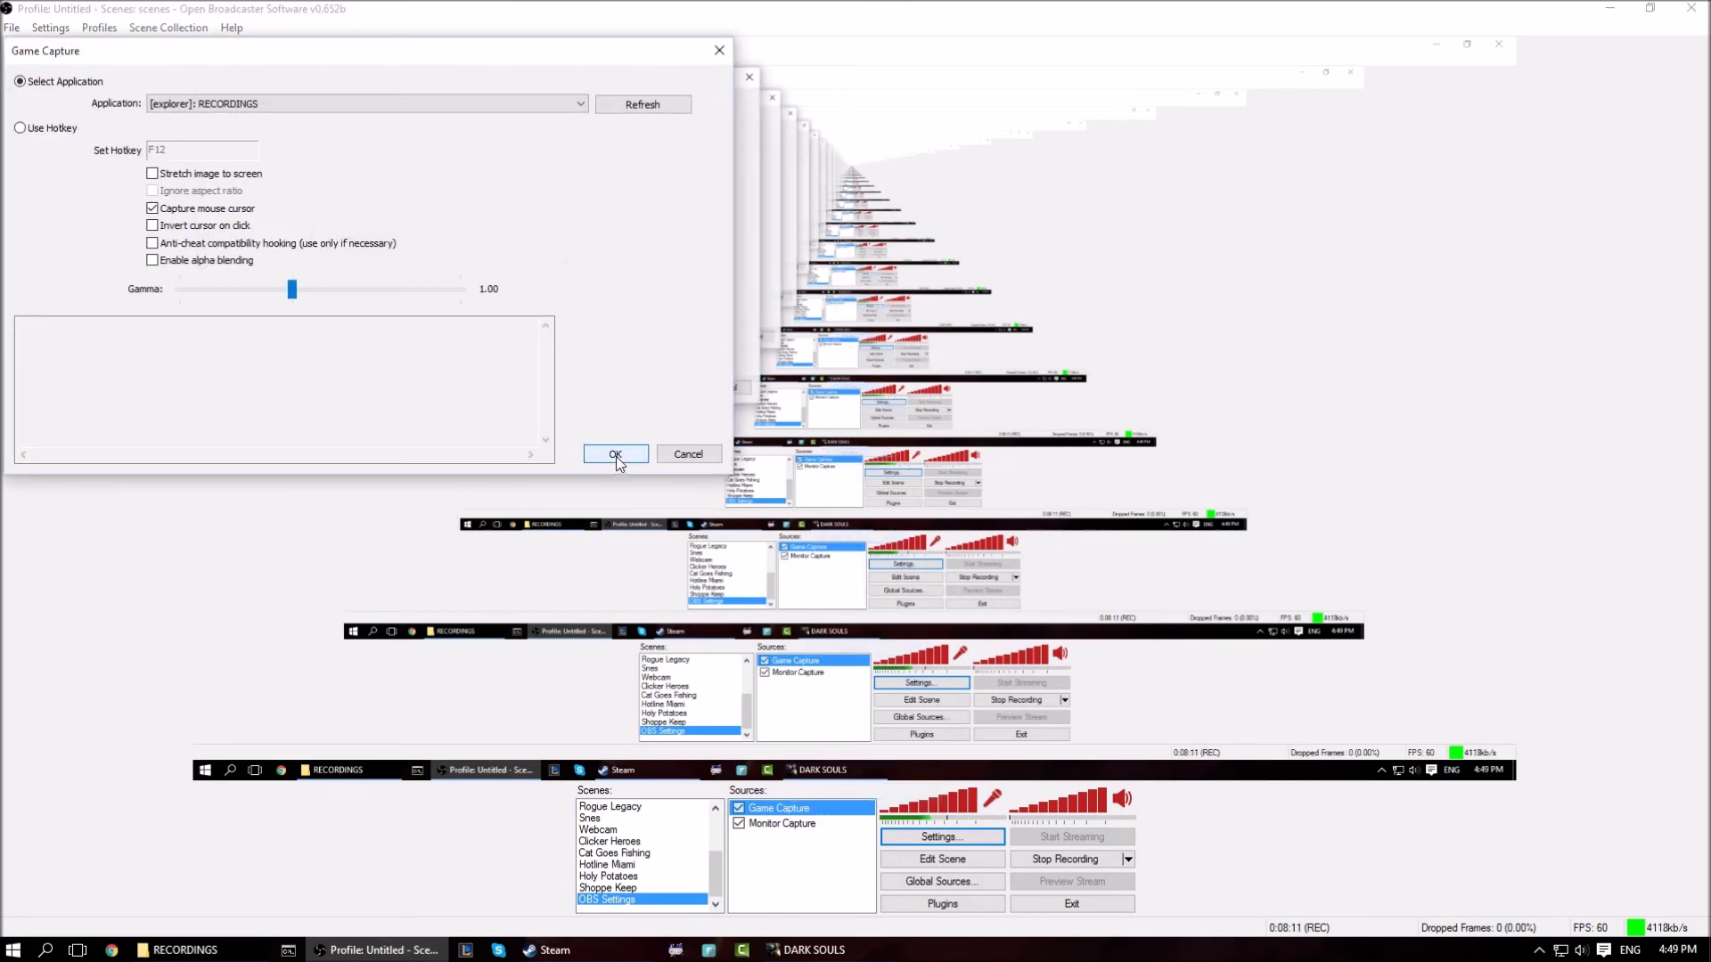
{"action": "left_click", "coordinate": [572, 105]}
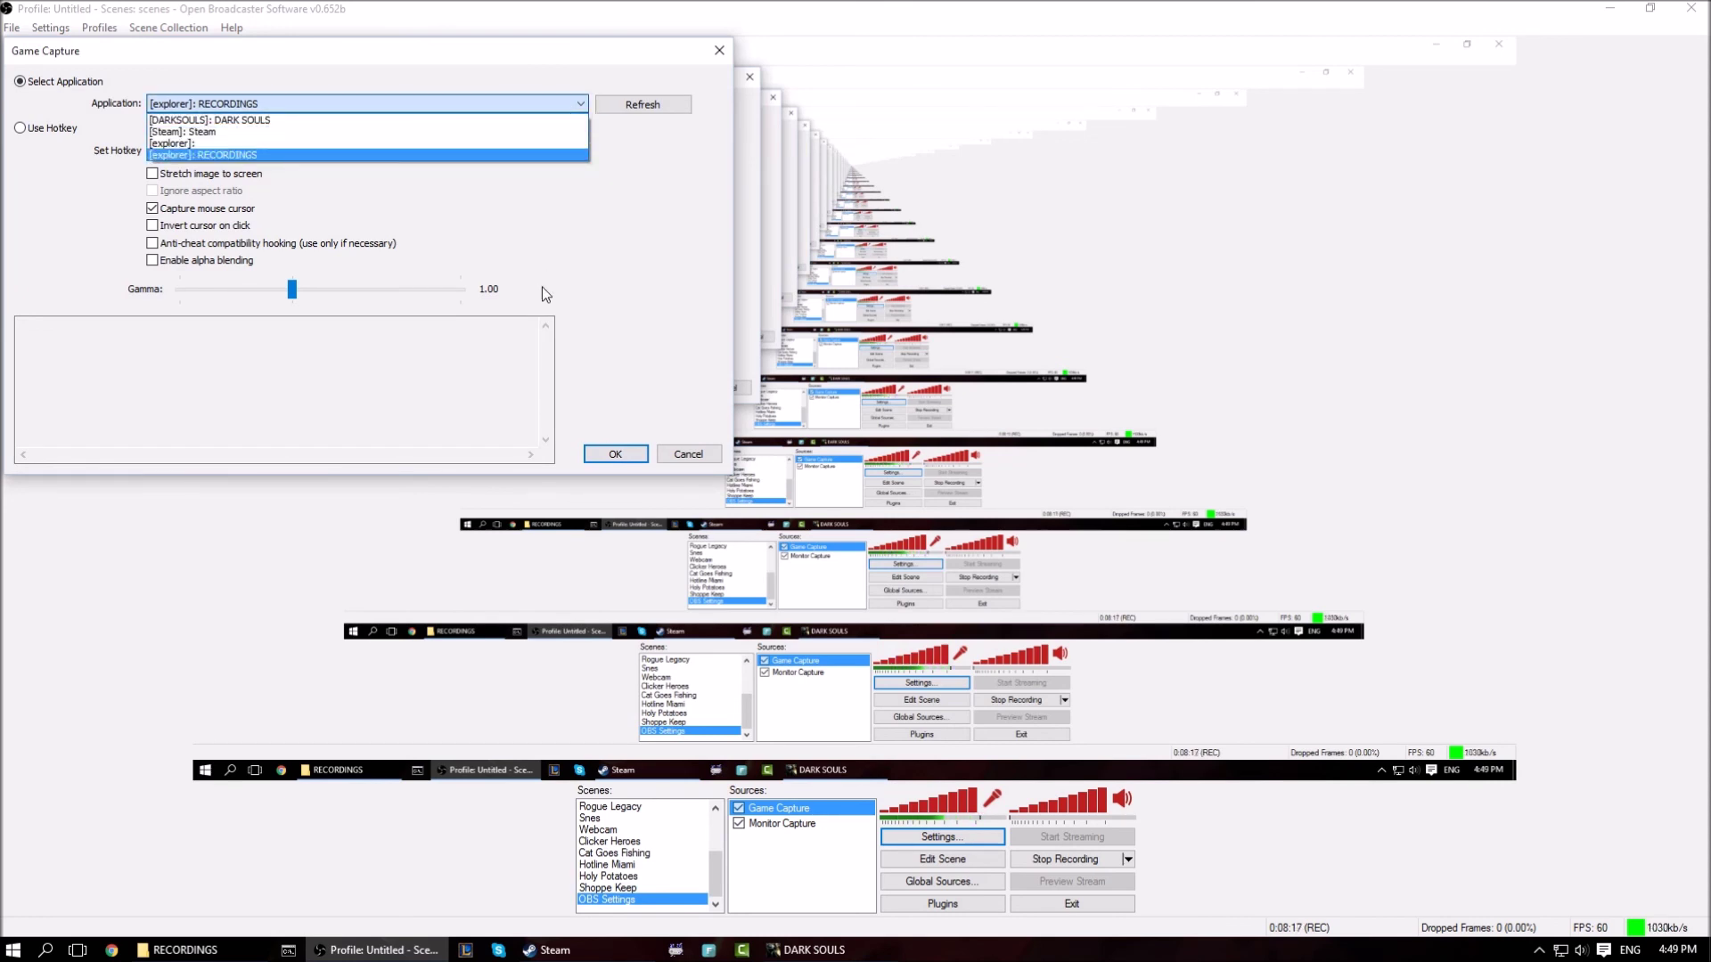
{"action": "left_click", "coordinate": [243, 120]}
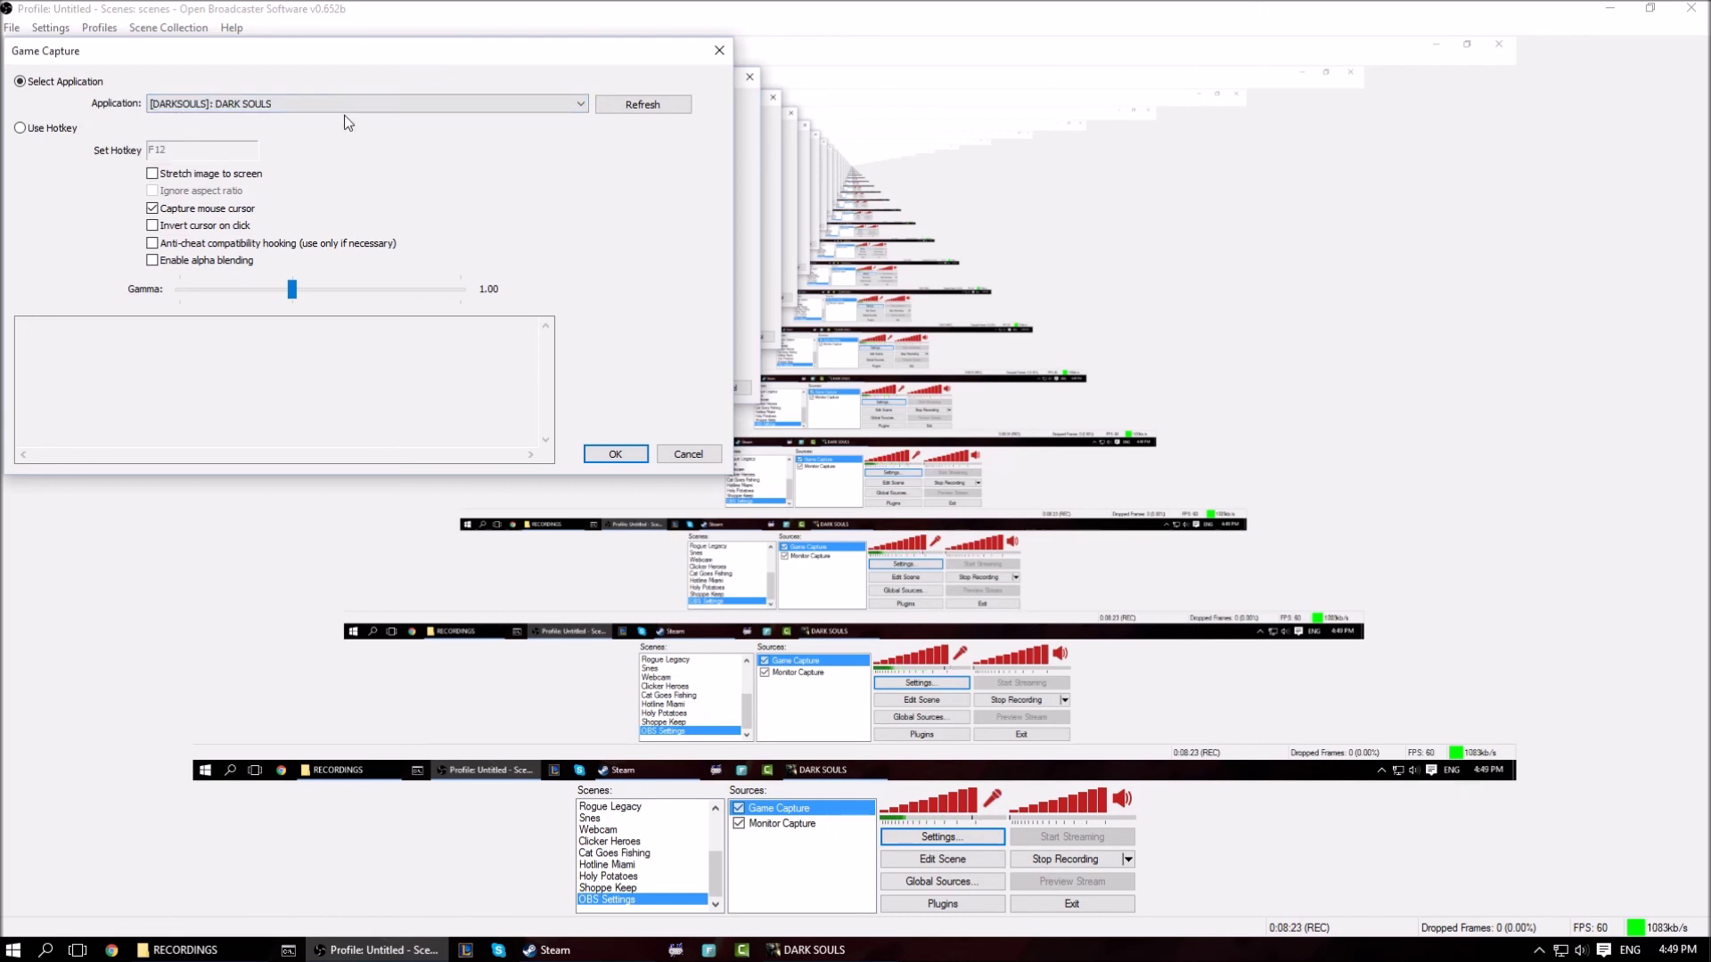
{"action": "left_click", "coordinate": [565, 105]}
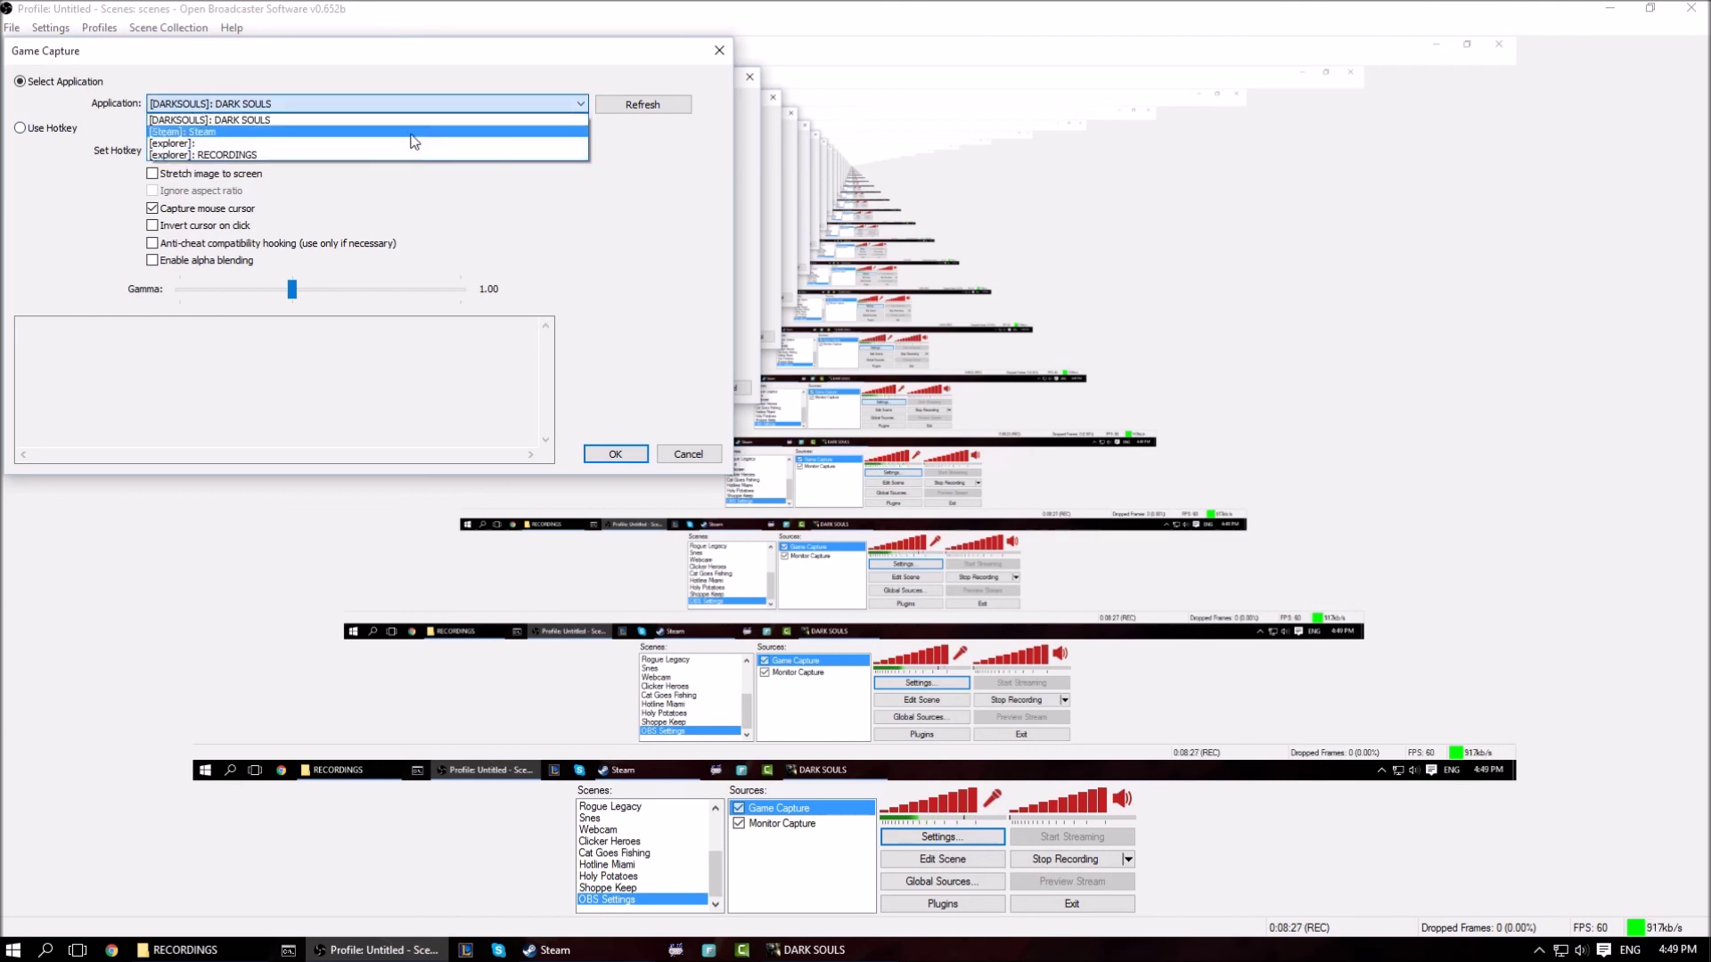
{"action": "left_click", "coordinate": [383, 122]}
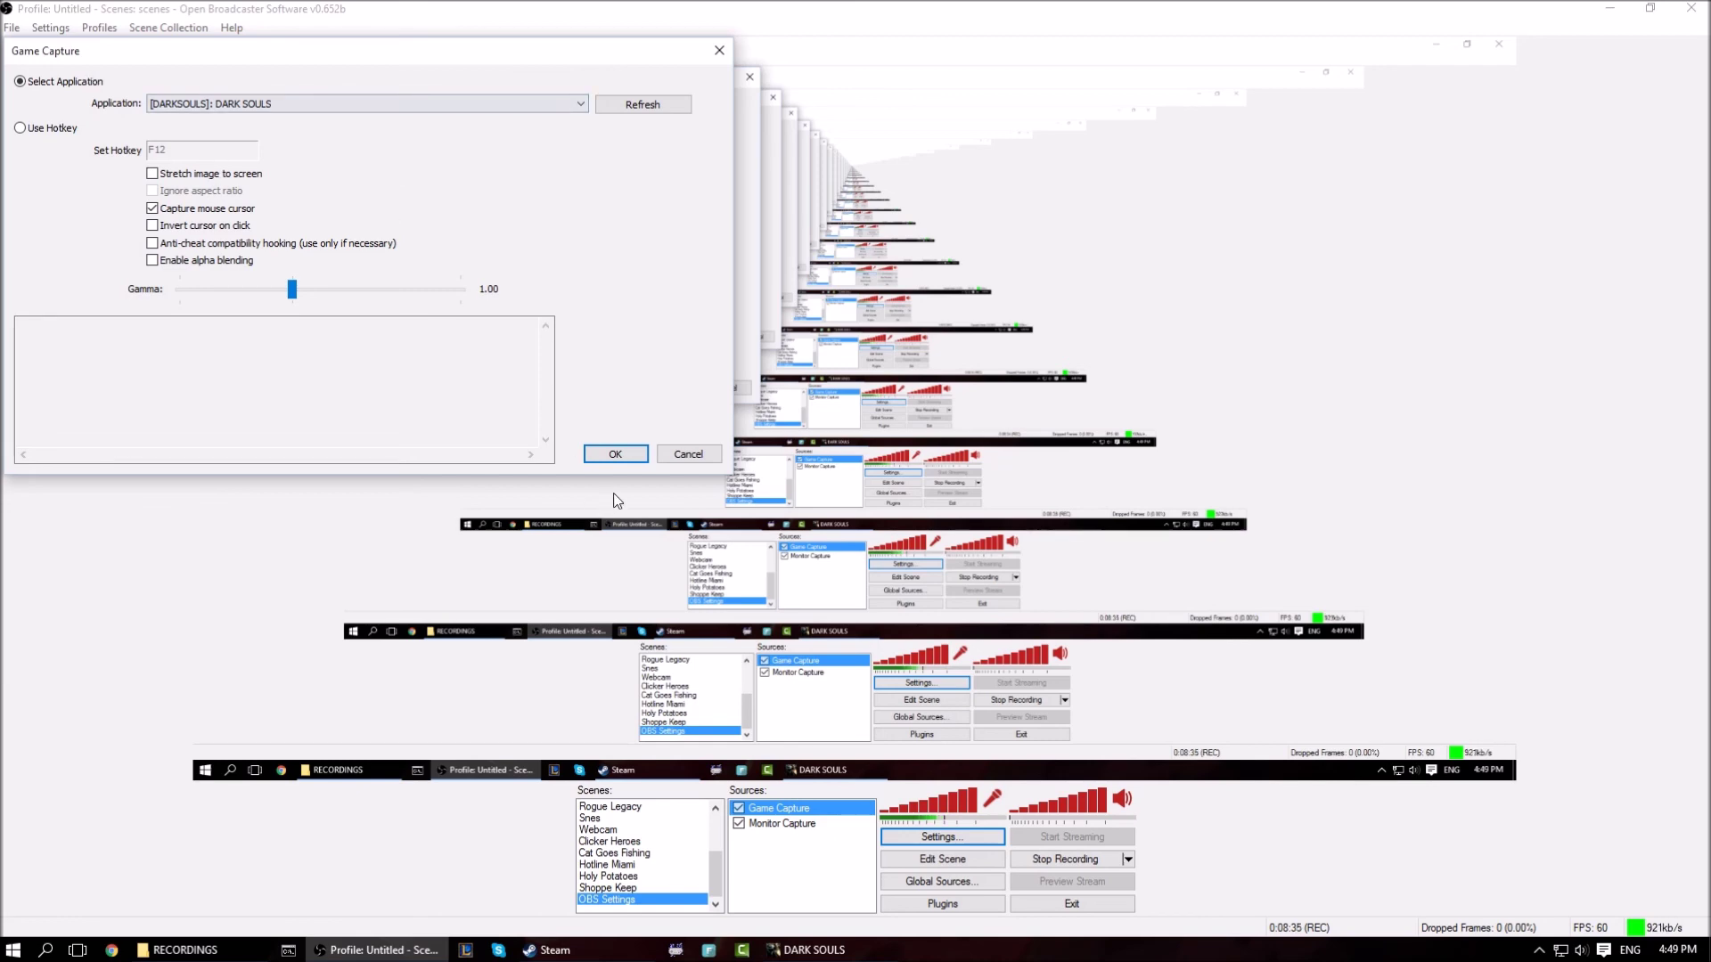
{"action": "left_click", "coordinate": [611, 456]}
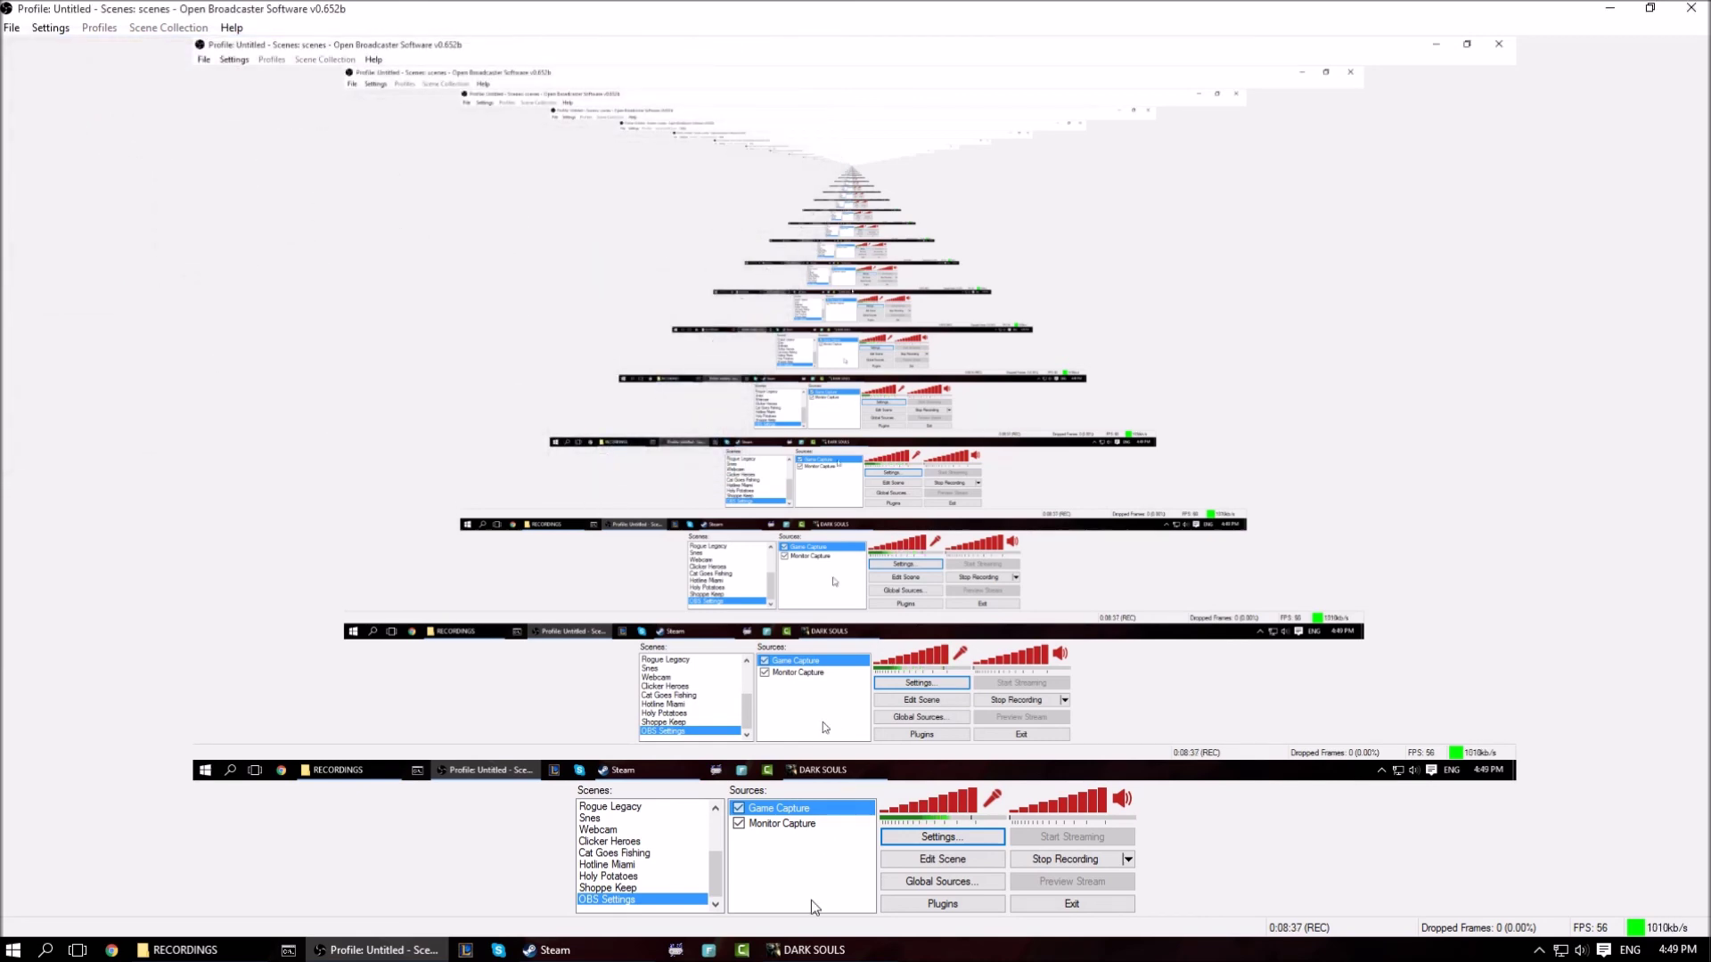
Switch to Dark Souls, open the Load Game list from the title screen, and browse the saved characters.
{"action": "left_click_drag", "start_coordinate": [792, 8], "coordinate": [0, 34]}
{"action": "left_click", "coordinate": [813, 950]}
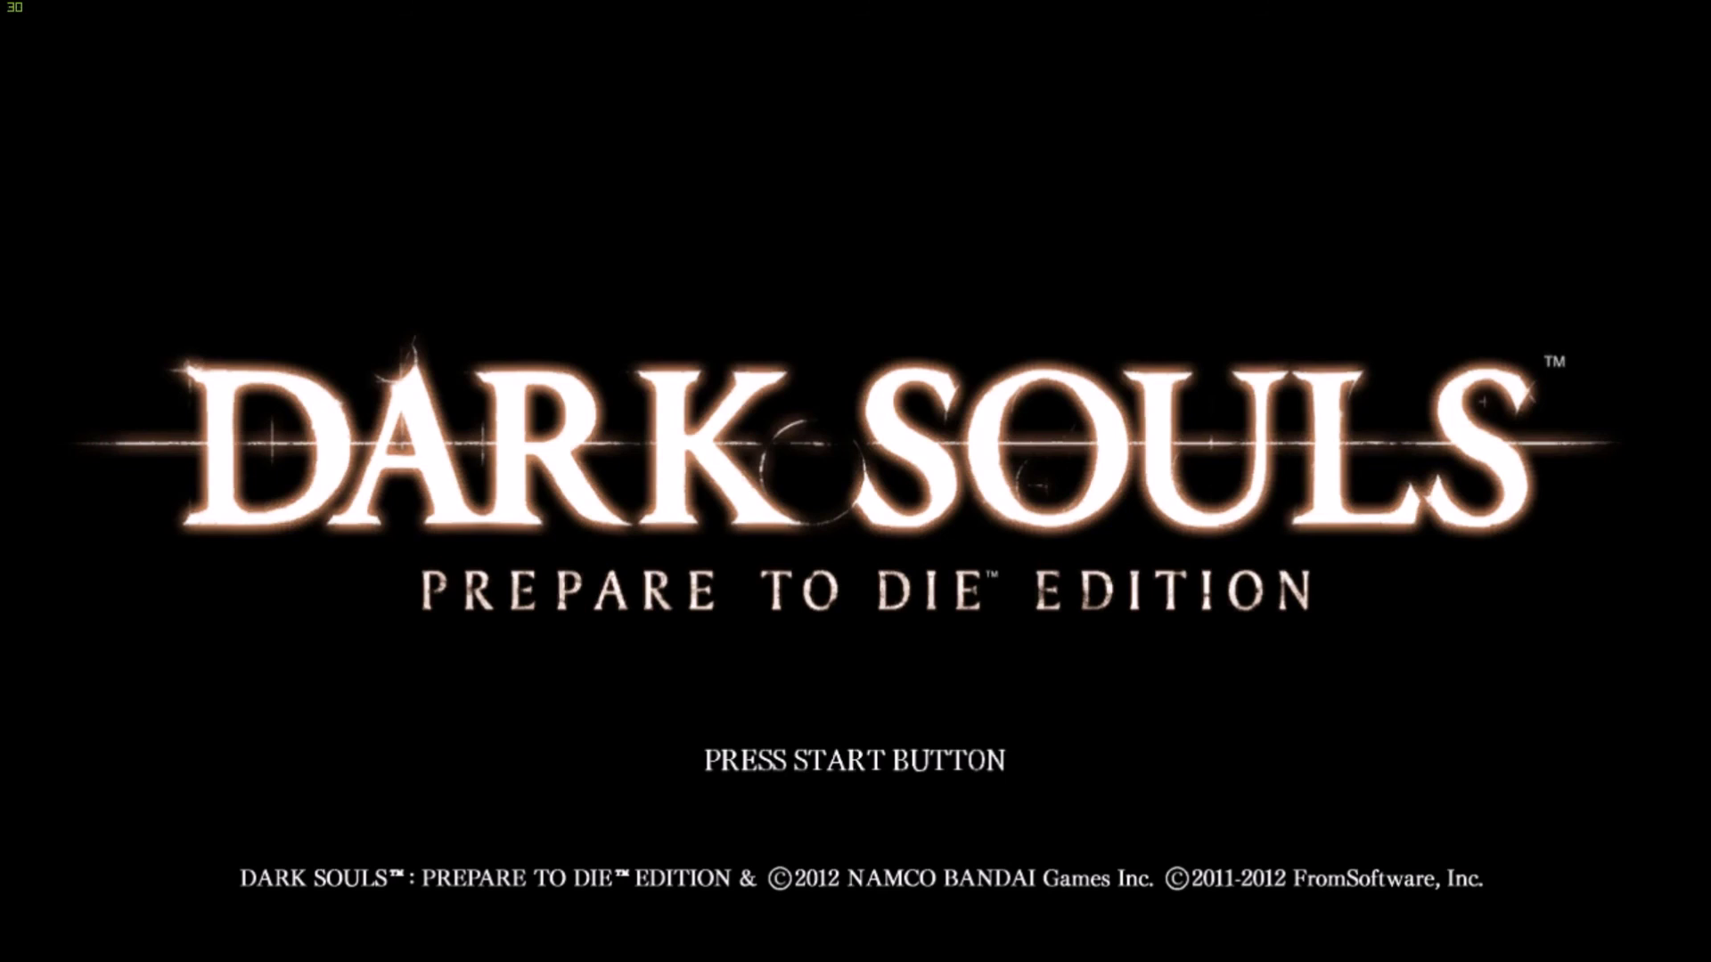
{"action": "key", "text": "Return"}
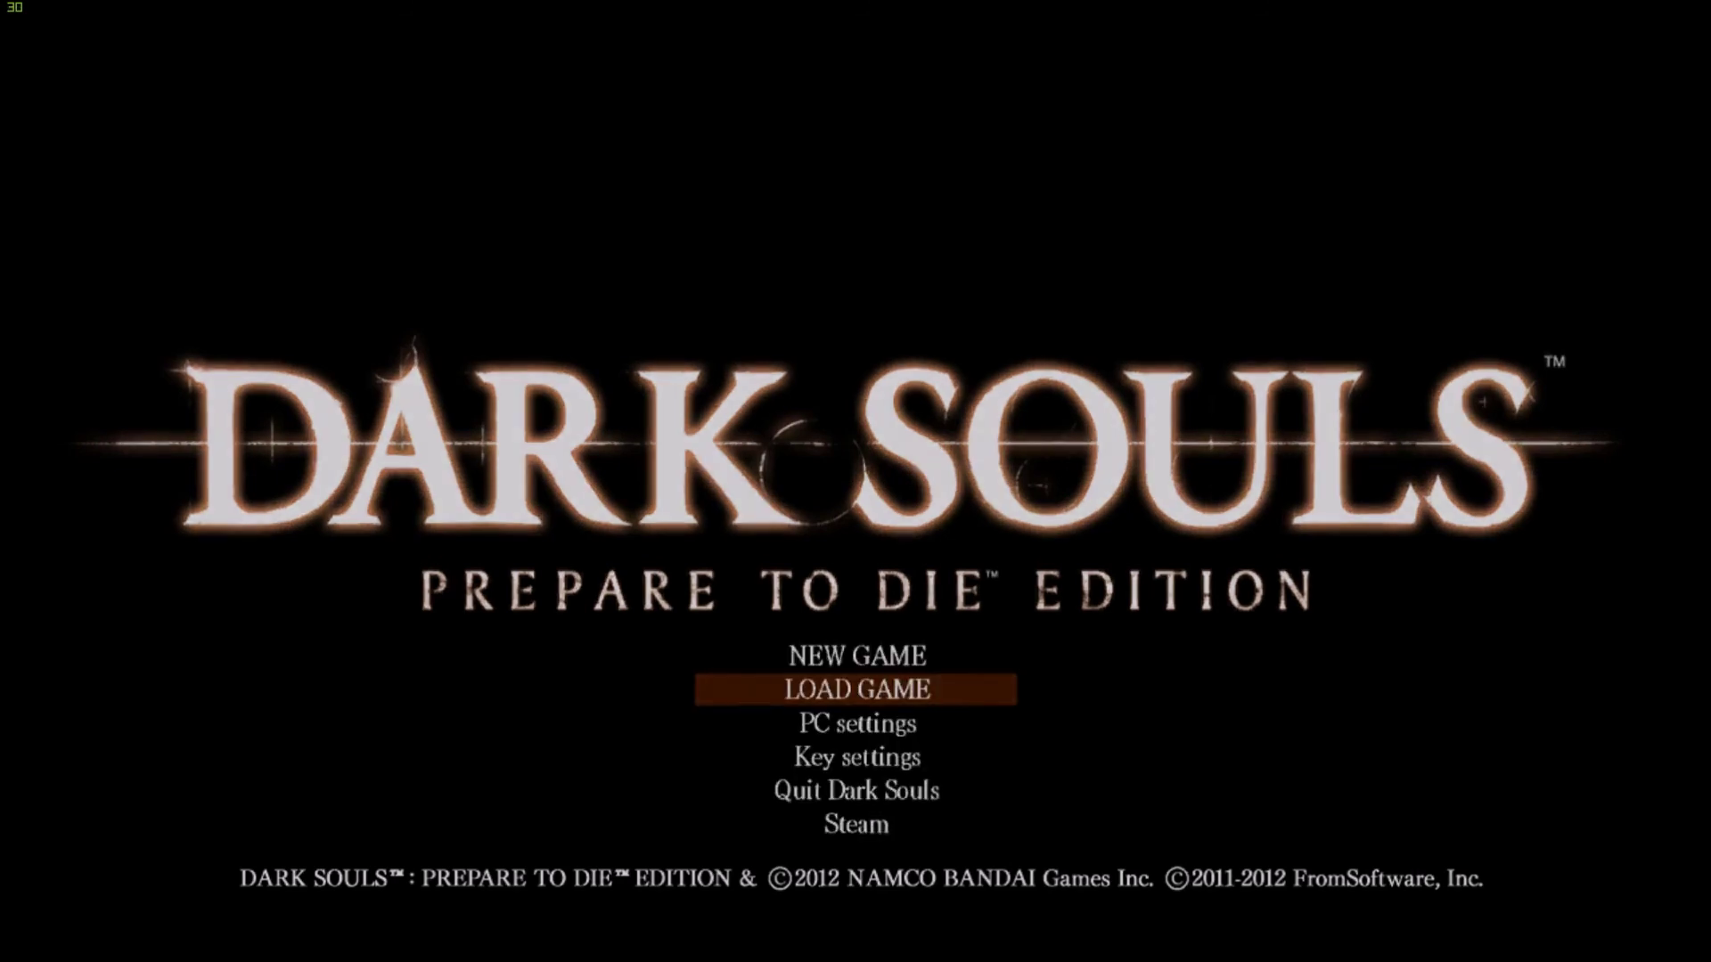
{"action": "key", "text": "Return"}
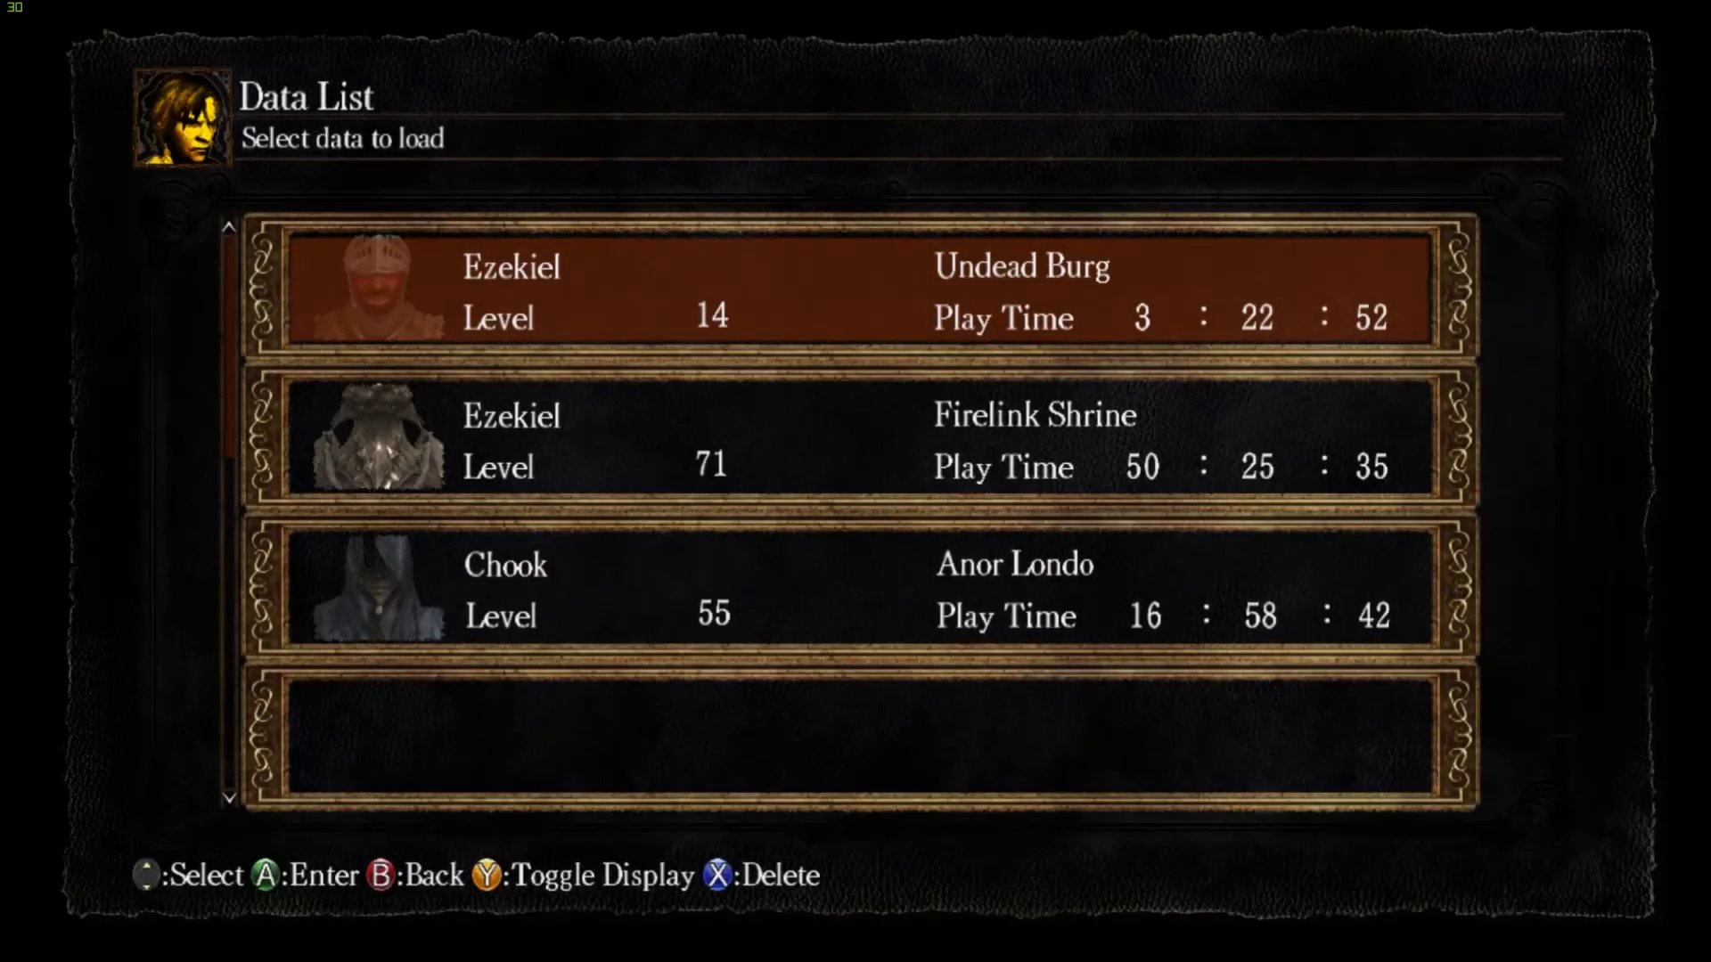
{"action": "key", "text": "Down"}
{"action": "key", "text": "Down"}
{"action": "key", "text": "Down"}
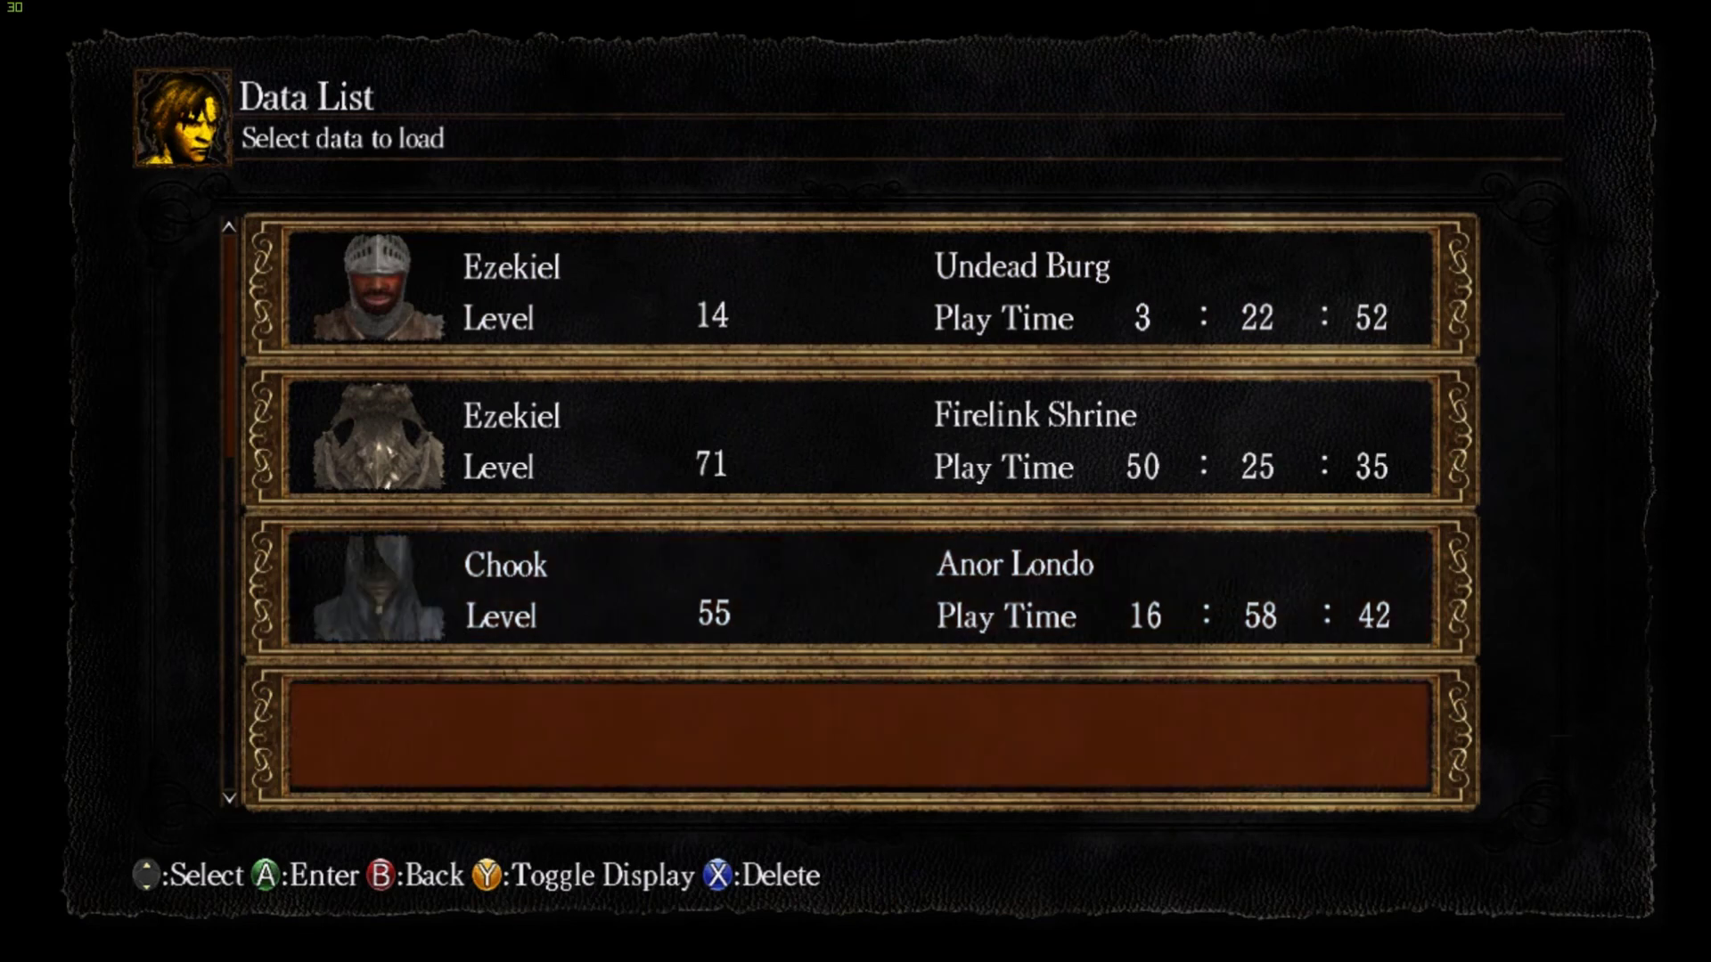
{"action": "key", "text": "Up"}
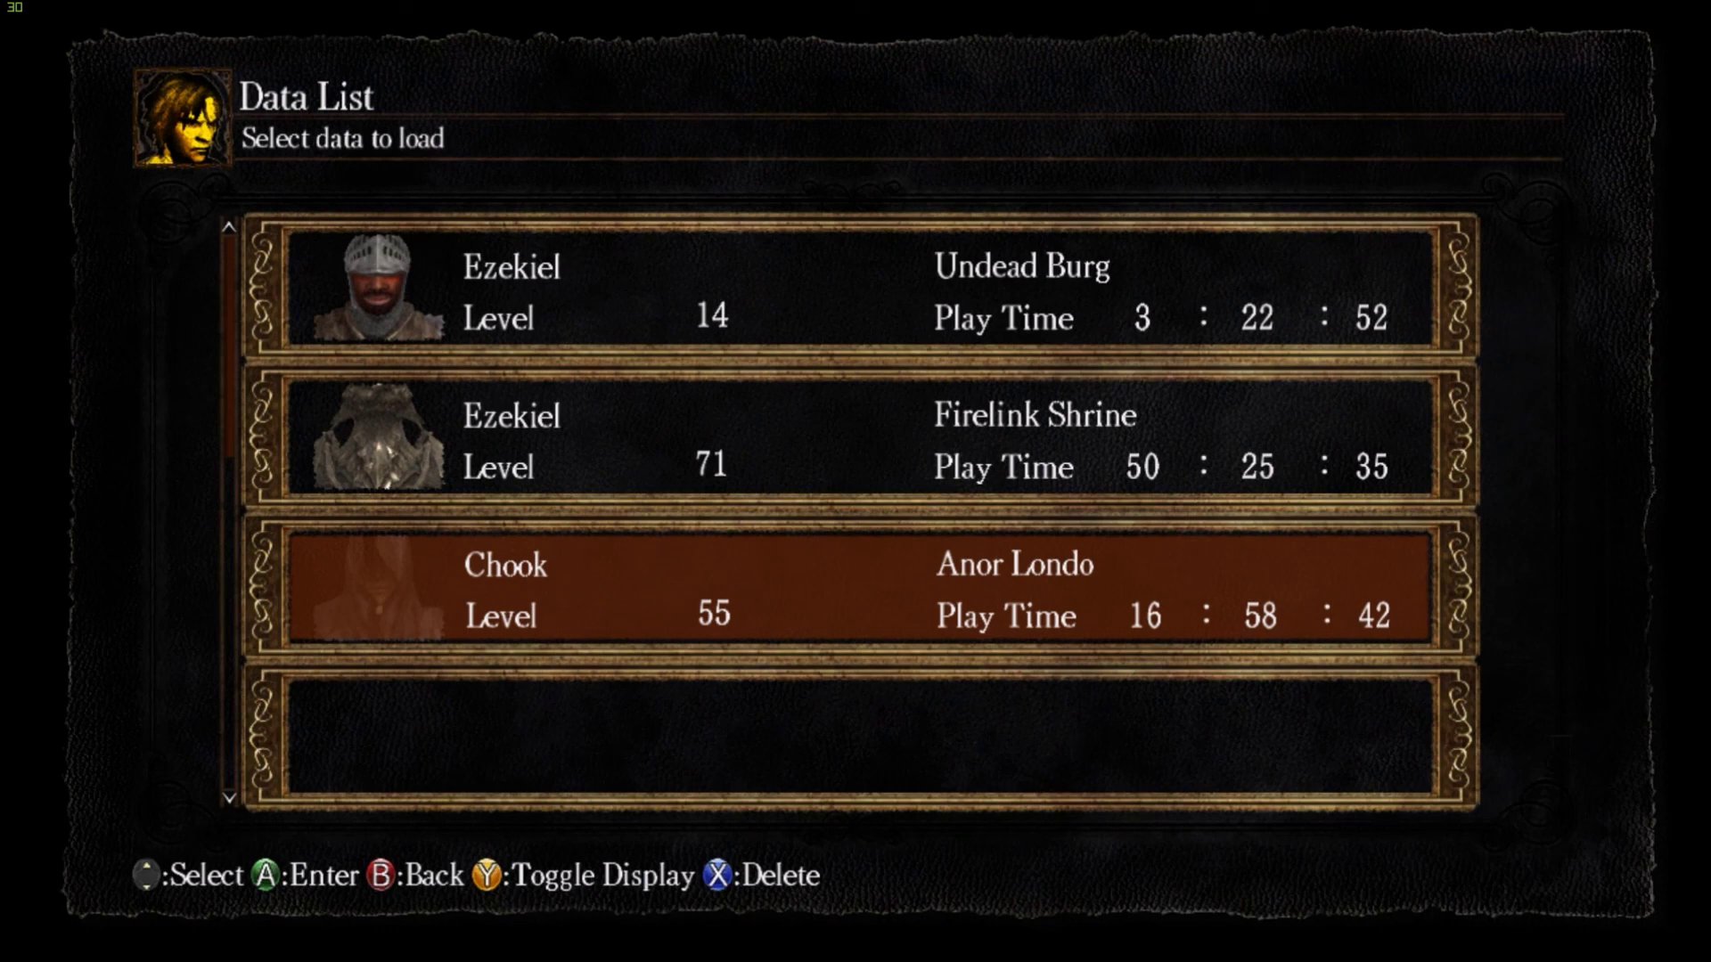
Leave the save list, quit Dark Souls, and bring back Open Broadcaster Software with its window maximized.
{"action": "key", "text": "Escape"}
{"action": "key", "text": "Up"}
{"action": "key", "text": "Up"}
{"action": "key", "text": "Up"}
{"action": "key", "text": "Return"}
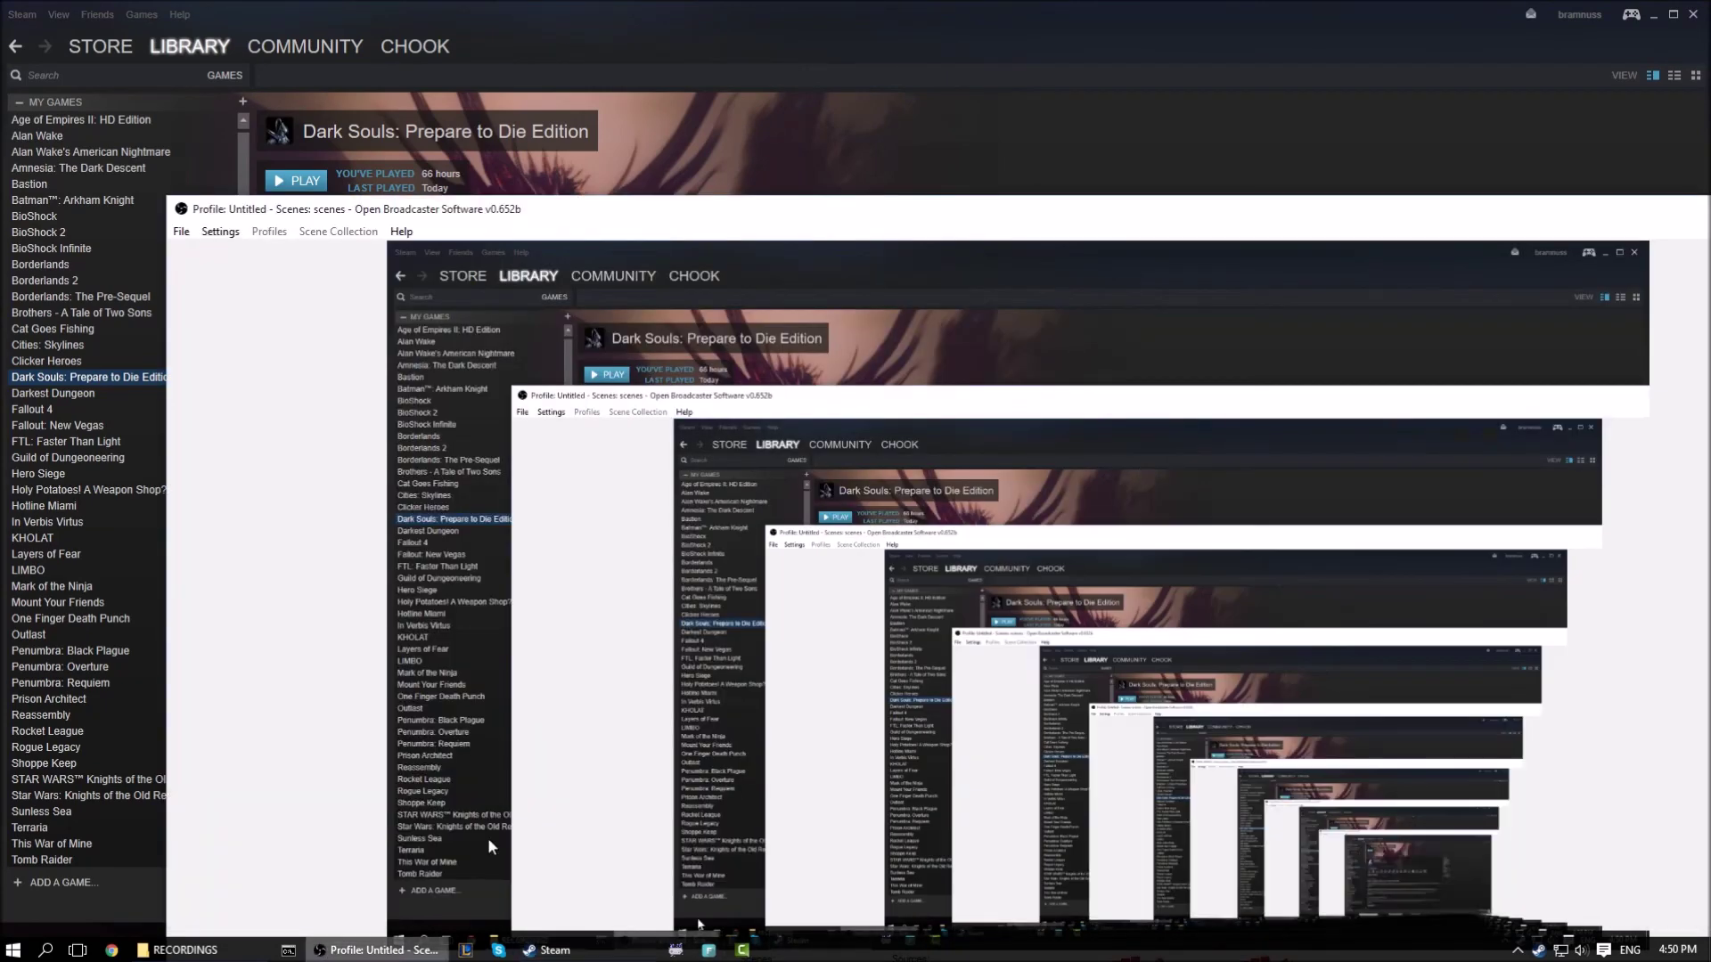
{"action": "left_click", "coordinate": [374, 950]}
{"action": "double_click", "coordinate": [1012, 212]}
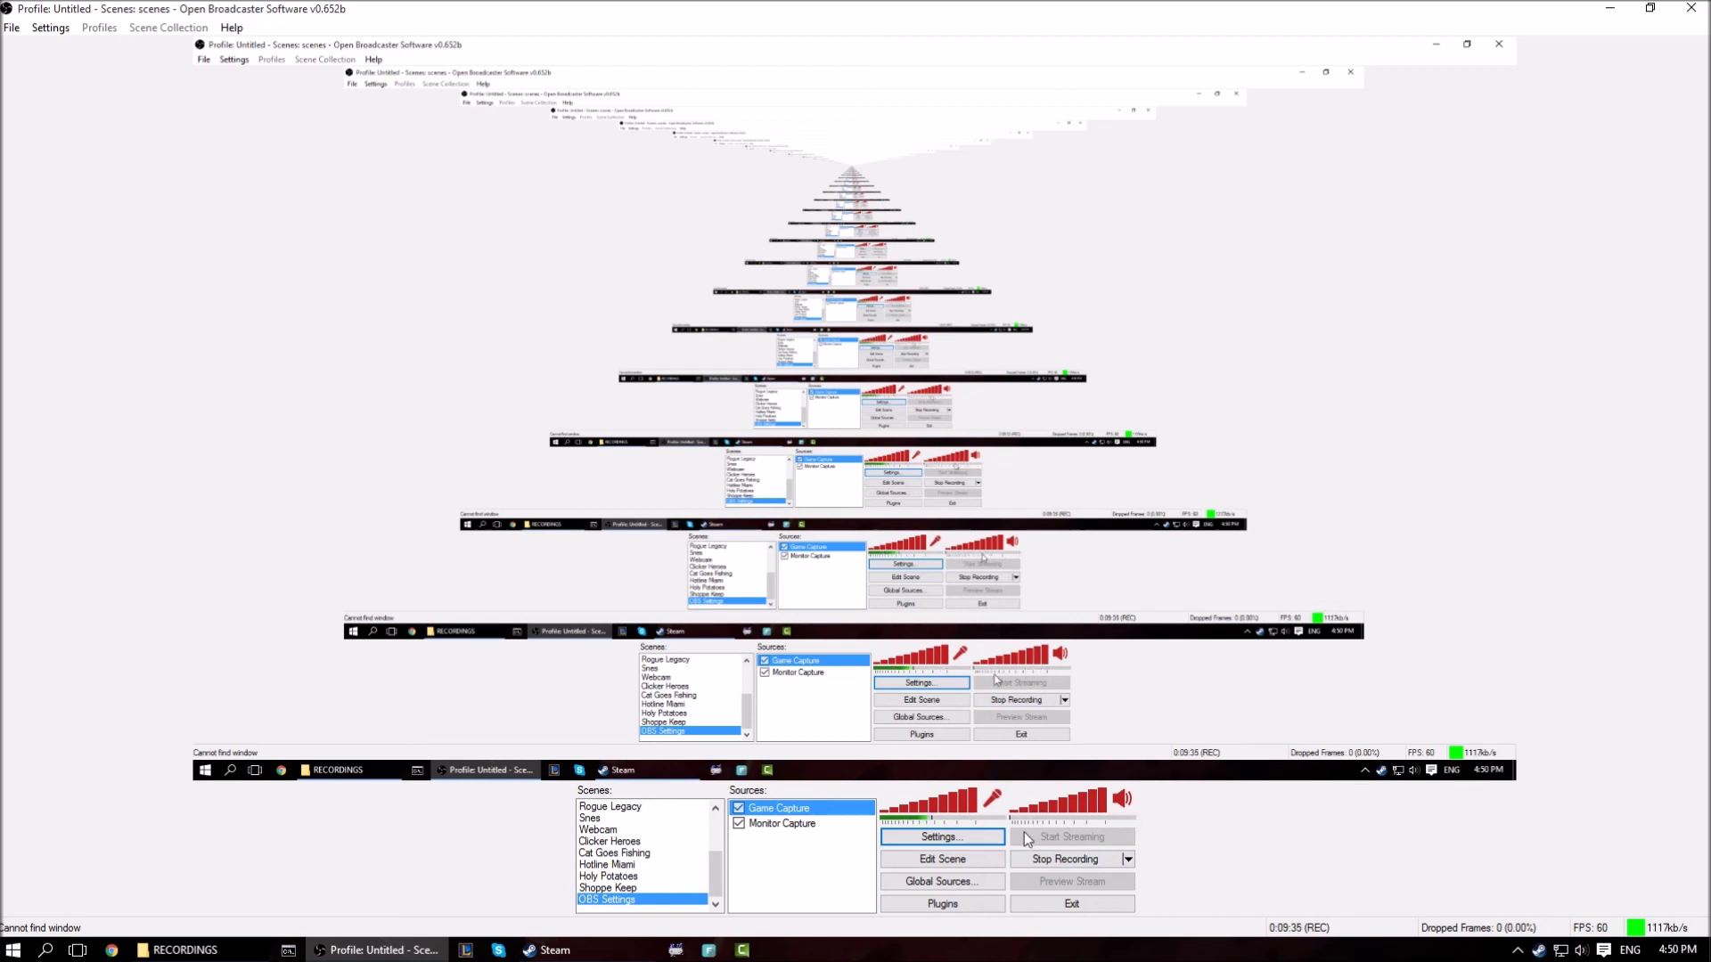
Add a Video Capture Device source to the OBS Settings scene, using the Logitech Webcam C930e as its device.
{"action": "right_click", "coordinate": [763, 848]}
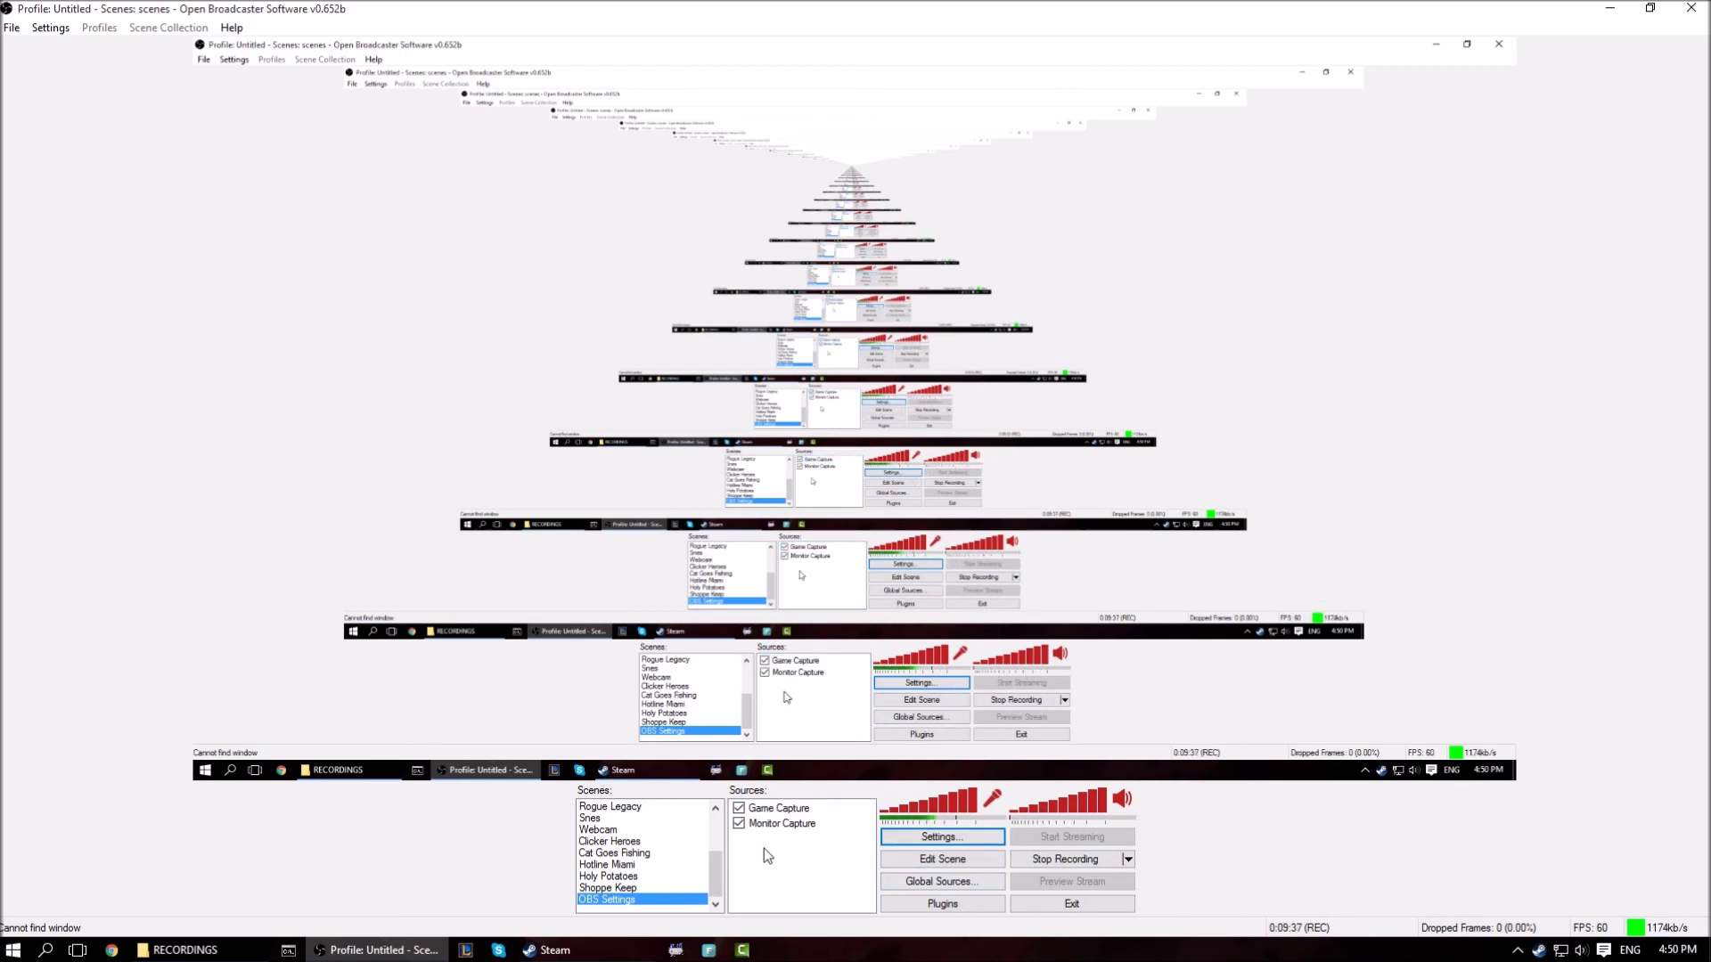
{"action": "mouse_move", "coordinate": [803, 861]}
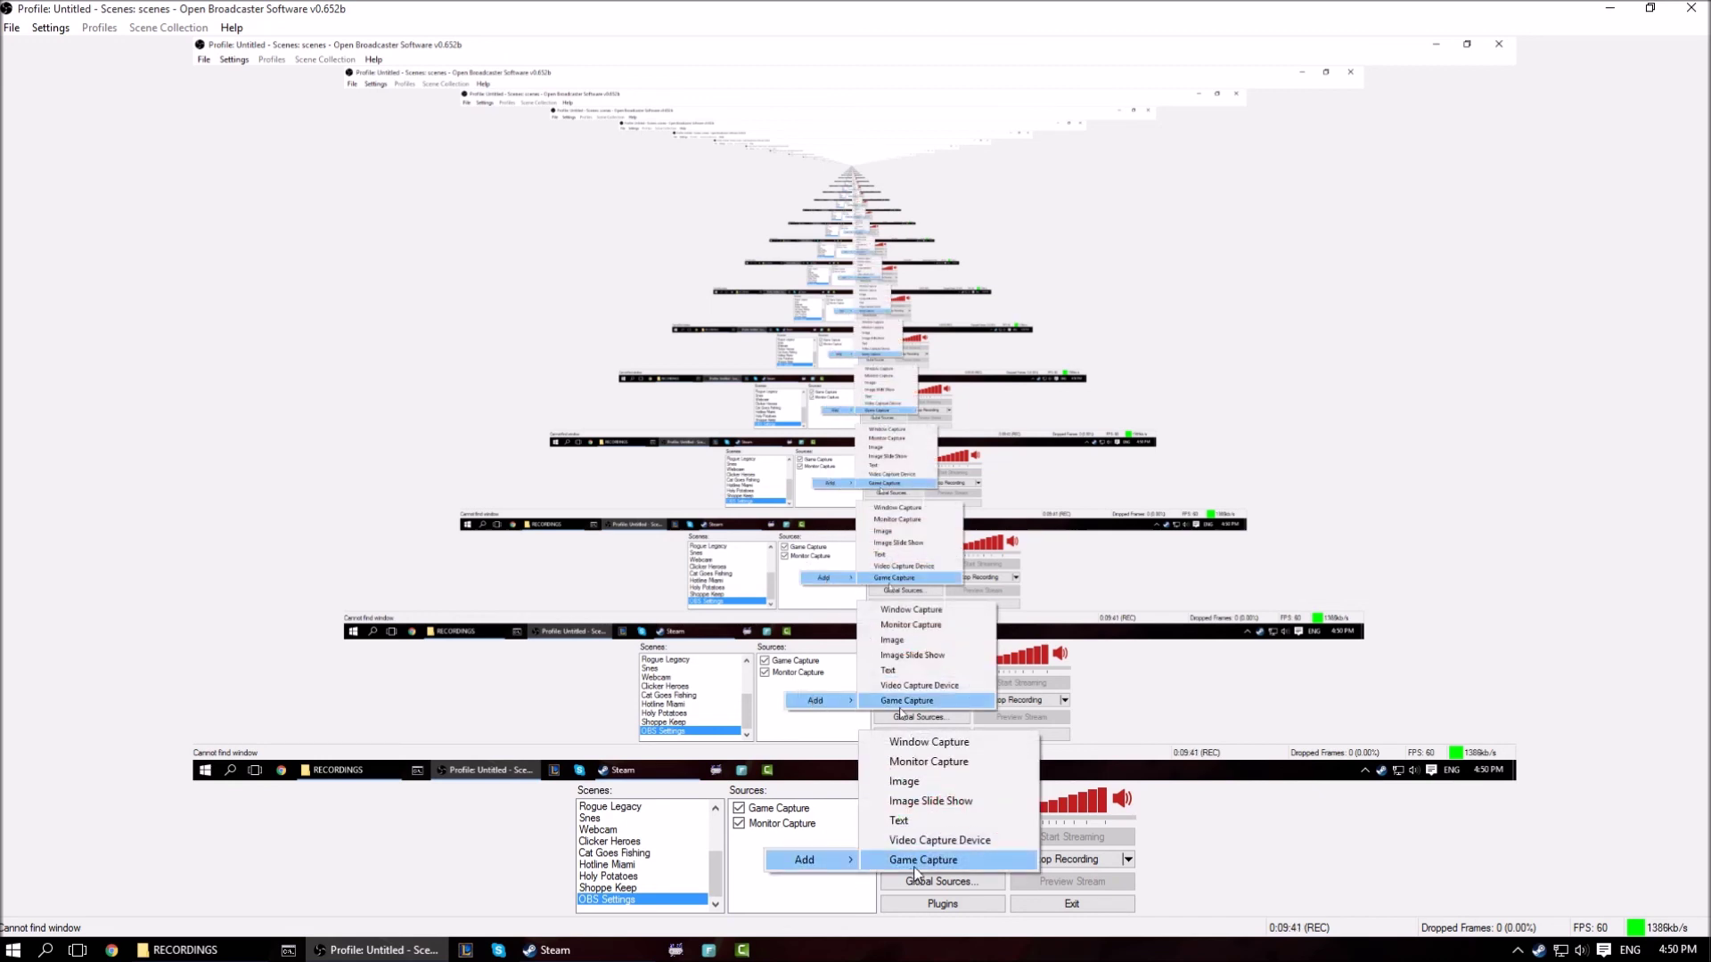
{"action": "left_click", "coordinate": [986, 842]}
{"action": "left_click", "coordinate": [913, 491]}
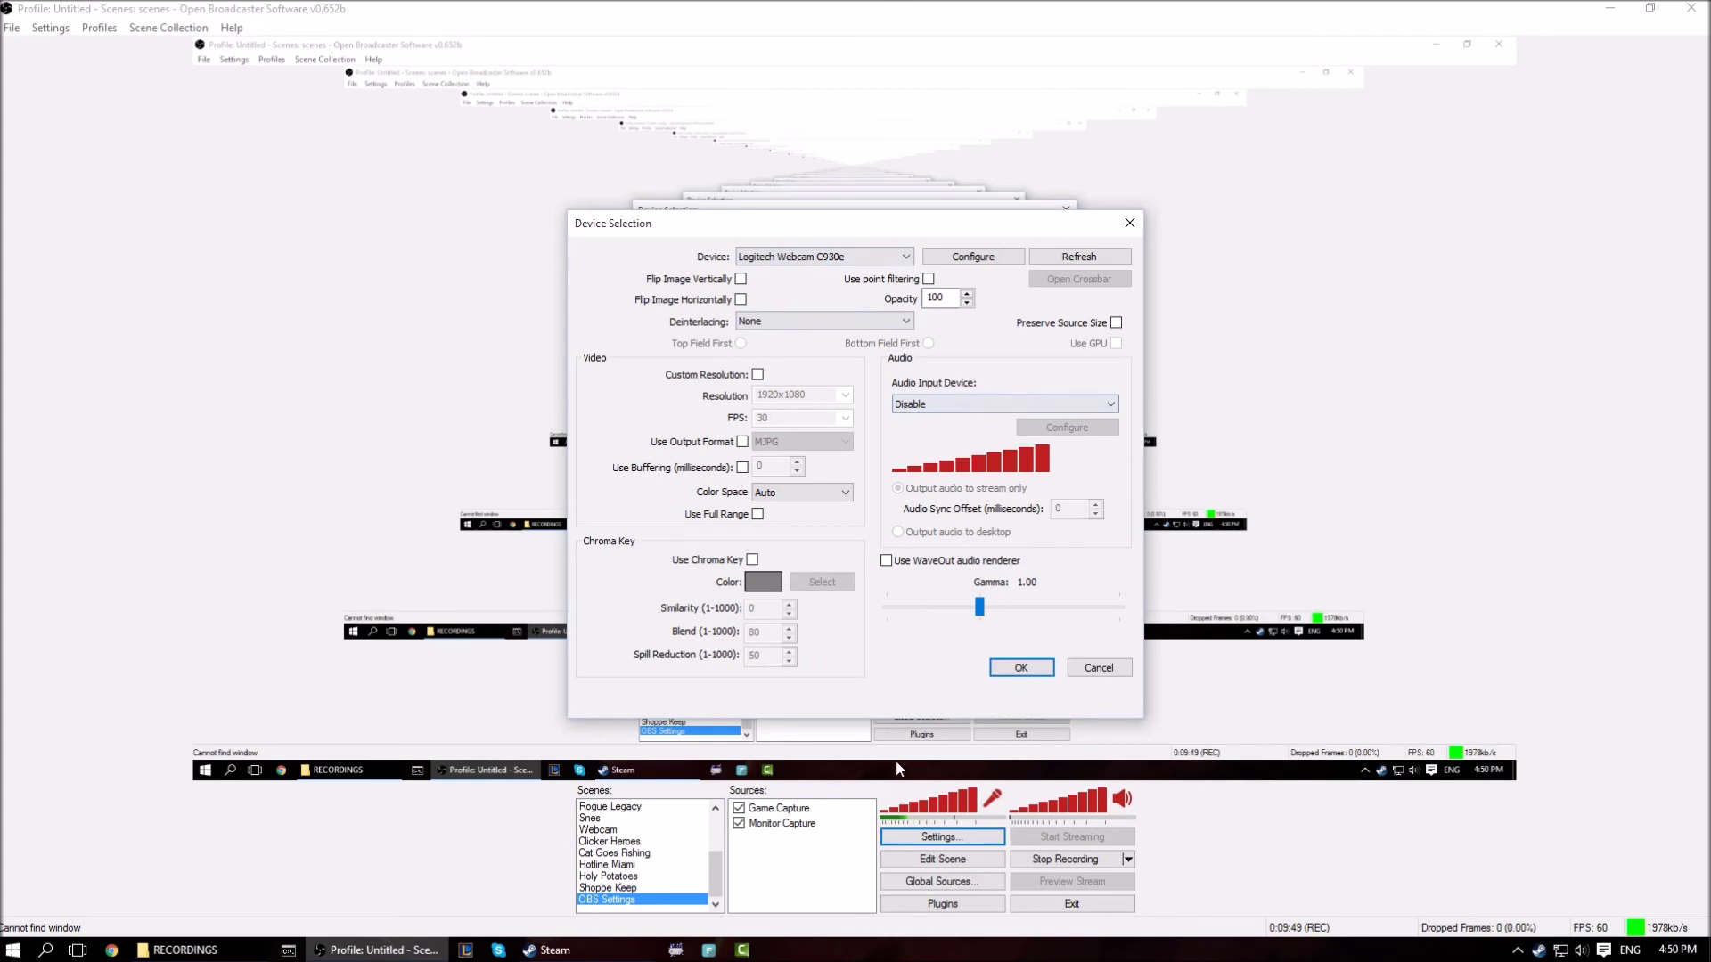
{"action": "left_click", "coordinate": [807, 258]}
{"action": "left_click", "coordinate": [808, 259]}
{"action": "left_click", "coordinate": [809, 260]}
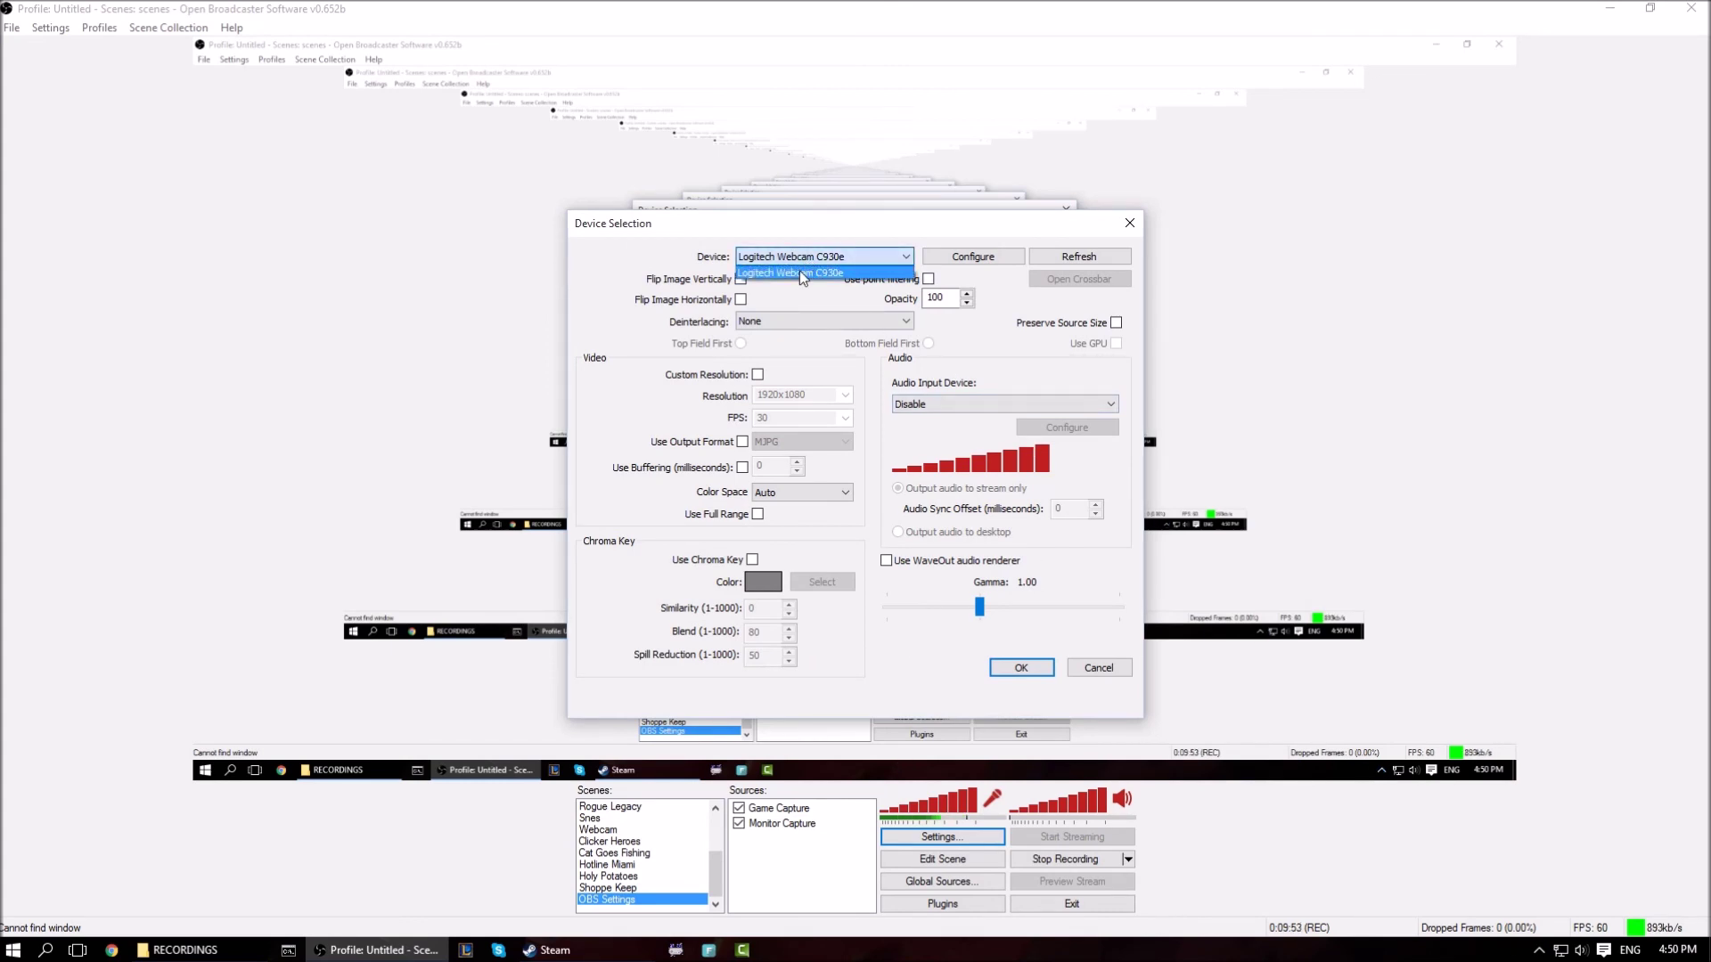
{"action": "left_click", "coordinate": [813, 259]}
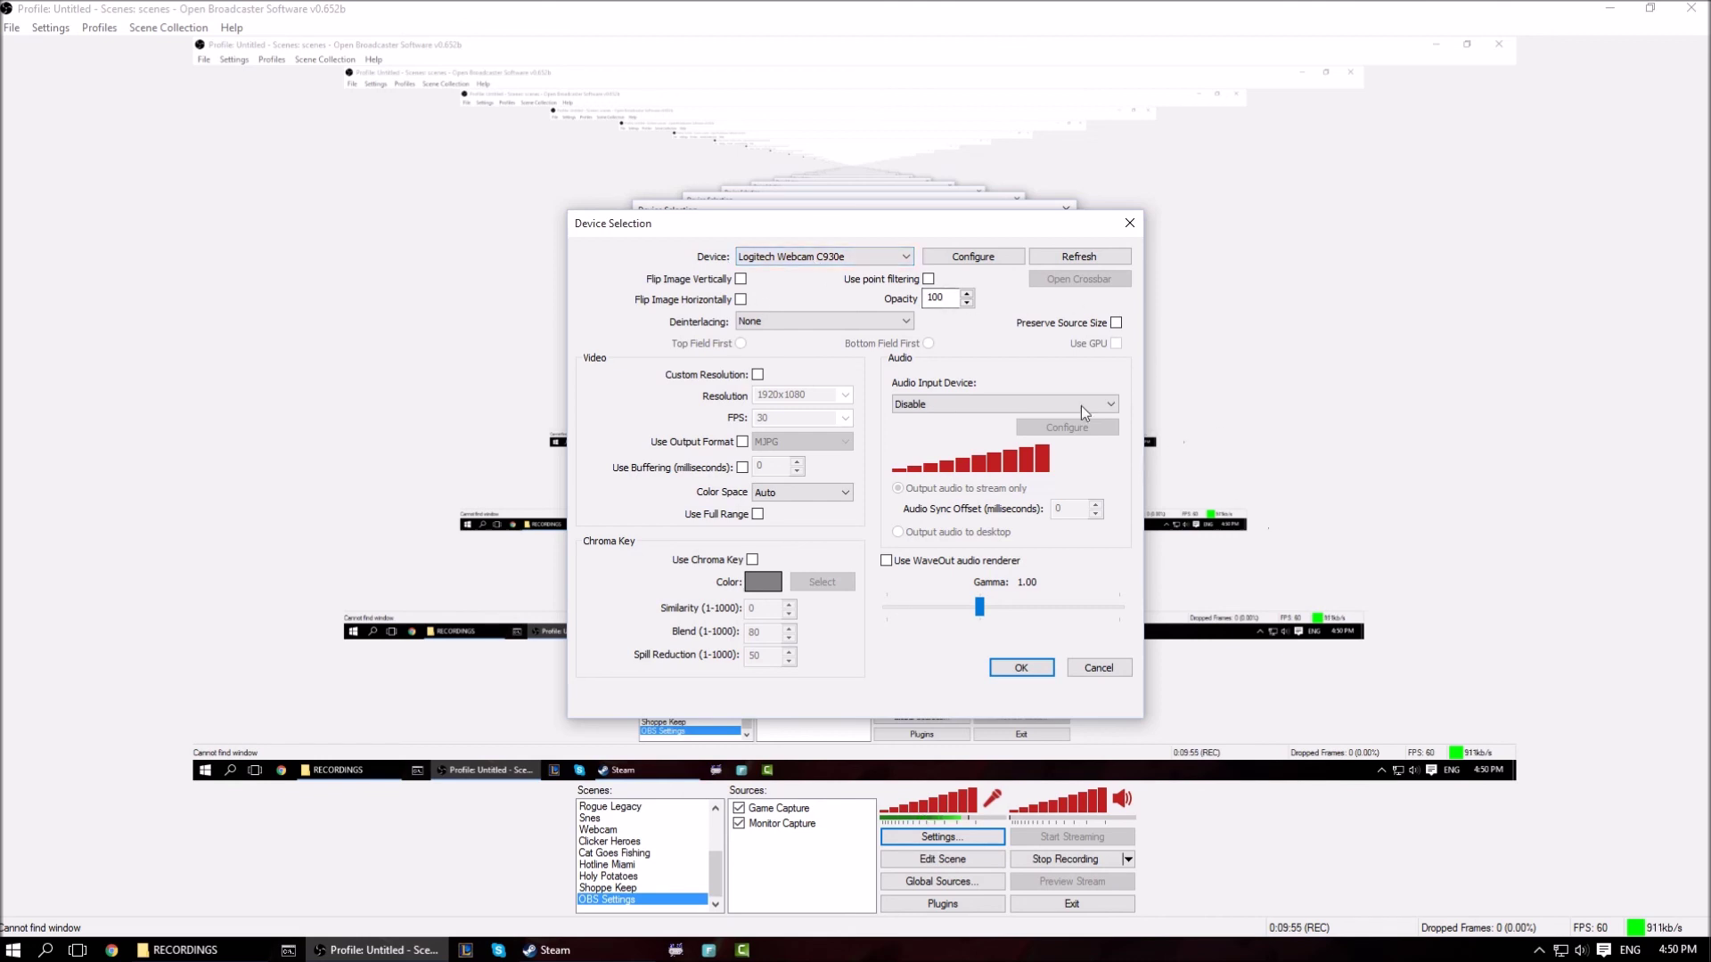
Enable a custom resolution of 1280x720 for the webcam, enter its FPS, and confirm the device settings.
{"action": "left_click", "coordinate": [757, 375]}
{"action": "left_click", "coordinate": [844, 395]}
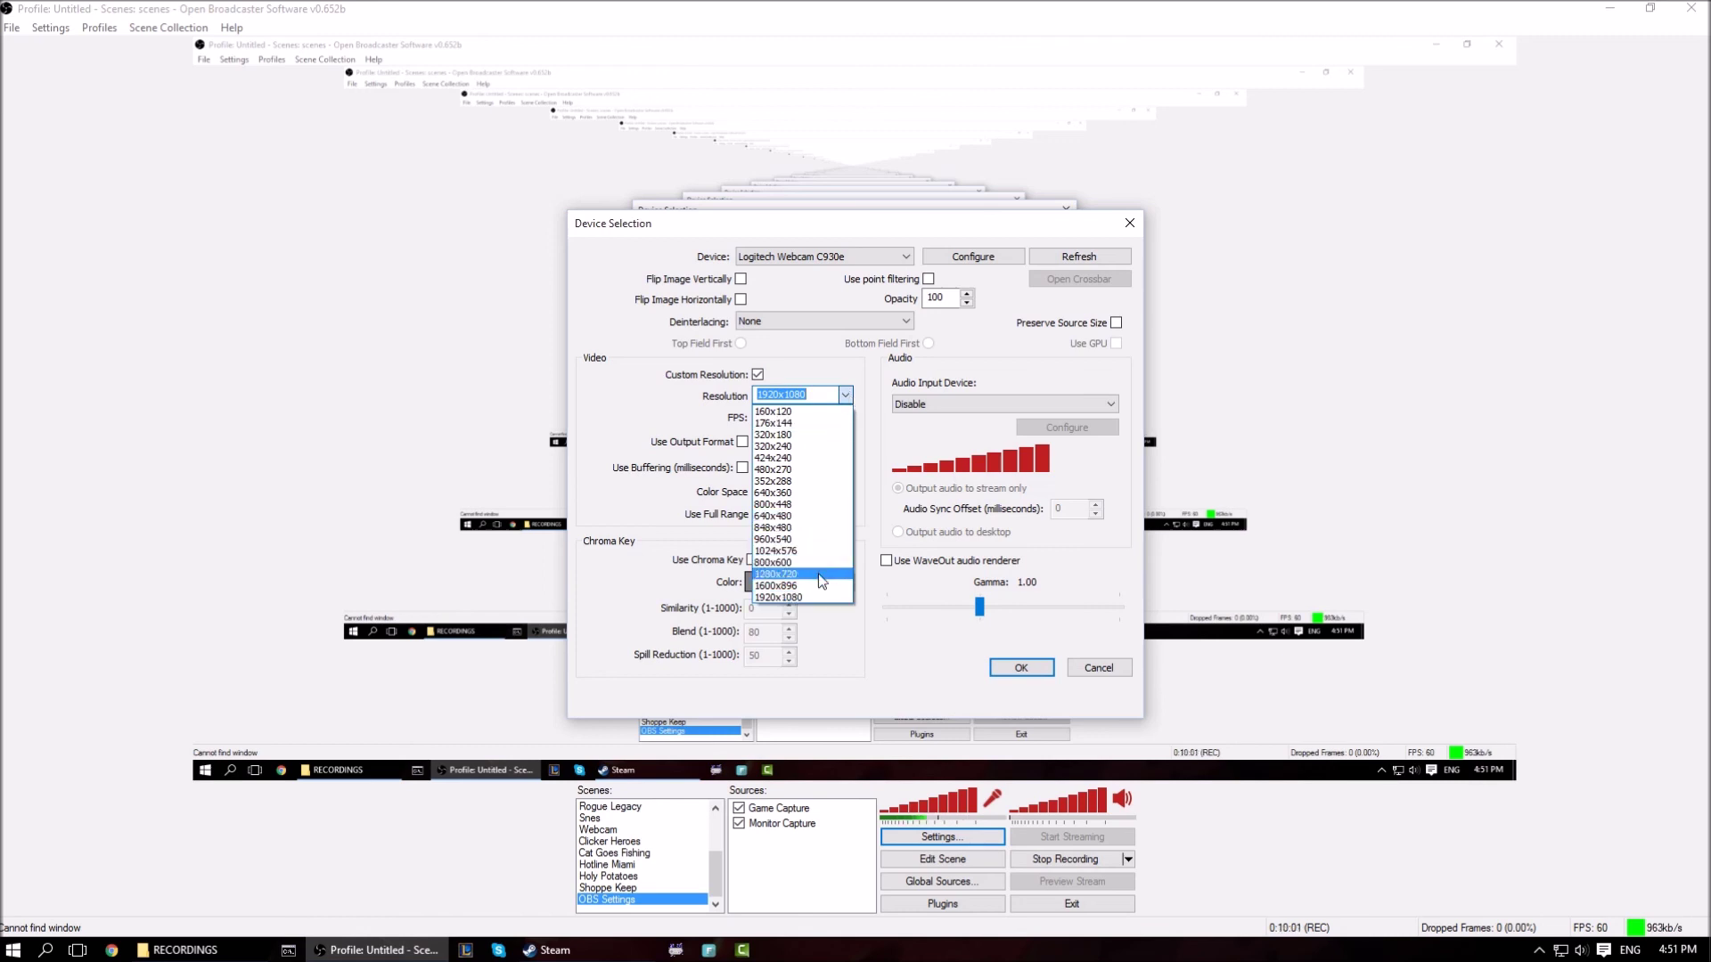
{"action": "left_click", "coordinate": [821, 574]}
{"action": "left_click", "coordinate": [844, 418]}
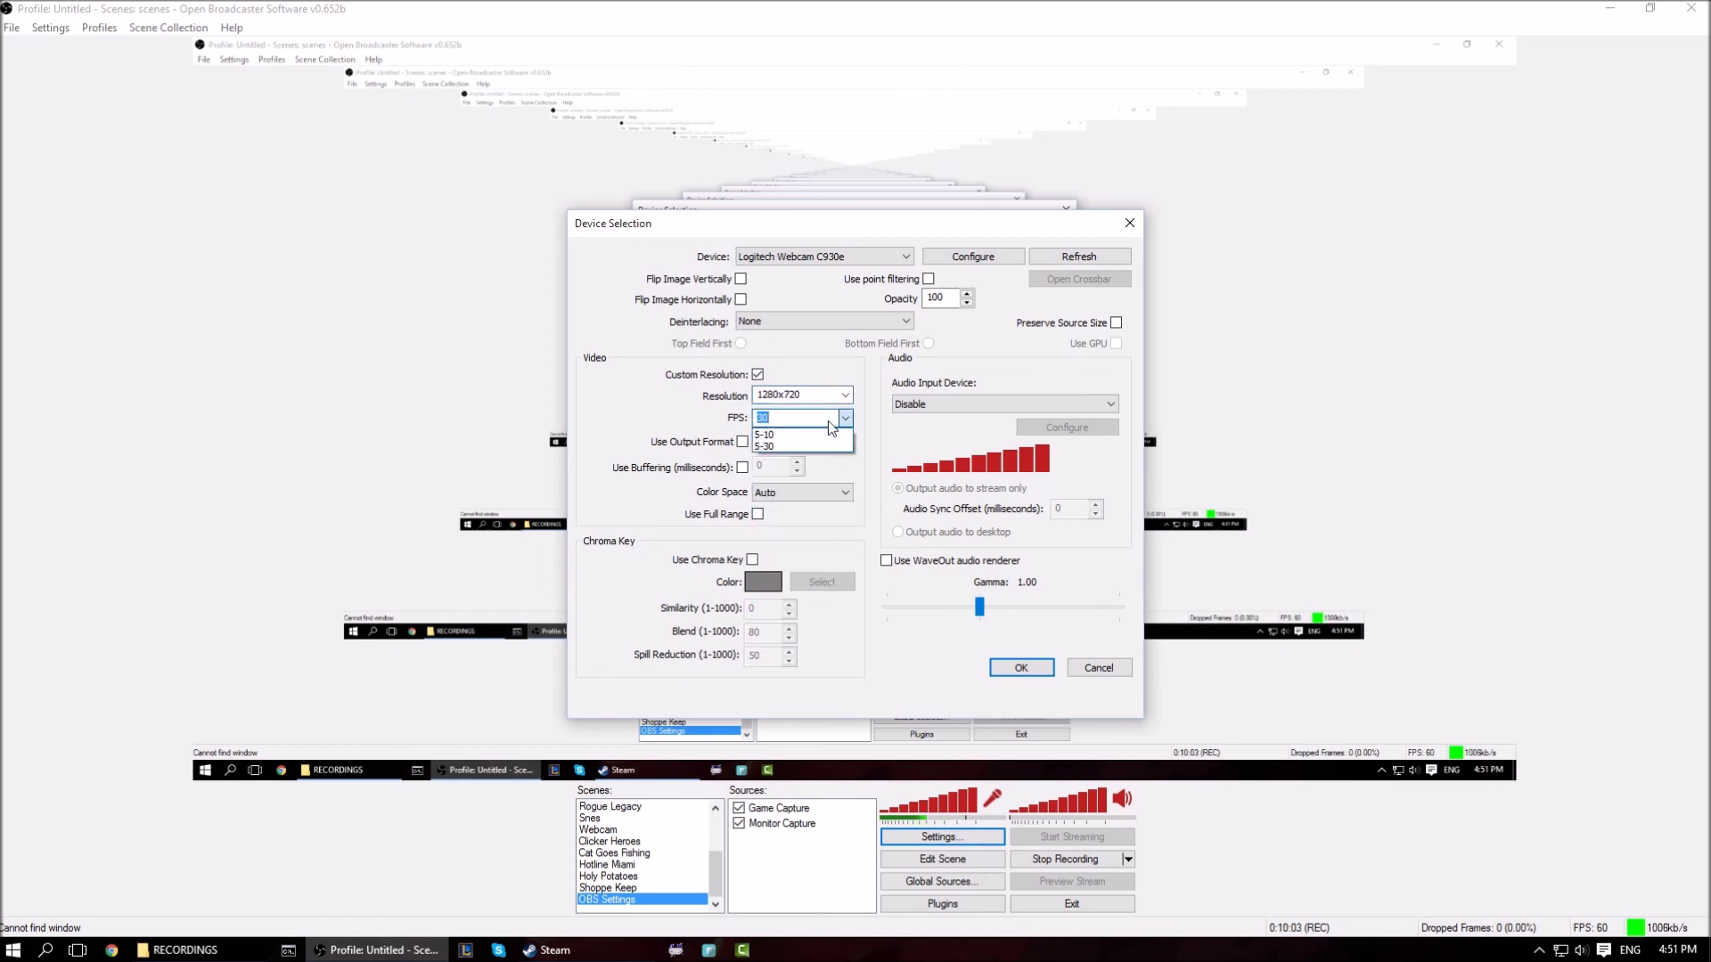
{"action": "left_click", "coordinate": [810, 417]}
{"action": "type", "text": "6"}
{"action": "left_click", "coordinate": [1041, 666]}
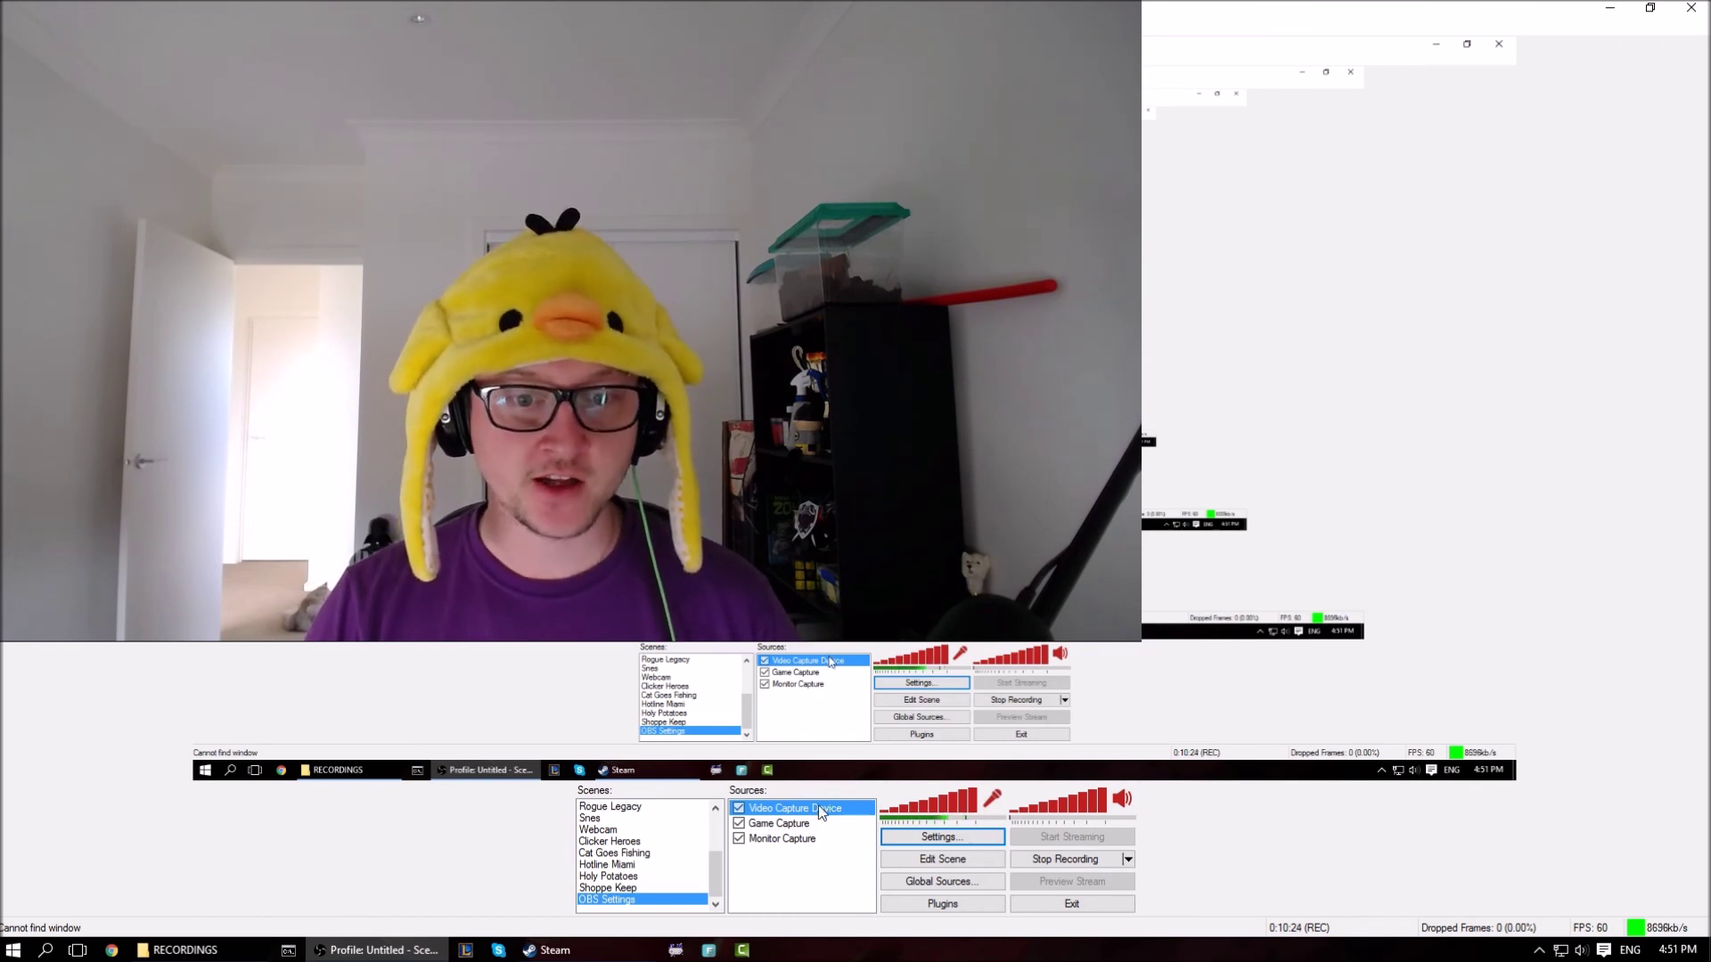
Enter scene editing and scale the webcam image down to about half its size.
{"action": "left_click", "coordinate": [924, 861]}
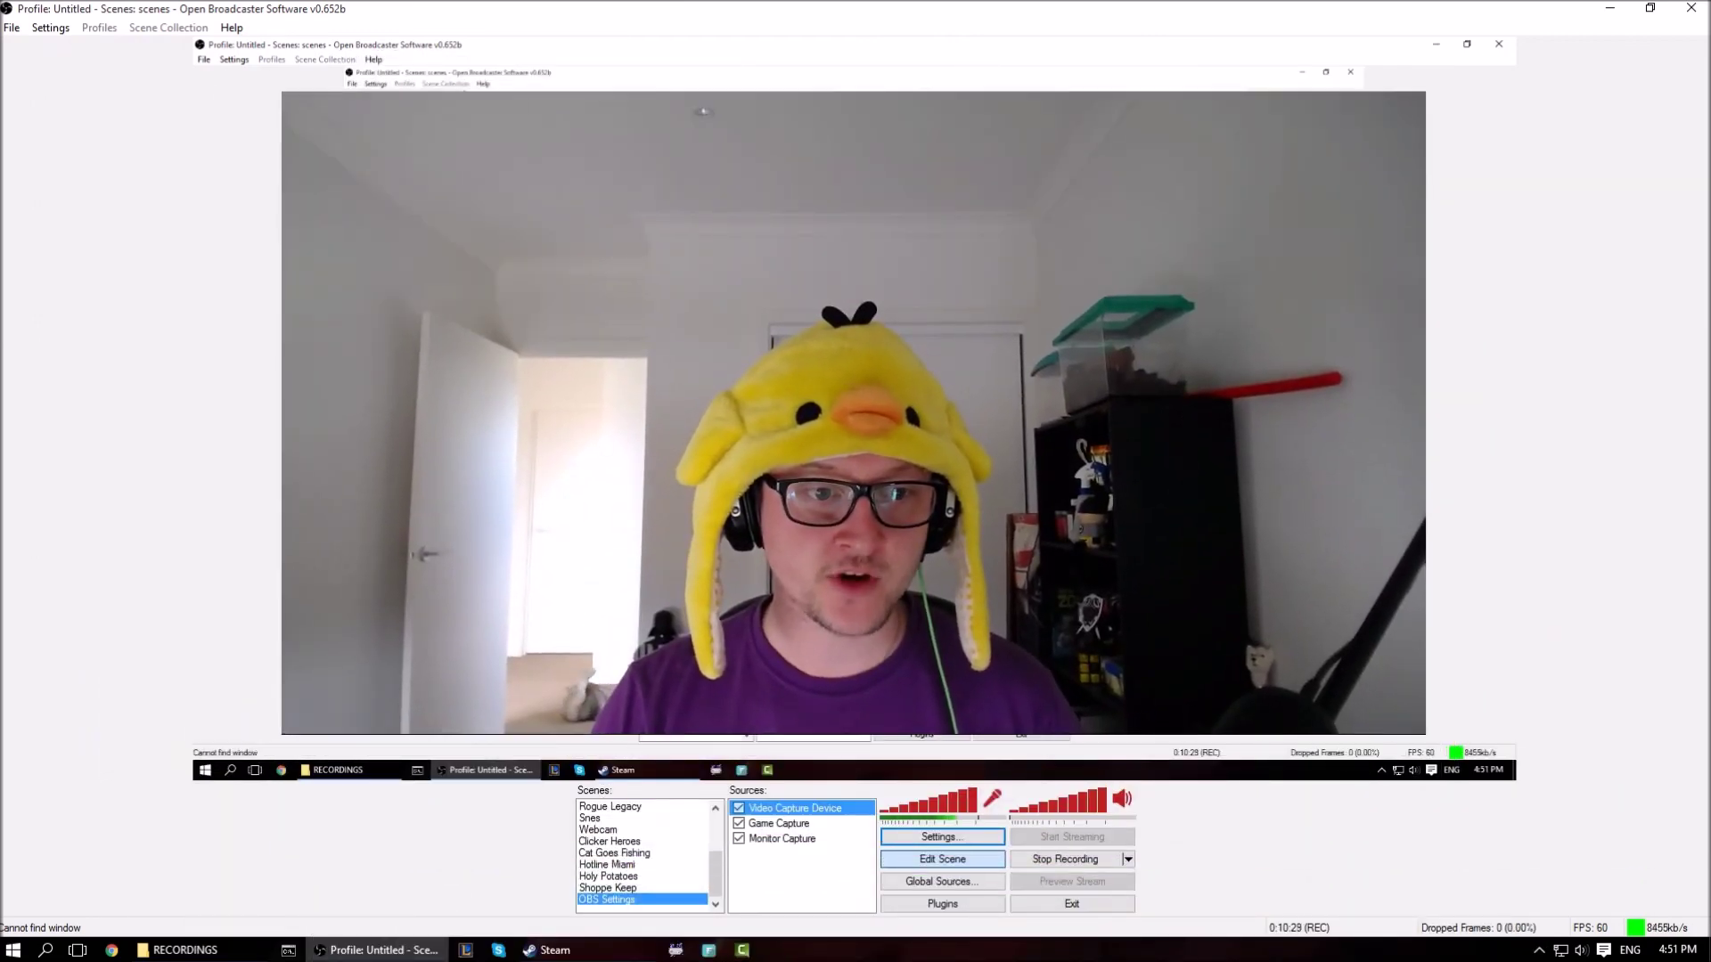
{"action": "left_click_drag", "start_coordinate": [281, 735], "coordinate": [425, 653]}
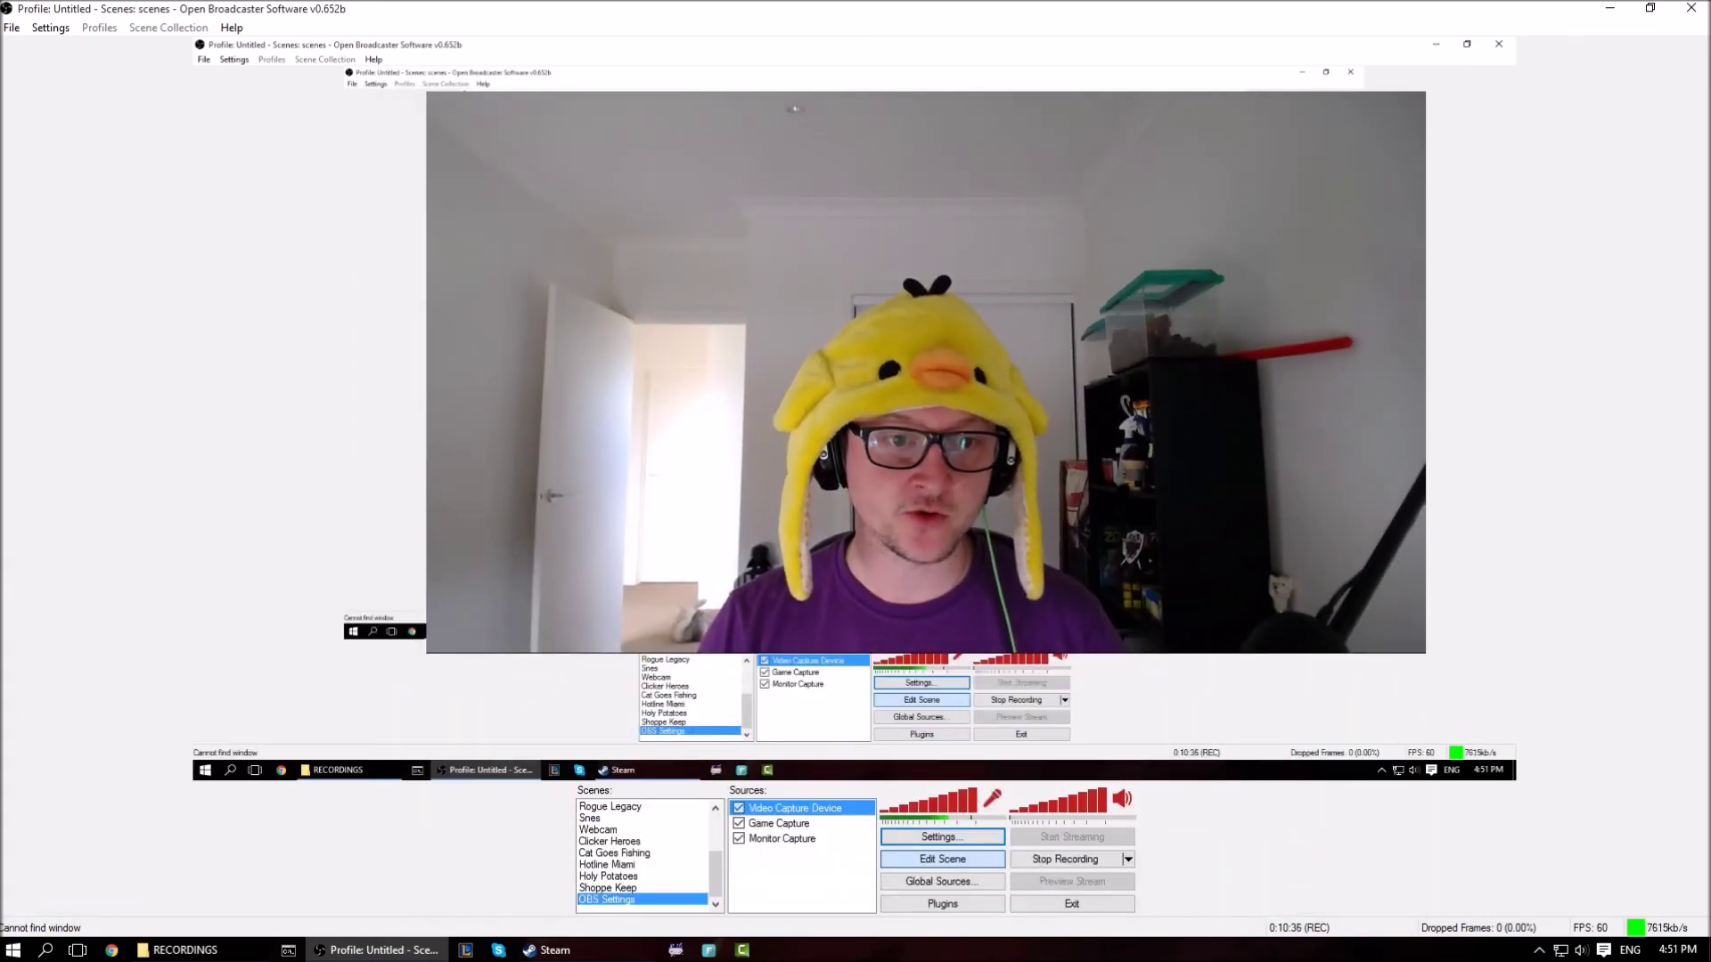
{"action": "left_click_drag", "start_coordinate": [426, 653], "coordinate": [879, 398]}
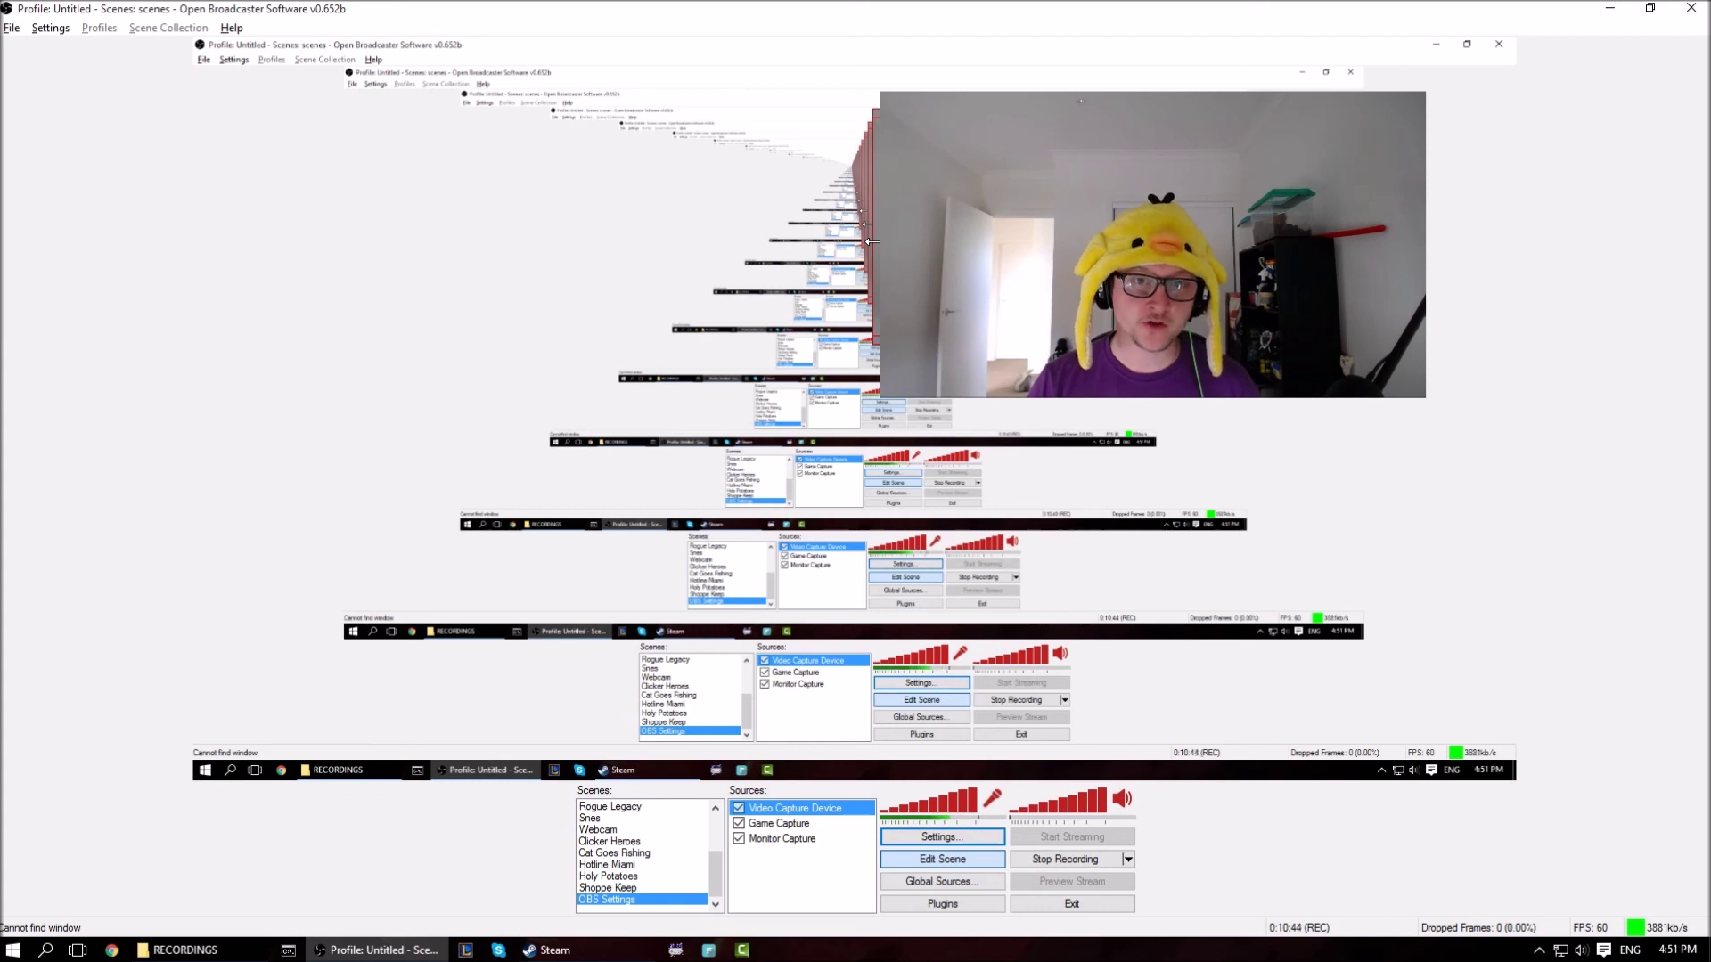
Crop the webcam image's left, right and top edges, and place it in the lower-right corner of the captured scene.
{"action": "left_click_drag", "start_coordinate": [872, 241], "coordinate": [1011, 241]}
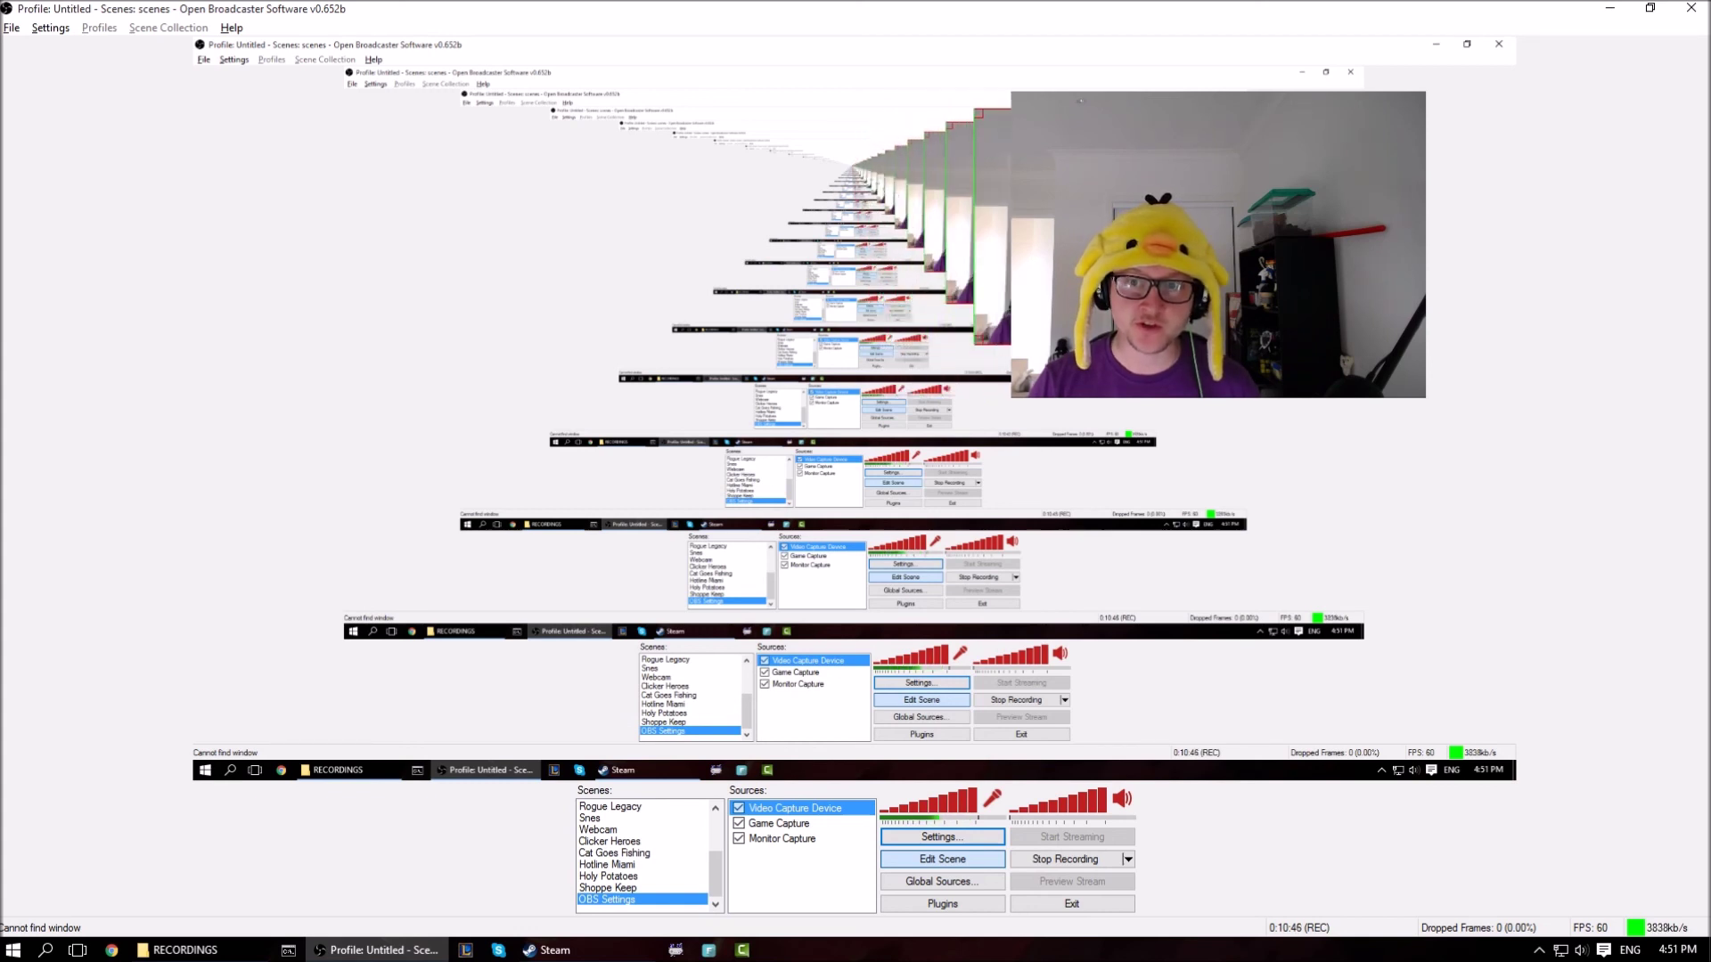
{"action": "left_click_drag", "start_coordinate": [1425, 242], "coordinate": [1279, 242]}
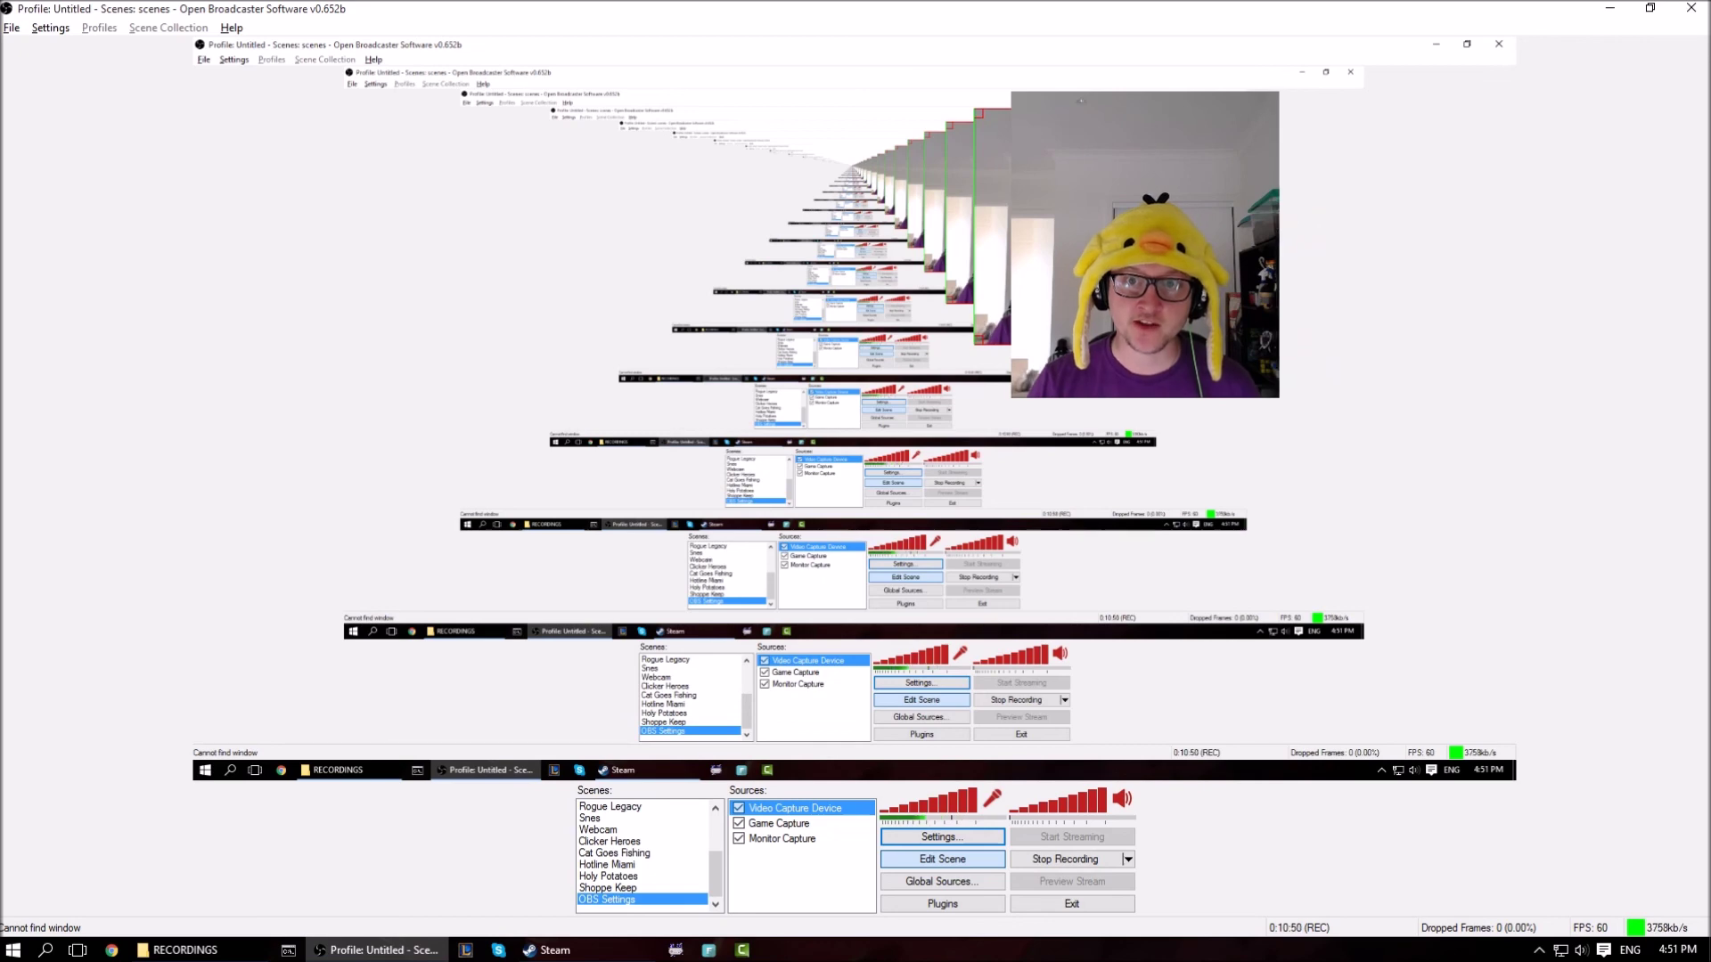
{"action": "left_click_drag", "start_coordinate": [1080, 101], "coordinate": [1099, 170]}
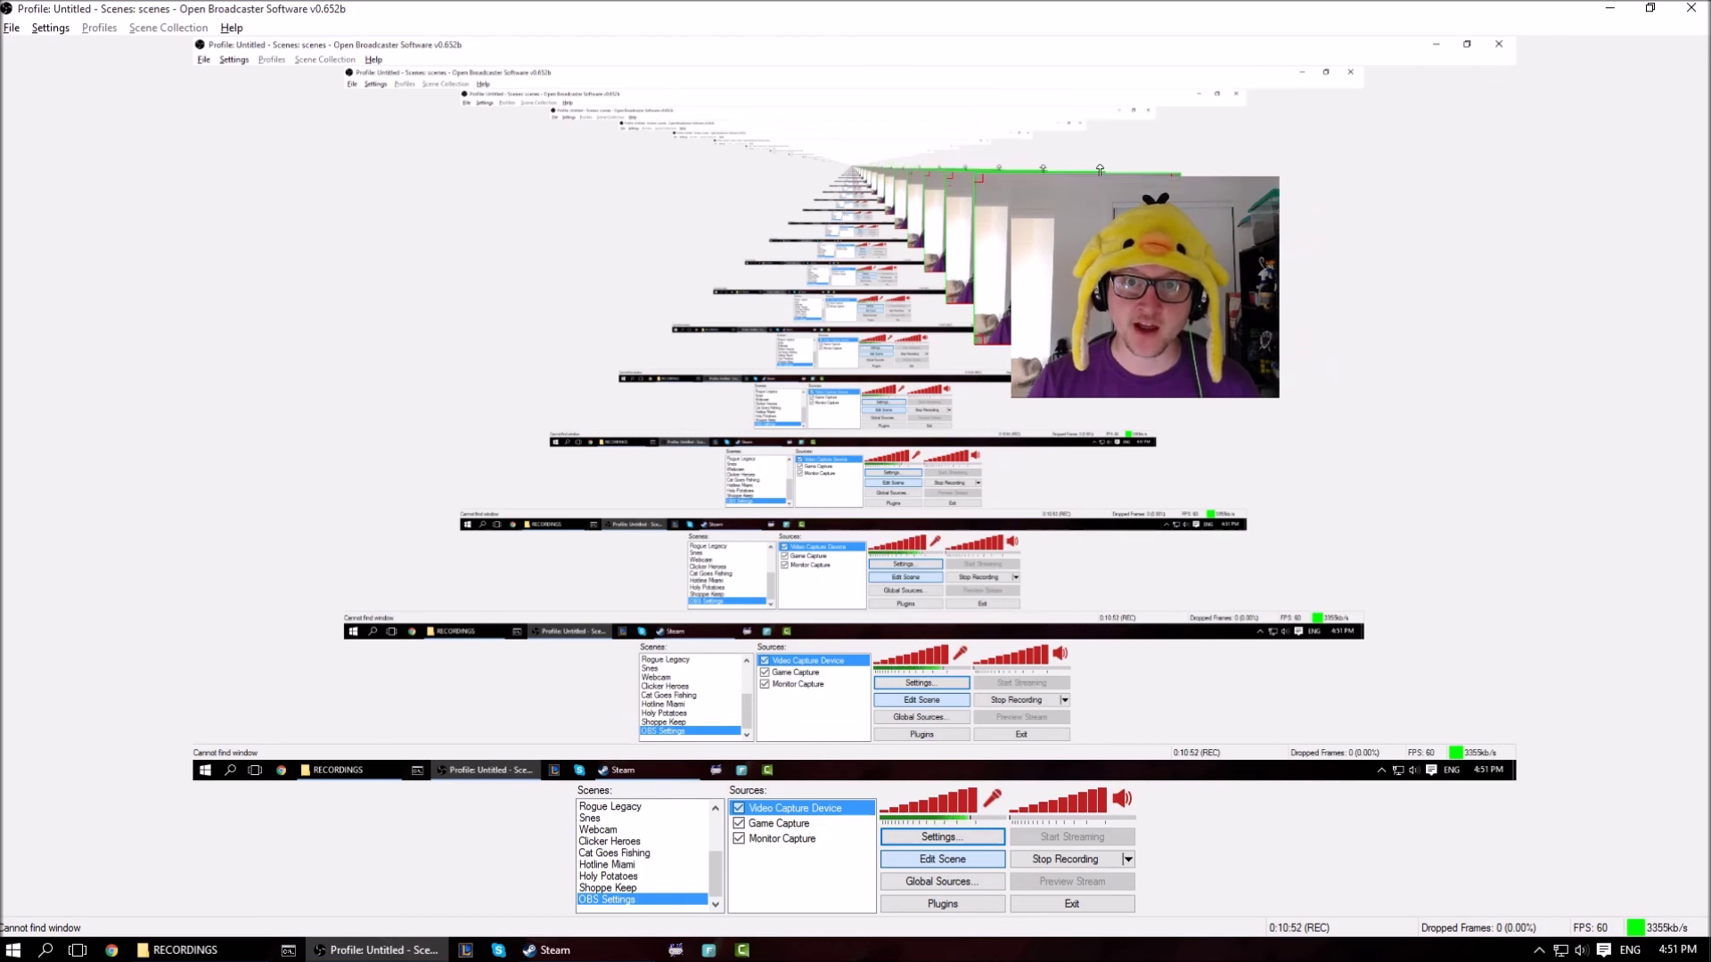
{"action": "left_click_drag", "start_coordinate": [1141, 285], "coordinate": [1610, 836]}
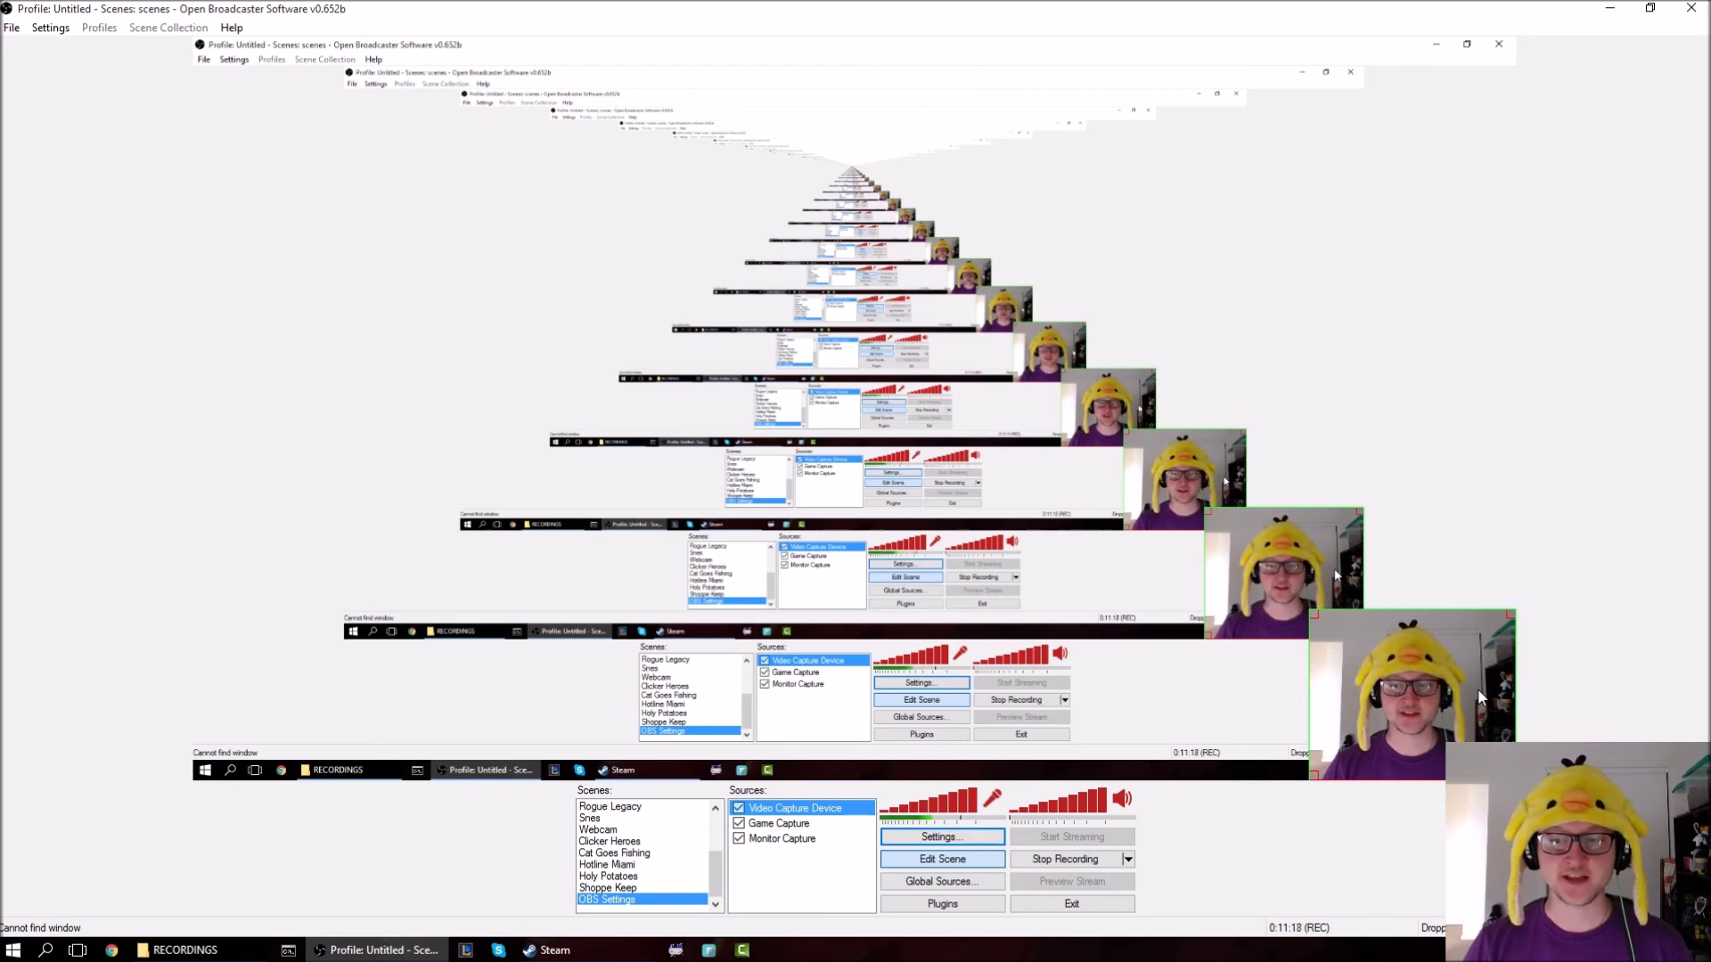
Inspect PC Gameplay.mp4, PC Gameplay (01).mp4 and Hello!!!.mp4 in the RECORDINGS folder, and return to Open Broadcaster Software.
{"action": "left_click", "coordinate": [178, 950]}
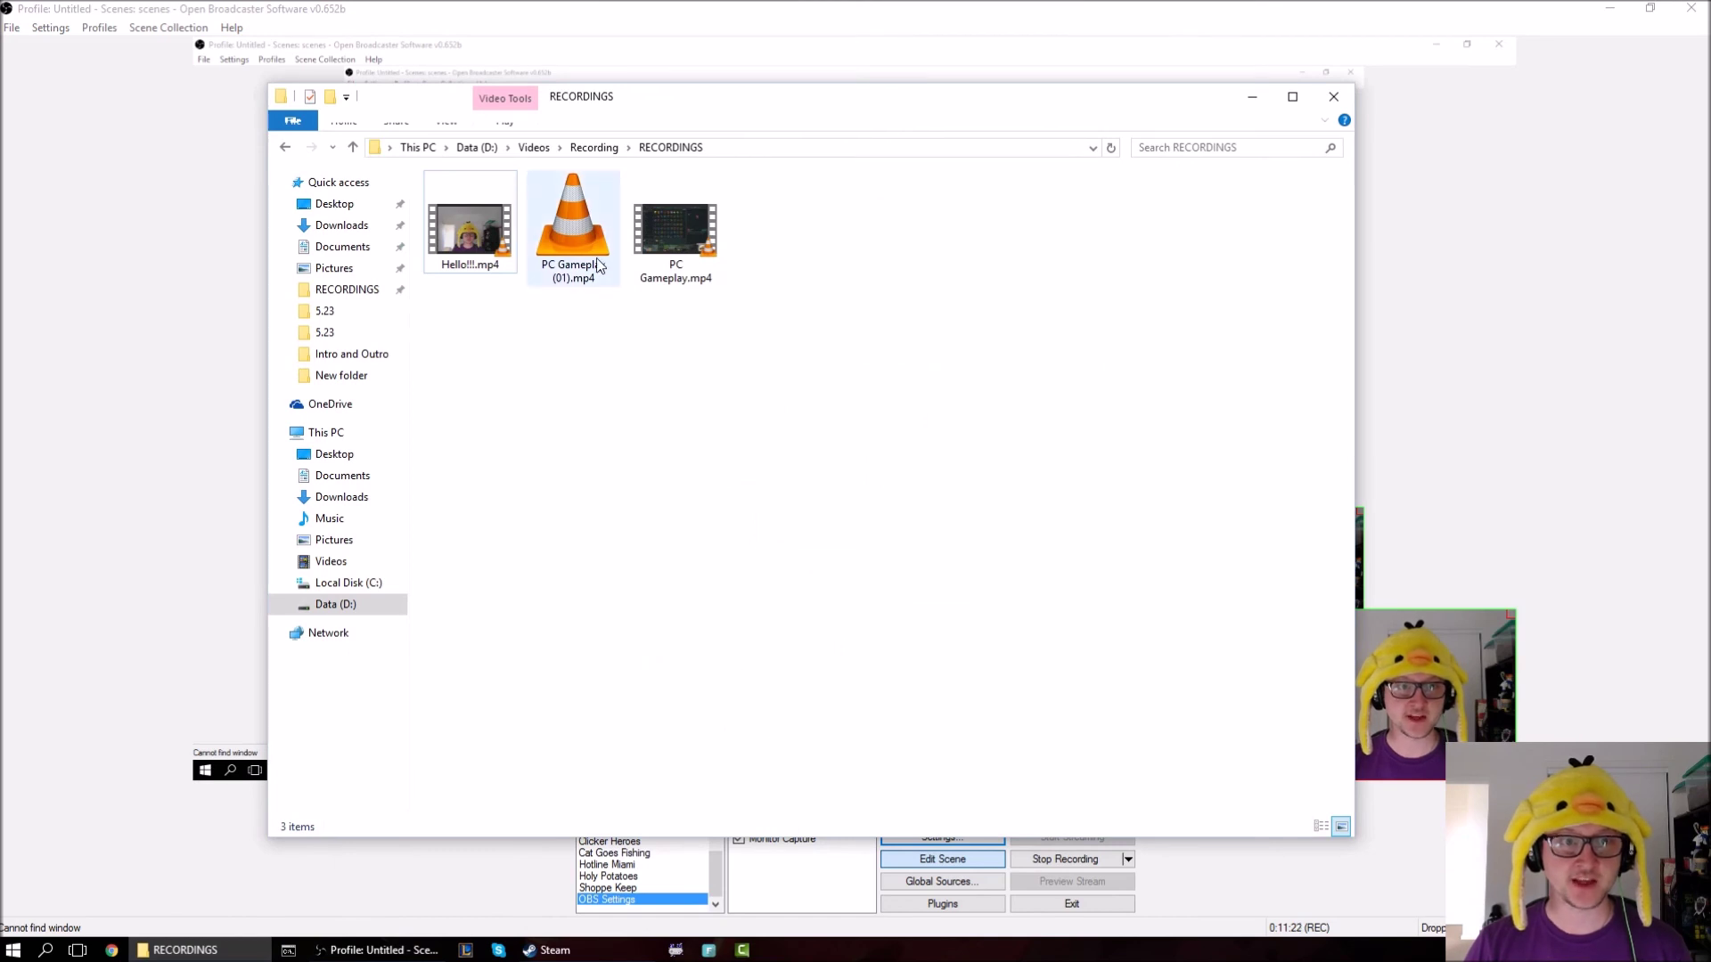
{"action": "left_click", "coordinate": [685, 276]}
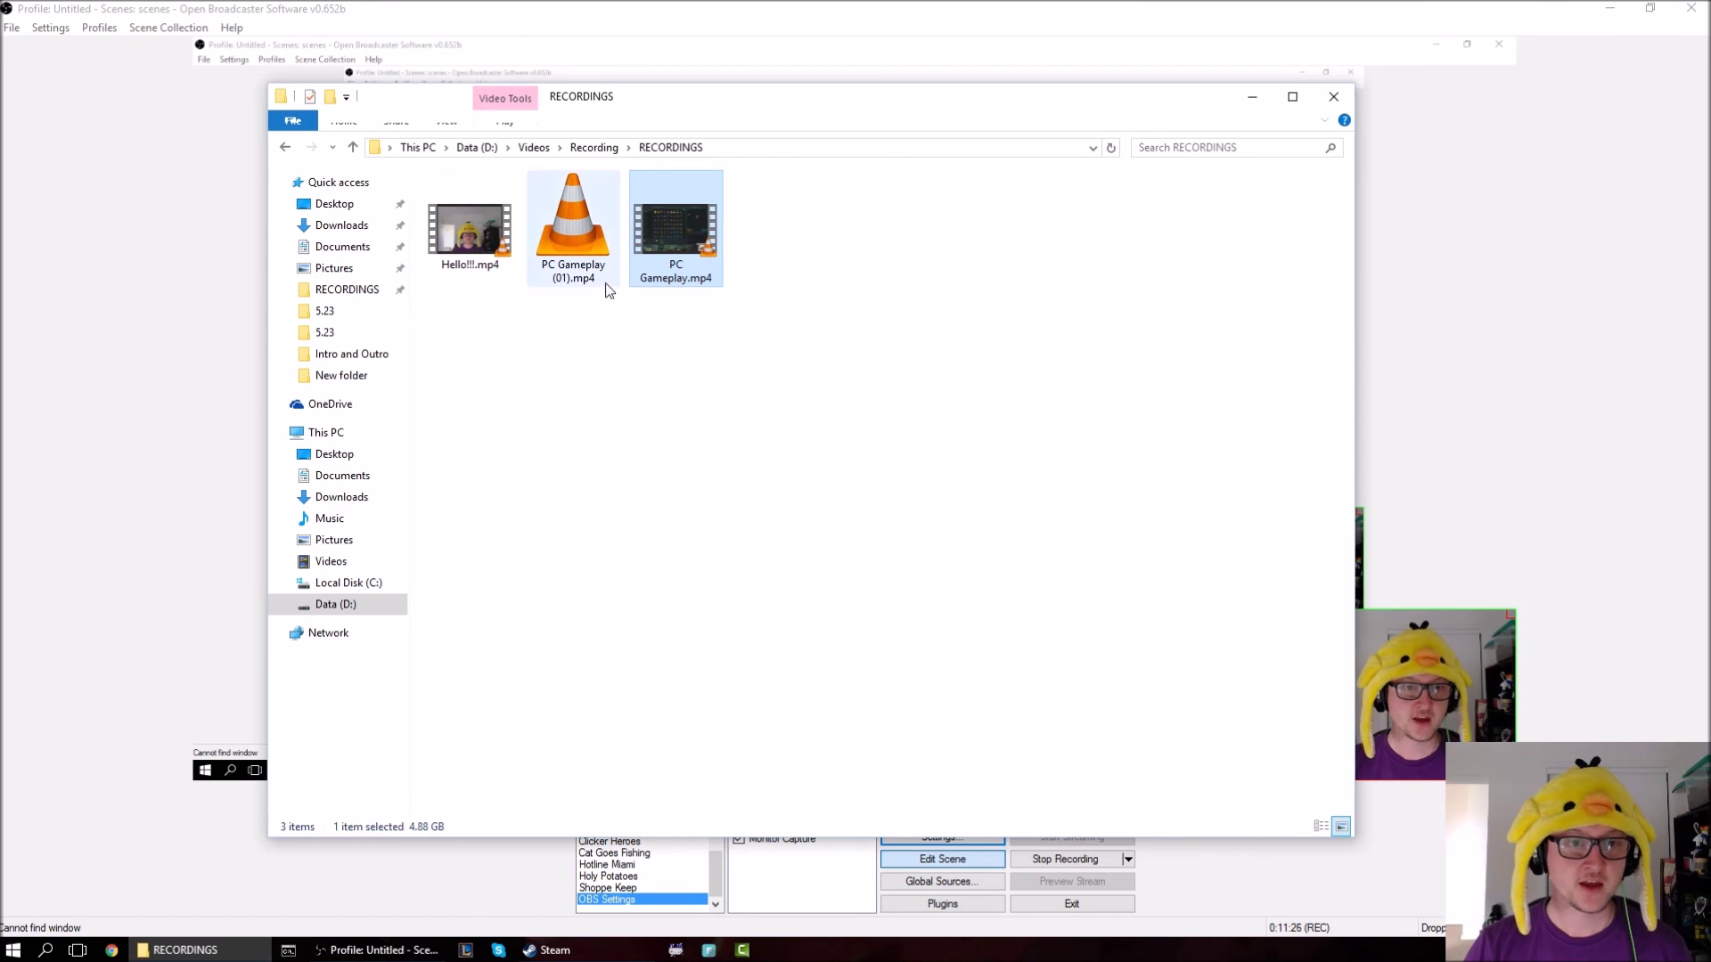
{"action": "left_click", "coordinate": [579, 278]}
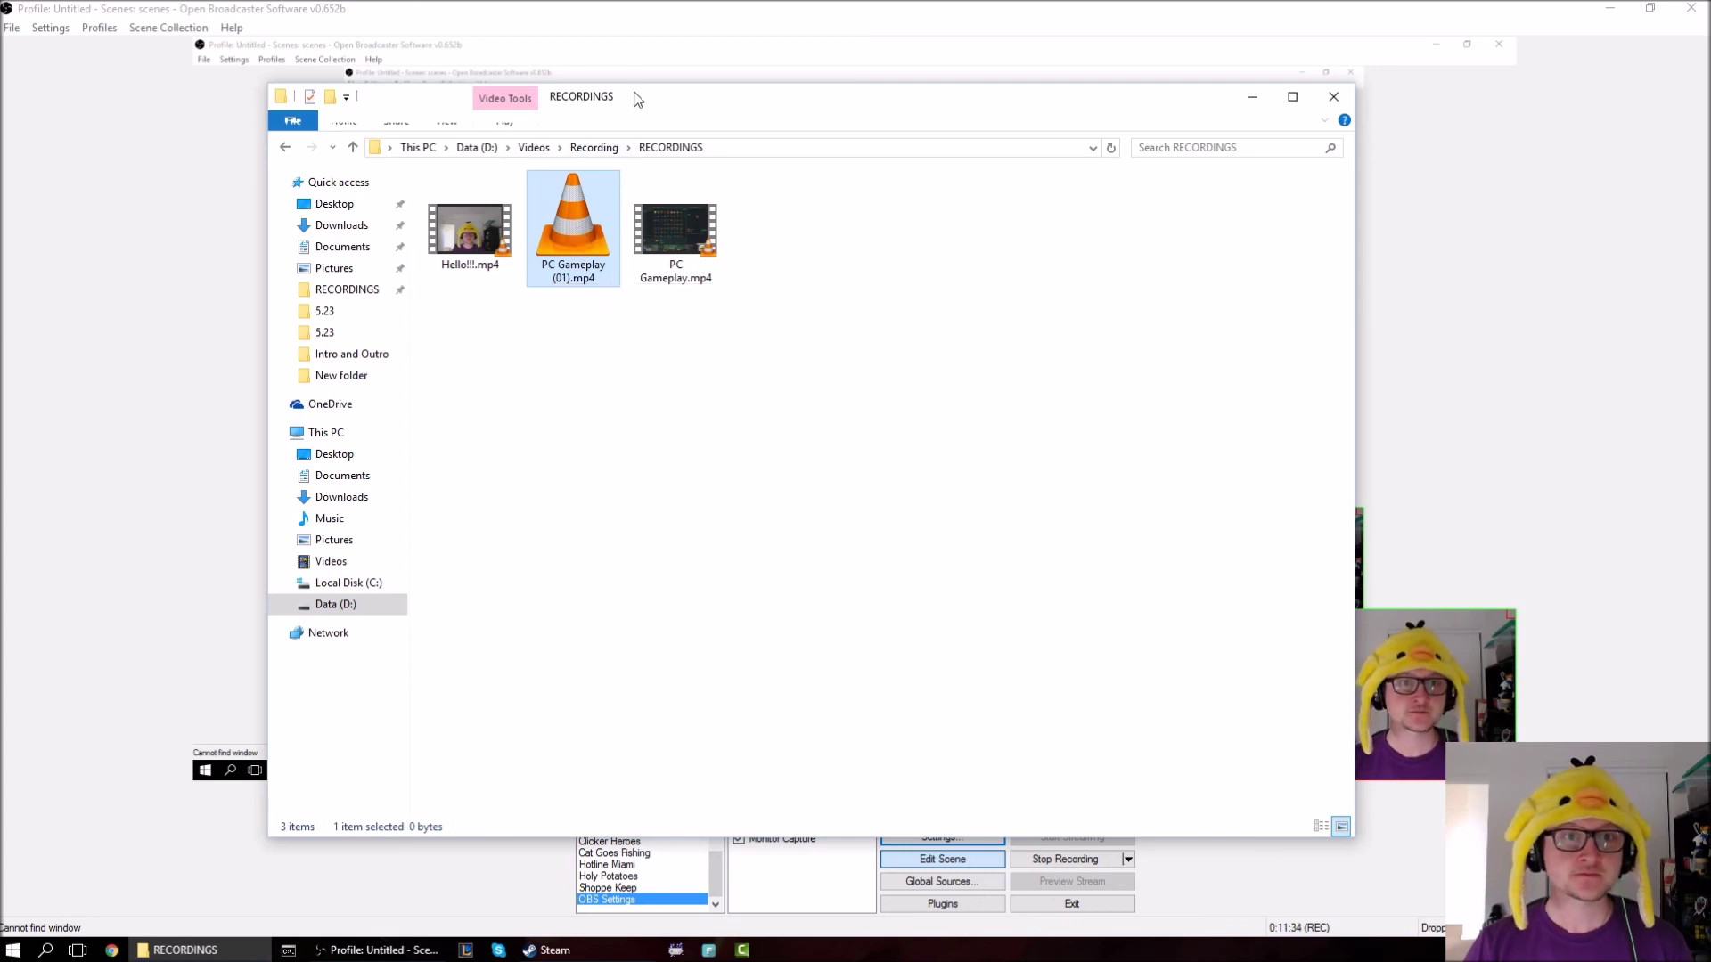
{"action": "left_click_drag", "start_coordinate": [638, 98], "coordinate": [547, 94]}
{"action": "left_click", "coordinate": [398, 225]}
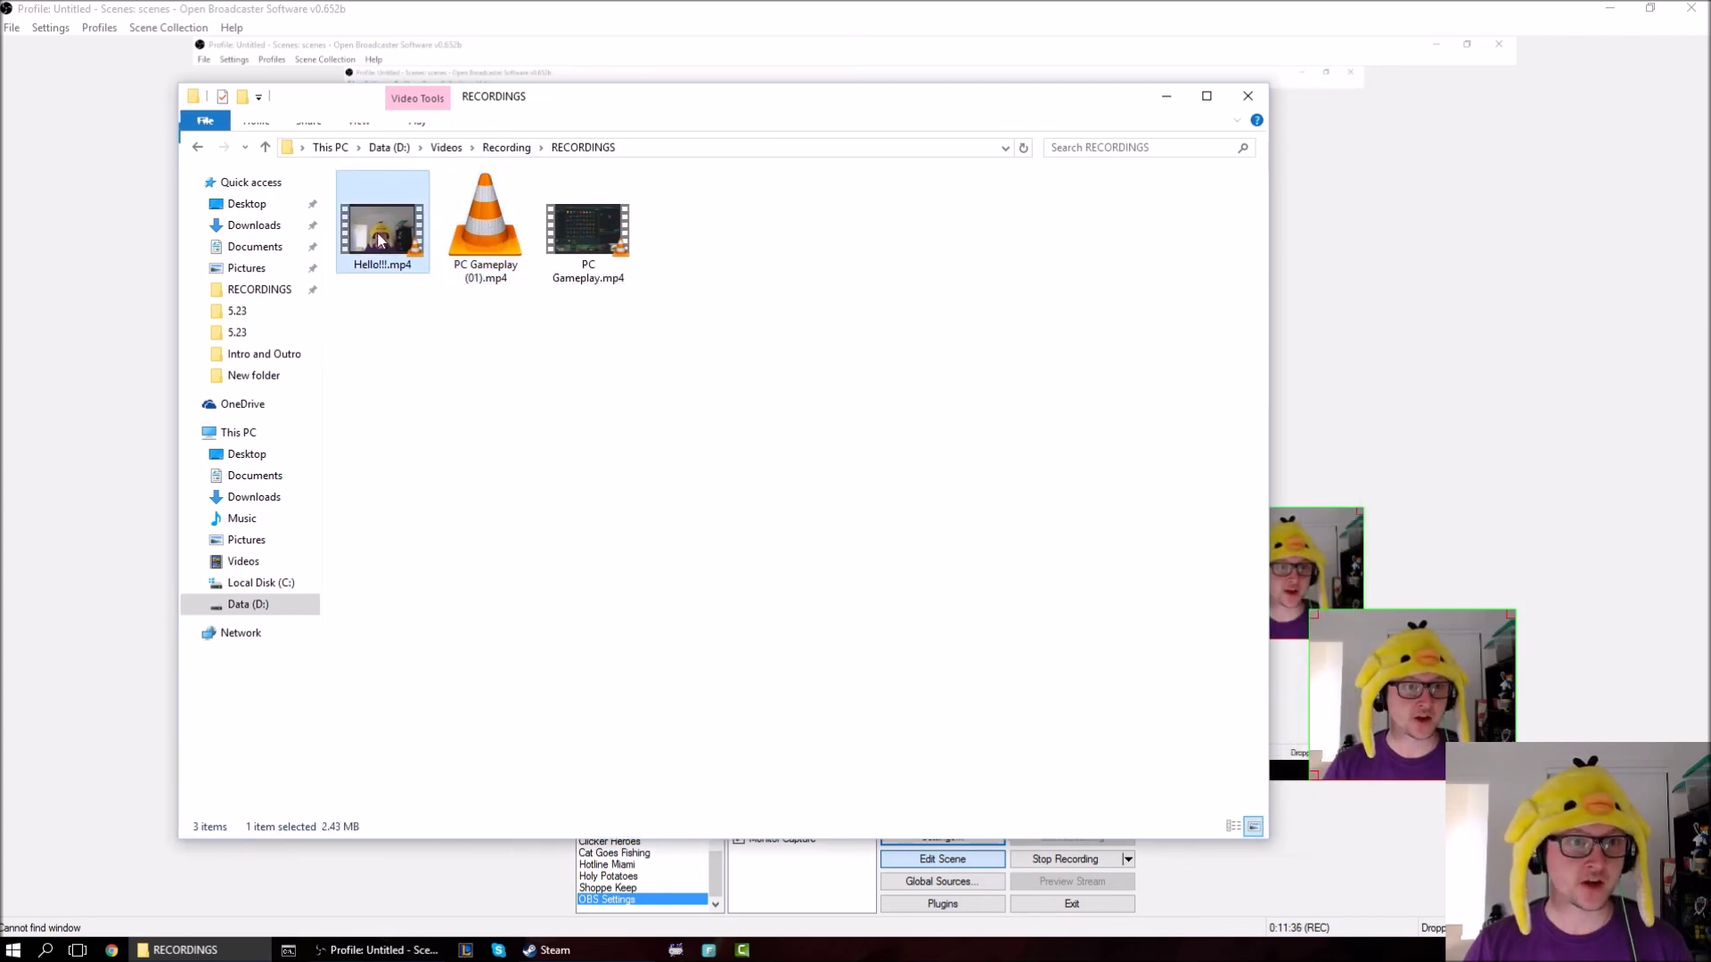
{"action": "left_click", "coordinate": [726, 7]}
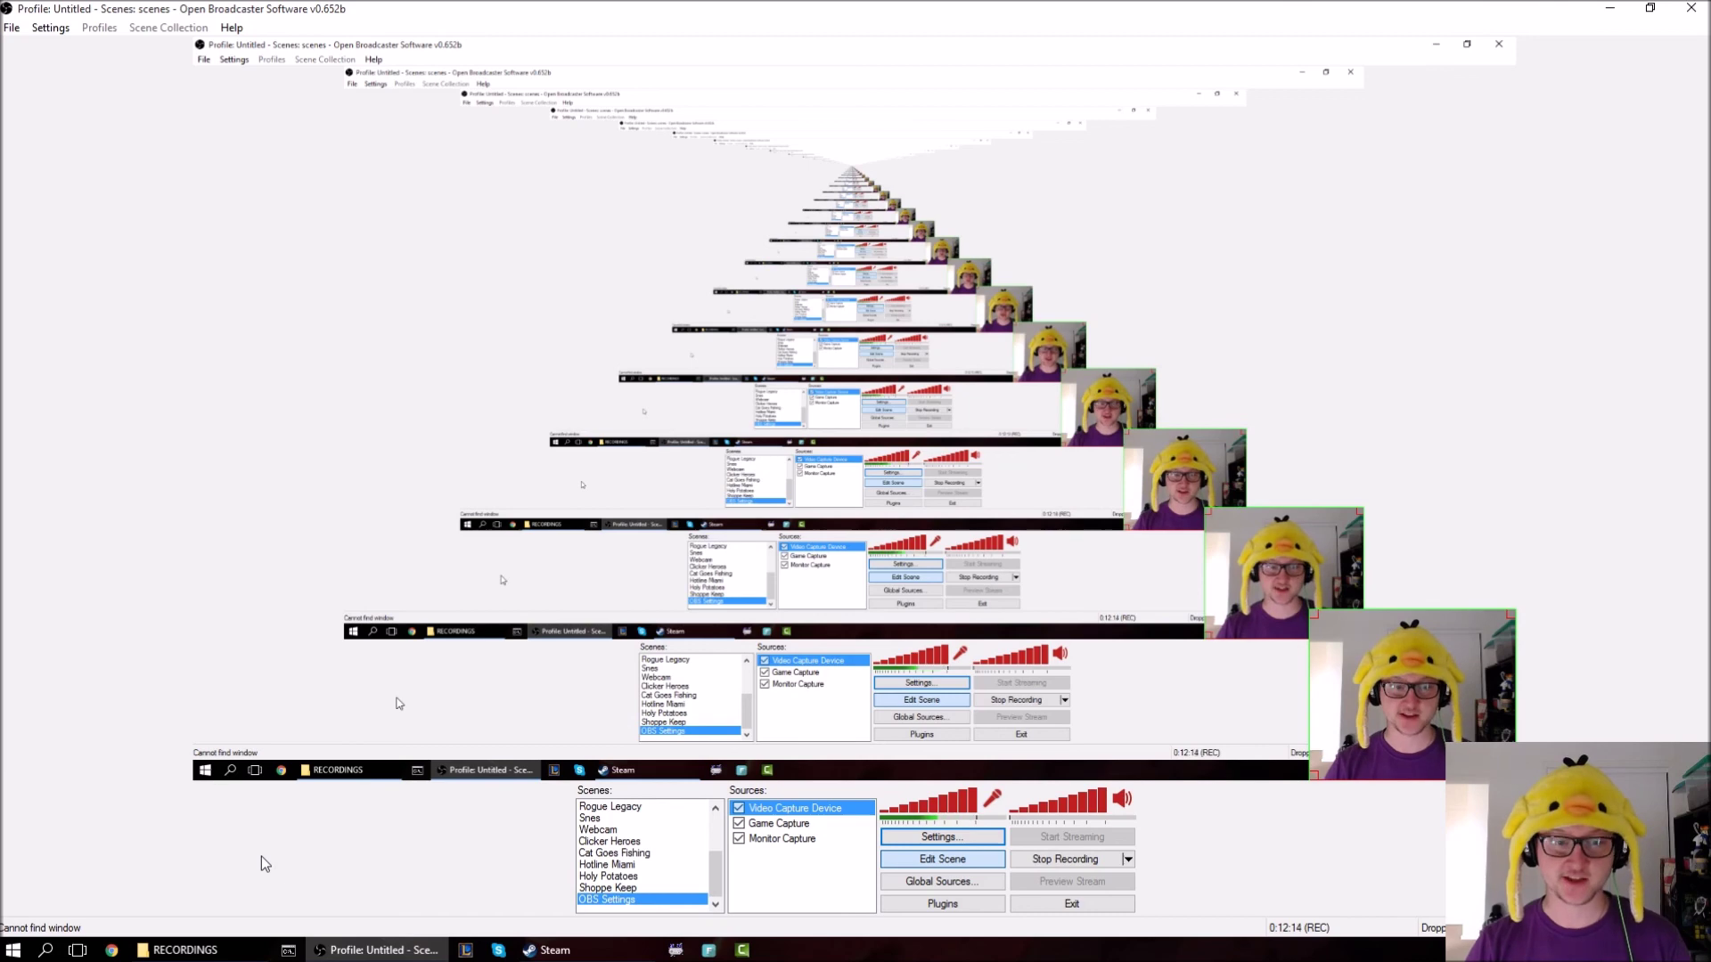
Open Movie Maker and add Intro Better.mp4 from the Intro and Outro folder to the empty project.
{"action": "left_click", "coordinate": [14, 950]}
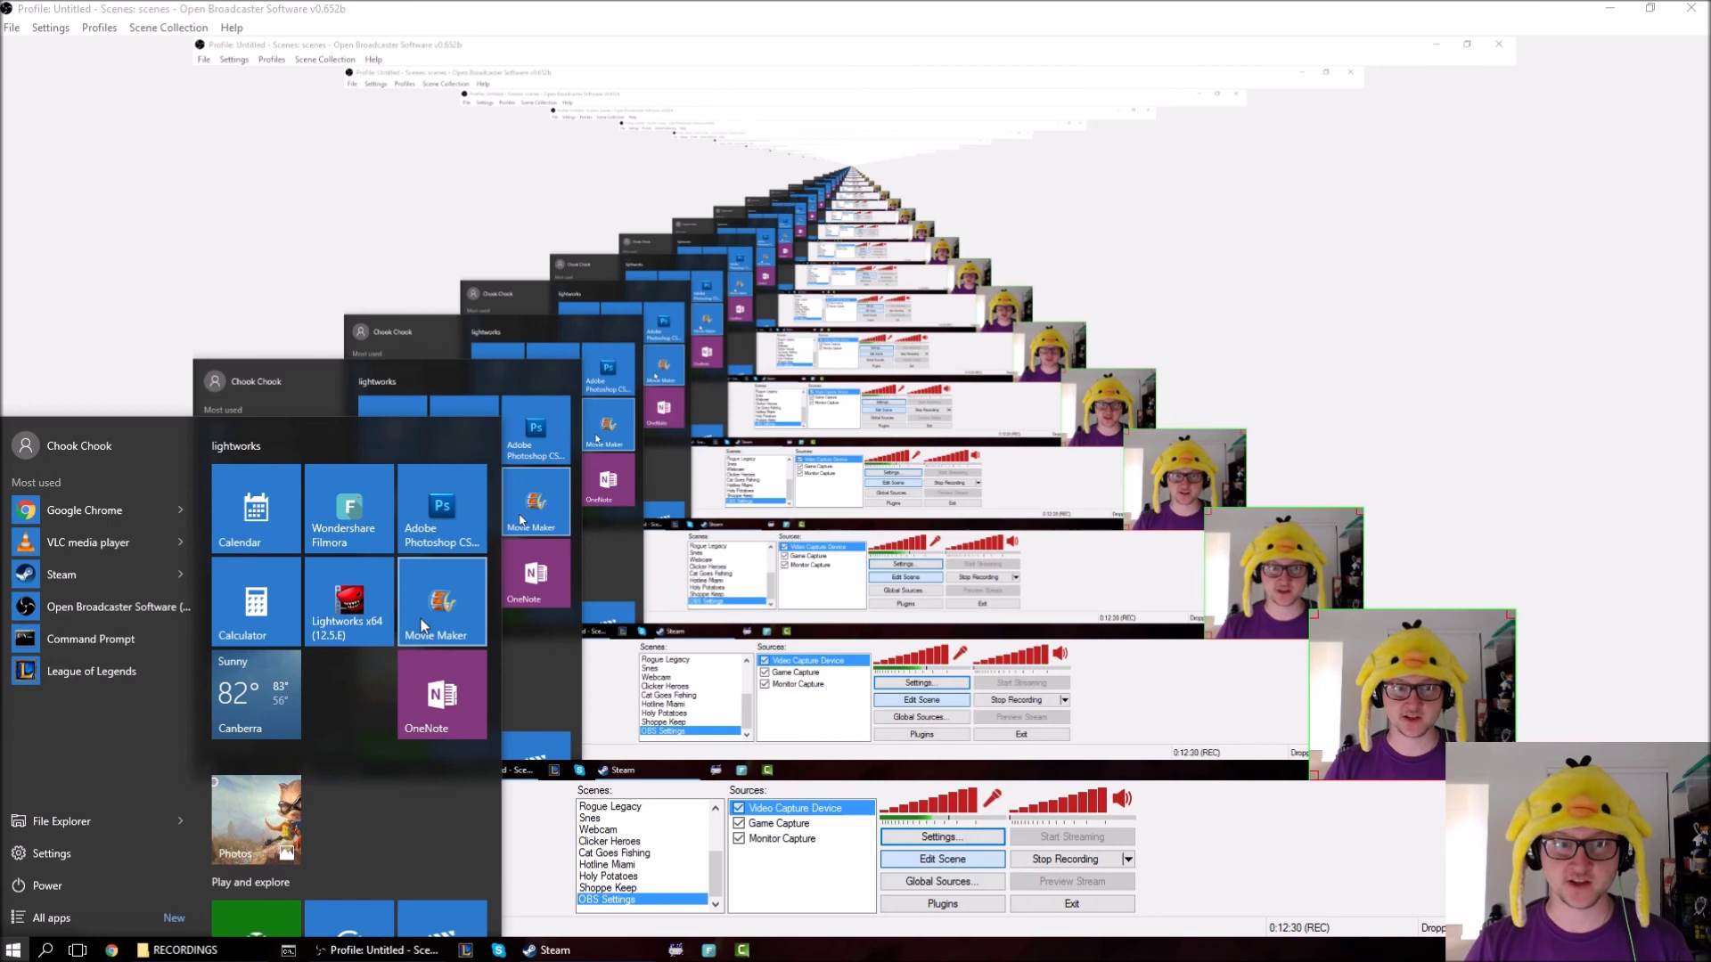
{"action": "left_click", "coordinate": [422, 626]}
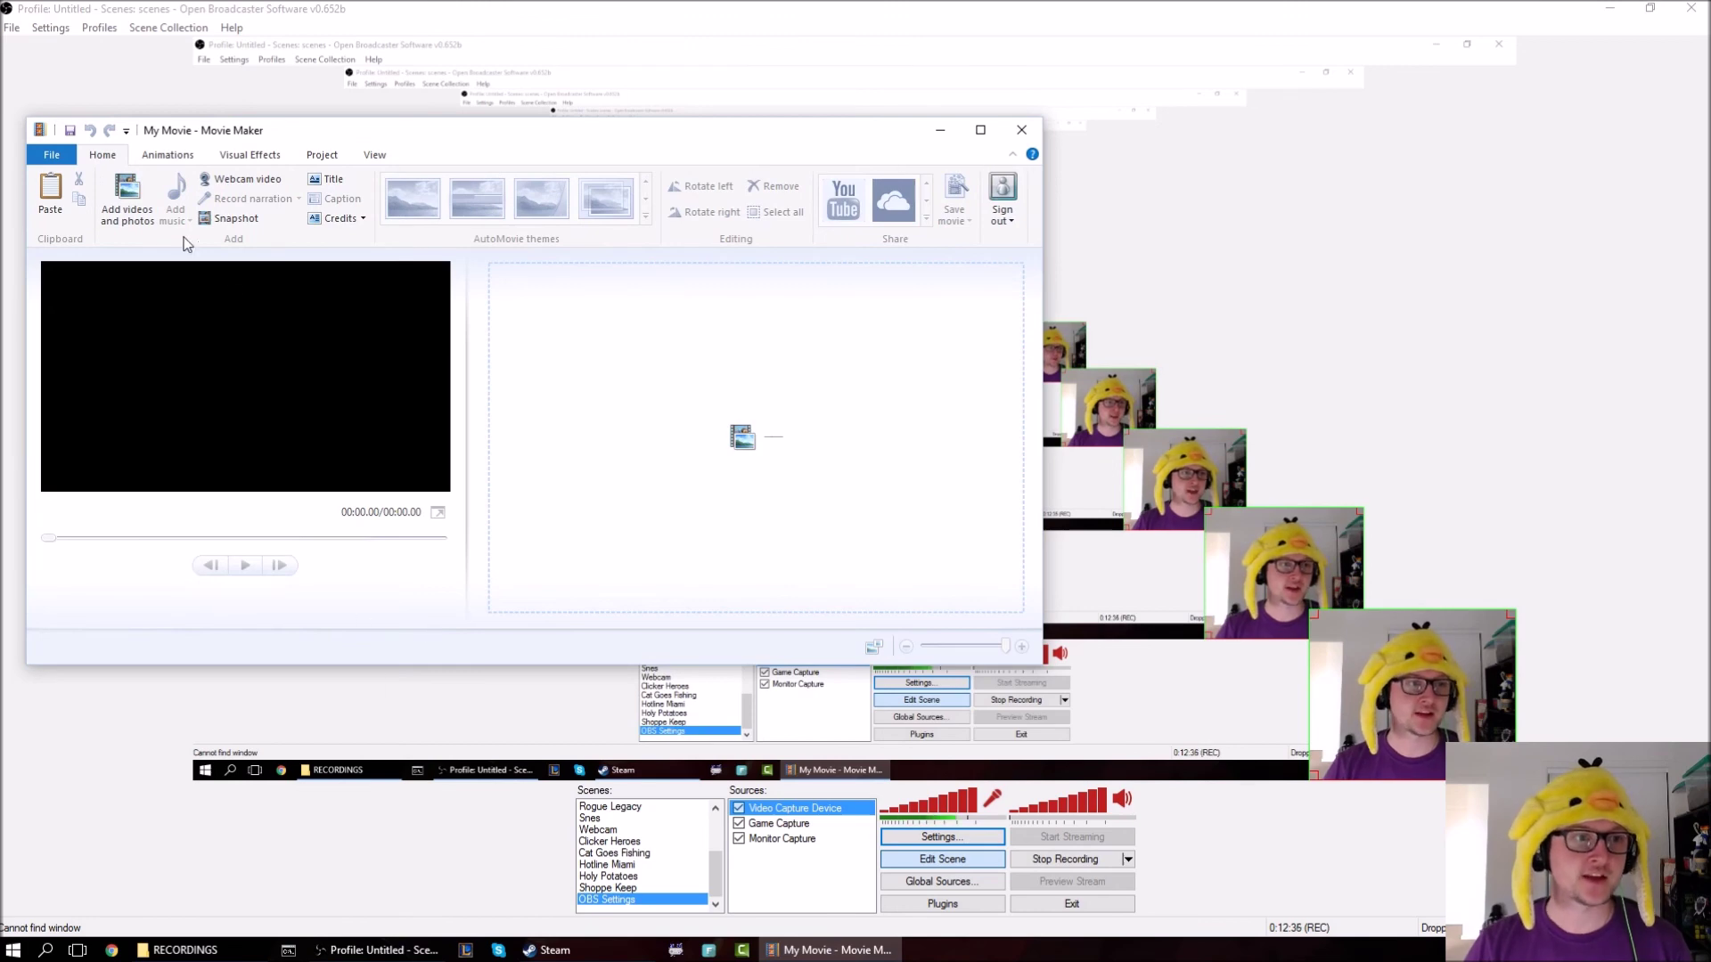
{"action": "left_click", "coordinate": [127, 198]}
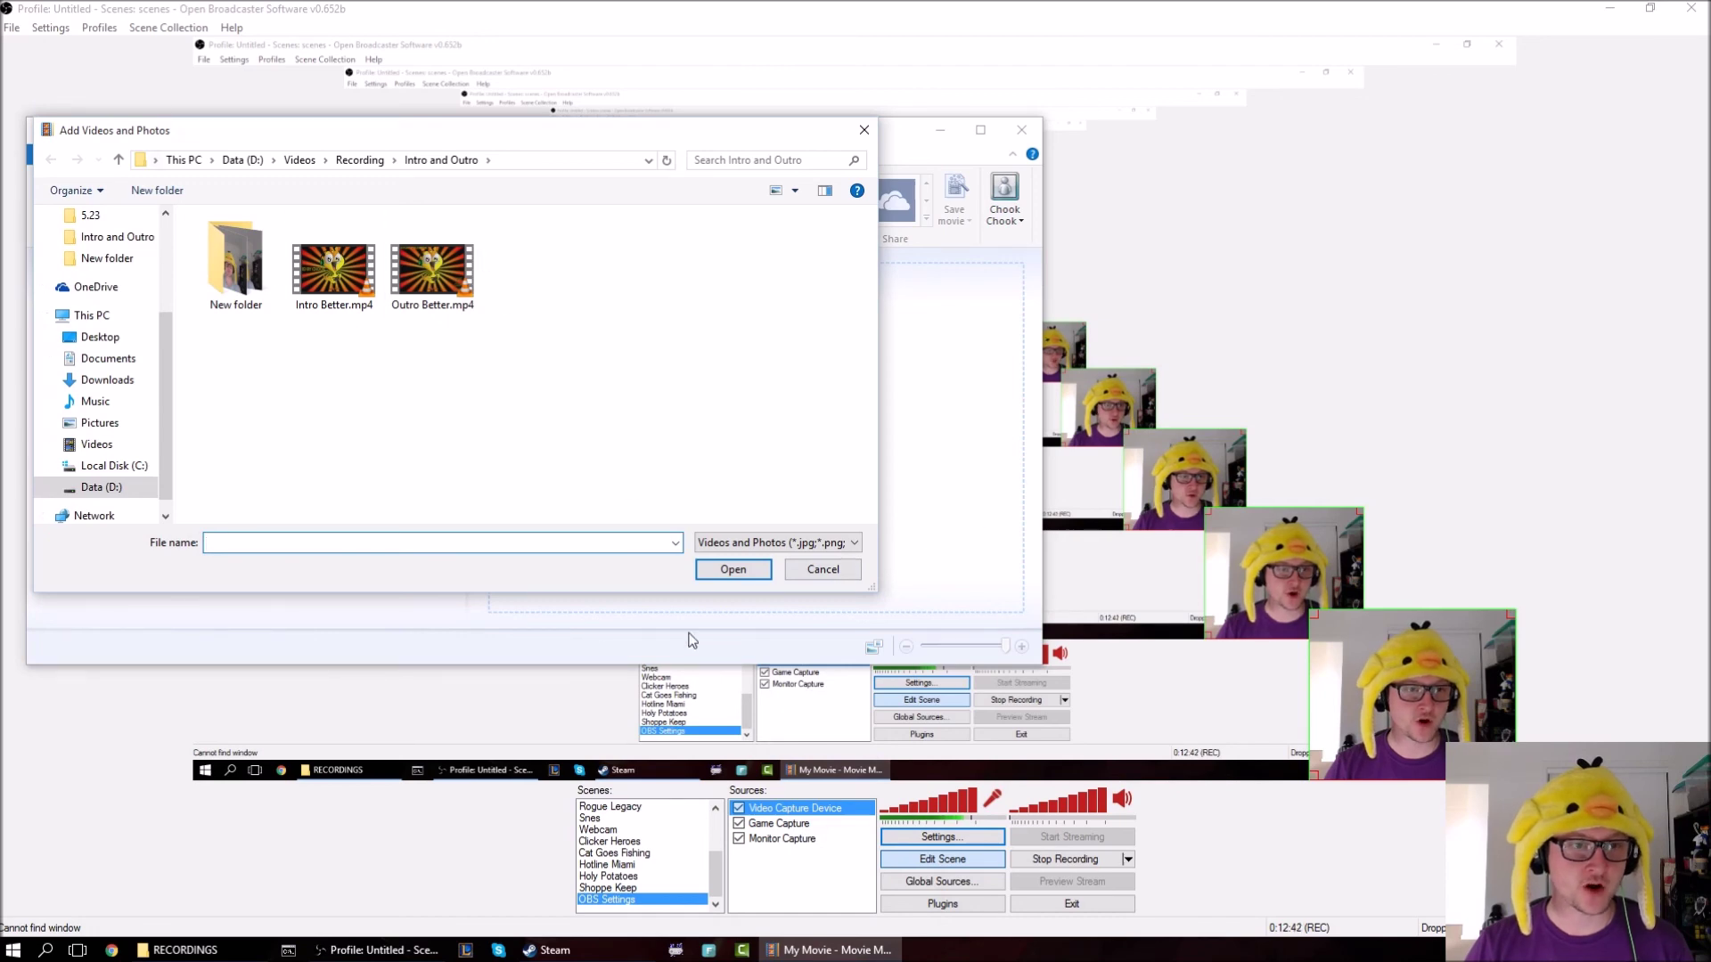
{"action": "left_click", "coordinate": [335, 283]}
{"action": "double_click", "coordinate": [374, 308]}
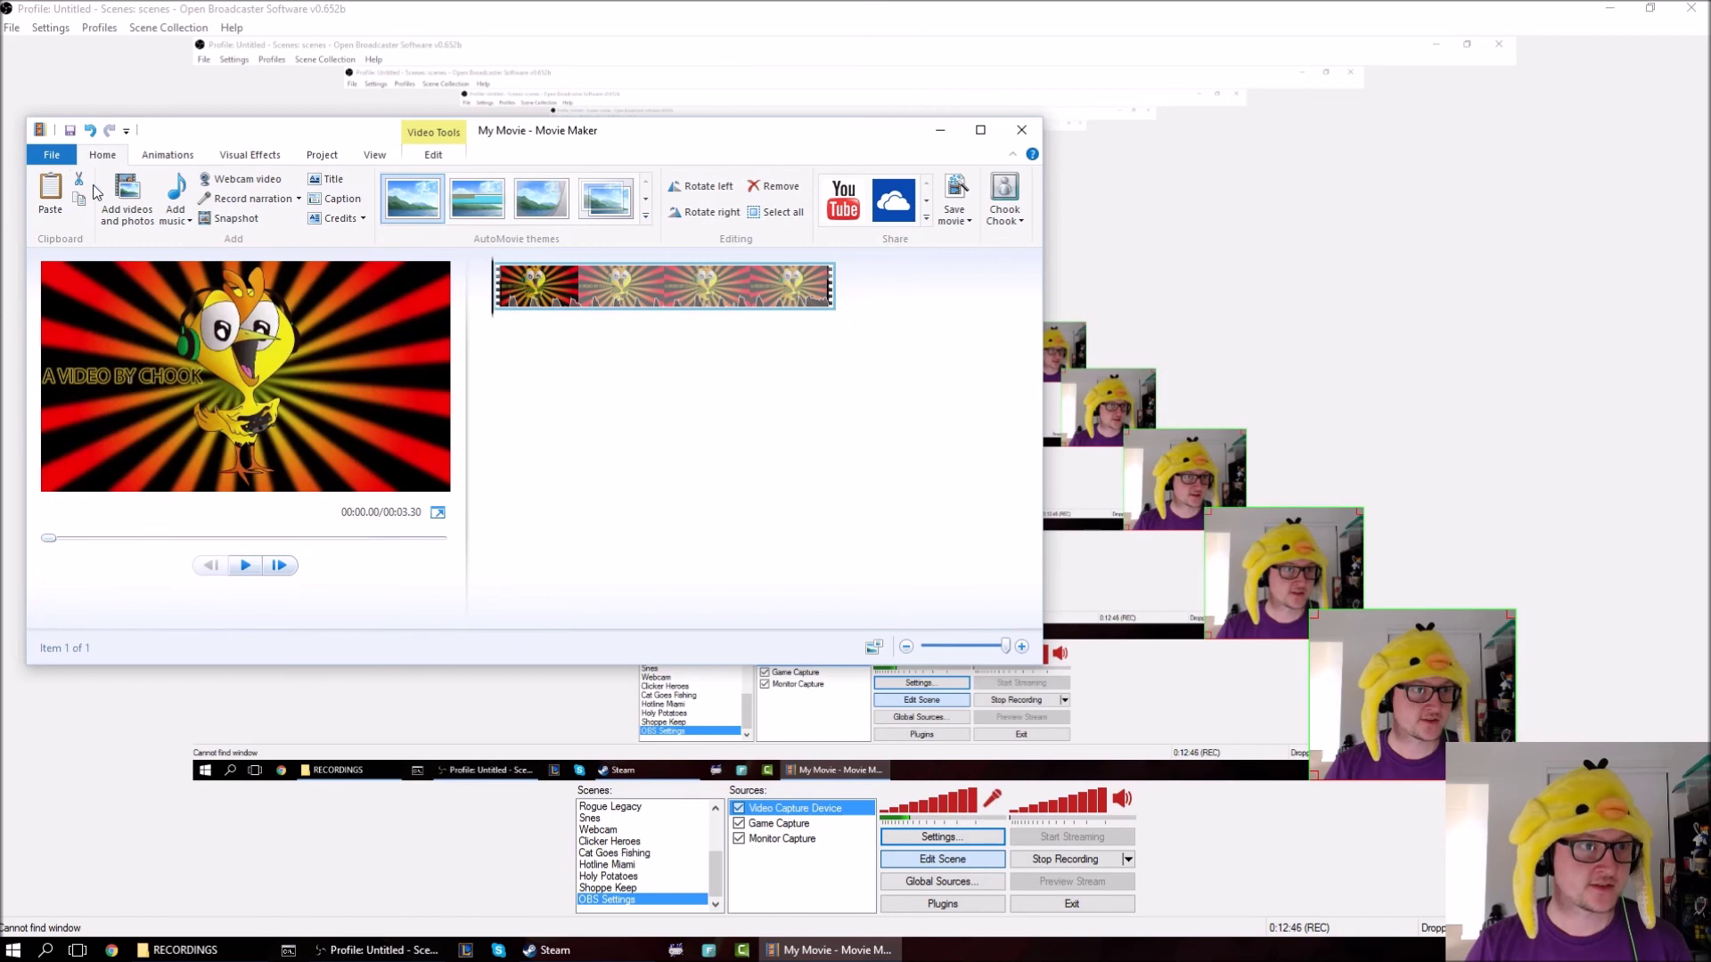
Add Hello!!!.mp4 from the RECORDINGS folder after the intro clip in the project.
{"action": "left_click", "coordinate": [124, 192]}
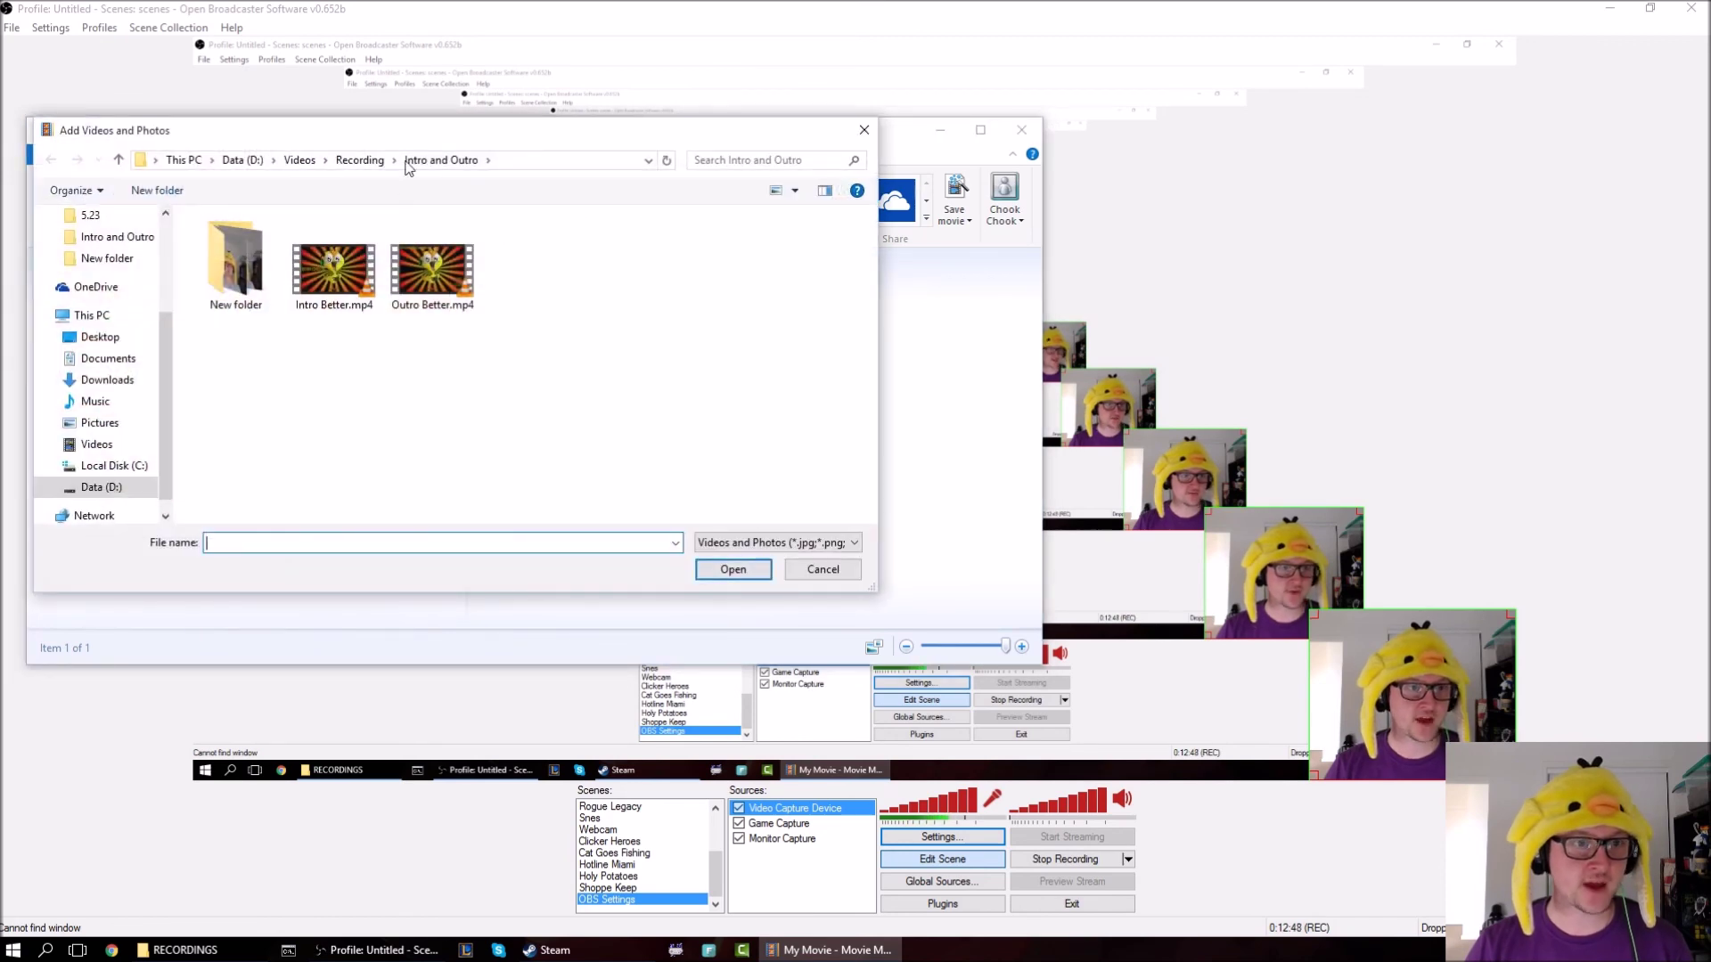
{"action": "left_click", "coordinate": [361, 161]}
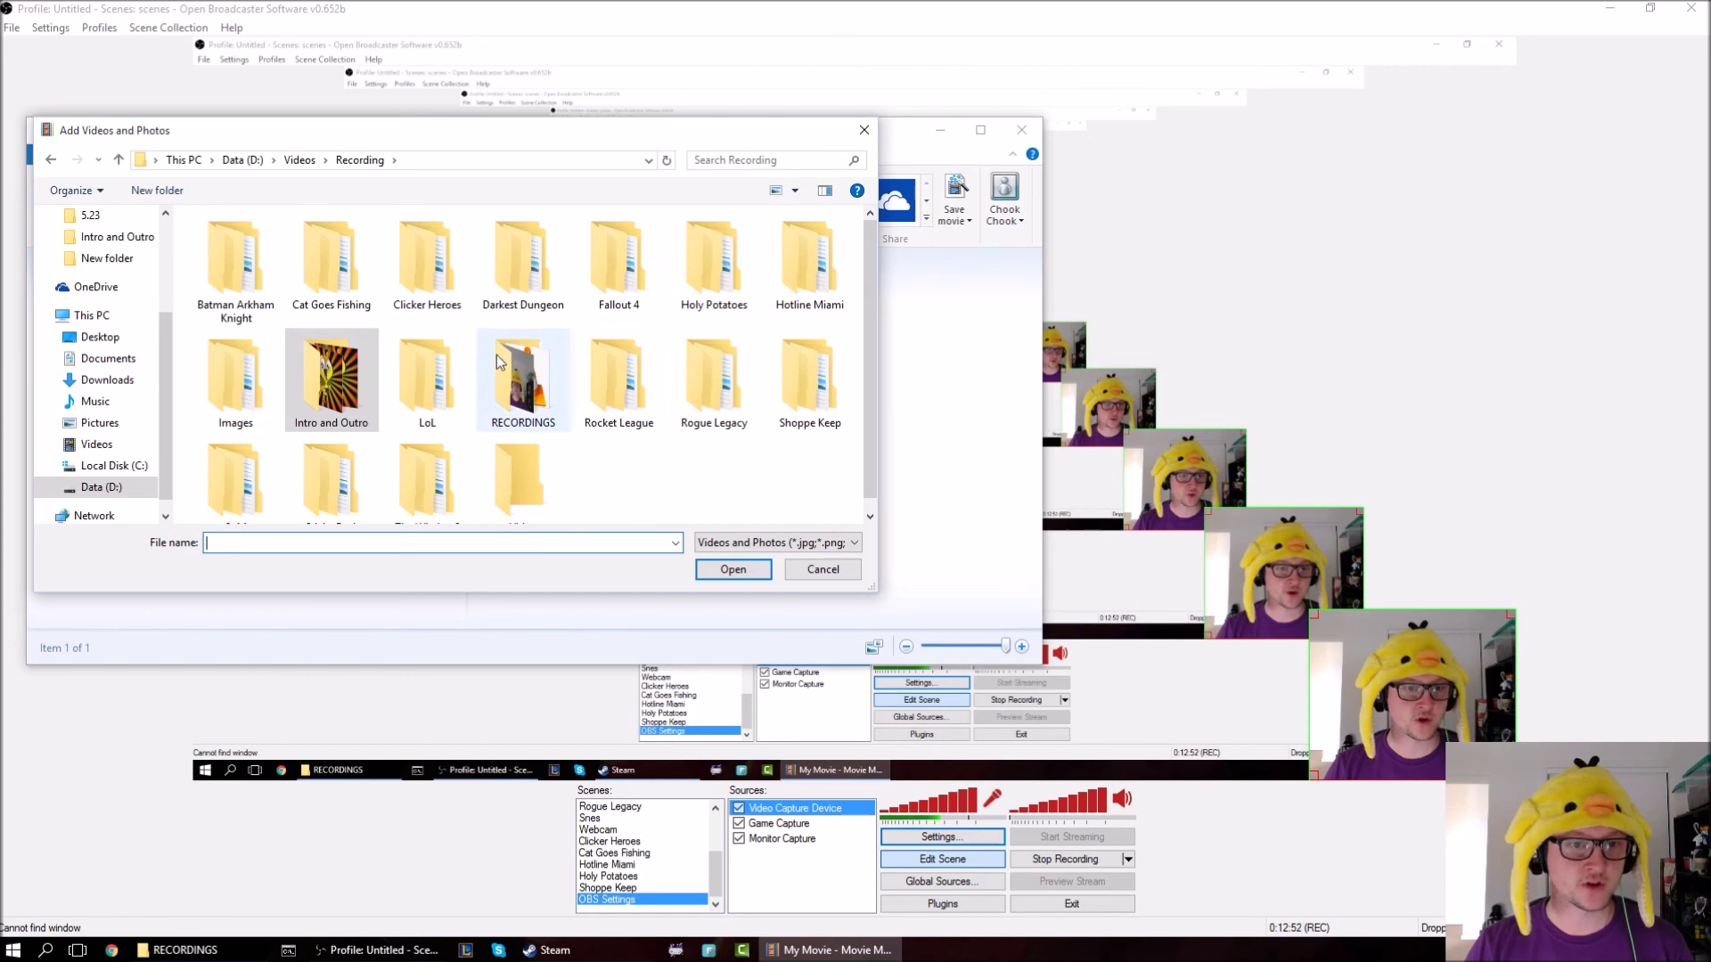
{"action": "double_click", "coordinate": [531, 392]}
{"action": "left_click", "coordinate": [233, 307]}
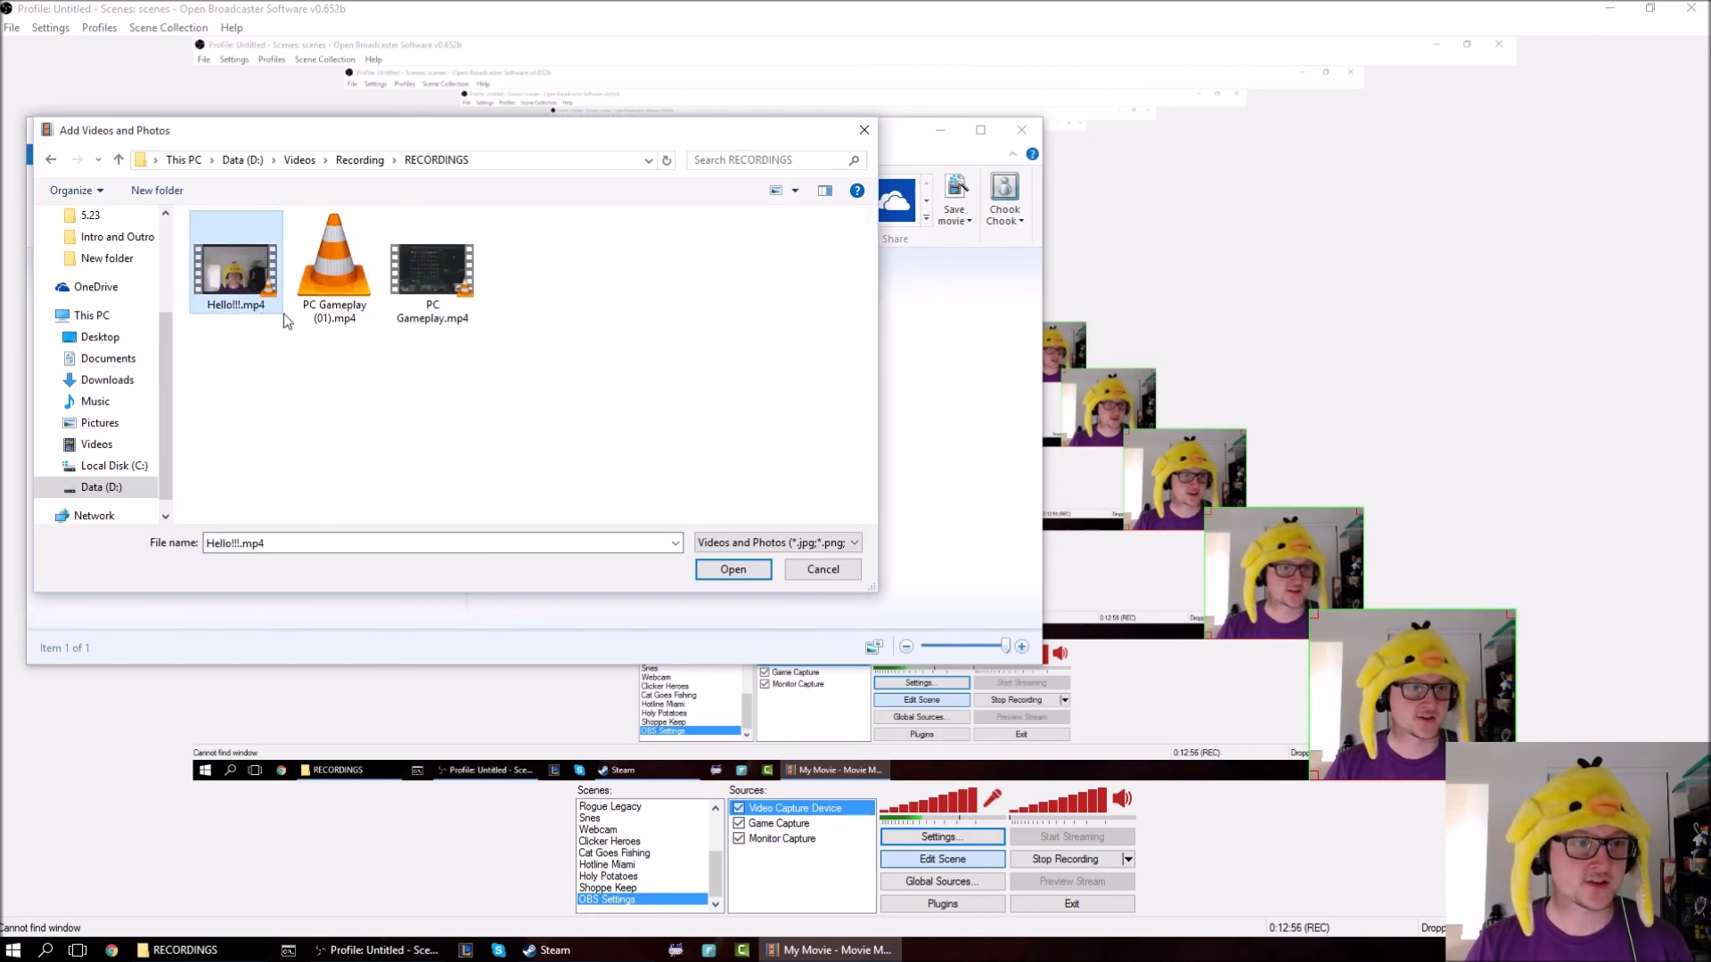
{"action": "double_click", "coordinate": [258, 274]}
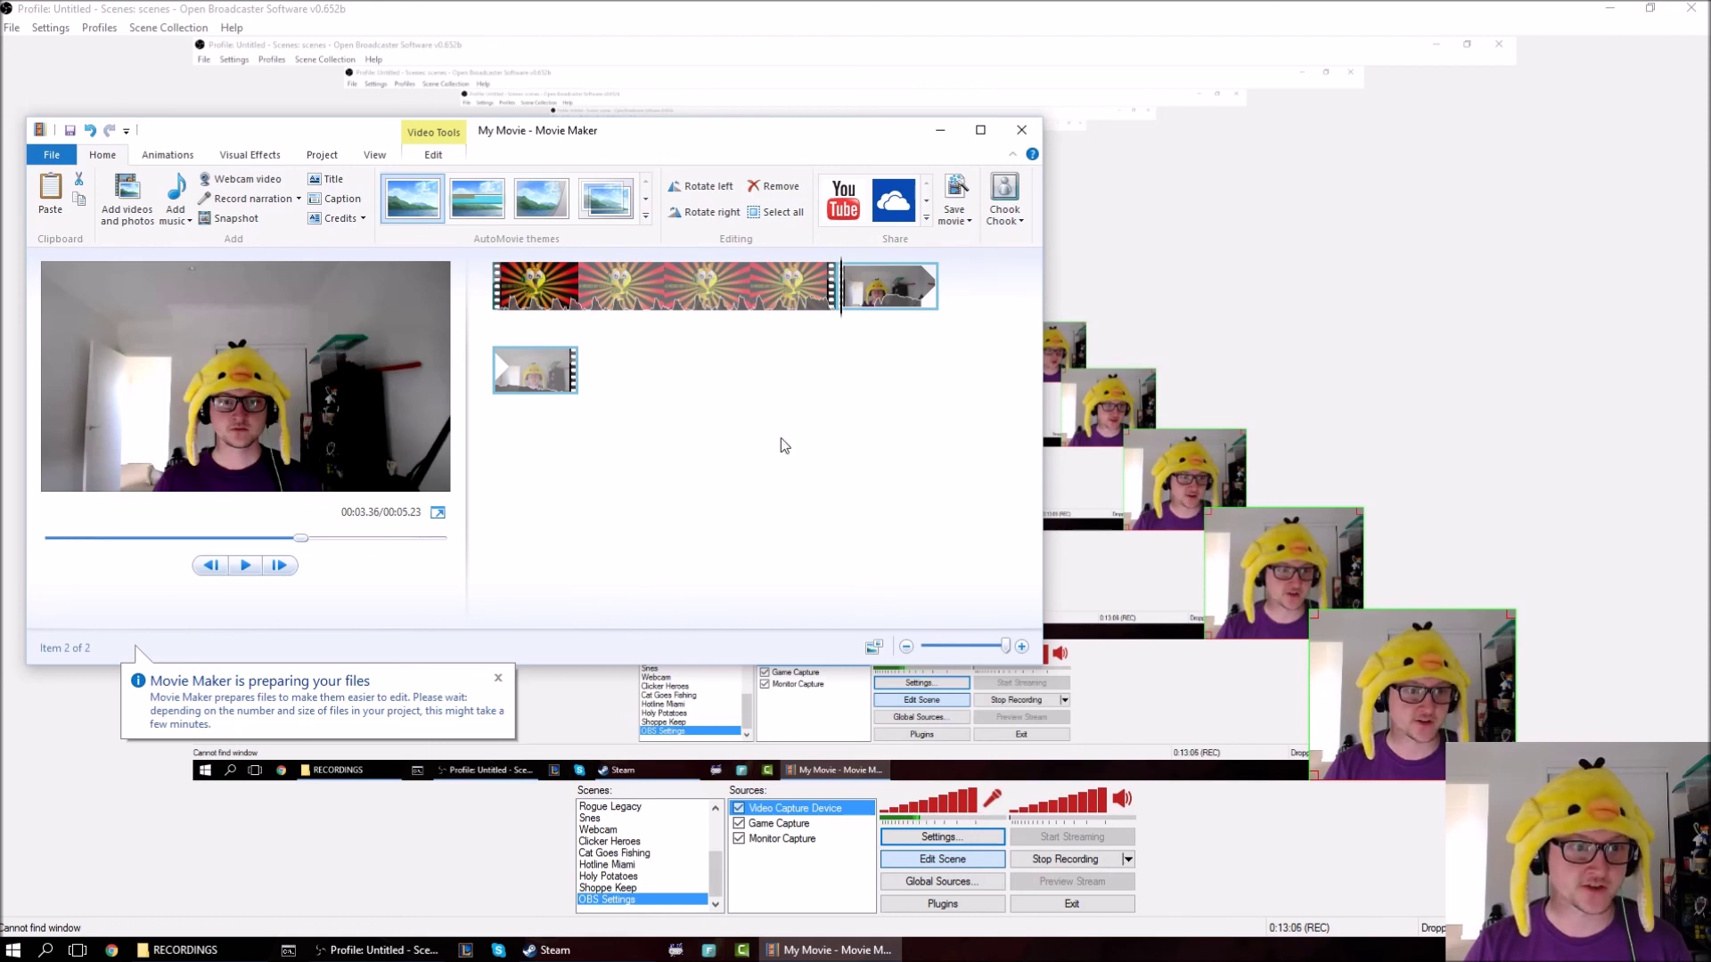
Add Outro Better.mp4 from the Intro and Outro folder to the end of the project.
{"action": "left_click", "coordinate": [138, 214]}
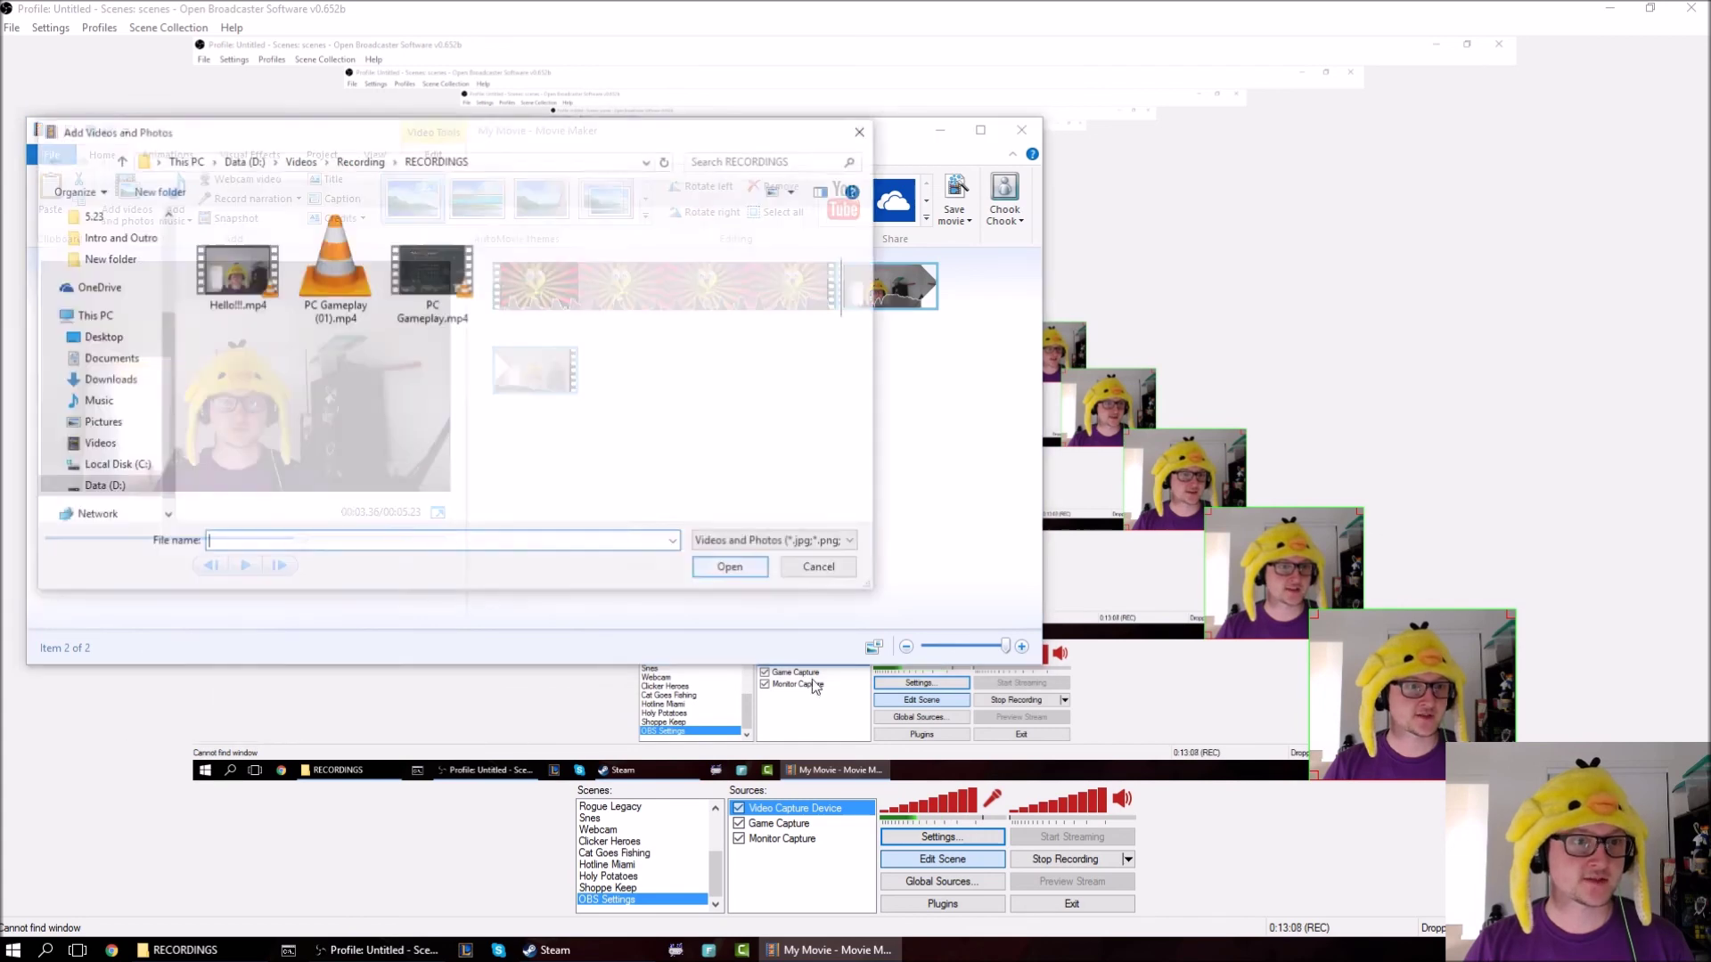
{"action": "left_click", "coordinate": [360, 162]}
{"action": "double_click", "coordinate": [332, 377]}
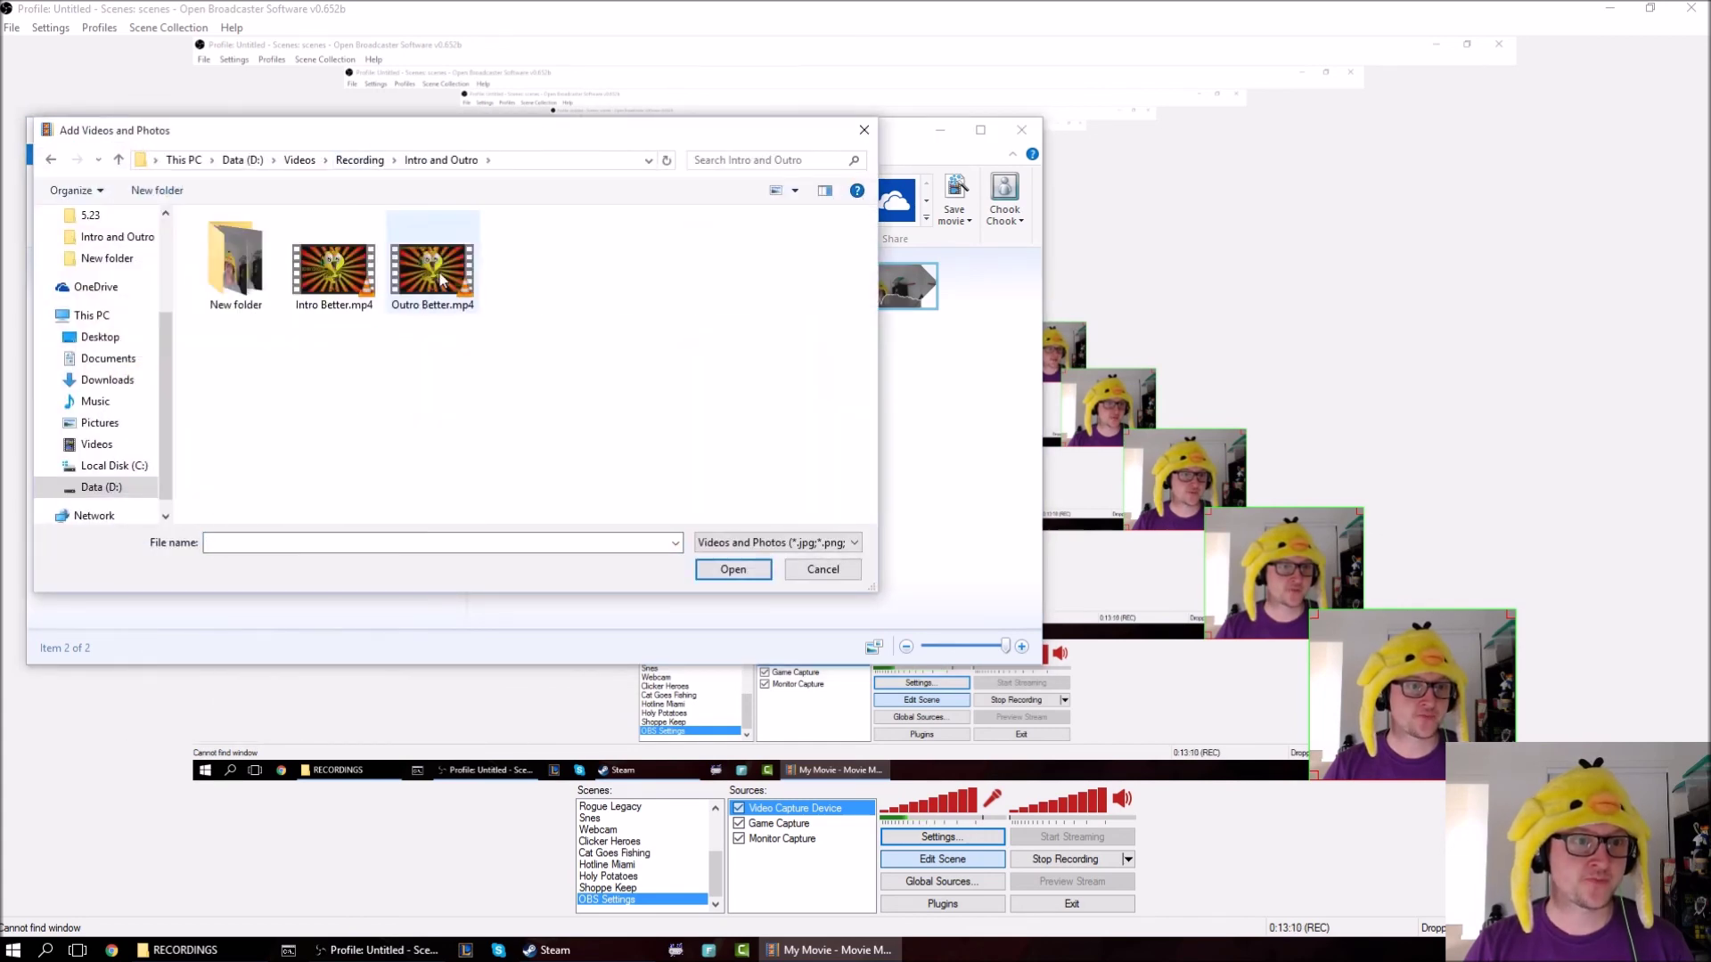
{"action": "double_click", "coordinate": [440, 281]}
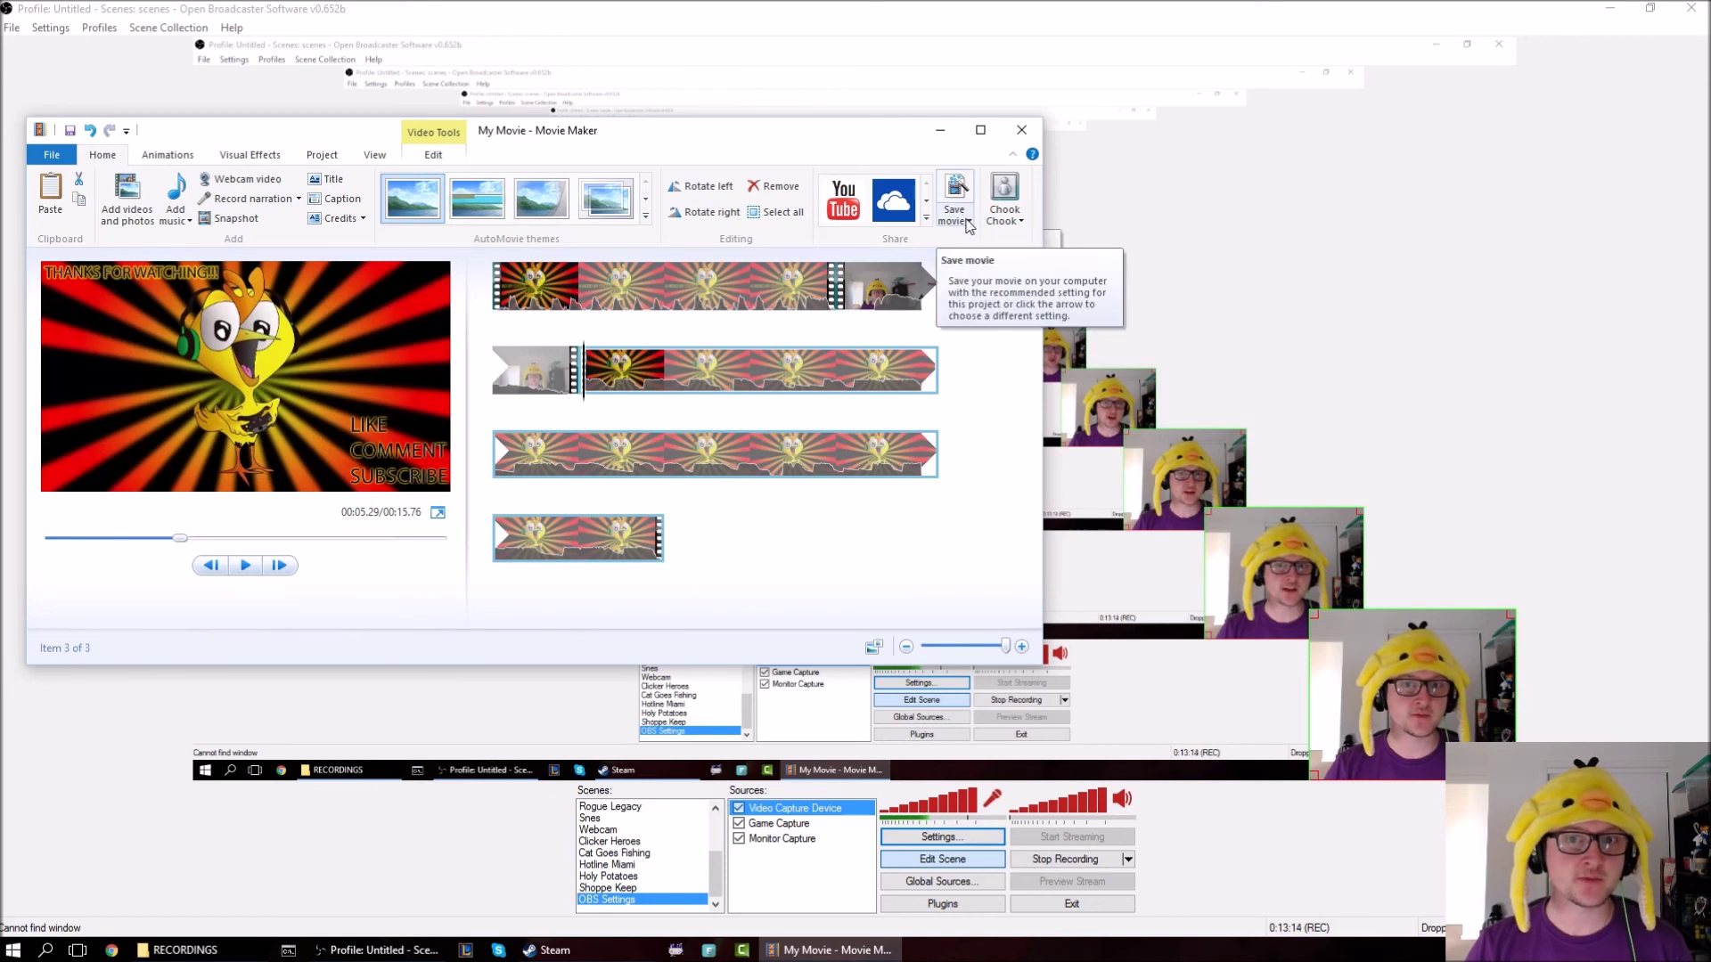
Examine the available movie export settings, including the YouTube website preset and the custom 1080 setting.
{"action": "left_click", "coordinate": [968, 222]}
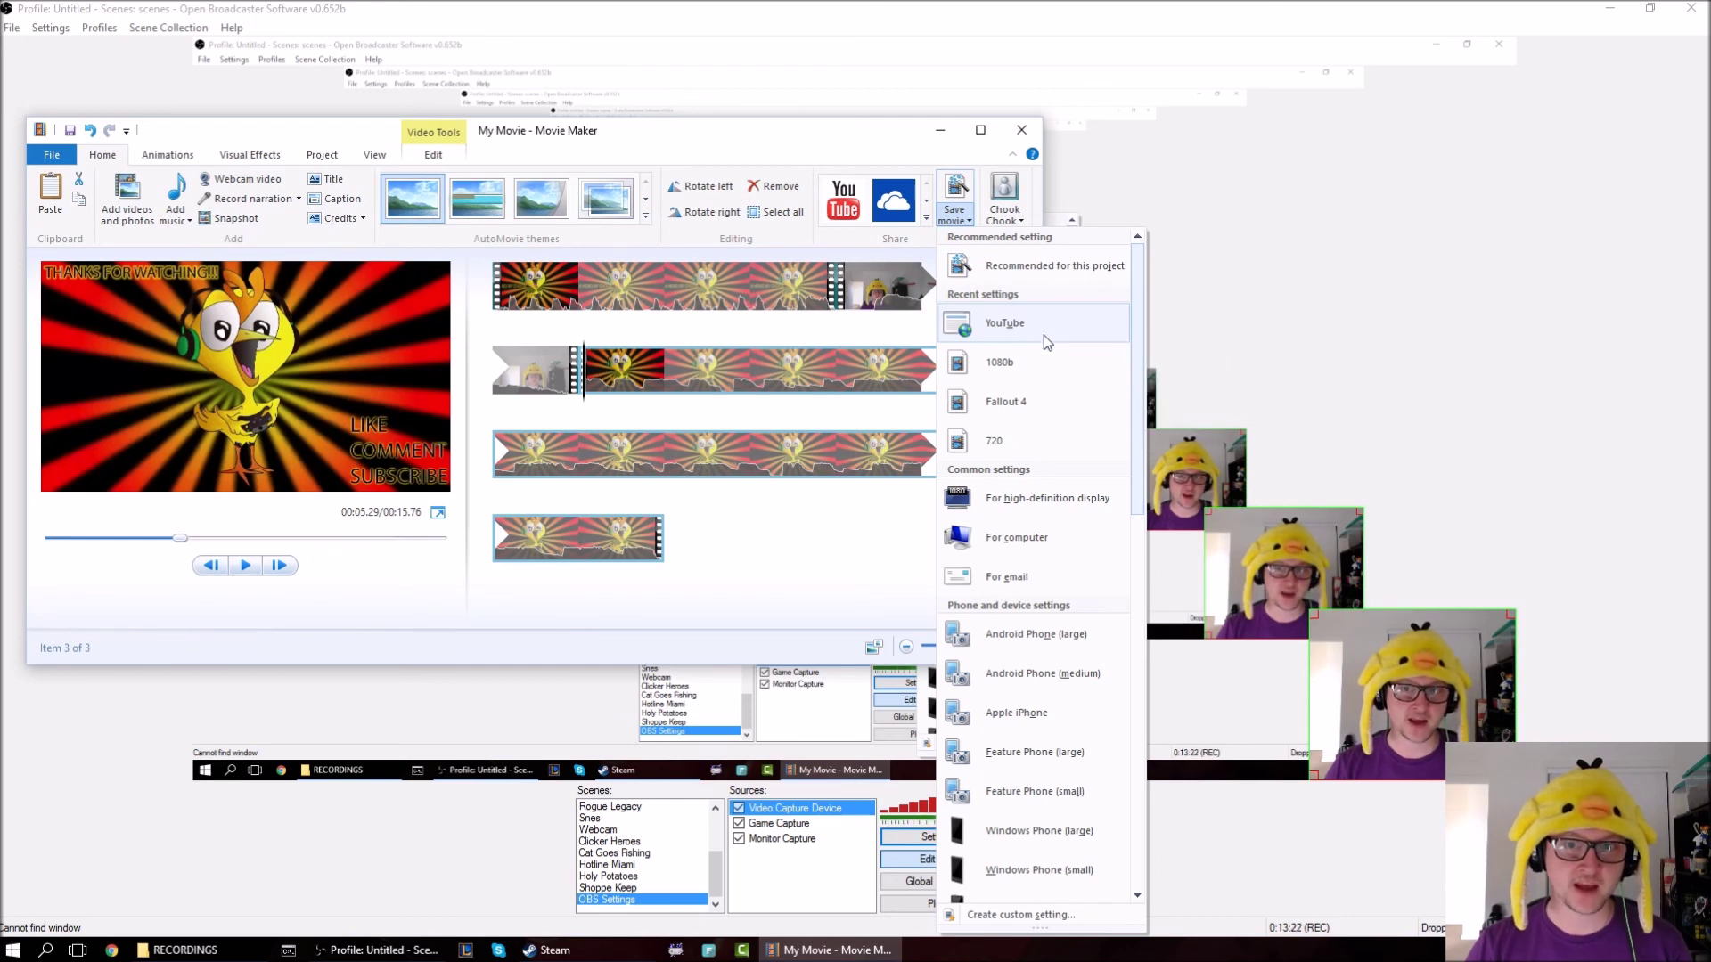
{"action": "left_click_drag", "start_coordinate": [1142, 307], "coordinate": [1137, 612]}
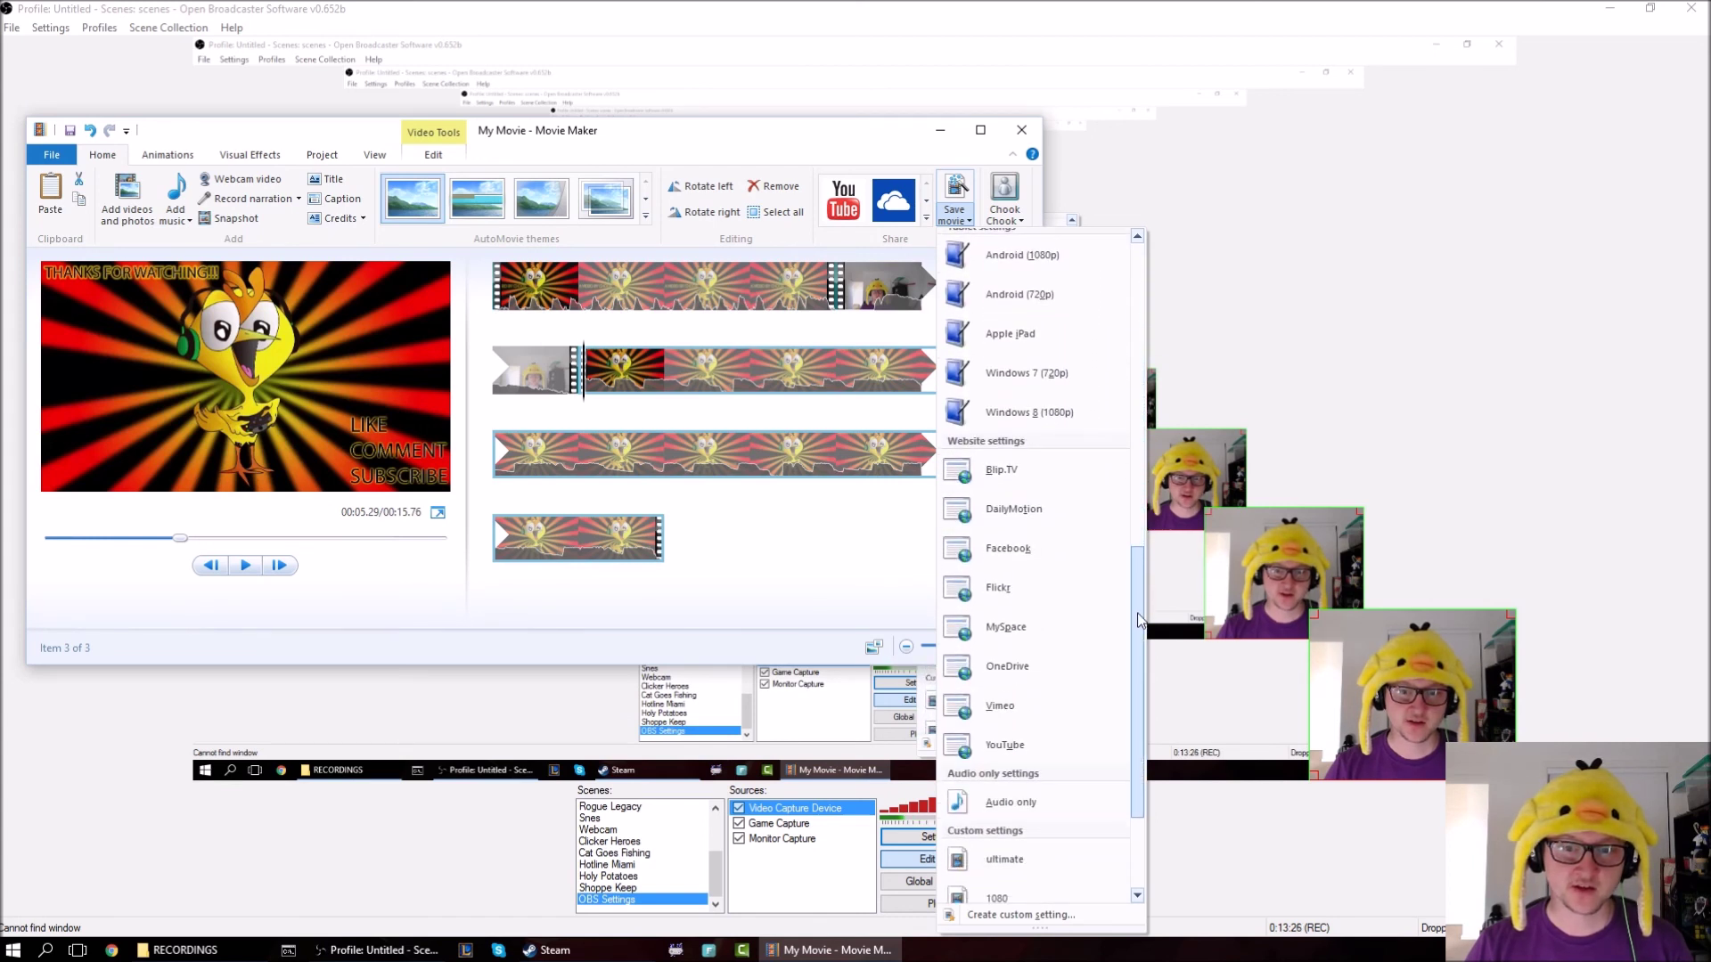
{"action": "mouse_move", "coordinate": [1136, 604]}
{"action": "left_mouse_down"}
{"action": "mouse_move", "coordinate": [1149, 322]}
{"action": "mouse_move", "coordinate": [1139, 628]}
{"action": "left_mouse_up"}
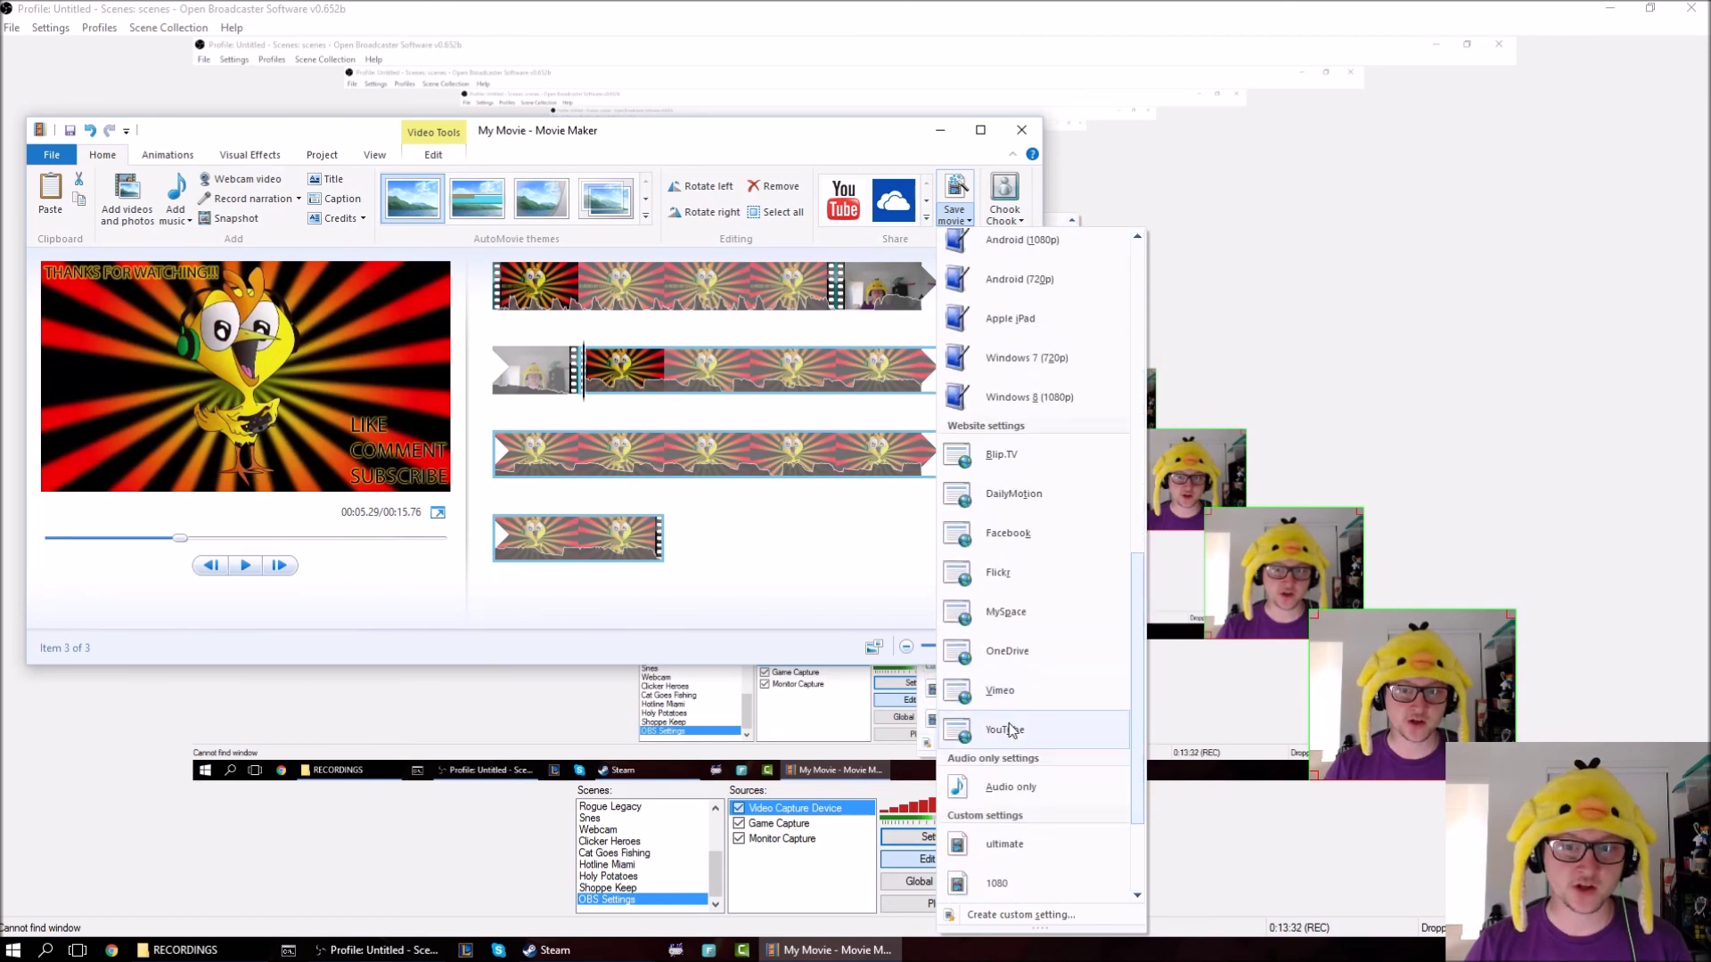
{"action": "right_click", "coordinate": [1040, 739]}
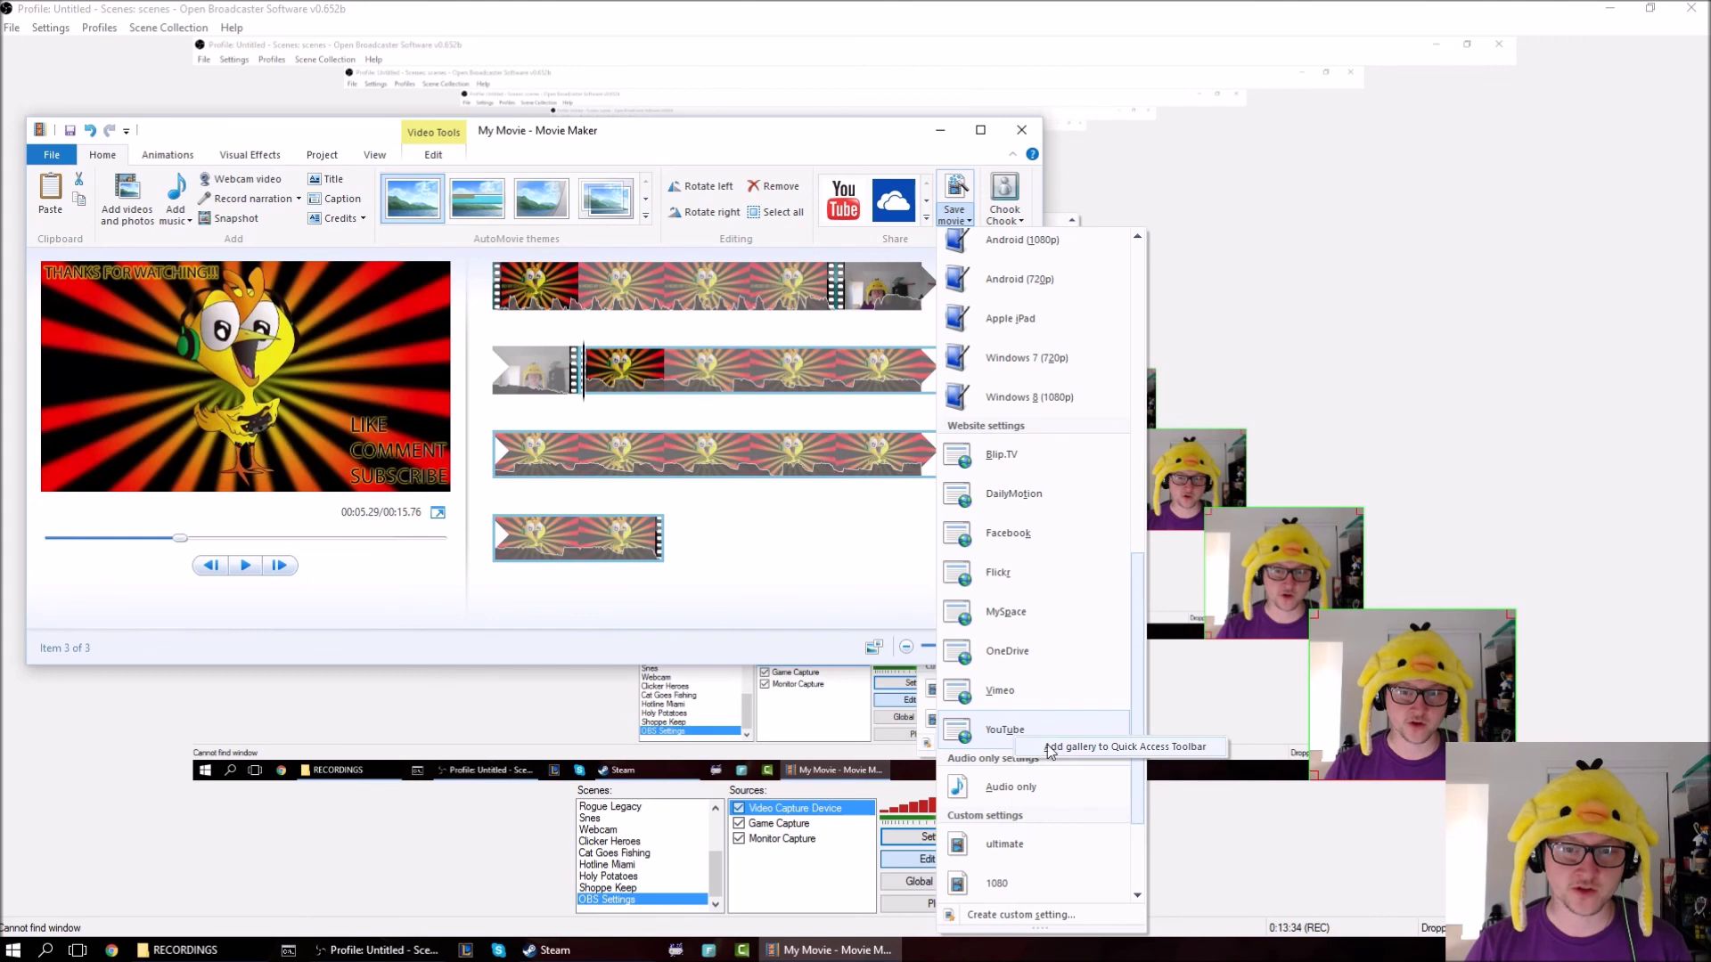
{"action": "left_click", "coordinate": [739, 625]}
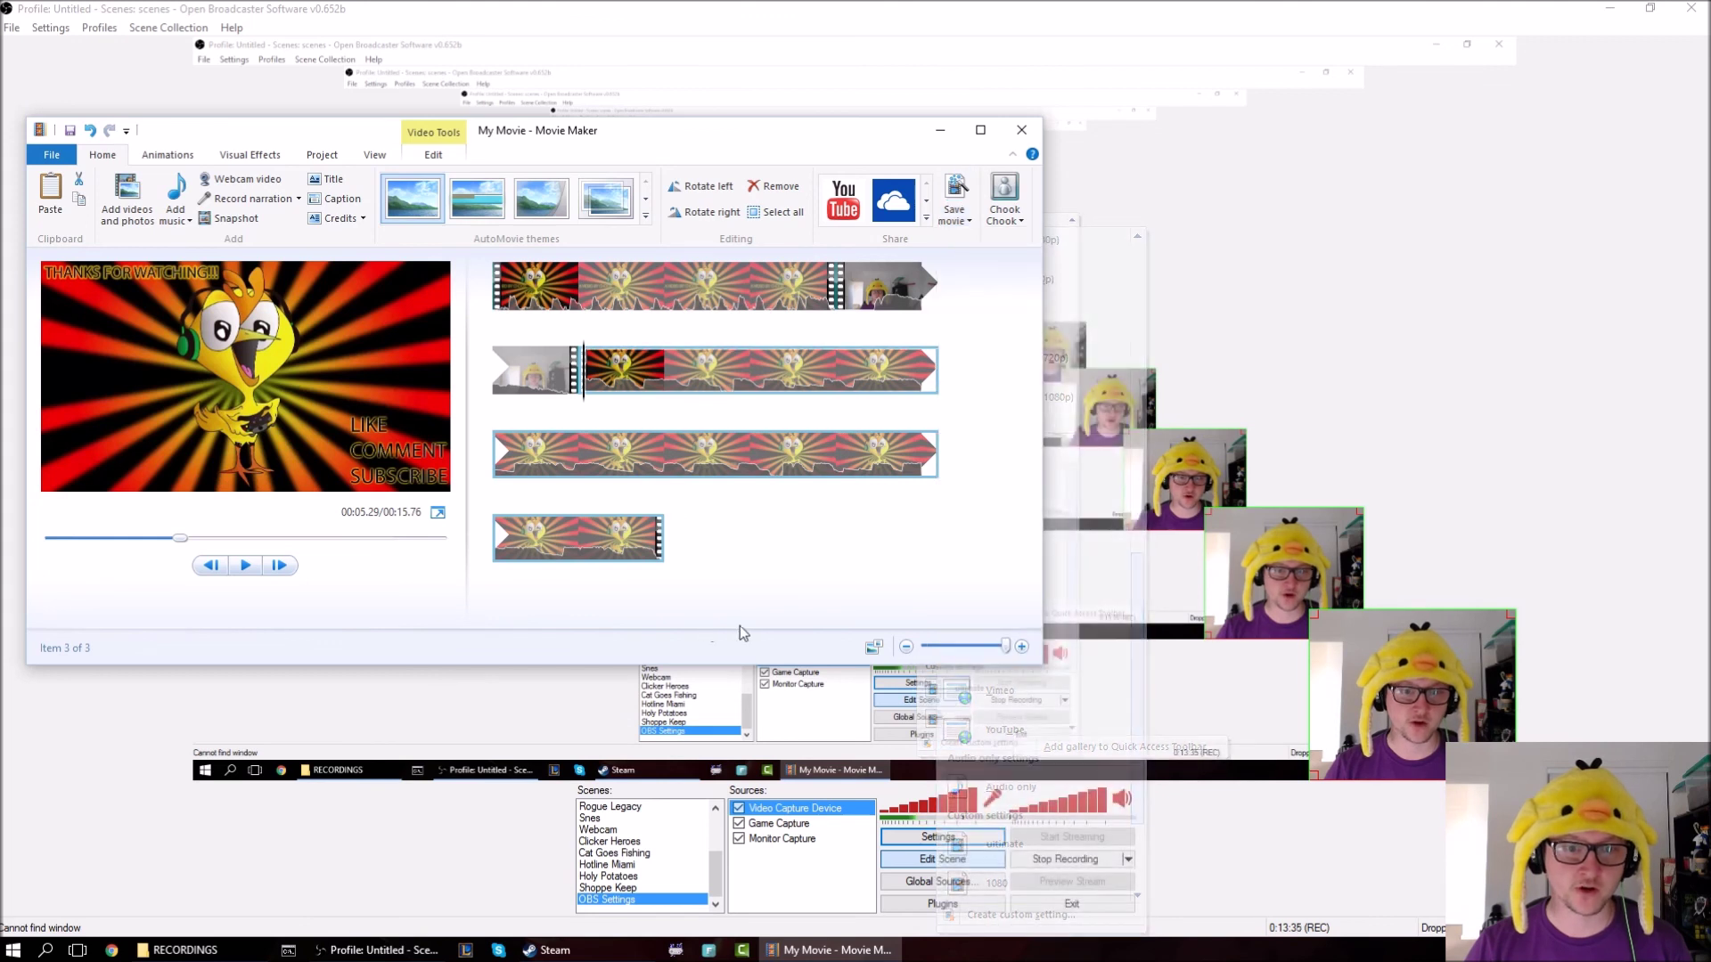
{"action": "left_click", "coordinate": [953, 218]}
{"action": "mouse_move", "coordinate": [1010, 327]}
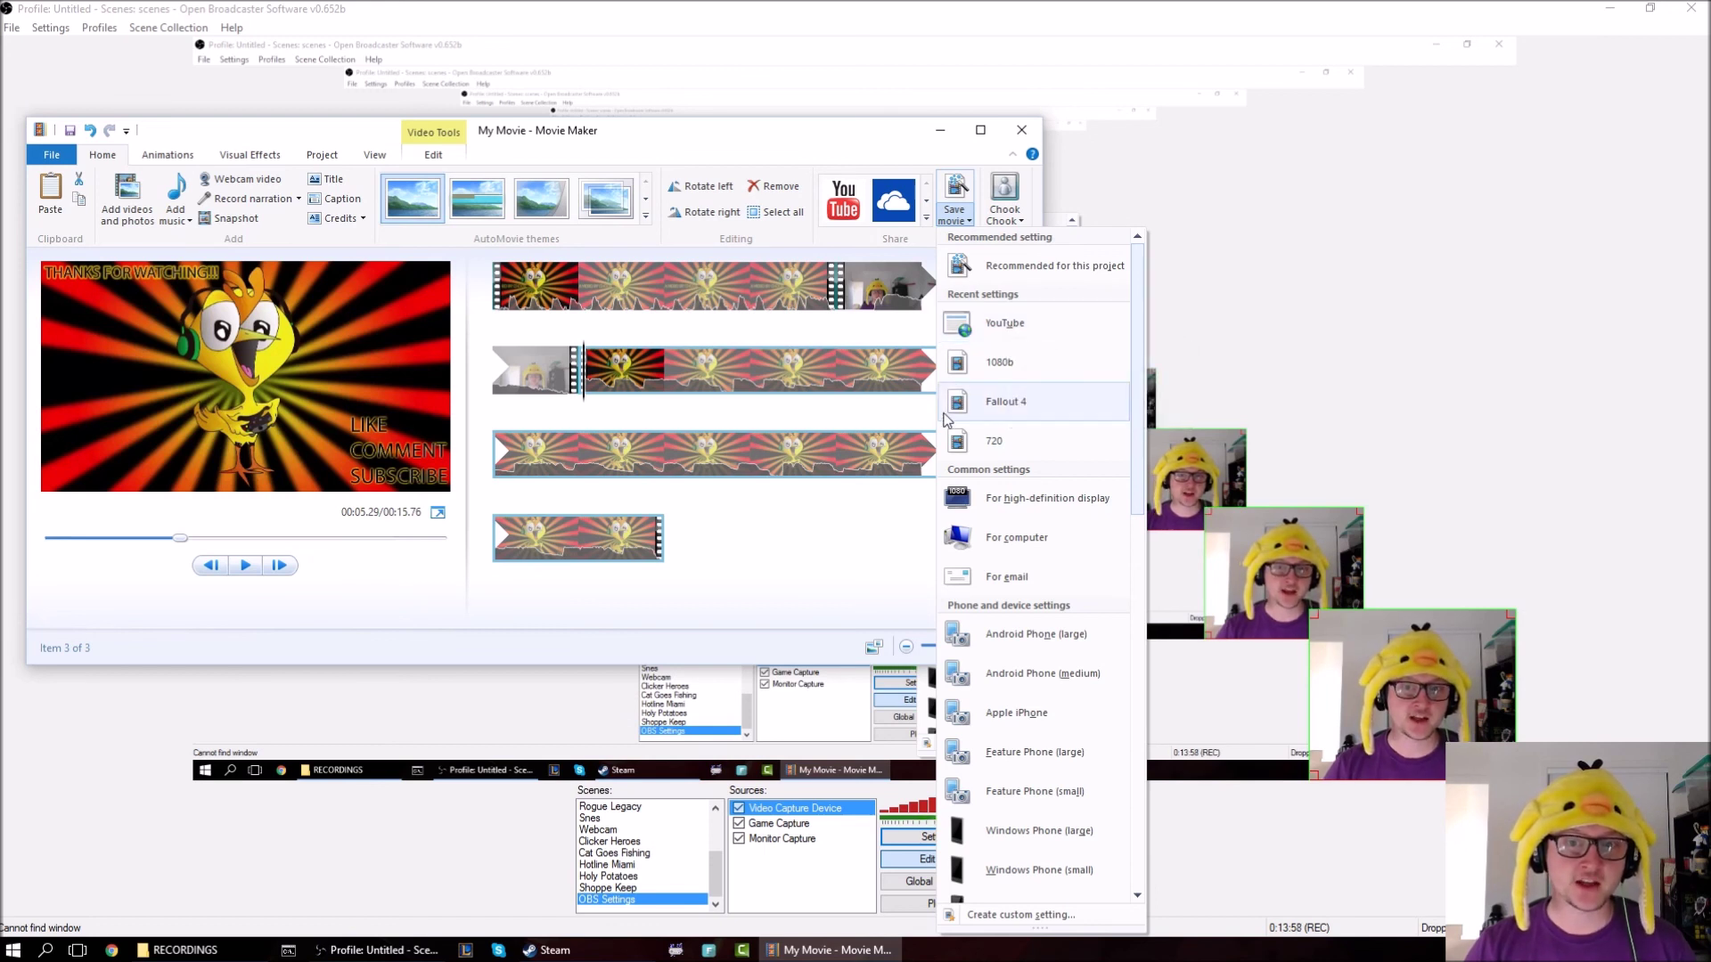
{"action": "scroll", "coordinate": [1096, 570], "scroll_direction": "down", "scroll_amount": 8}
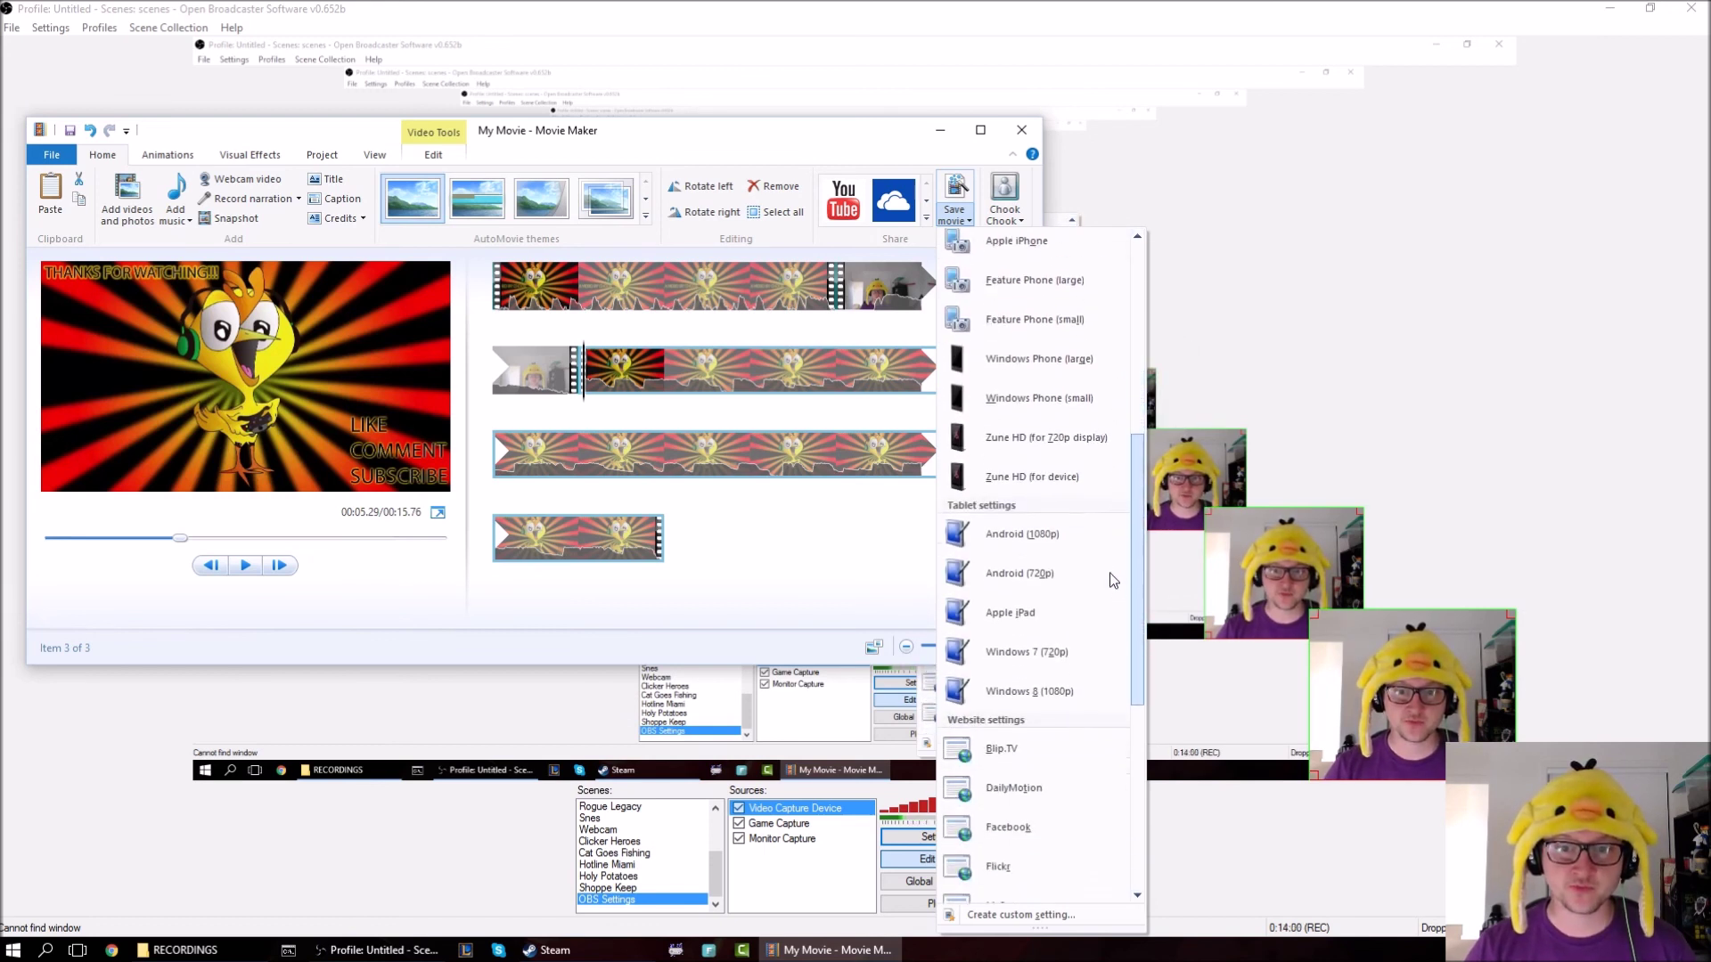
{"action": "scroll", "coordinate": [1093, 691], "scroll_direction": "down", "scroll_amount": 3}
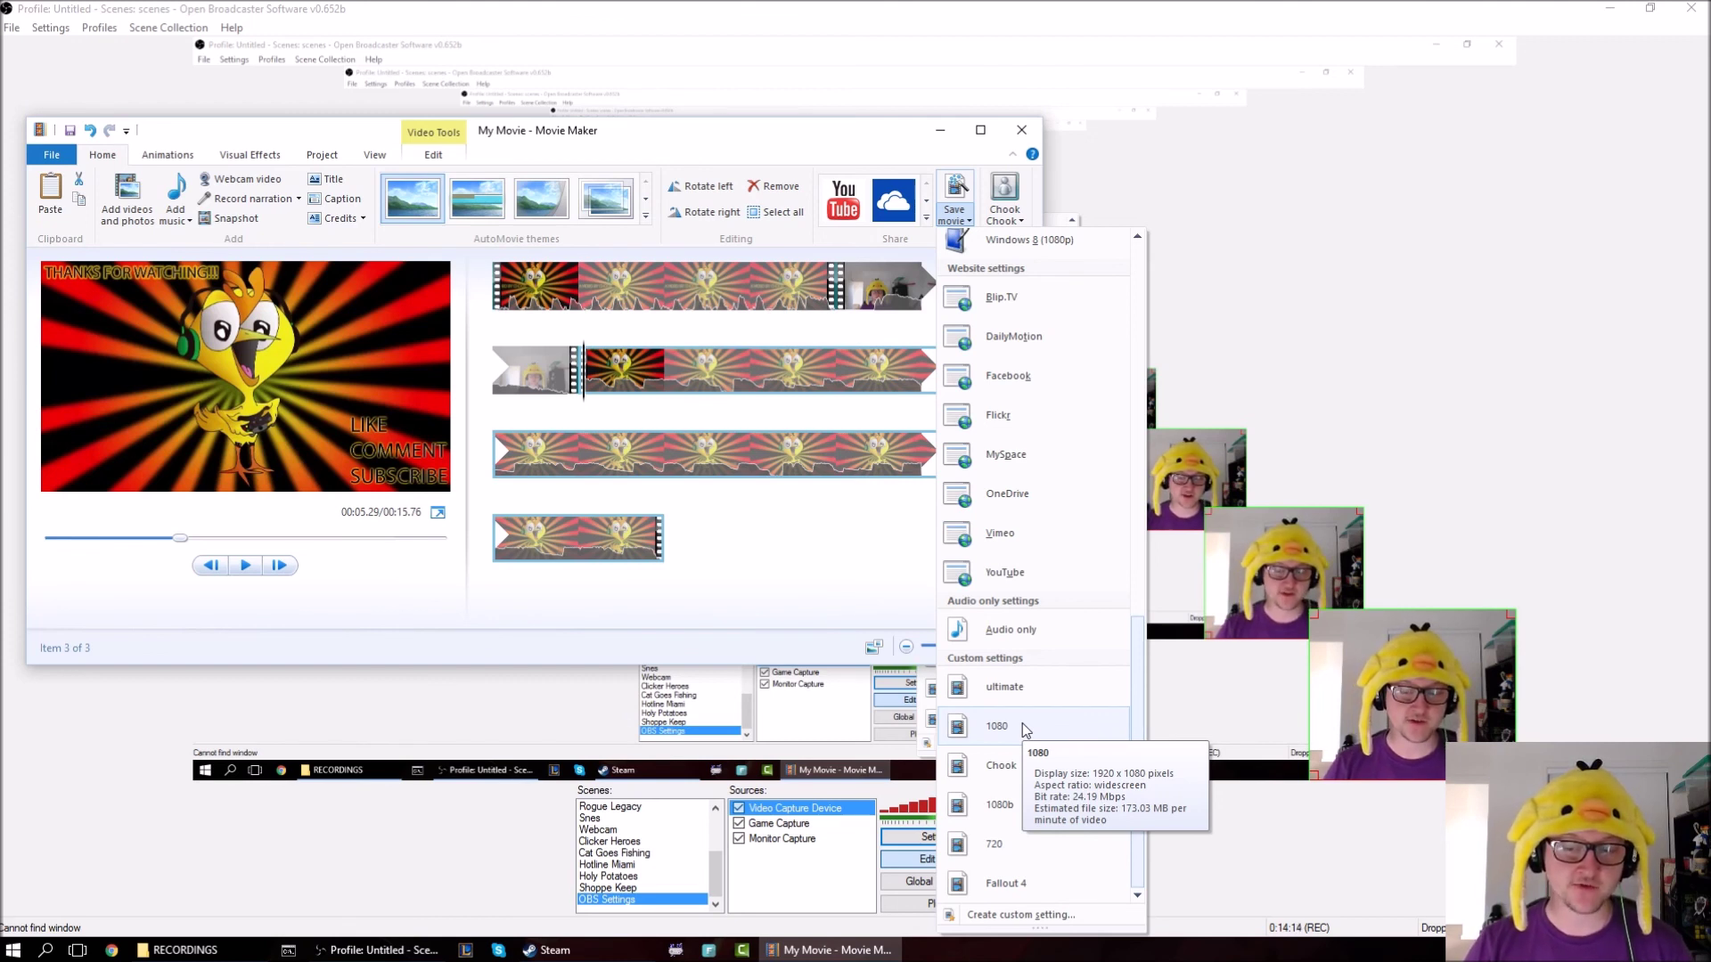
{"action": "scroll", "coordinate": [1023, 724], "scroll_direction": "up", "scroll_amount": 10}
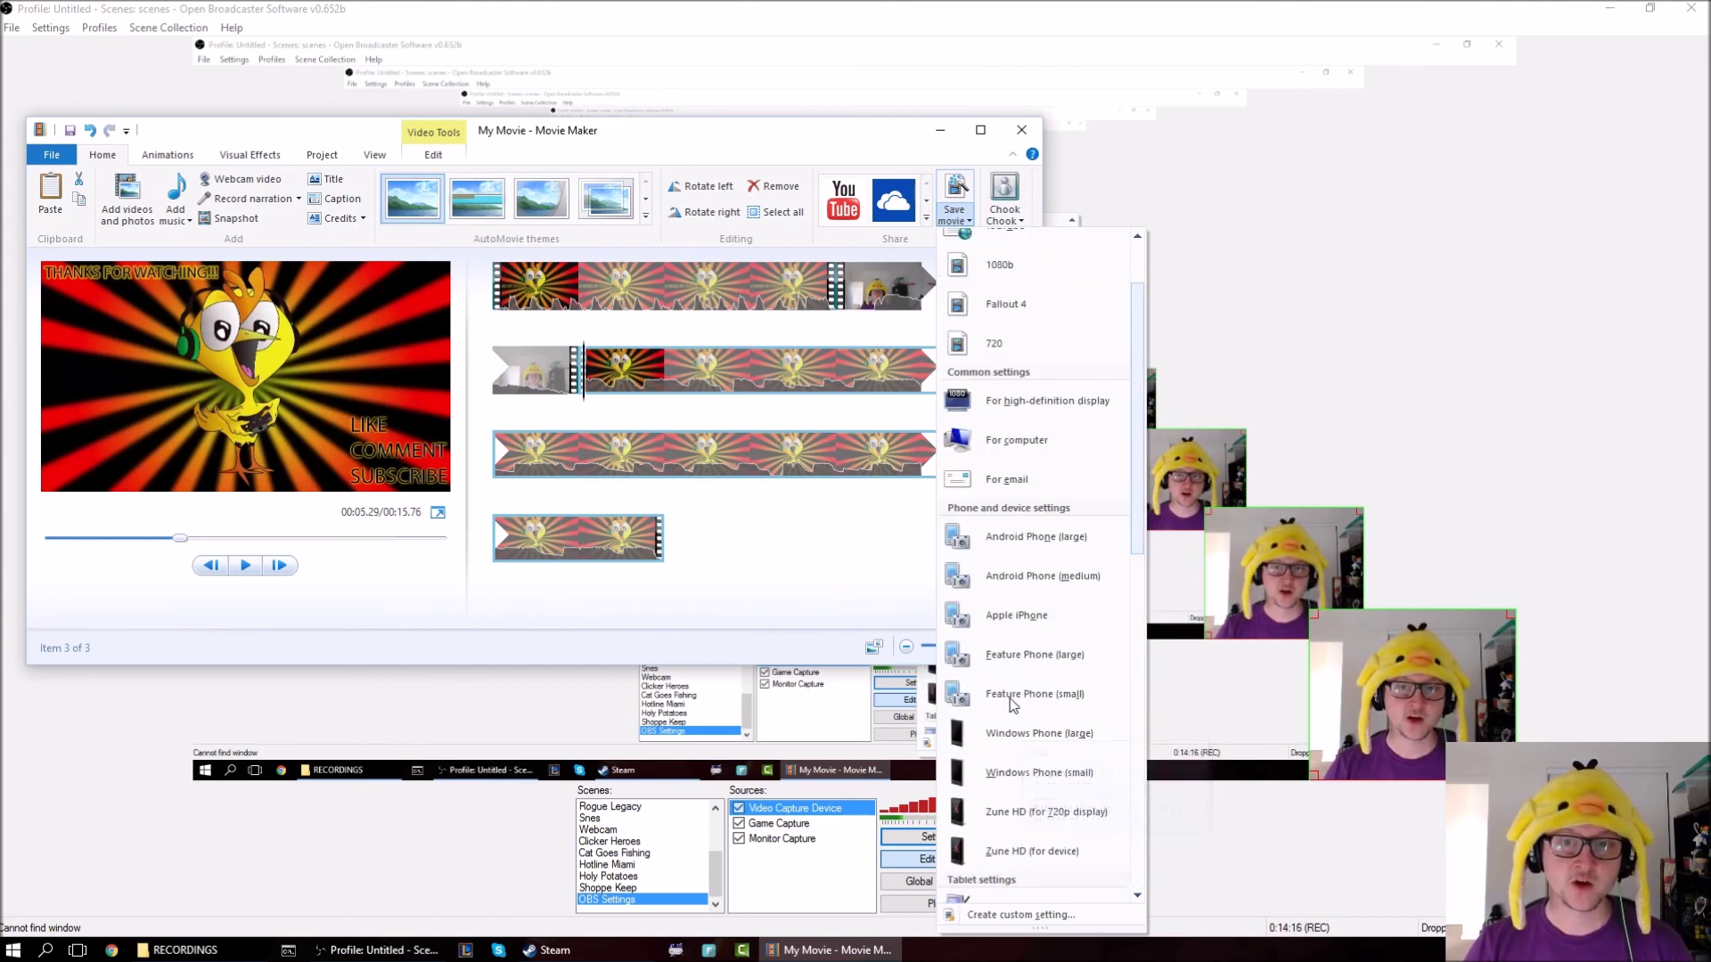
{"action": "scroll", "coordinate": [1012, 706], "scroll_direction": "up", "scroll_amount": 2}
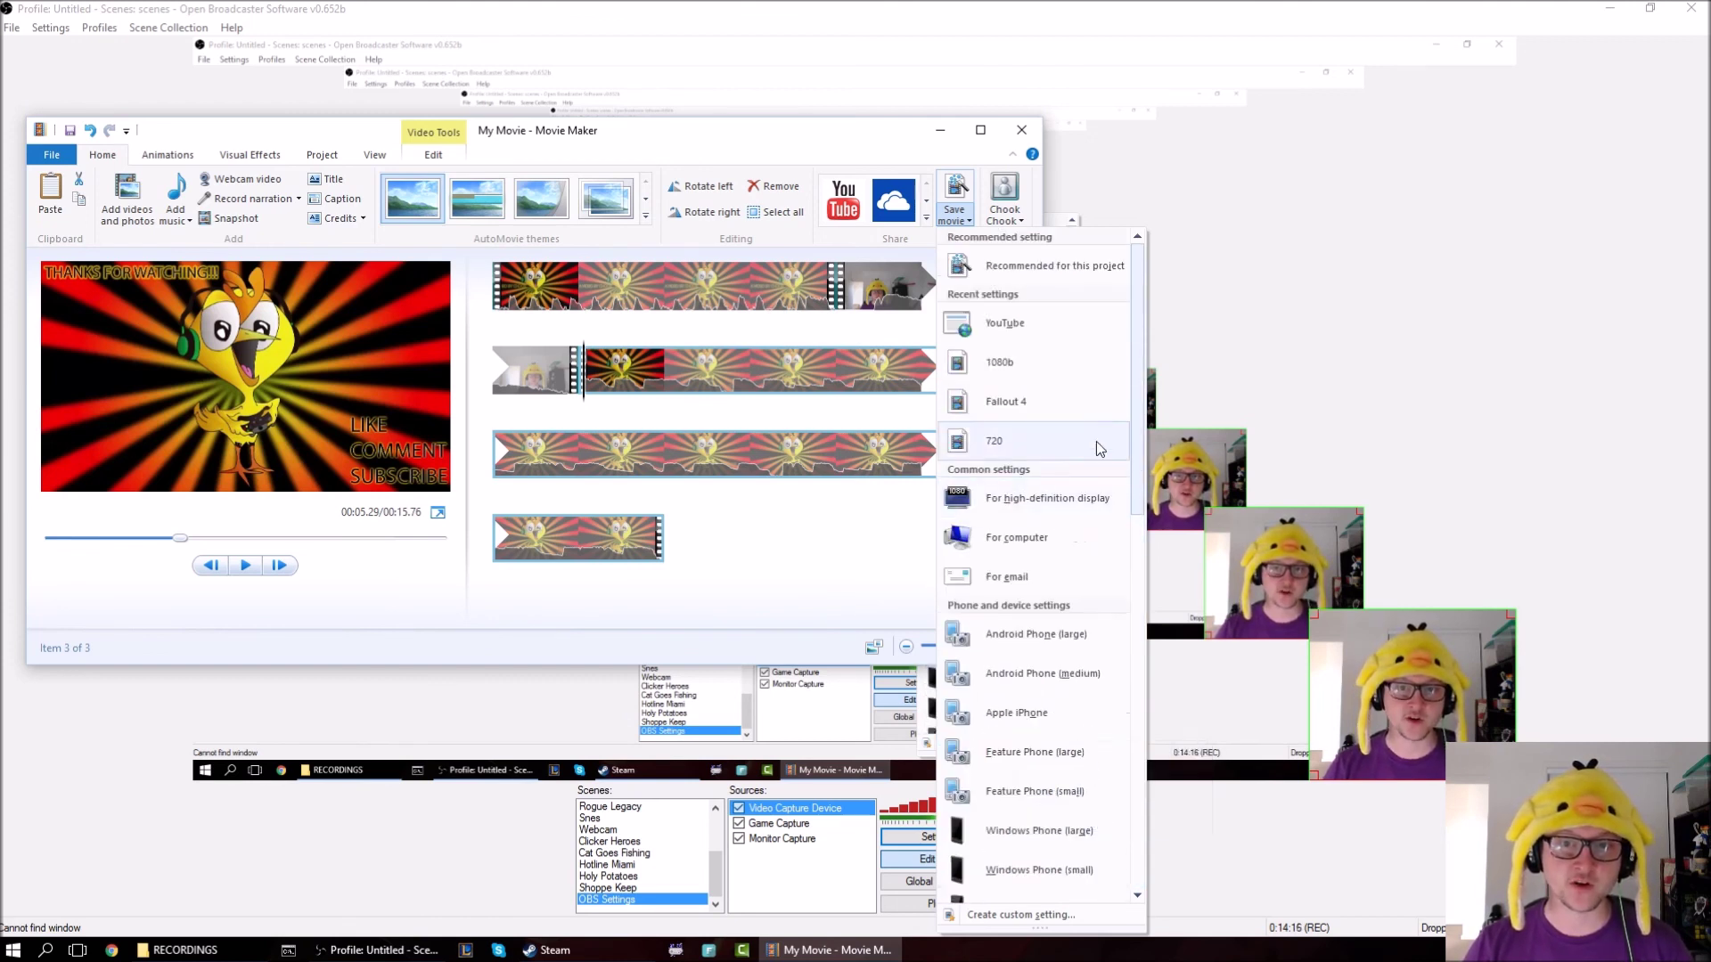
Export the movie with the YouTube setting to the Desktop as an MPEG-4/H.264 file named OBS Test.
{"action": "left_click", "coordinate": [1008, 328]}
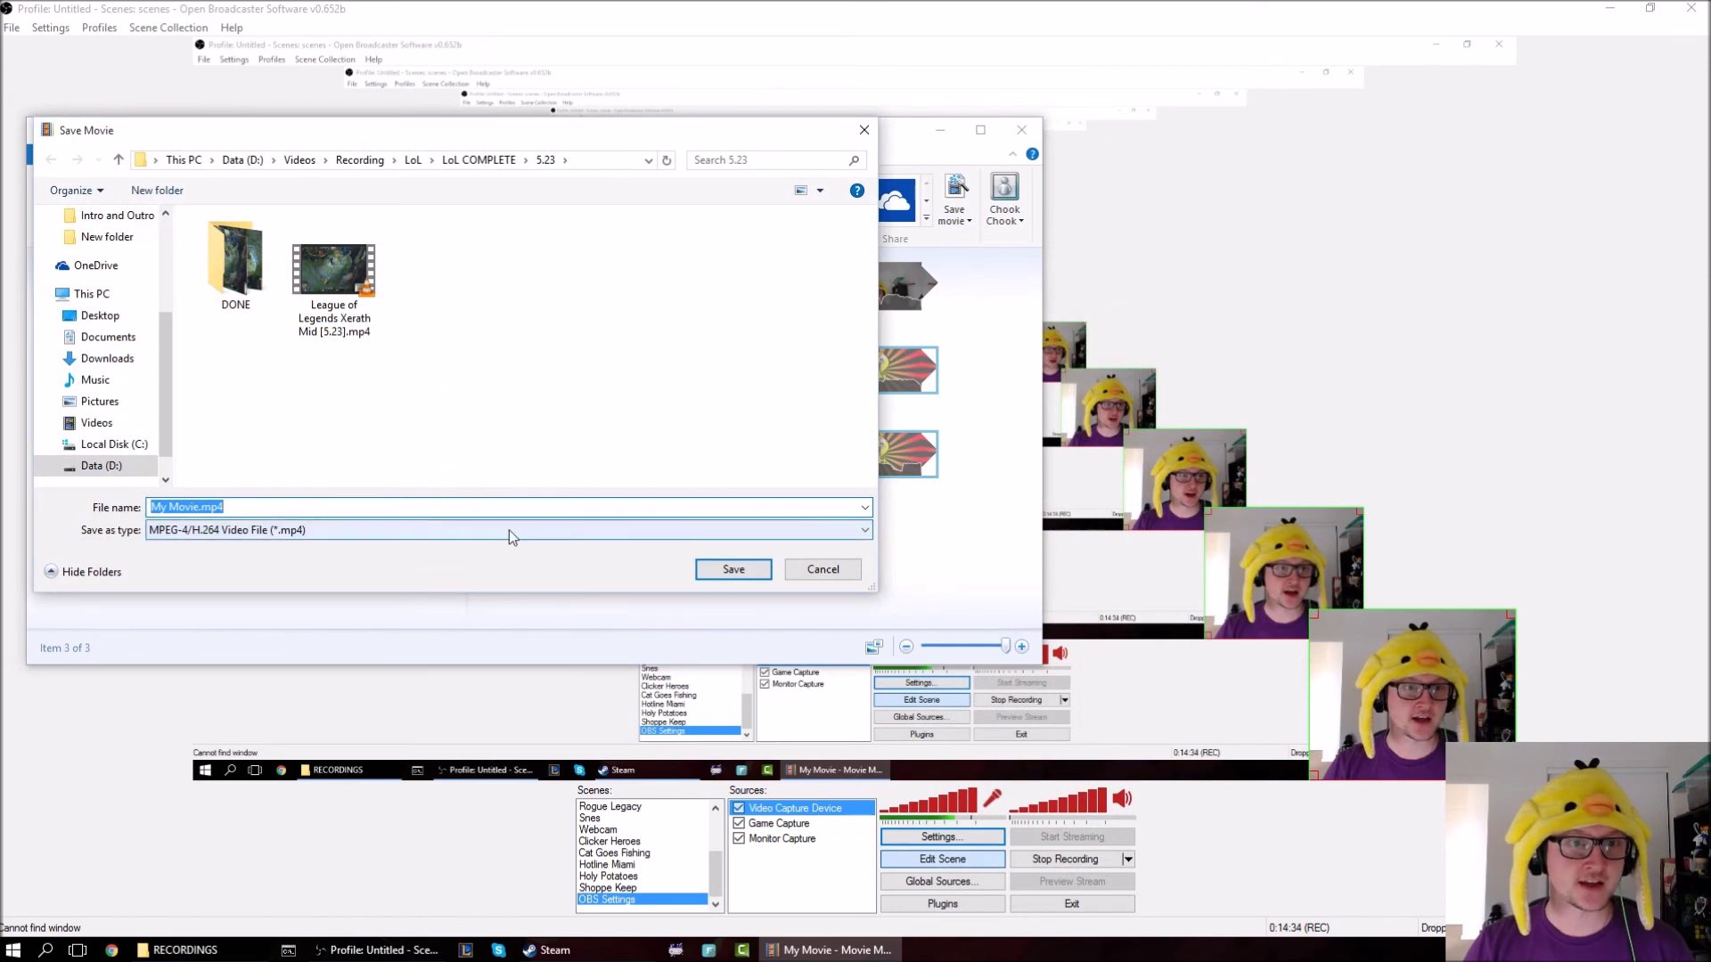
{"action": "left_click", "coordinate": [115, 315]}
{"action": "left_click", "coordinate": [231, 502]}
{"action": "key", "text": "ctrl+a"}
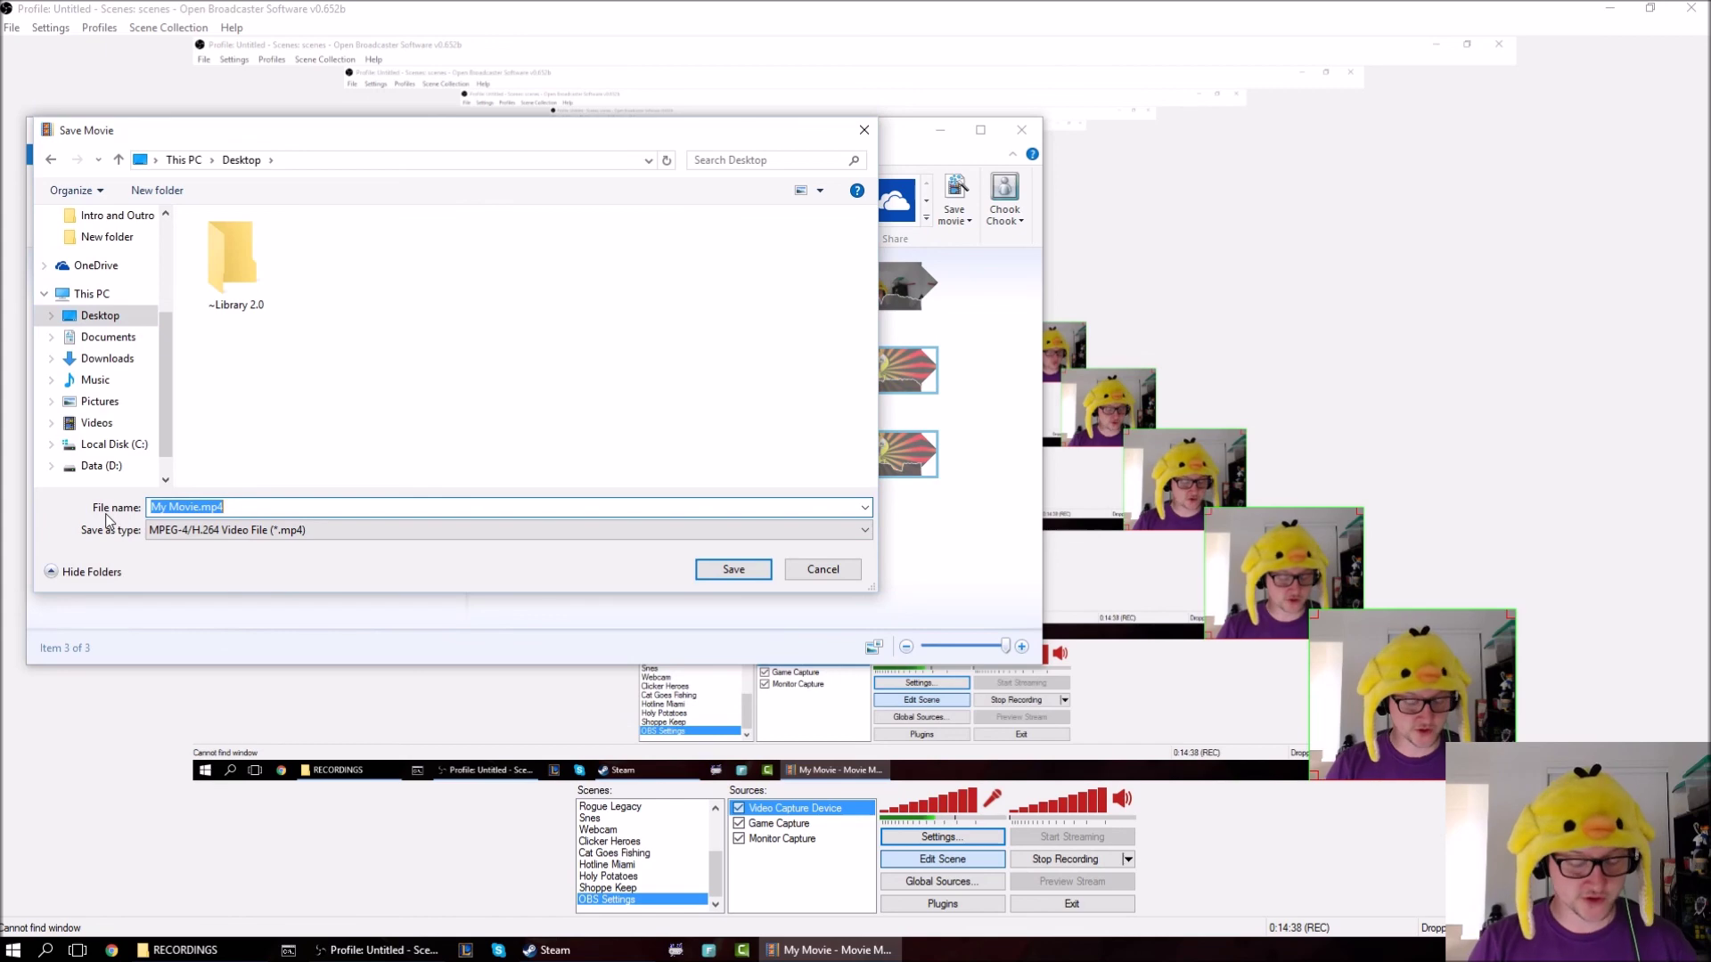
{"action": "type", "text": "OBS Test"}
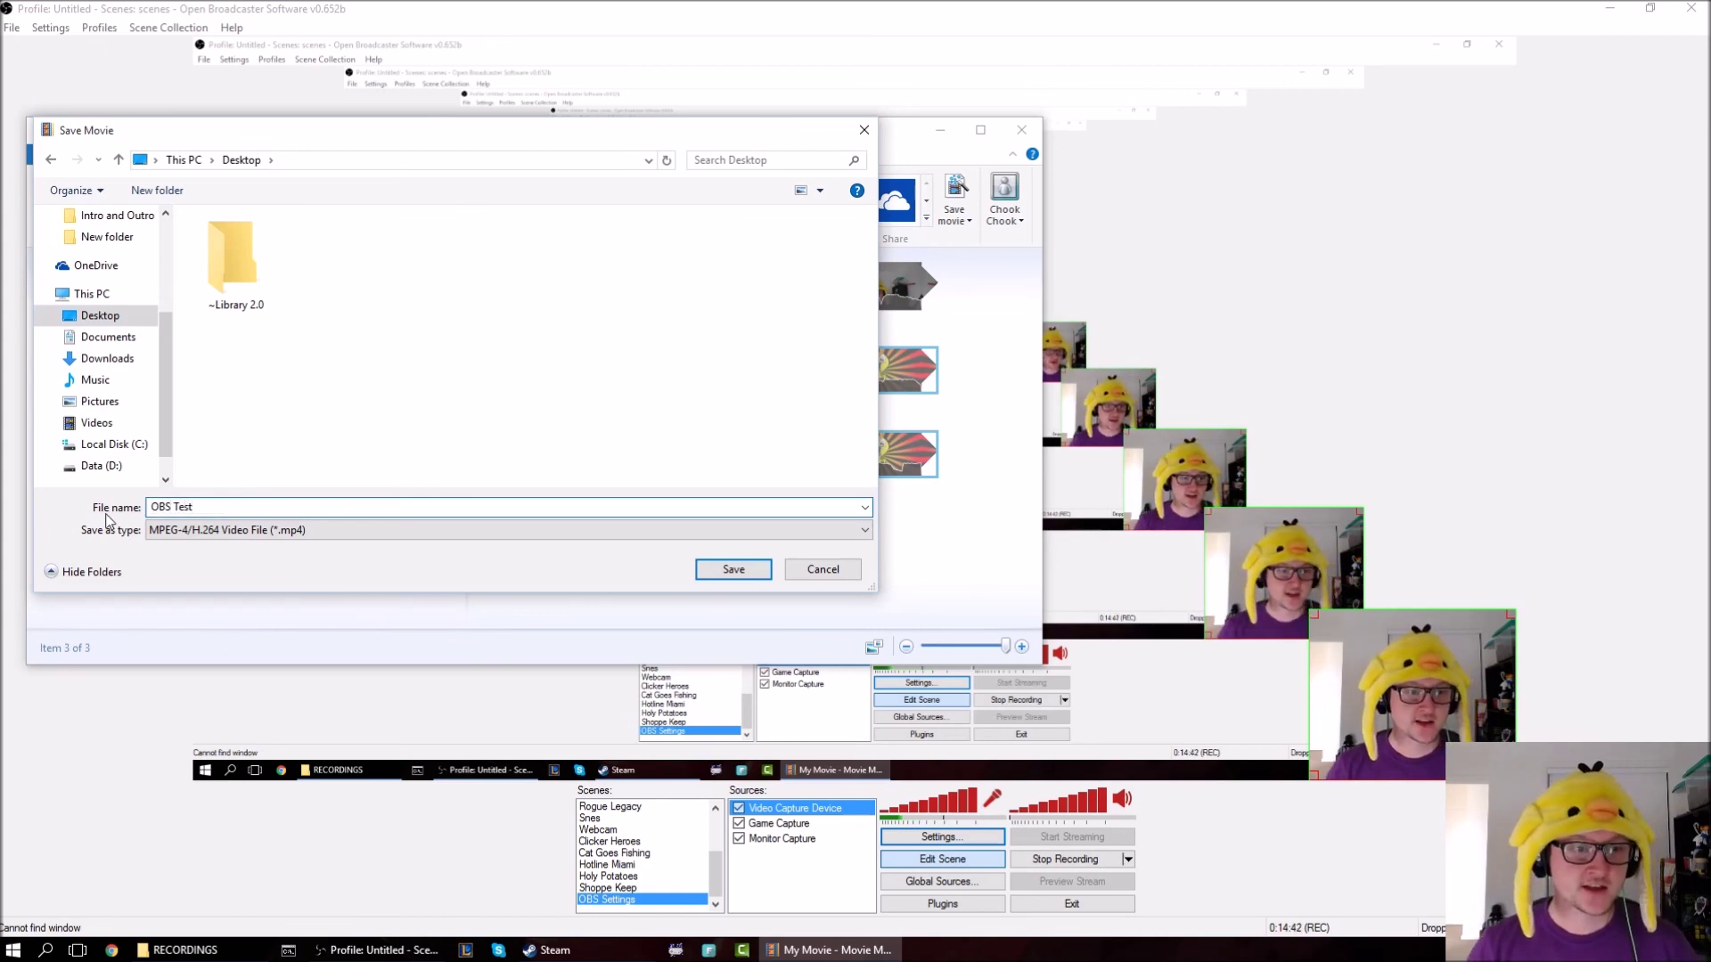
{"action": "key", "text": "Return"}
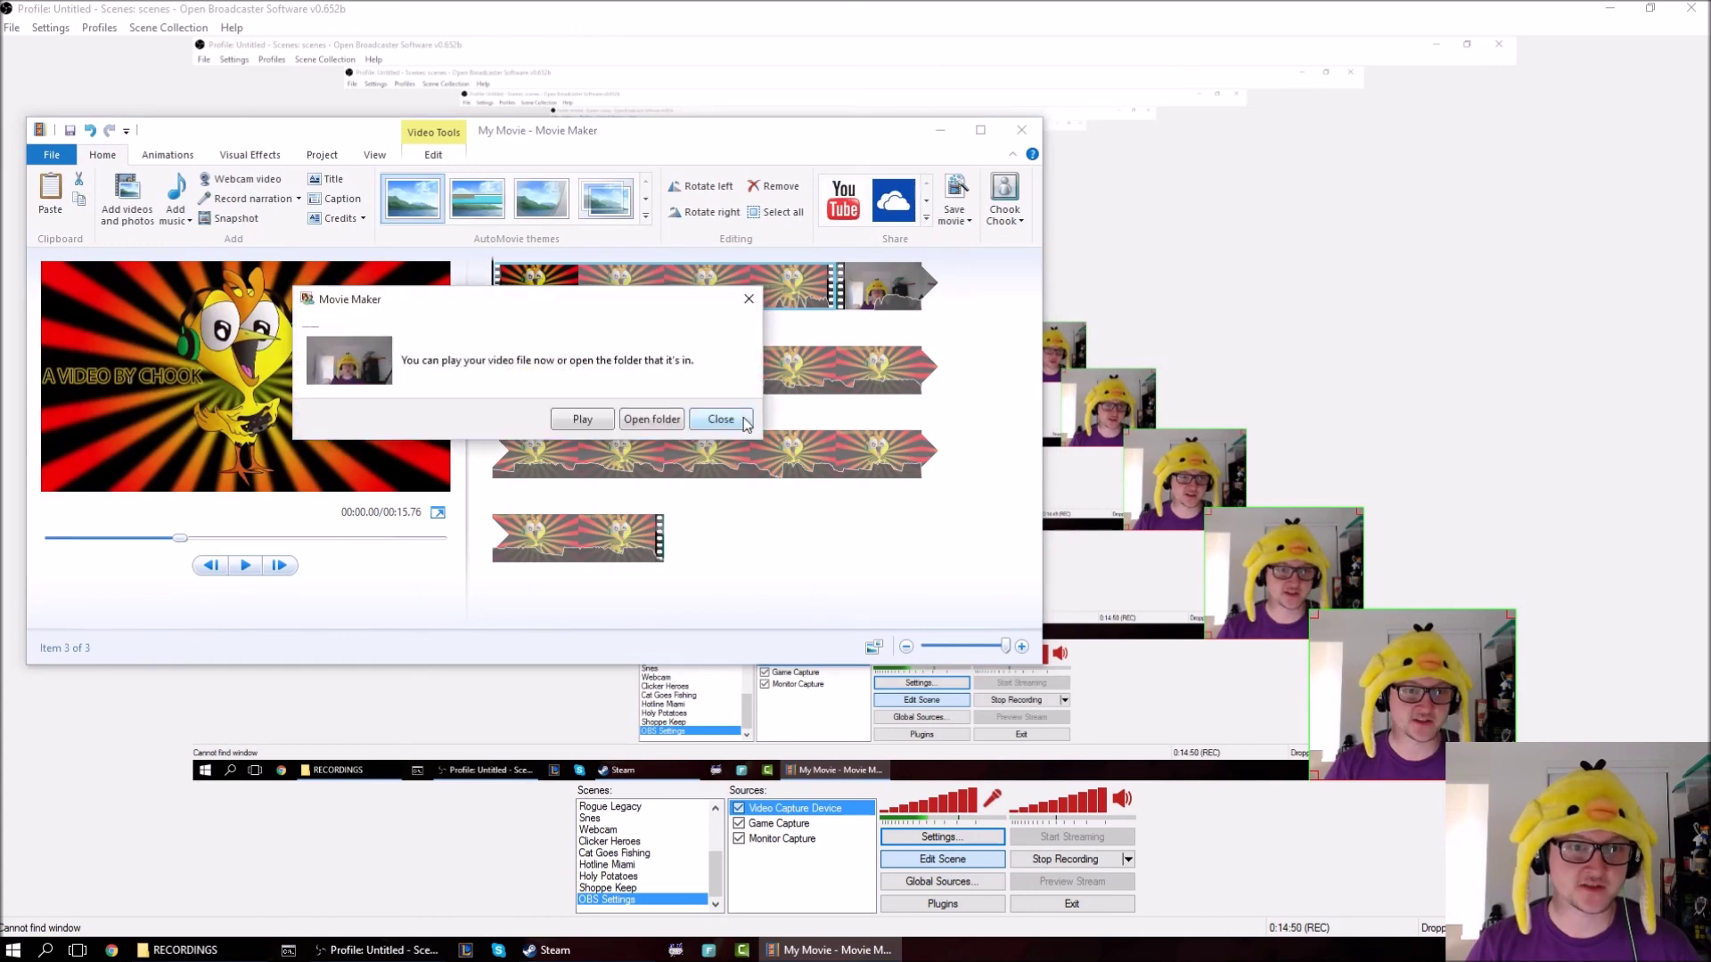
Check the exported video in its folder, close the folder, and show the Windows desktop.
{"action": "left_click", "coordinate": [648, 424]}
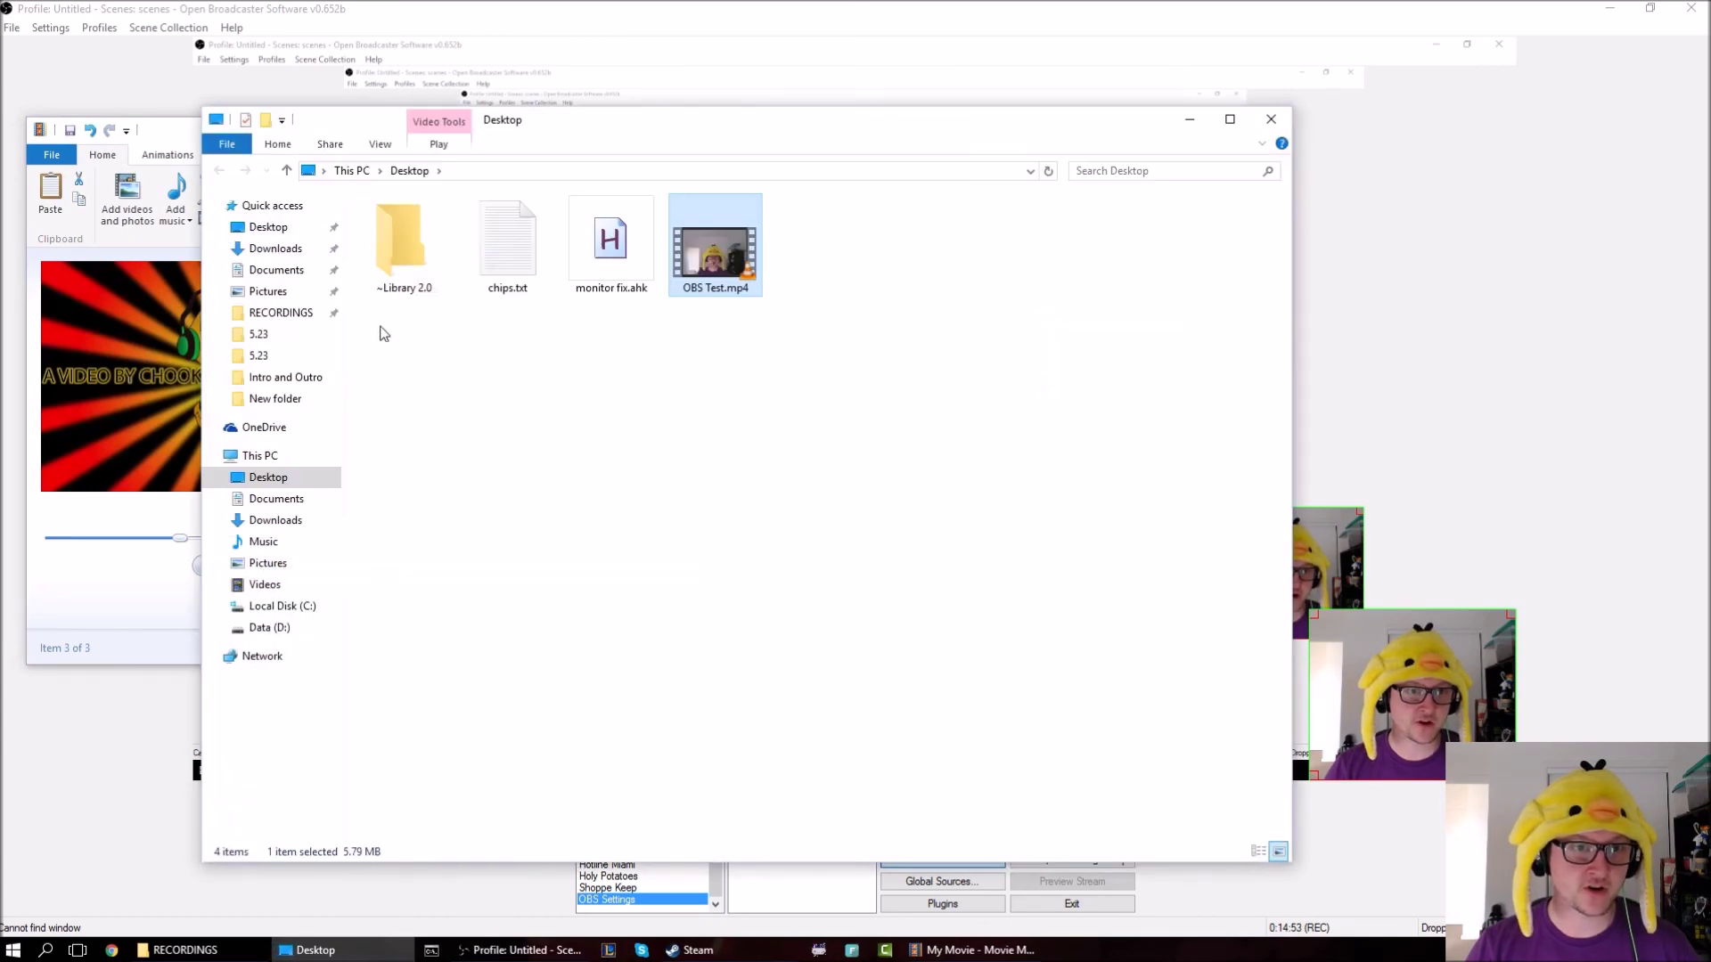
{"action": "left_click", "coordinate": [1270, 119]}
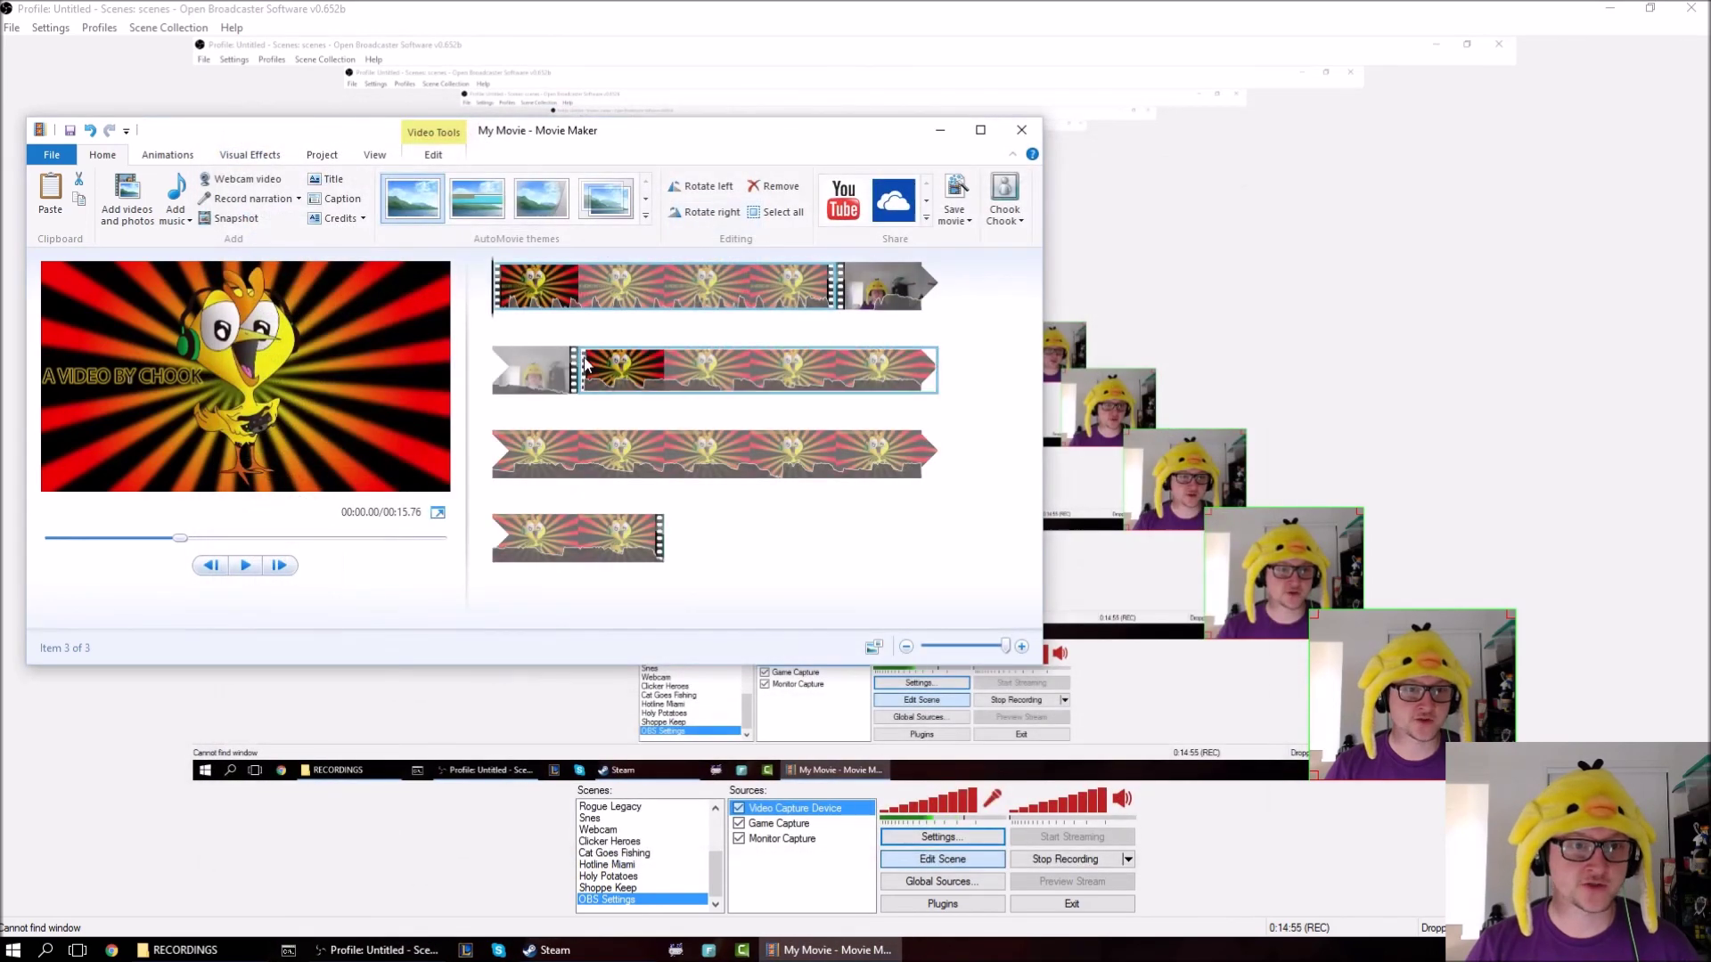
{"action": "left_click", "coordinate": [1432, 46]}
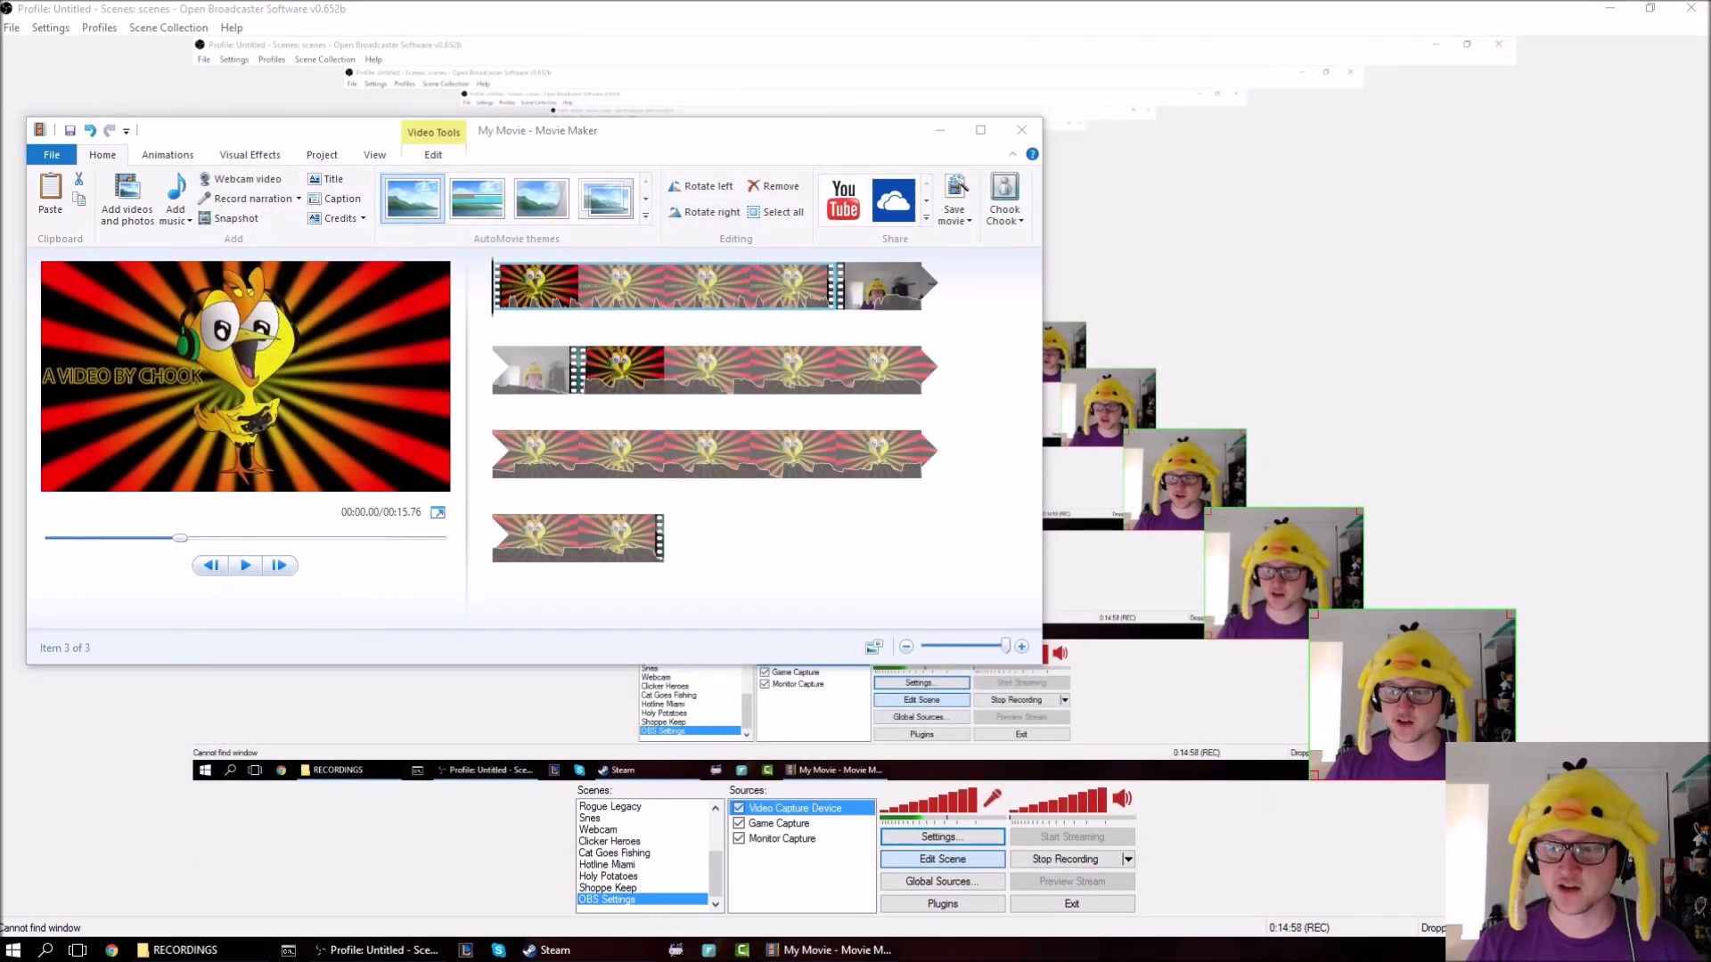
{"action": "key", "text": "super+d"}
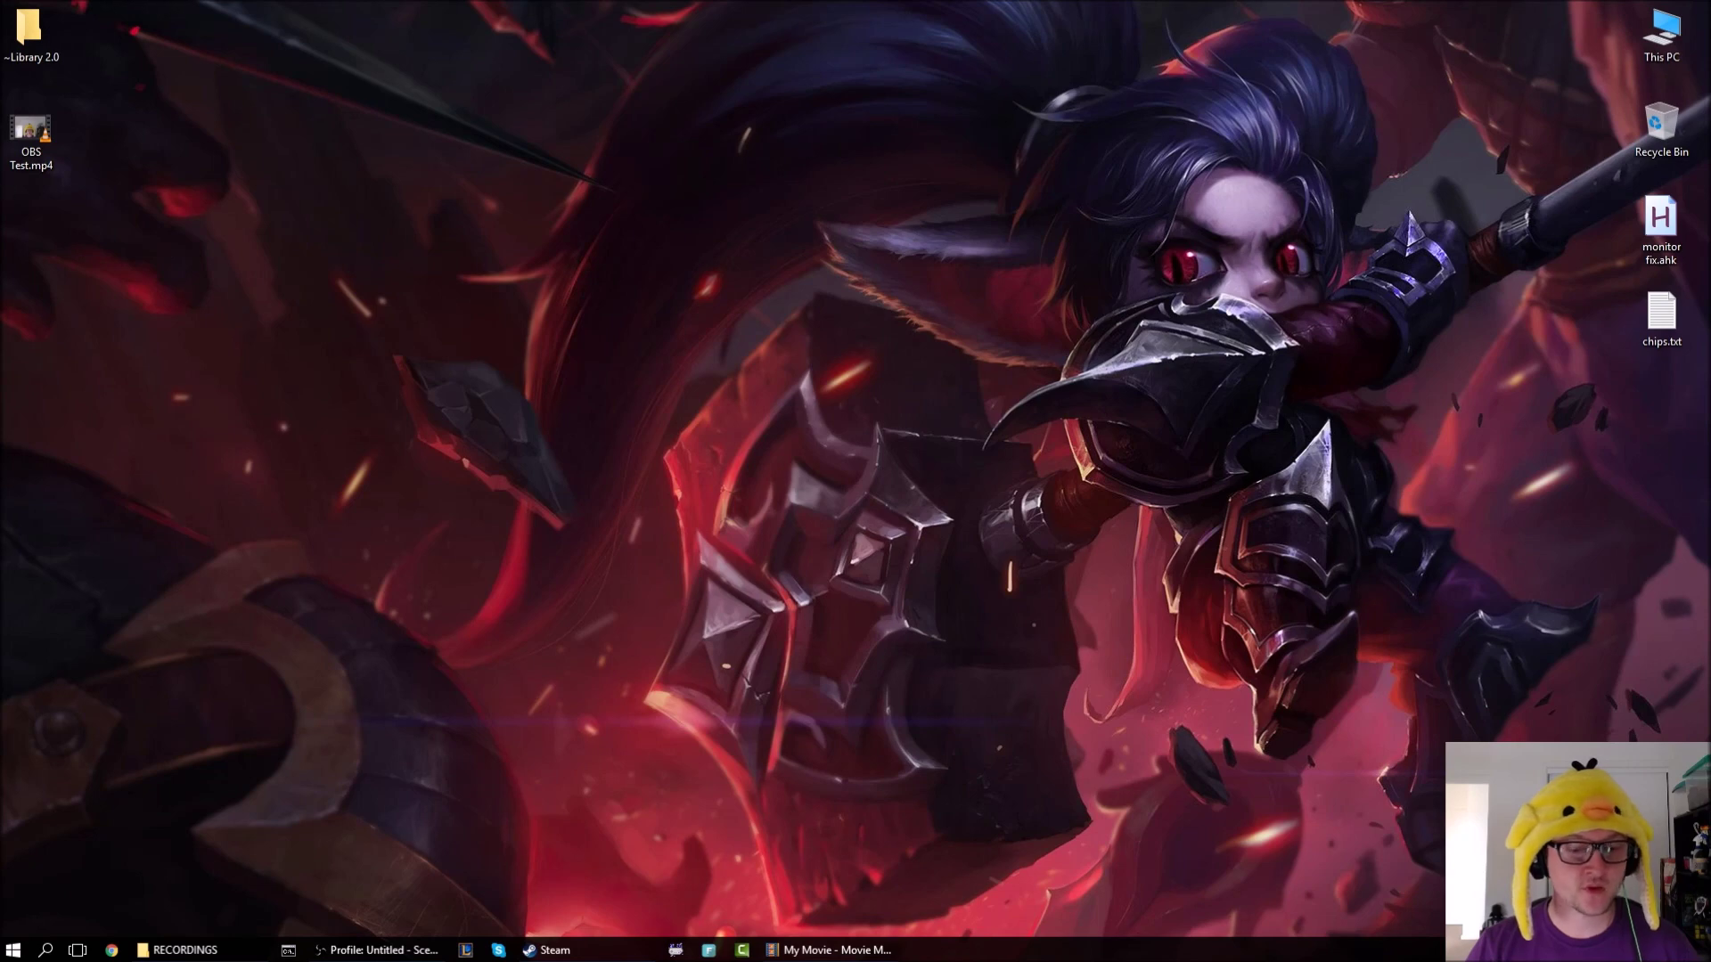
{"action": "left_click", "coordinate": [378, 950]}
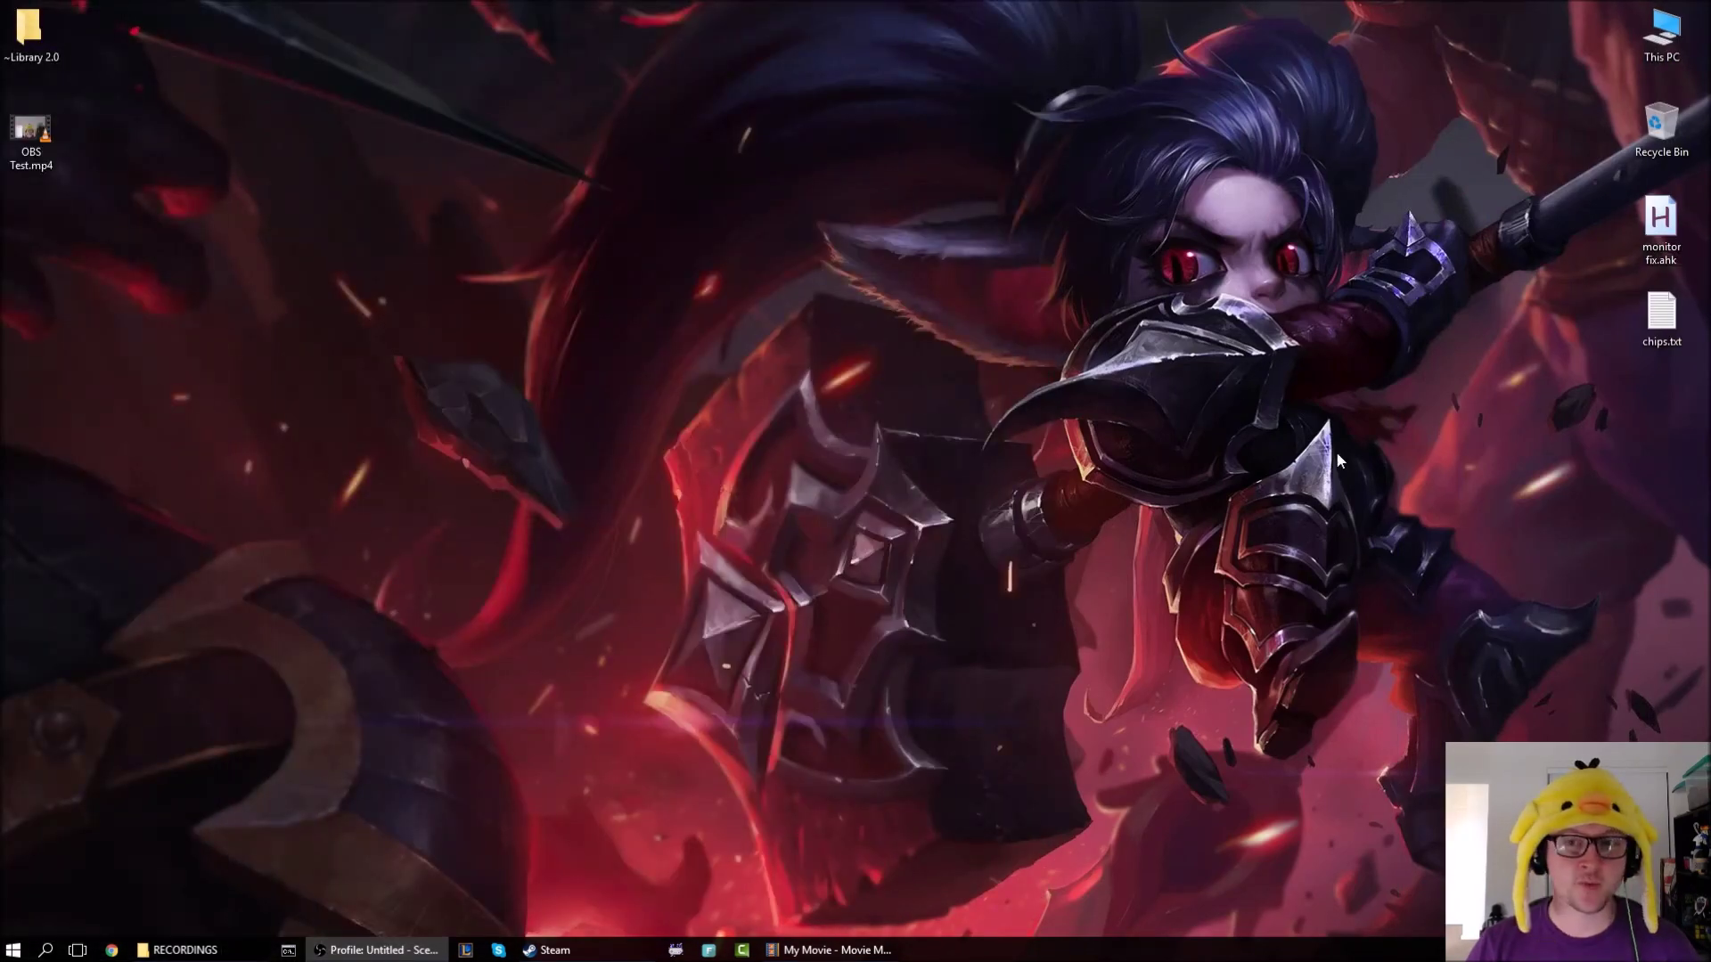
Play OBS Test.mp4 from the desktop full screen in VLC media player, and return to Movie Maker.
{"action": "double_click", "coordinate": [40, 143]}
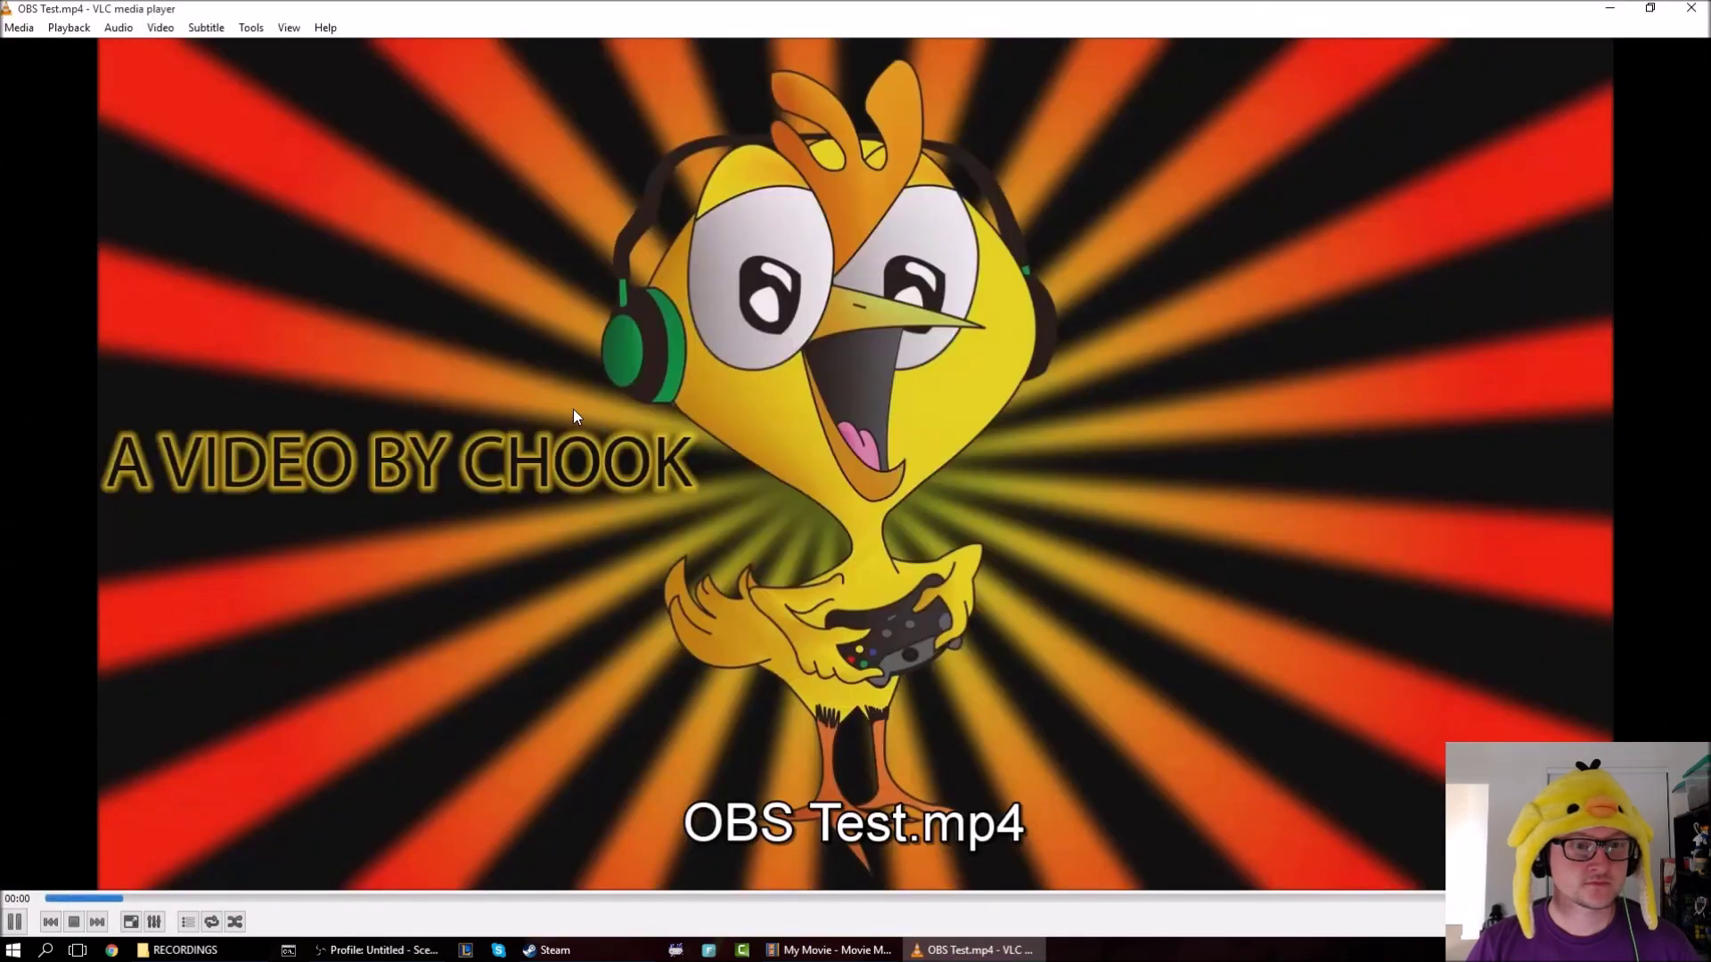
{"action": "double_click", "coordinate": [574, 409]}
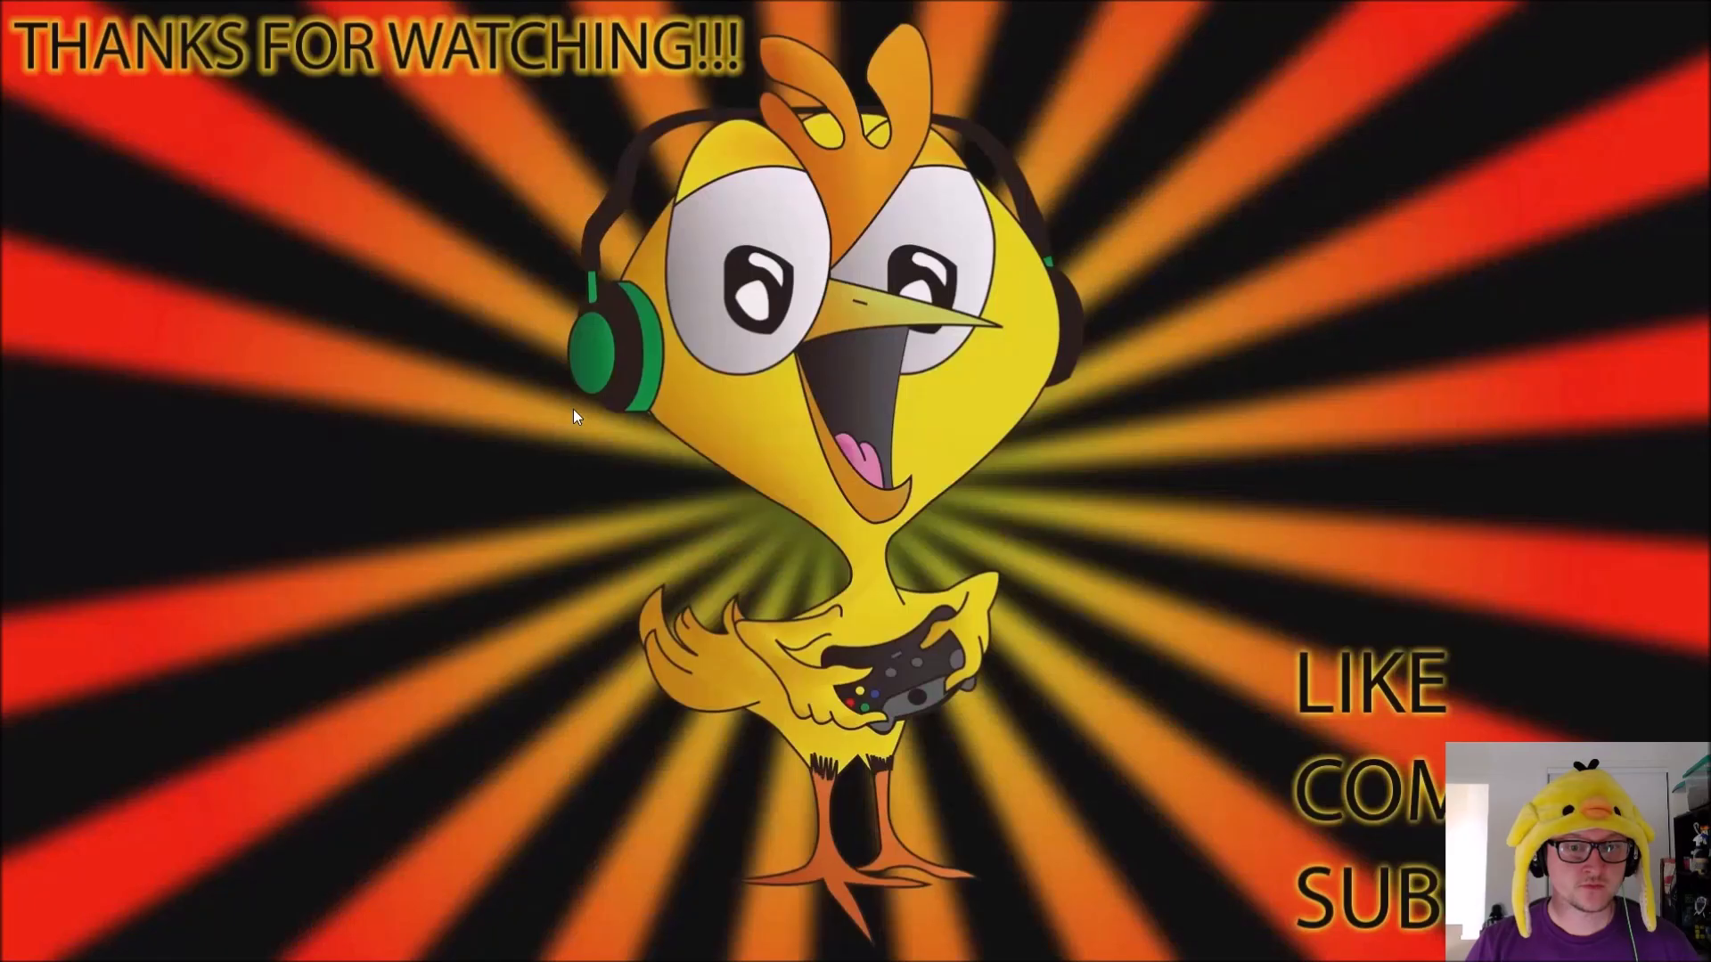
{"action": "double_click", "coordinate": [574, 409]}
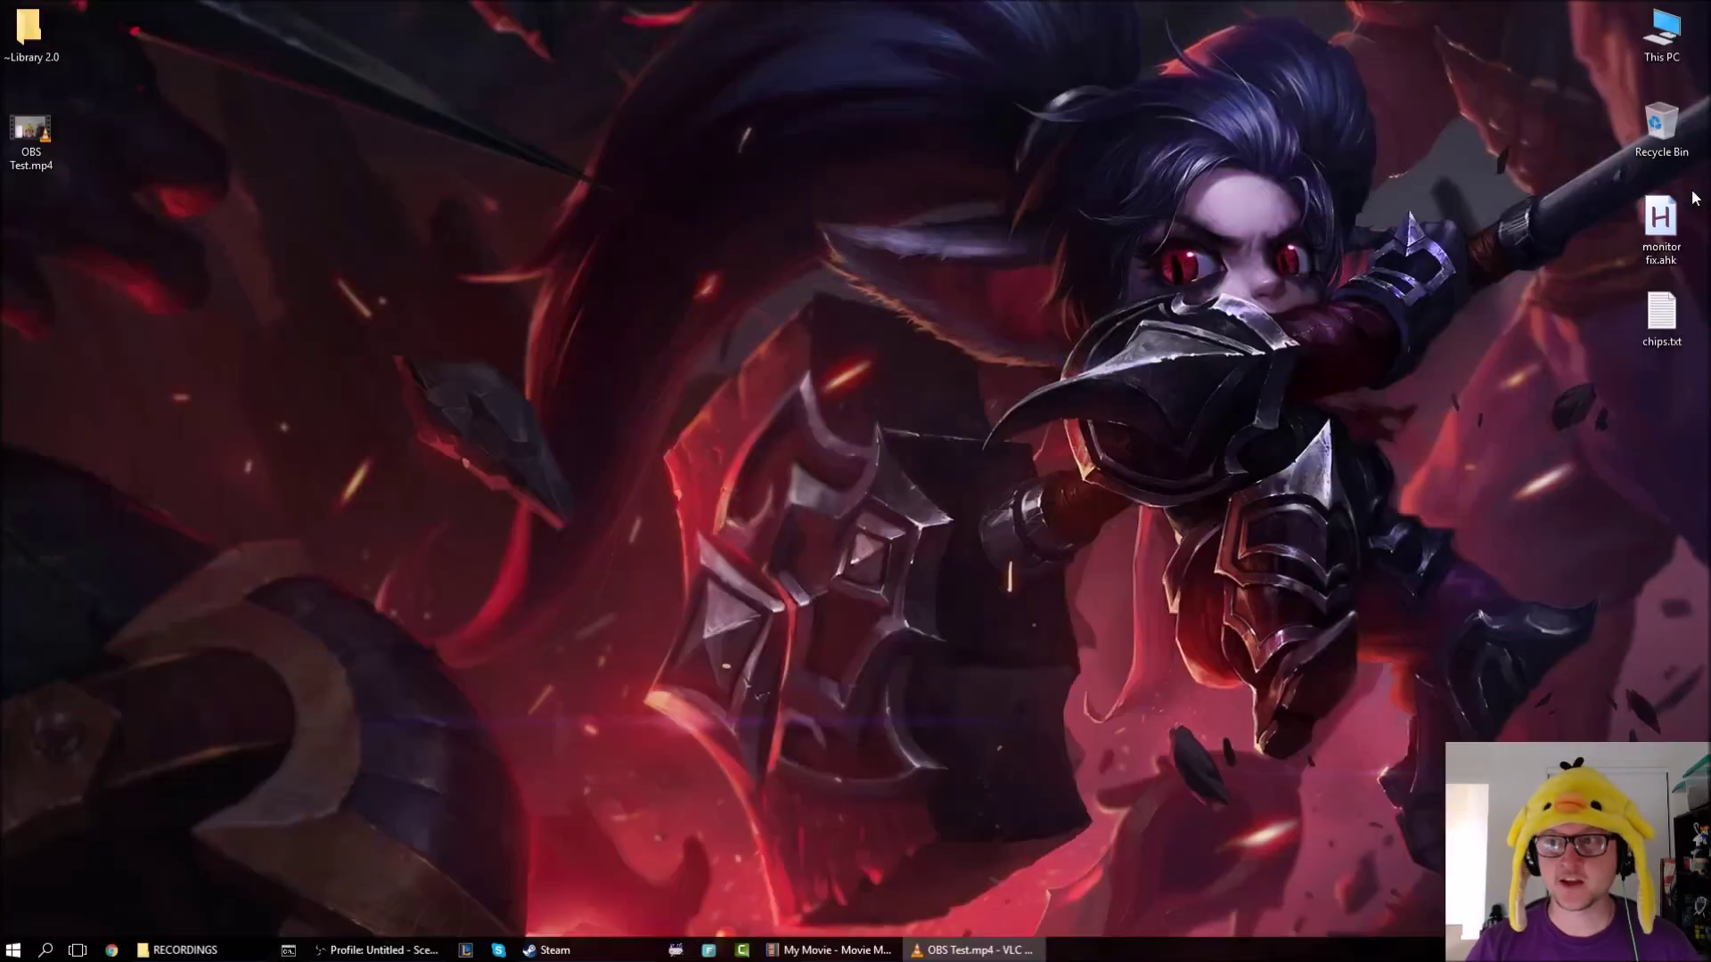
{"action": "left_click", "coordinate": [1690, 9]}
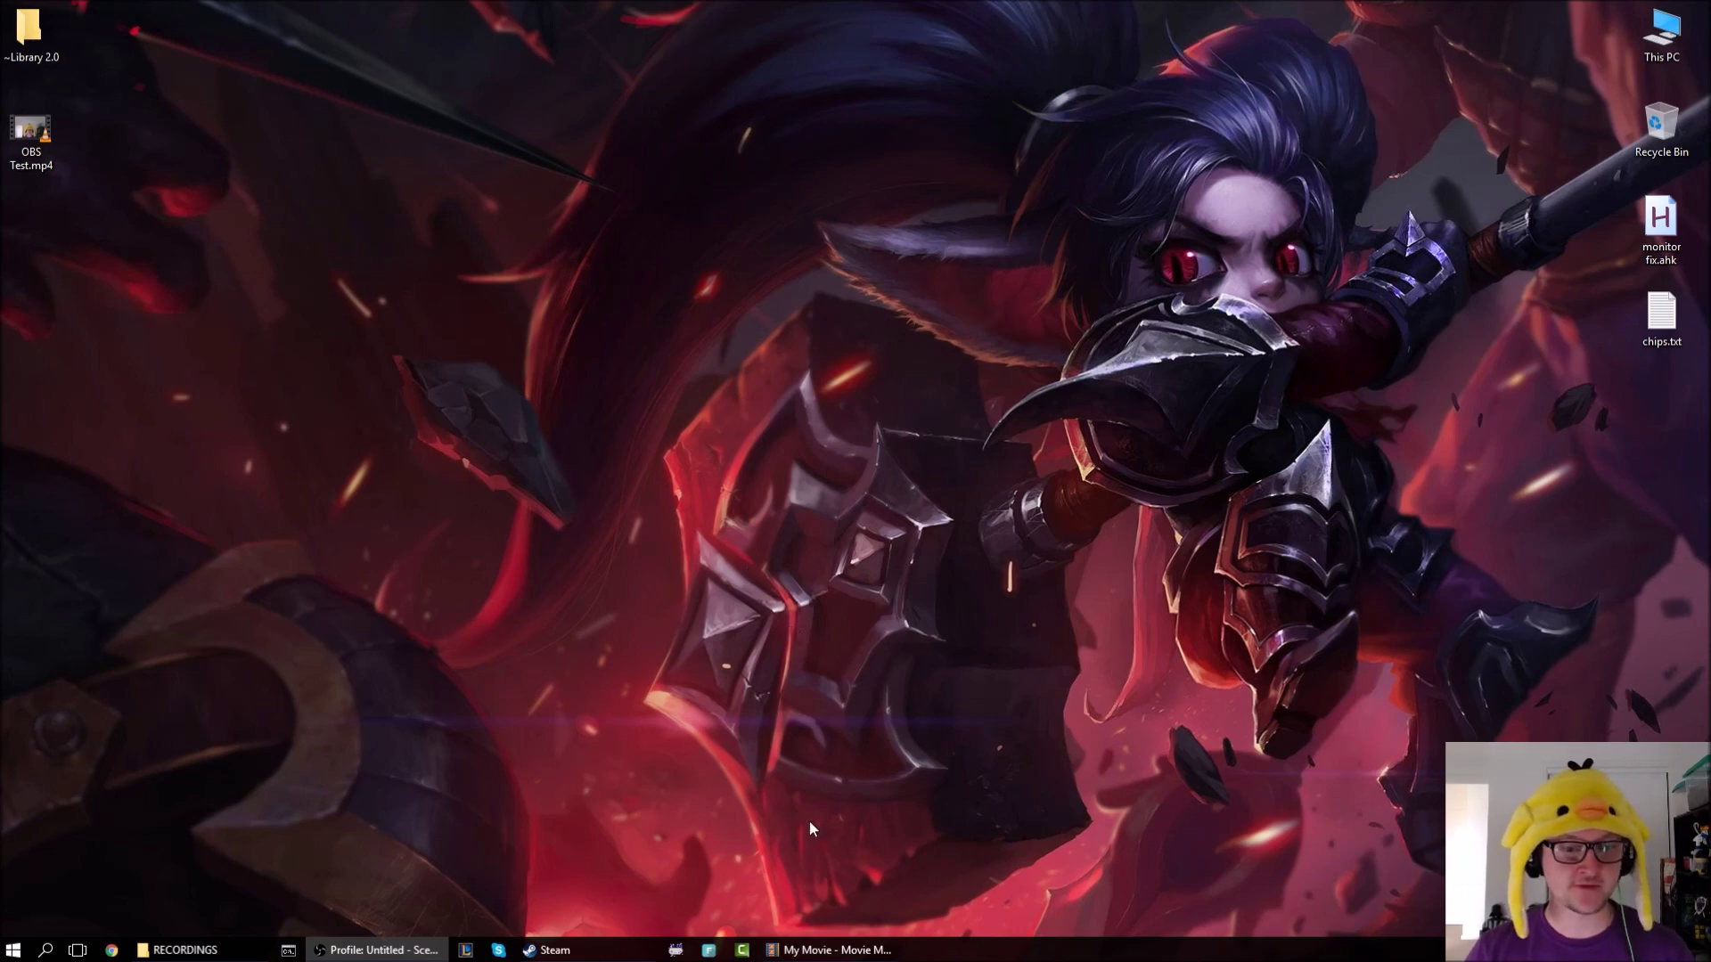
{"action": "left_click", "coordinate": [829, 950]}
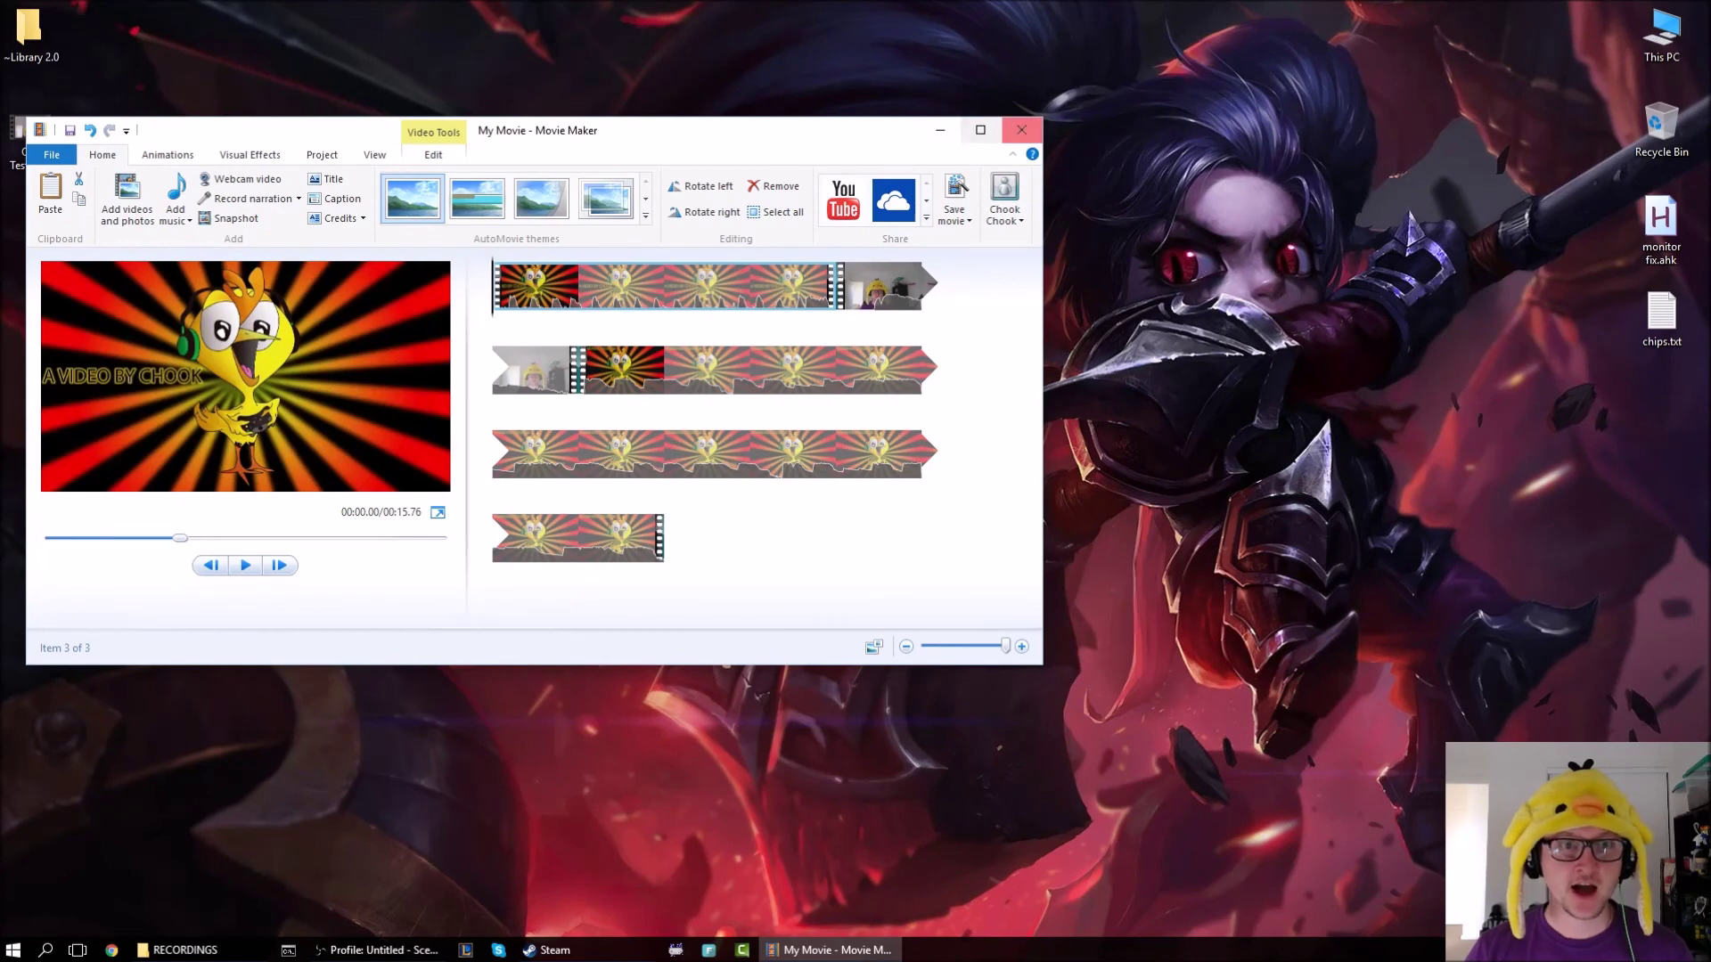
Close Movie Maker without saving My Movie, start it again, and decline to restore the last project.
{"action": "left_click", "coordinate": [1020, 129]}
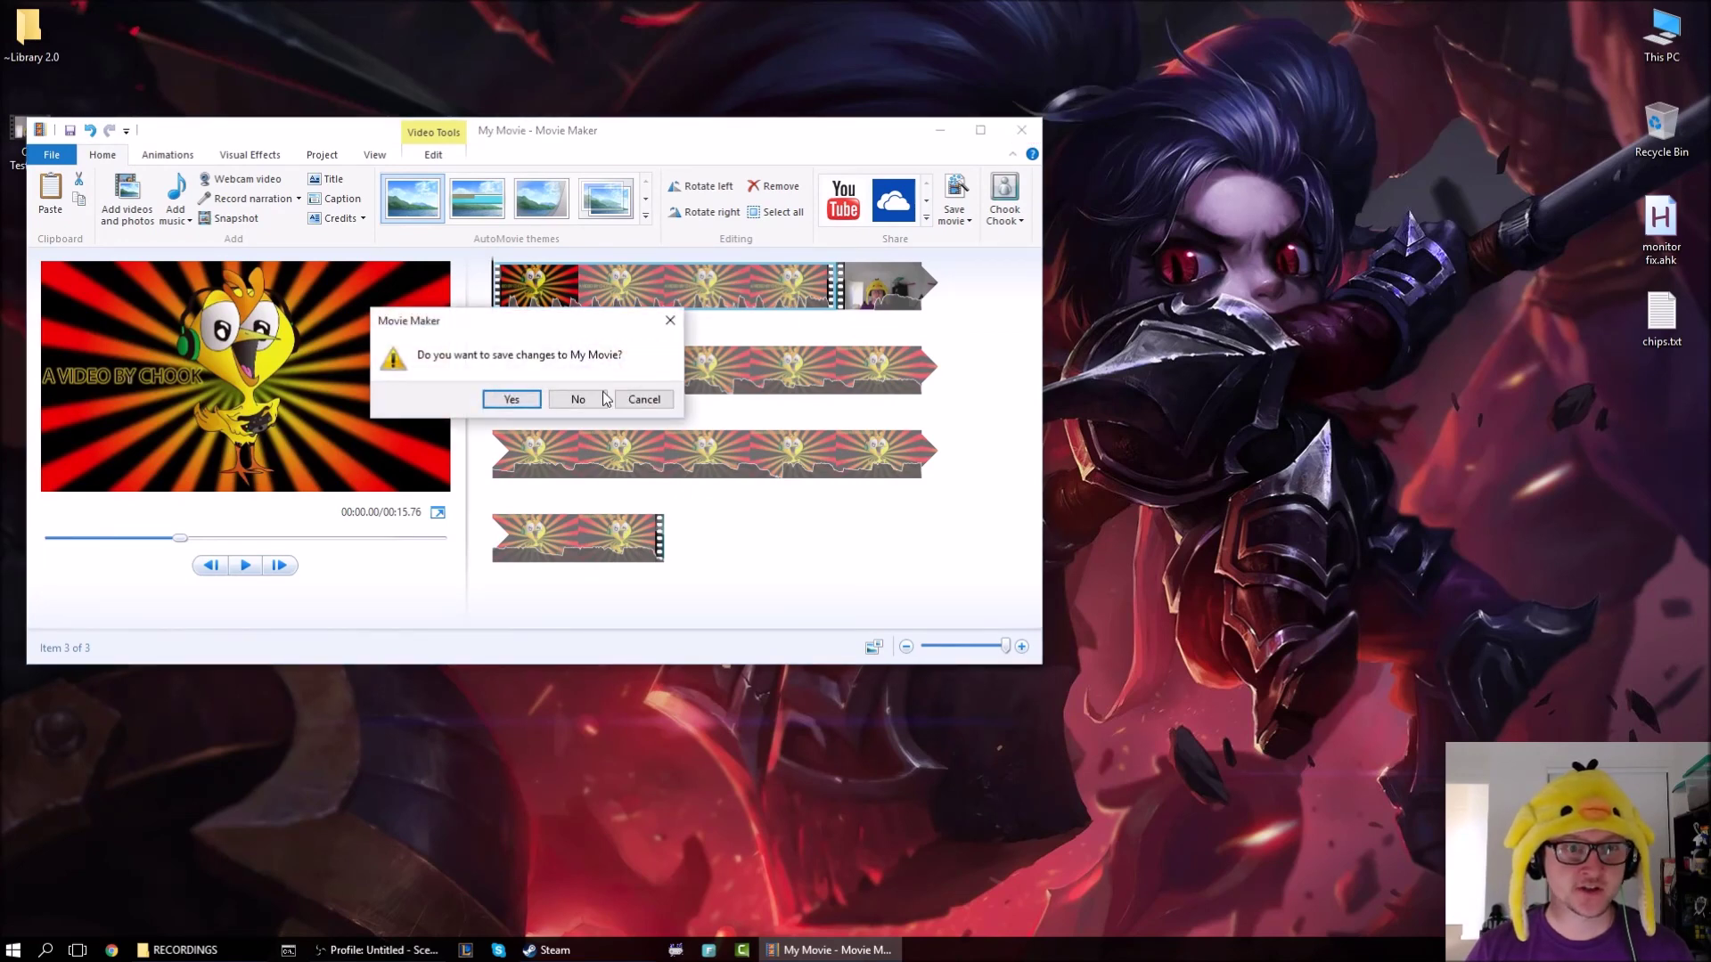
{"action": "left_click", "coordinate": [584, 398]}
{"action": "left_click", "coordinate": [13, 950]}
{"action": "left_click", "coordinate": [407, 619]}
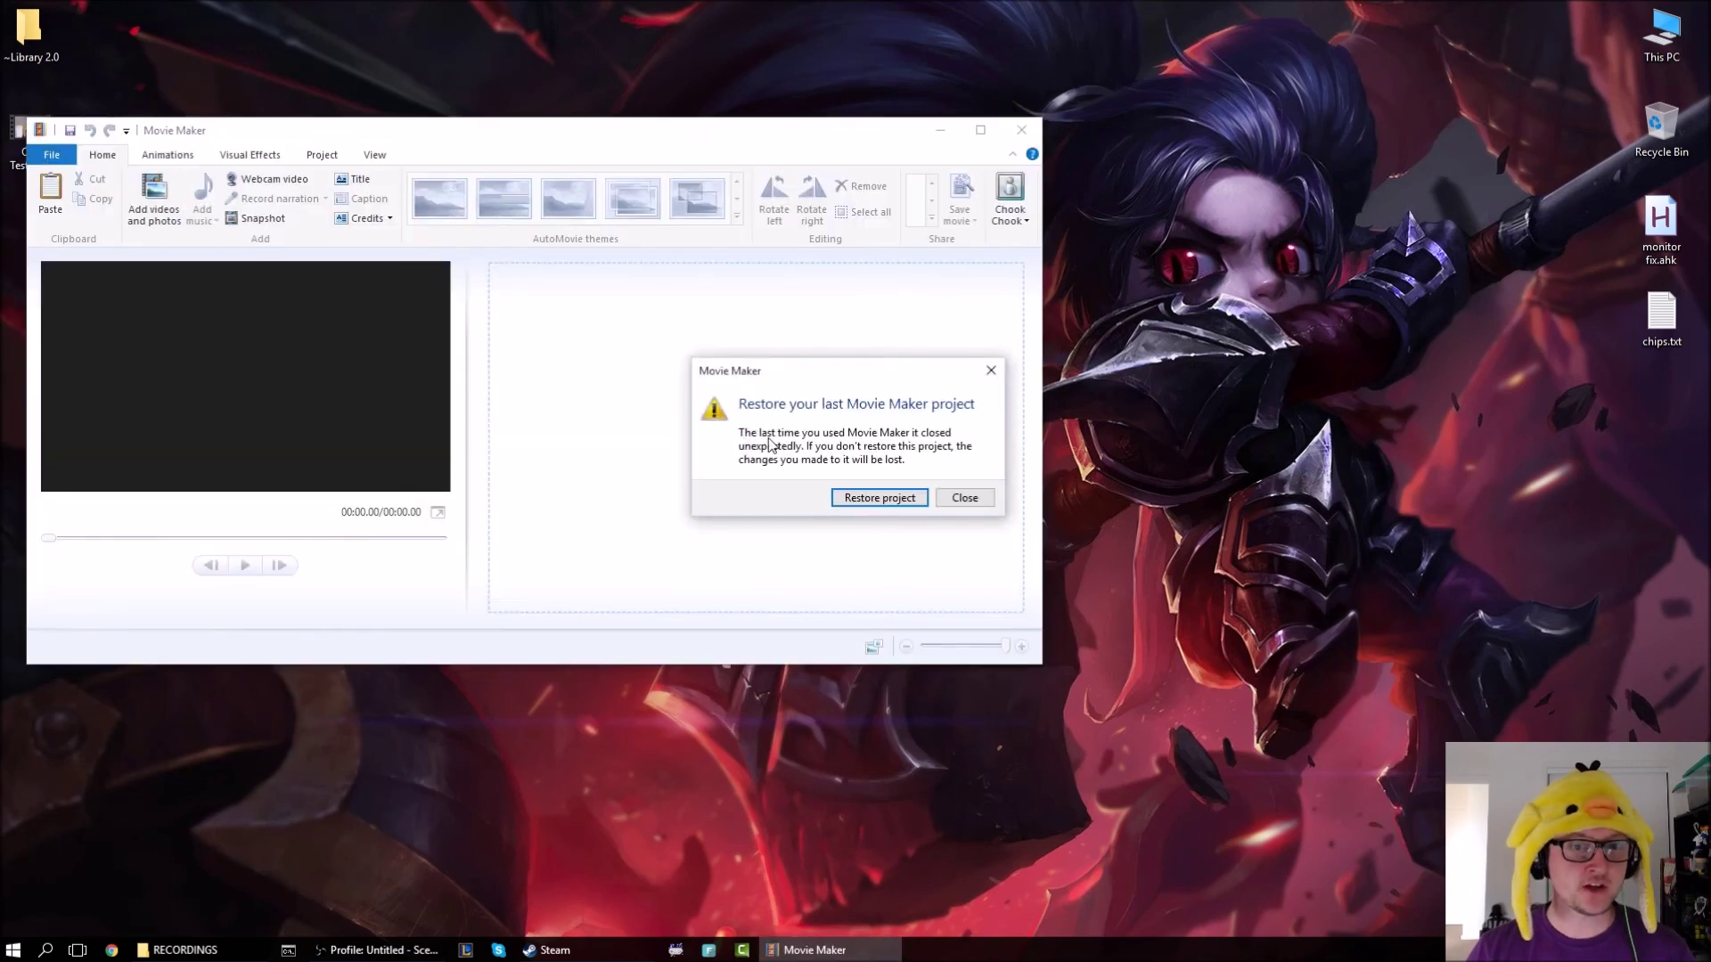
{"action": "left_click", "coordinate": [959, 500]}
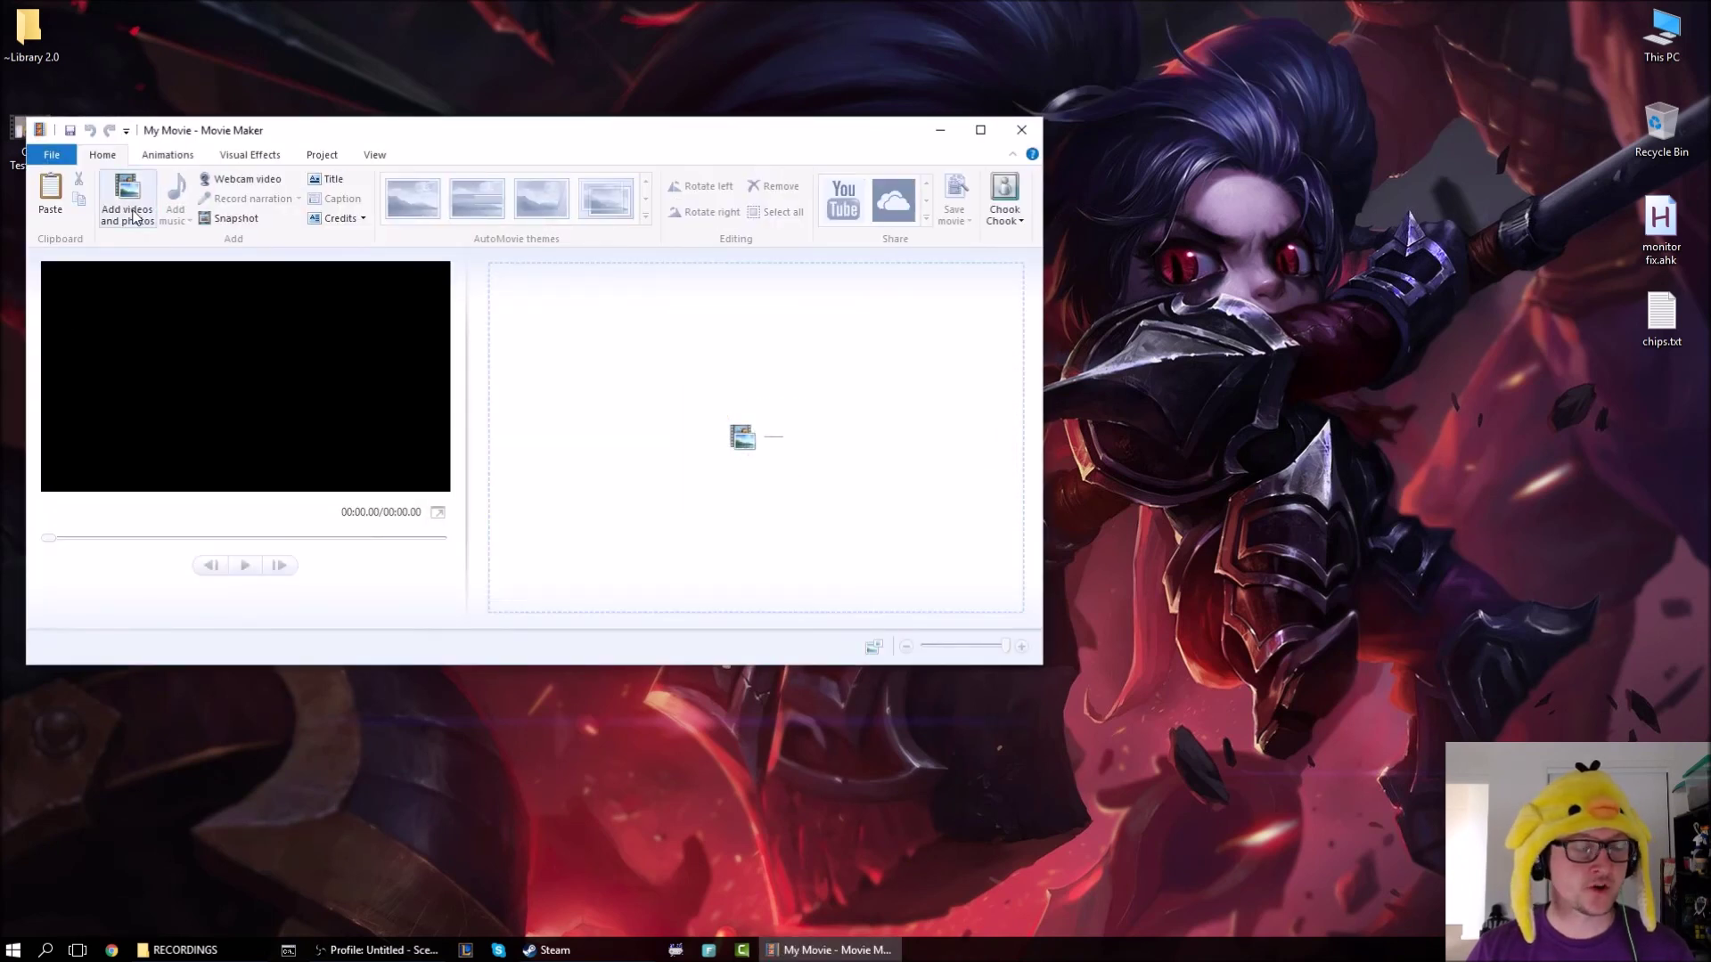
Add the gameplay video Ahri Mid [5.23].mp4 from the LoL RAW 5.23 DONE folder to the empty movie.
{"action": "left_click", "coordinate": [128, 203]}
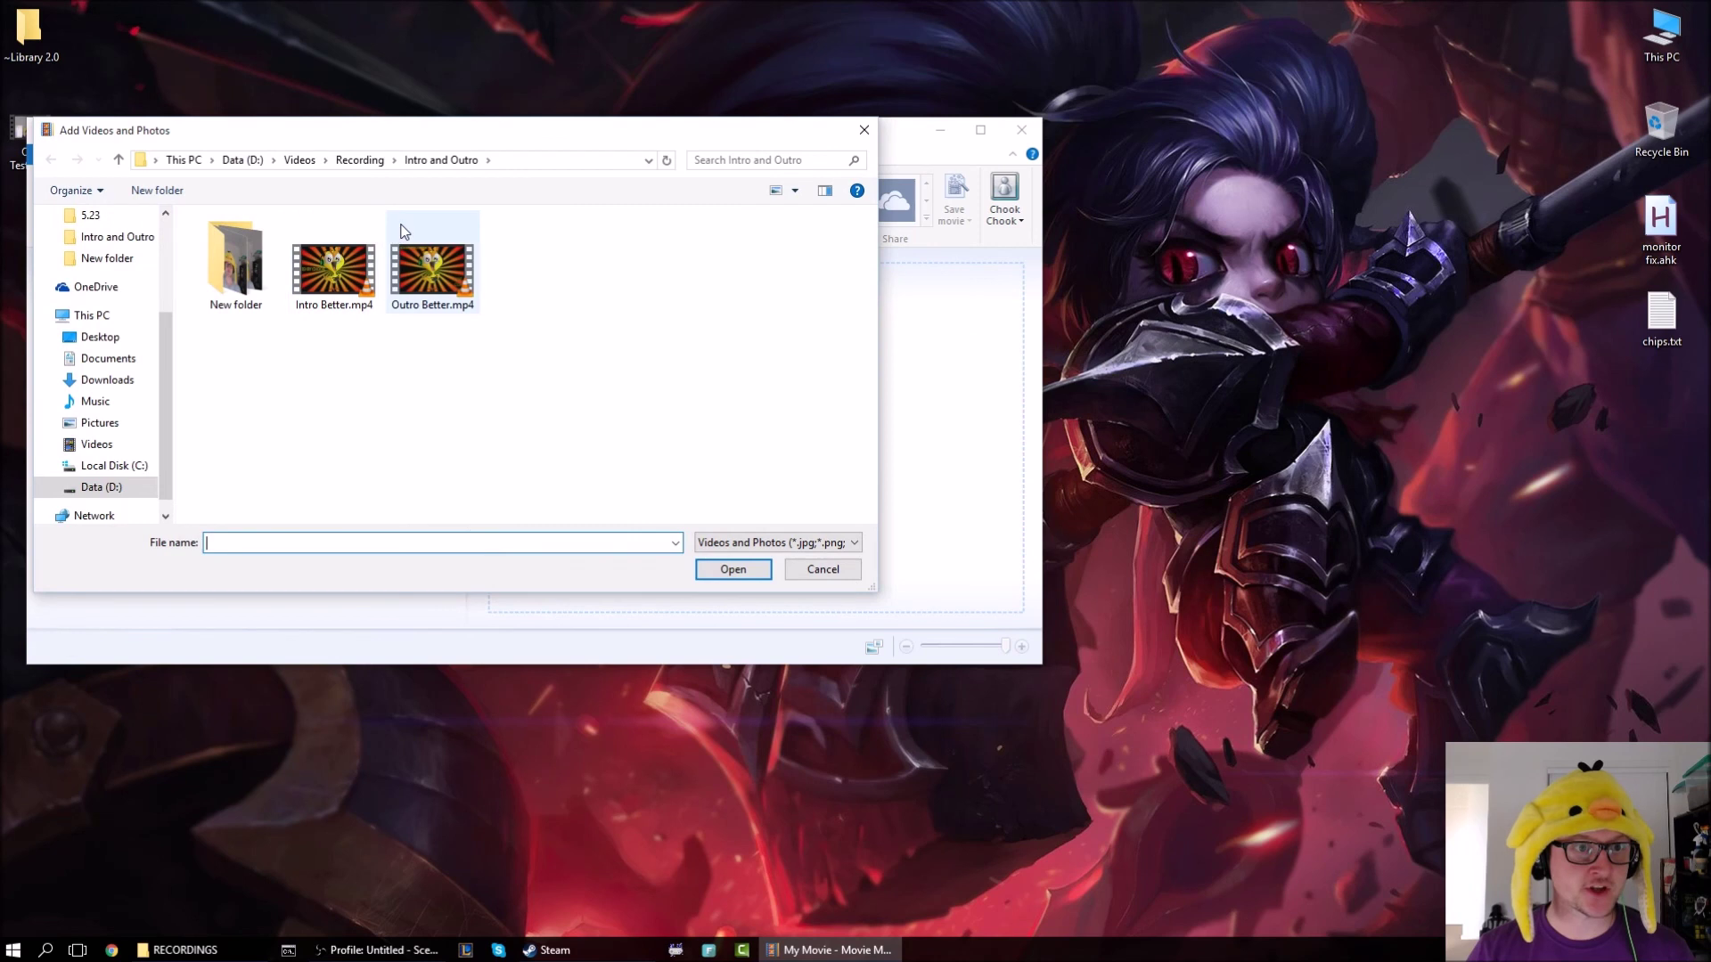
{"action": "left_click", "coordinate": [368, 167]}
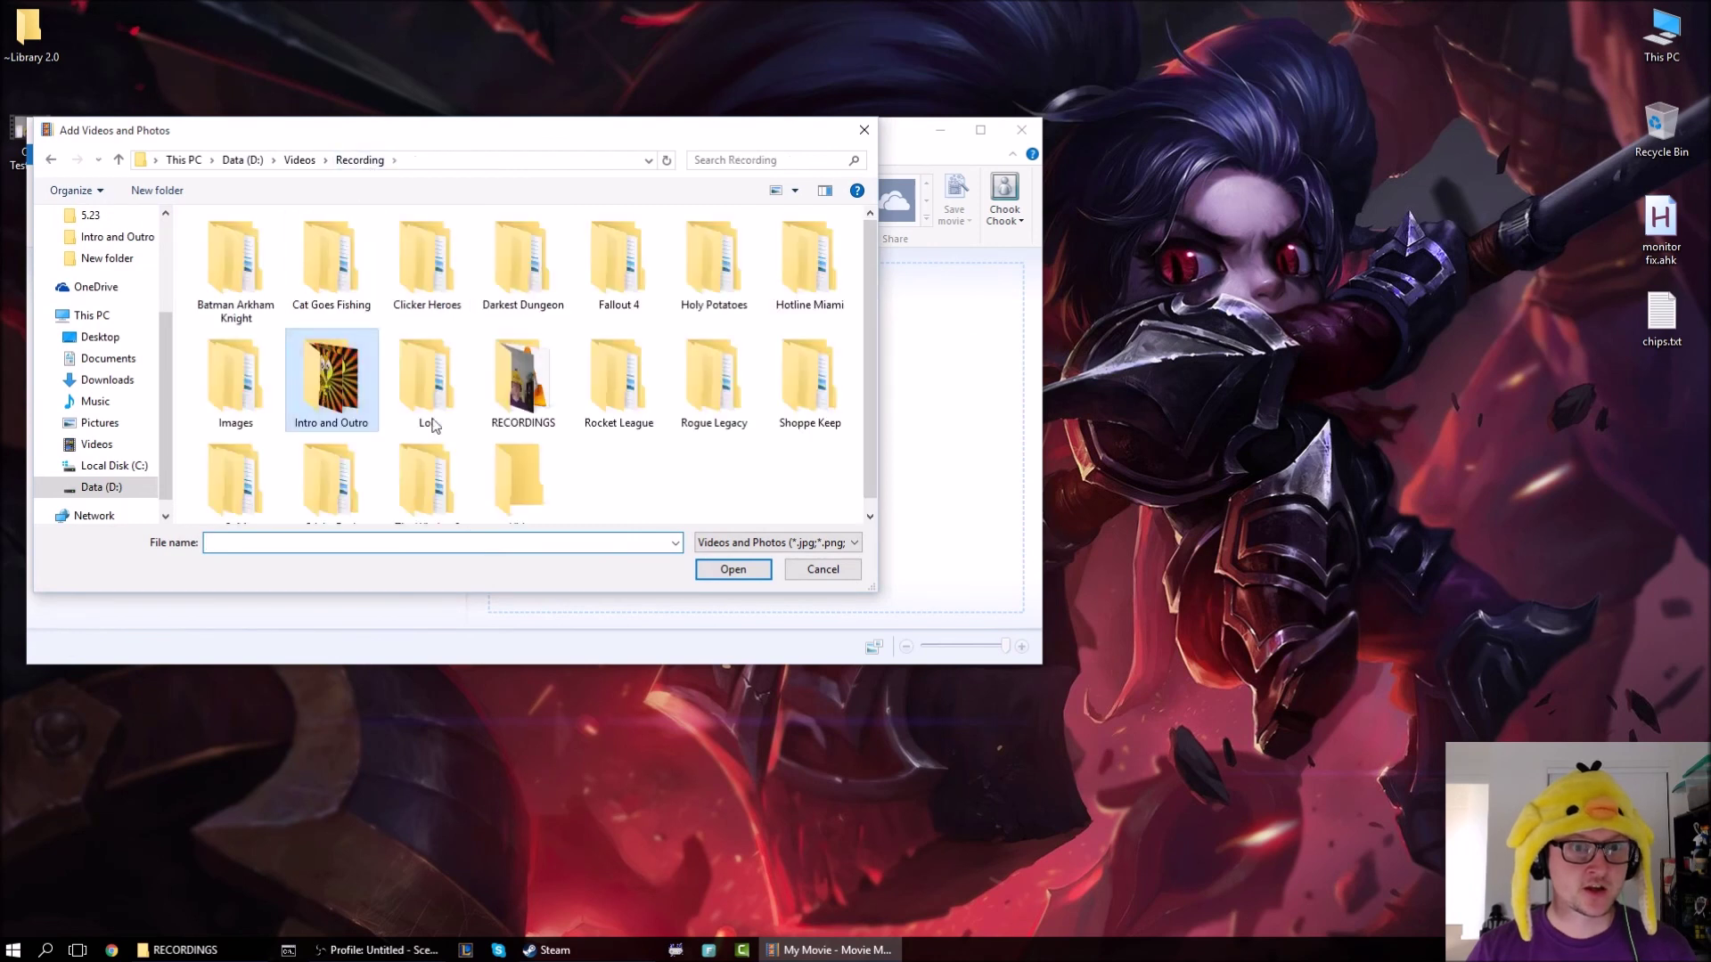
{"action": "double_click", "coordinate": [418, 375]}
{"action": "double_click", "coordinate": [436, 272]}
{"action": "double_click", "coordinate": [432, 356]}
{"action": "left_click", "coordinate": [247, 303]}
{"action": "double_click", "coordinate": [247, 302]}
{"action": "left_click", "coordinate": [249, 292]}
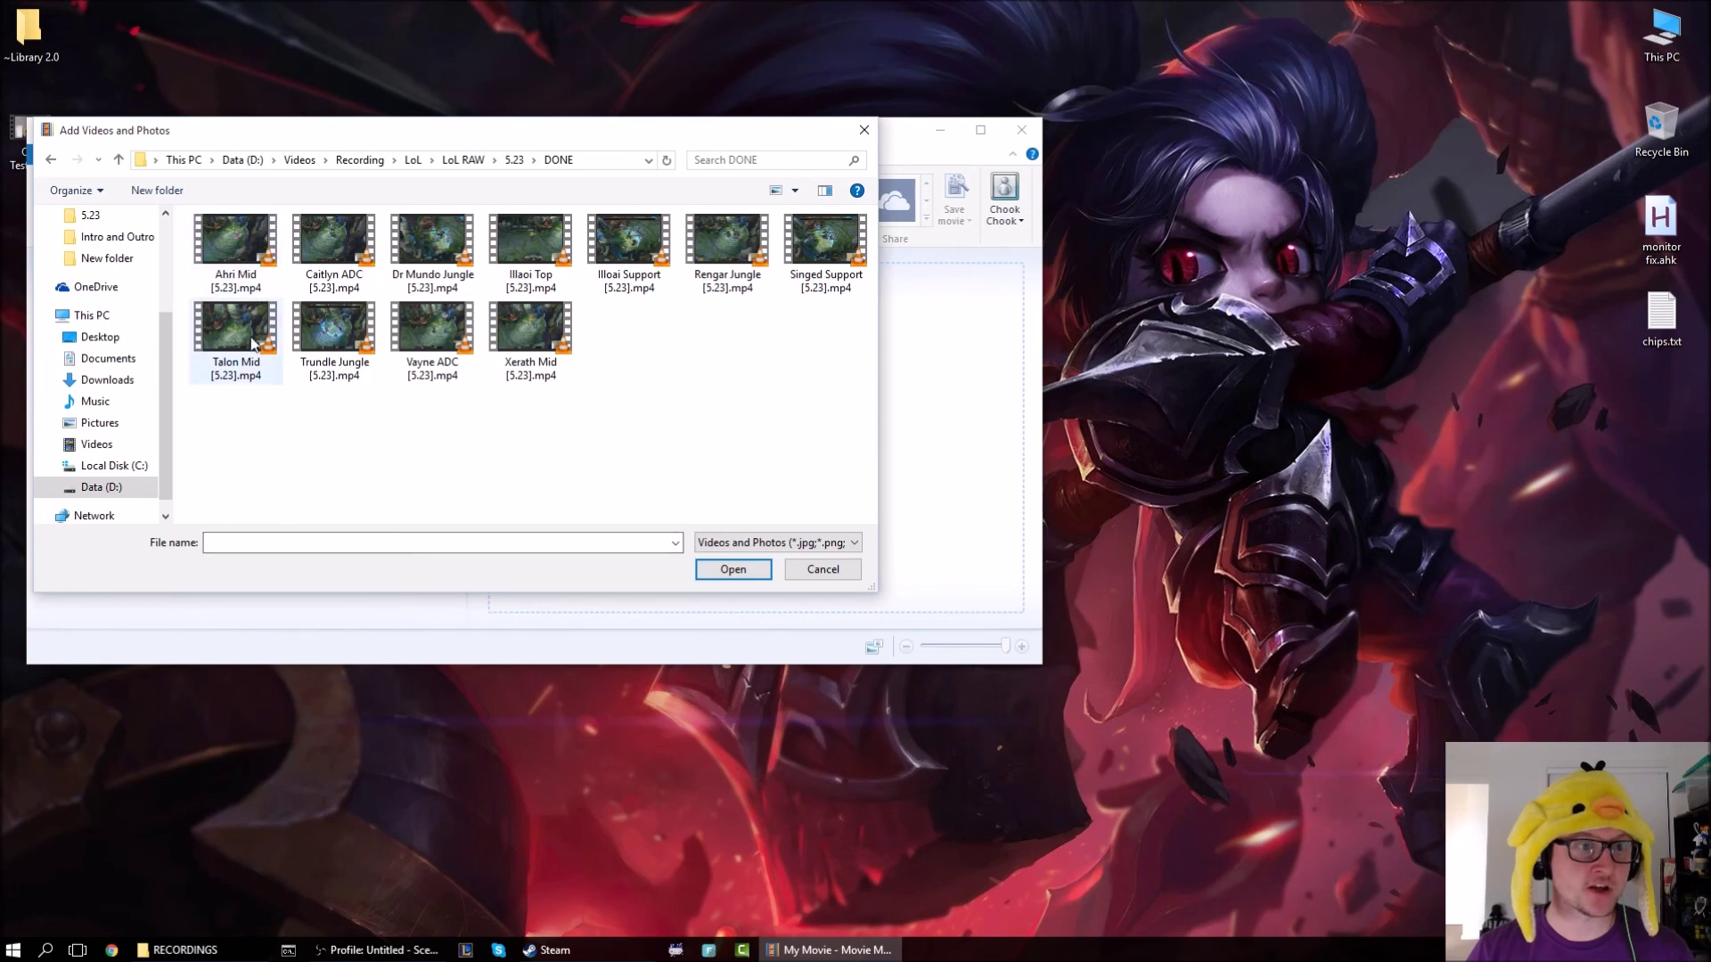
{"action": "double_click", "coordinate": [249, 287]}
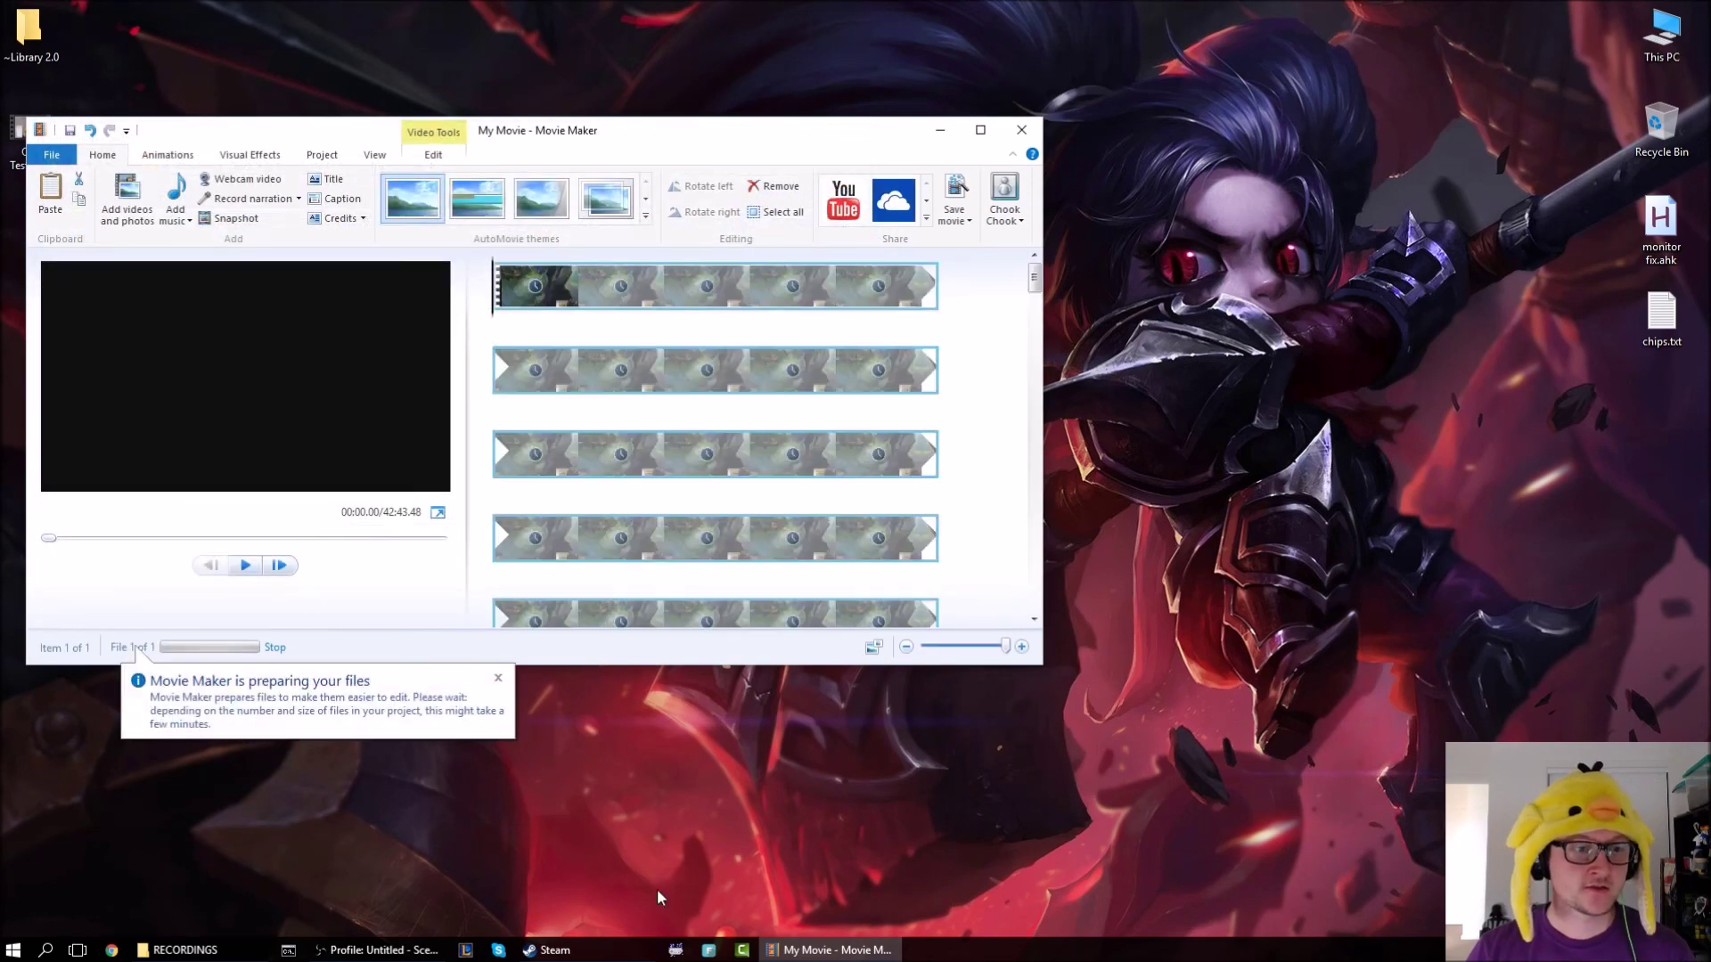
Try to export the gameplay movie to the Desktop as an MPEG-4/H.264 file named seqasda, and cancel the export.
{"action": "left_click", "coordinate": [955, 218]}
{"action": "left_click", "coordinate": [980, 324]}
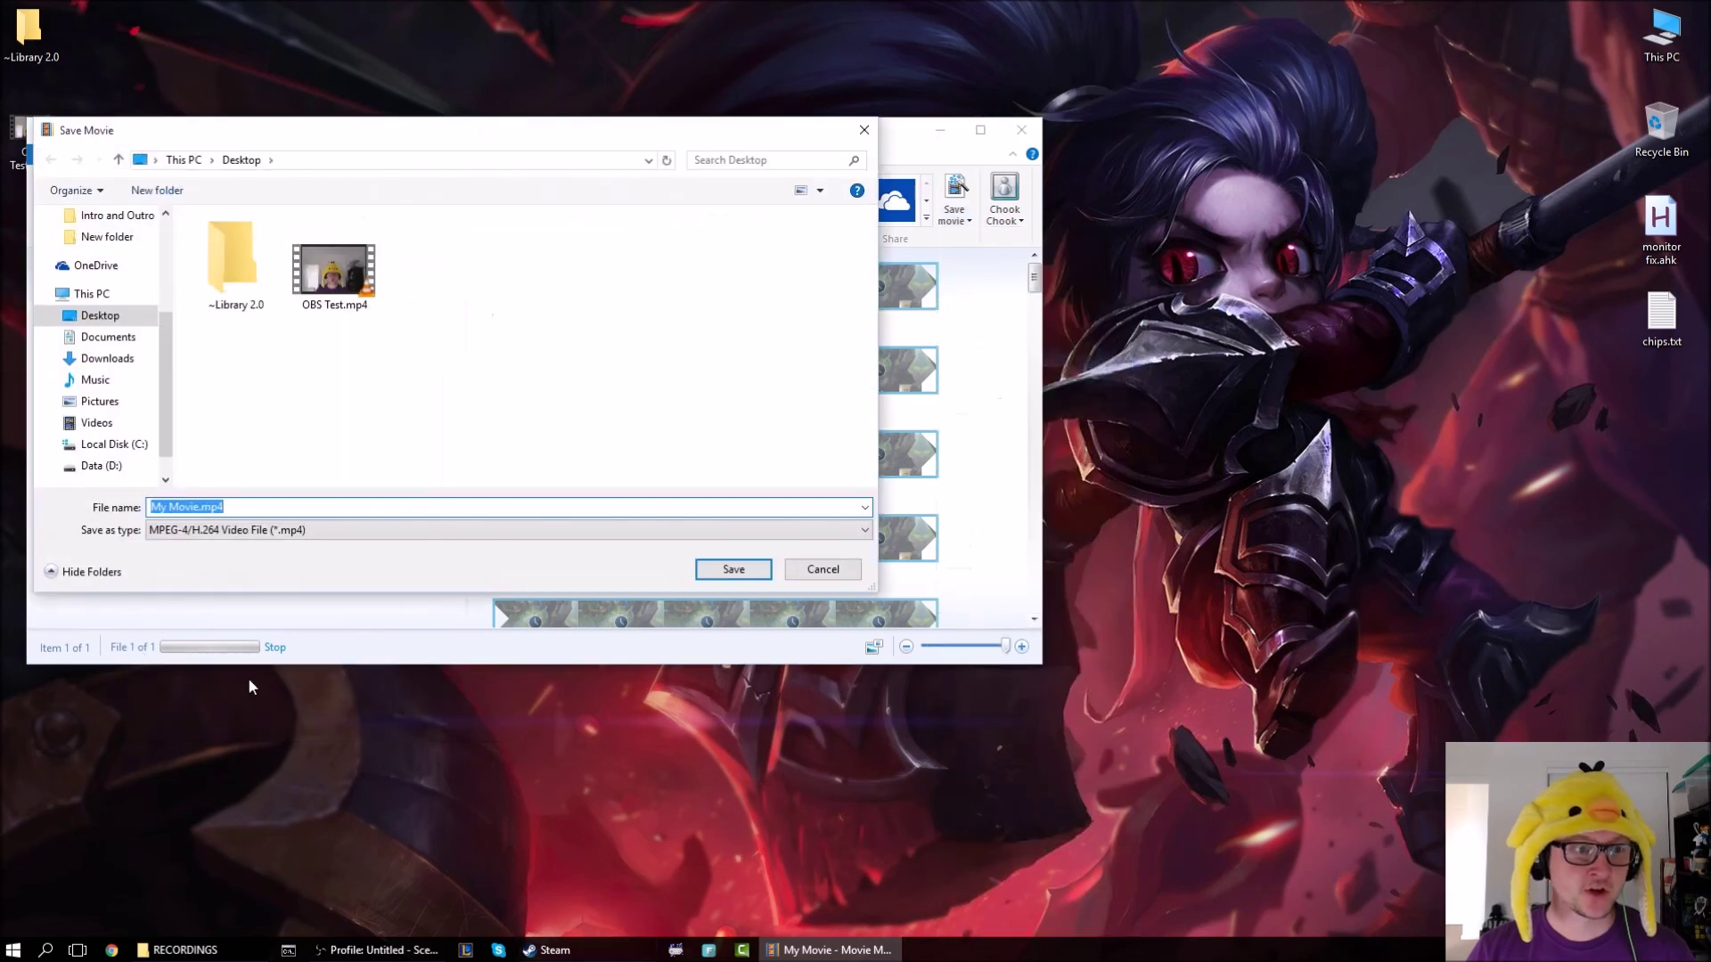
{"action": "type", "text": "Ahri Mid"}
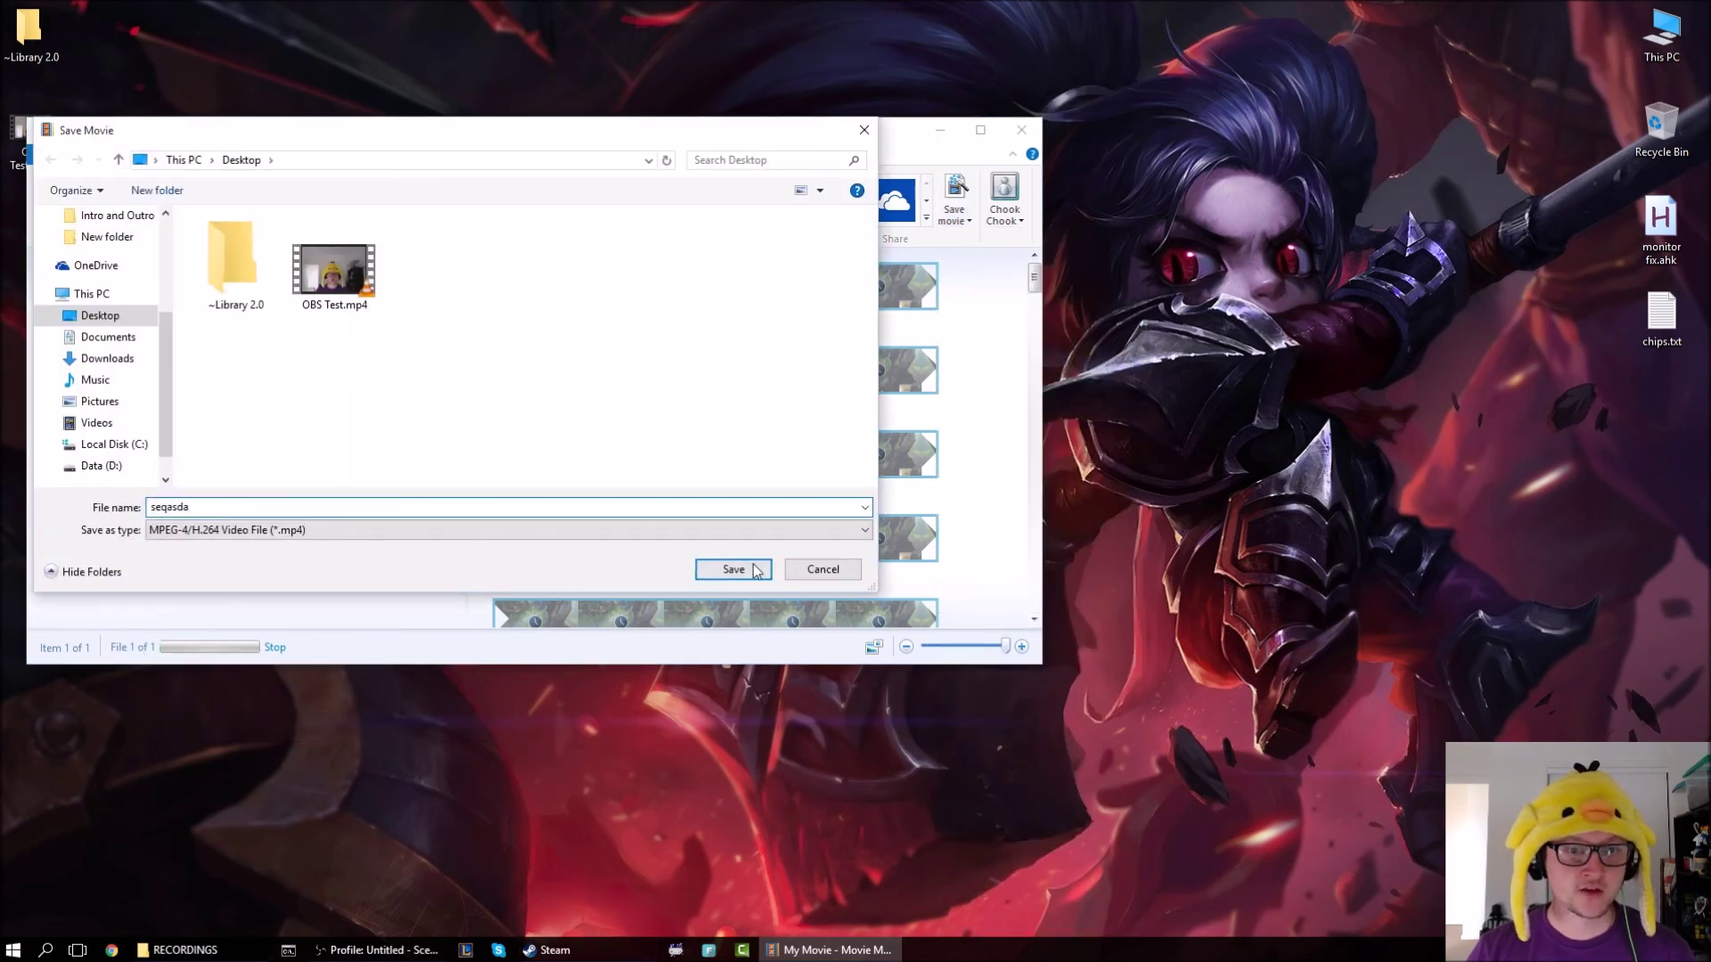
{"action": "left_click", "coordinate": [734, 569]}
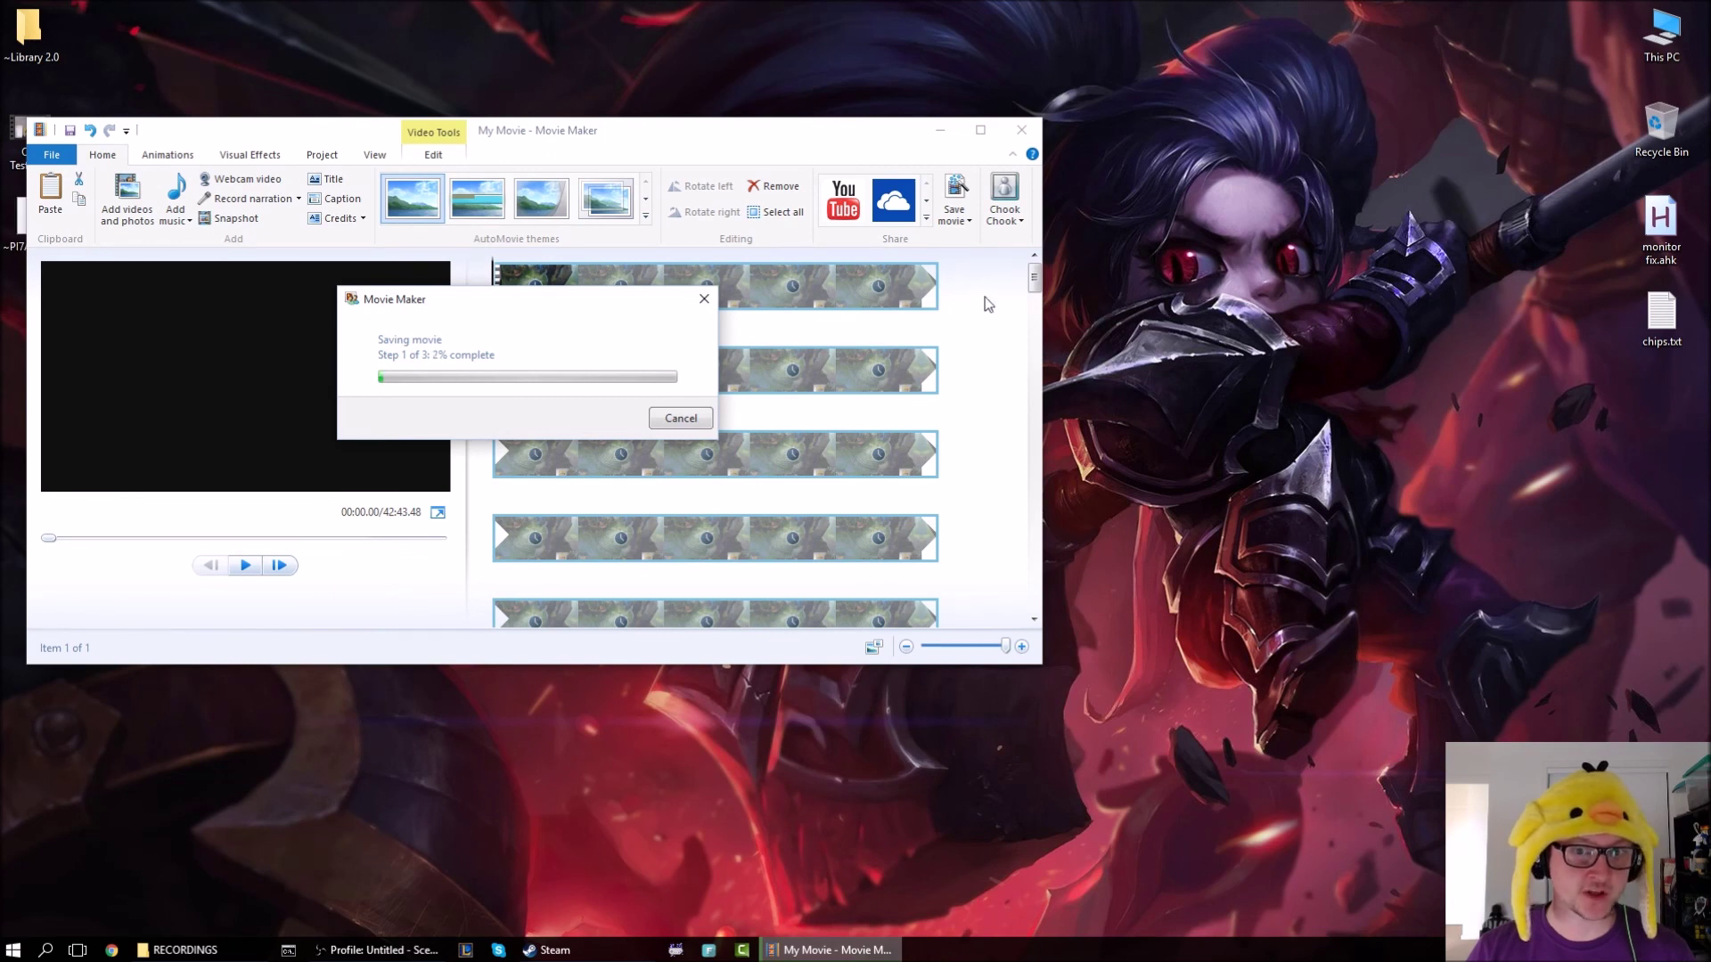
{"action": "left_click", "coordinate": [680, 418]}
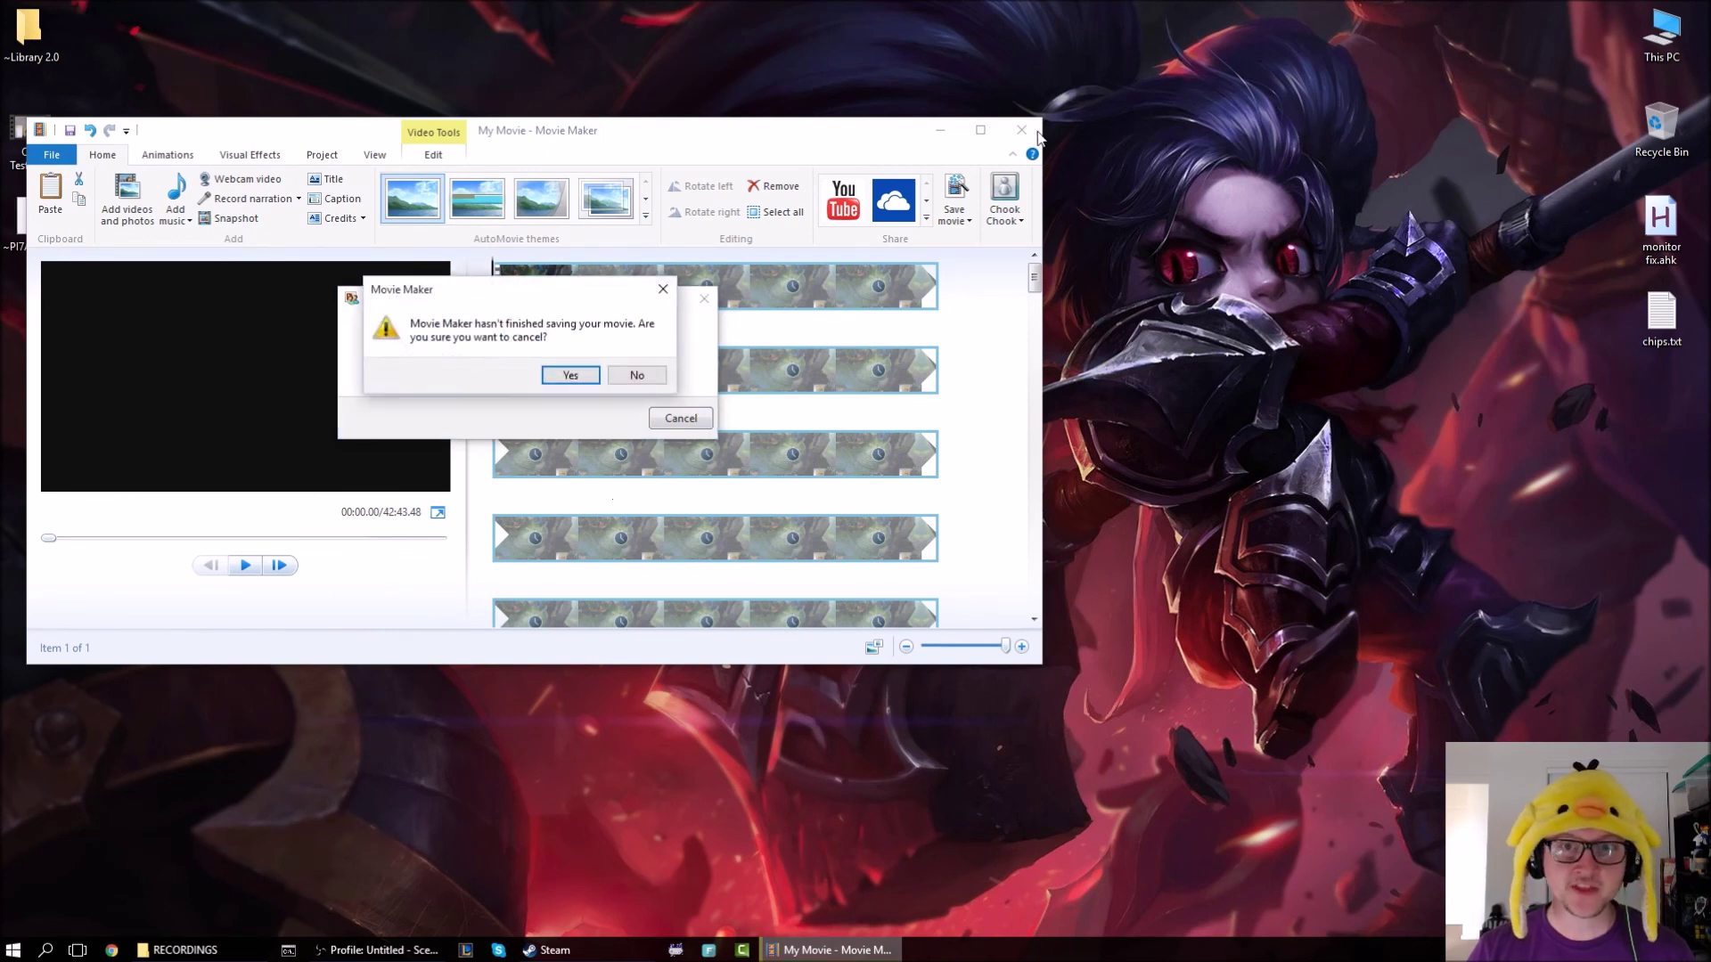
{"action": "left_click", "coordinate": [597, 375]}
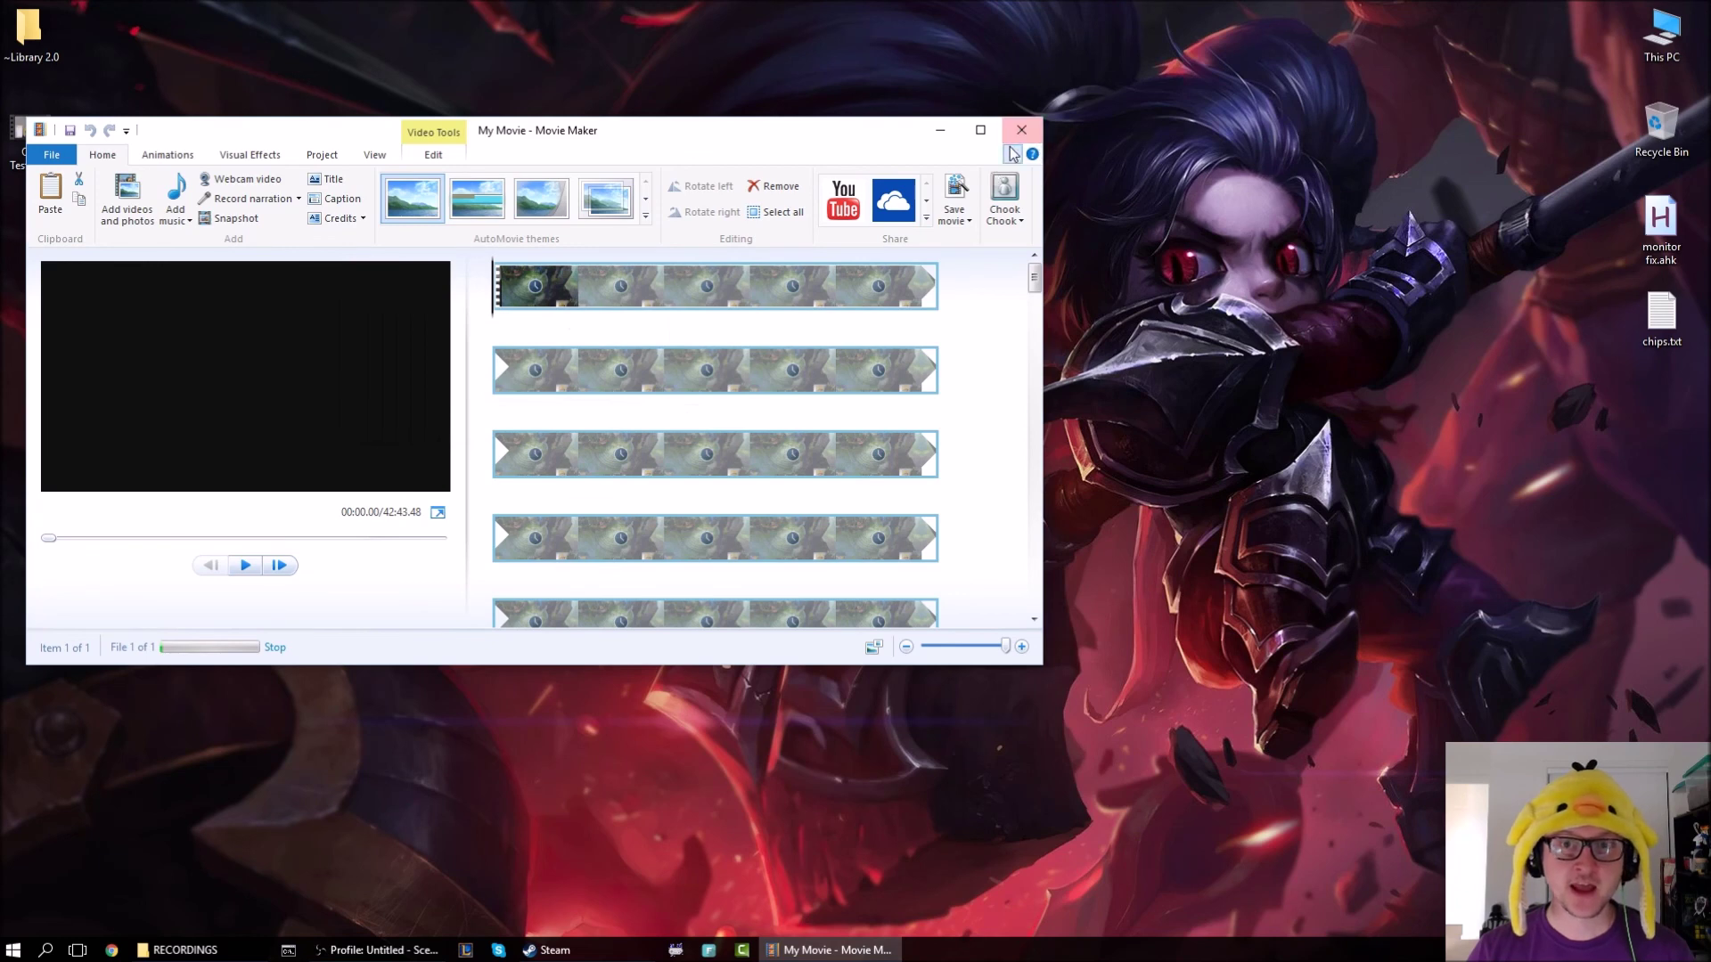
Close Movie Maker without saving the changes to My Movie.
{"action": "left_click", "coordinate": [1013, 154]}
{"action": "left_click", "coordinate": [1021, 130]}
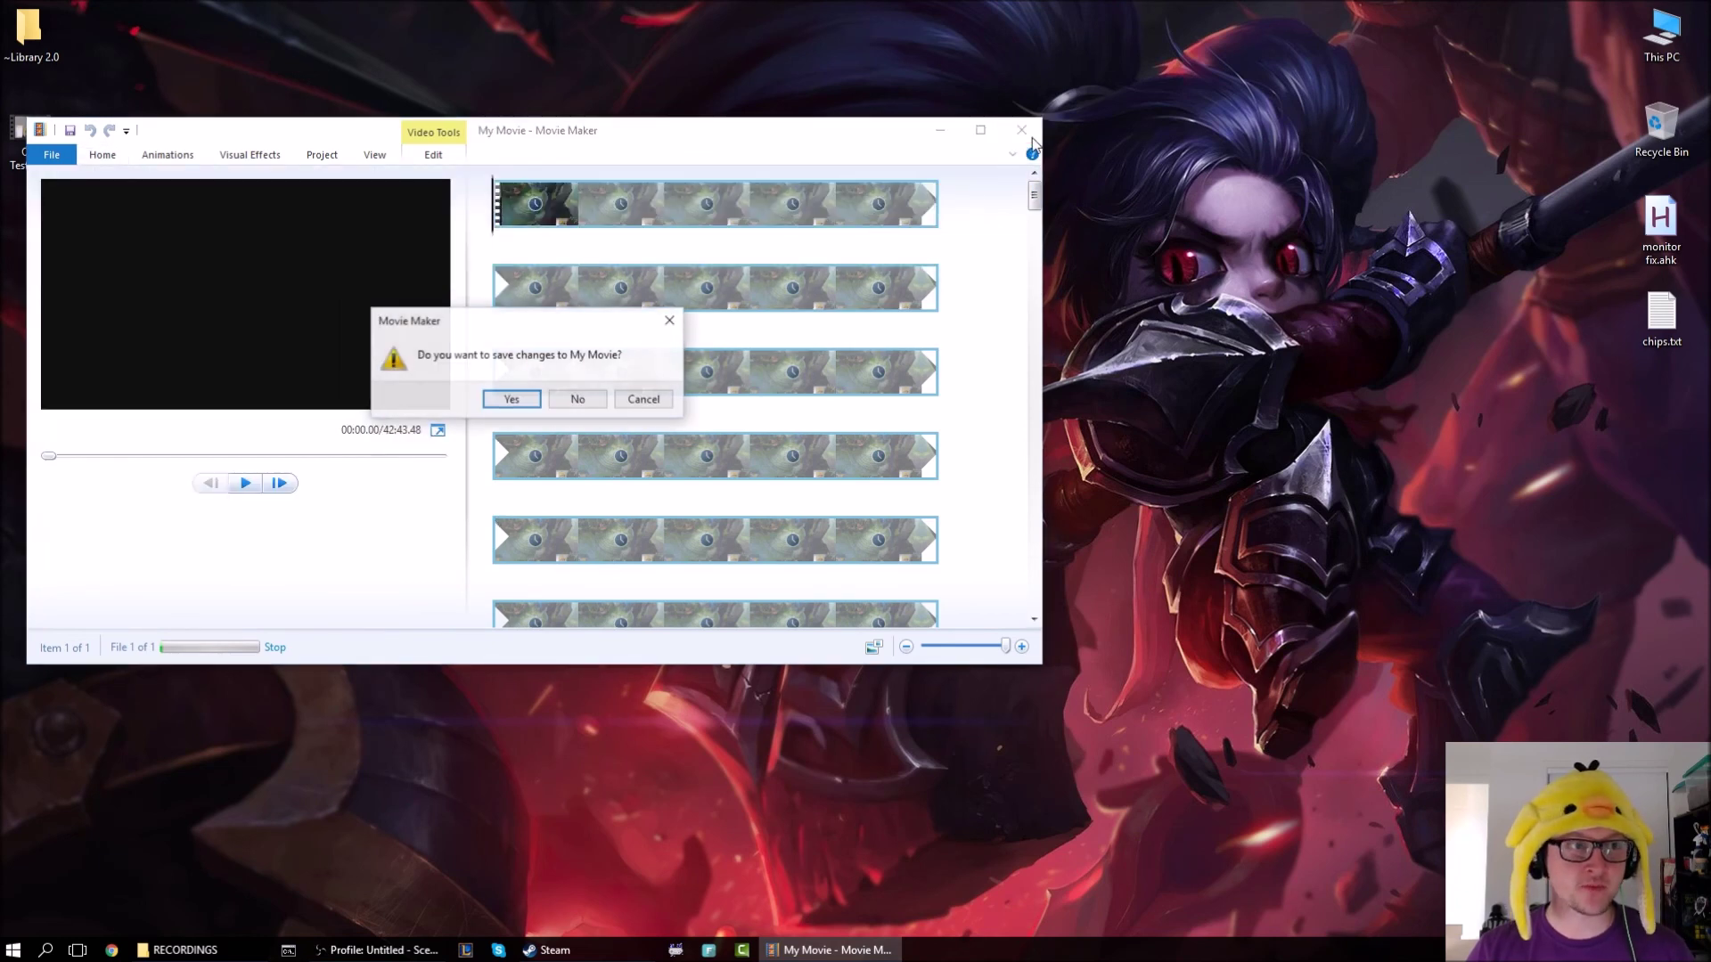
{"action": "left_click", "coordinate": [584, 398]}
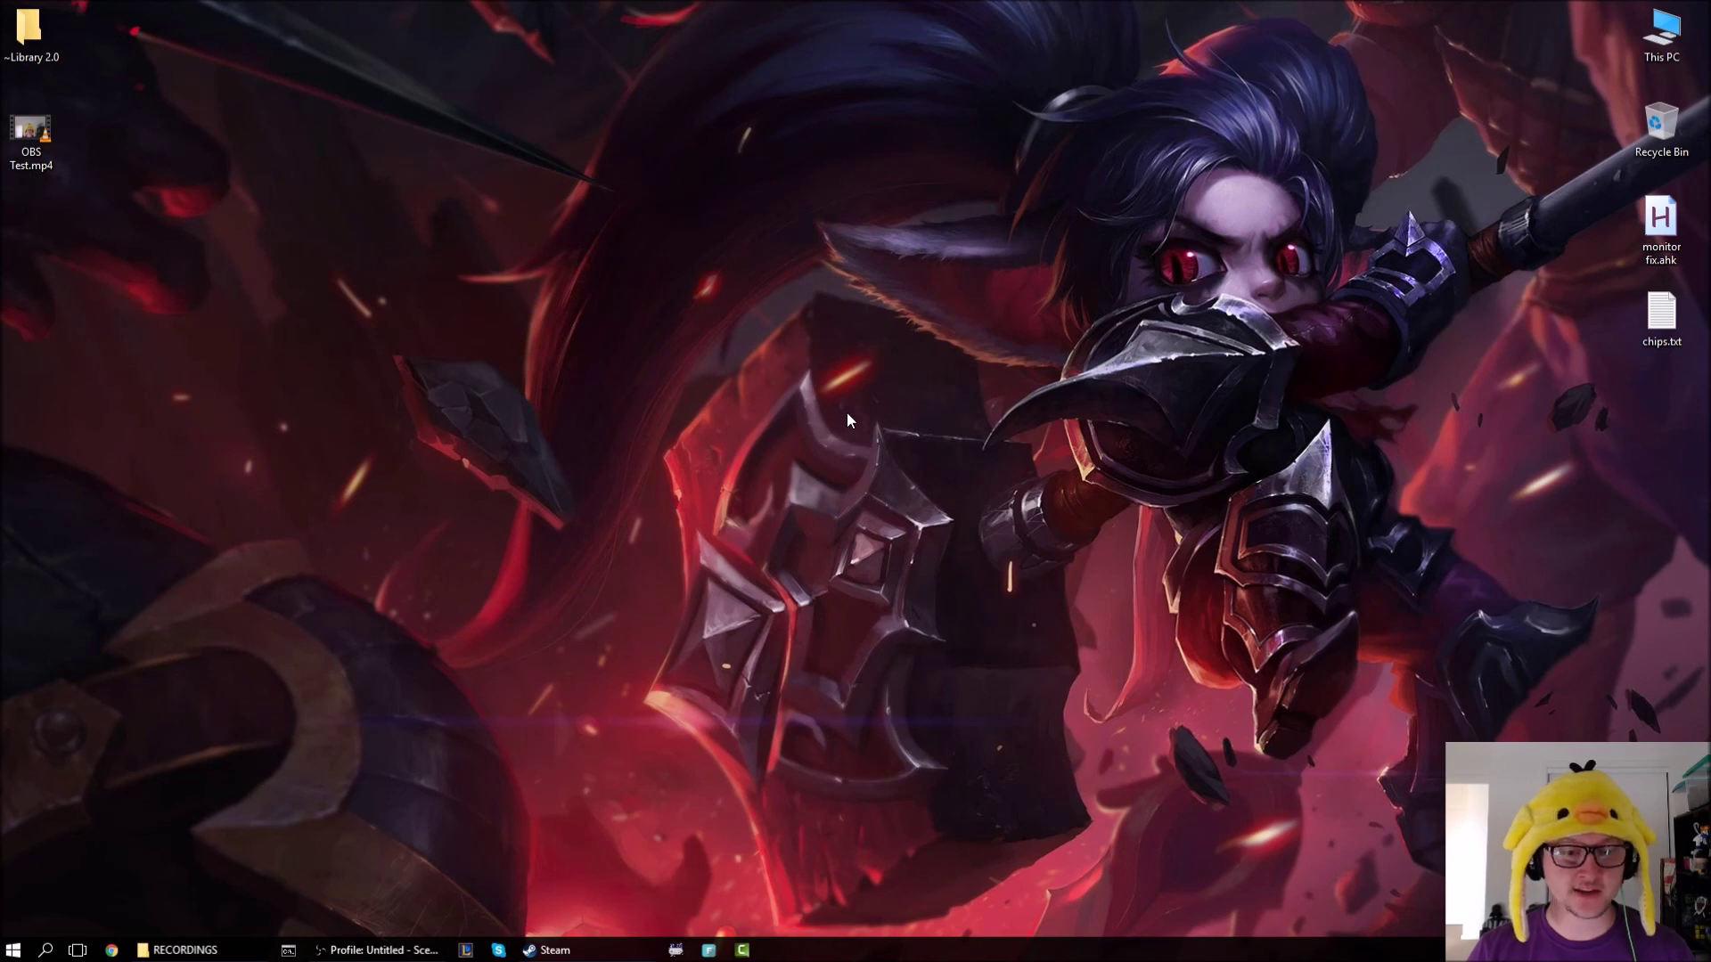
Open Camtasia Studio, dismiss its welcome dialog, and maximize the window.
{"action": "left_click", "coordinate": [741, 950]}
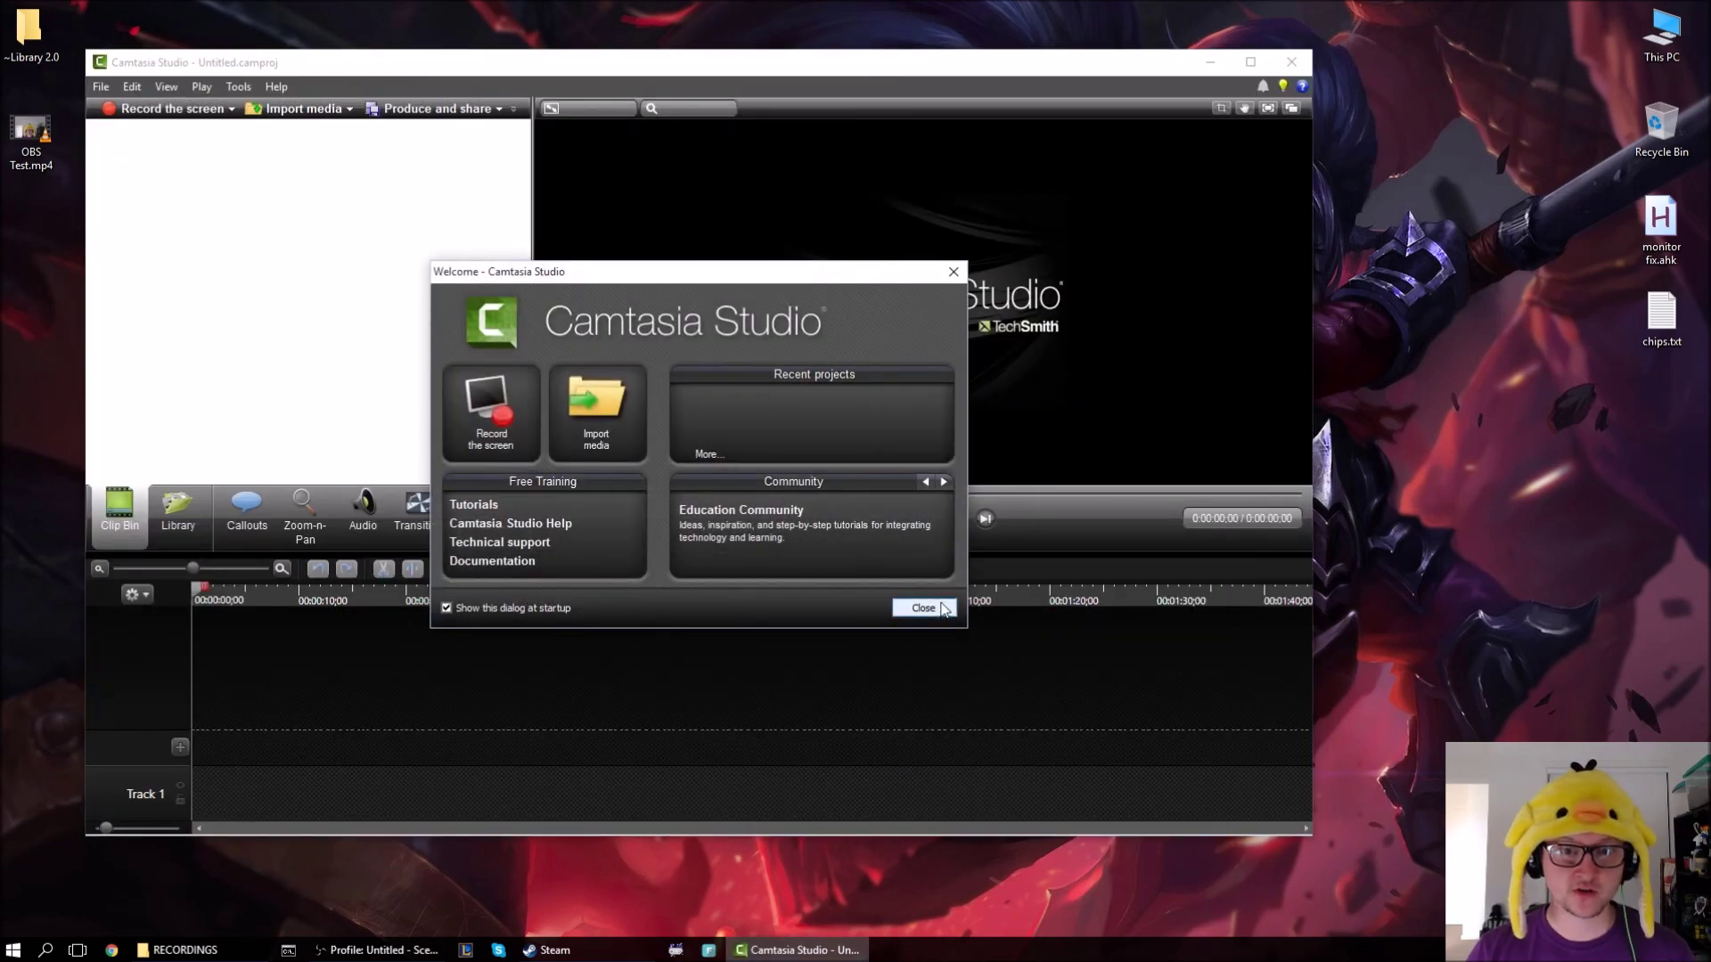
{"action": "left_click", "coordinate": [923, 608]}
{"action": "double_click", "coordinate": [970, 70]}
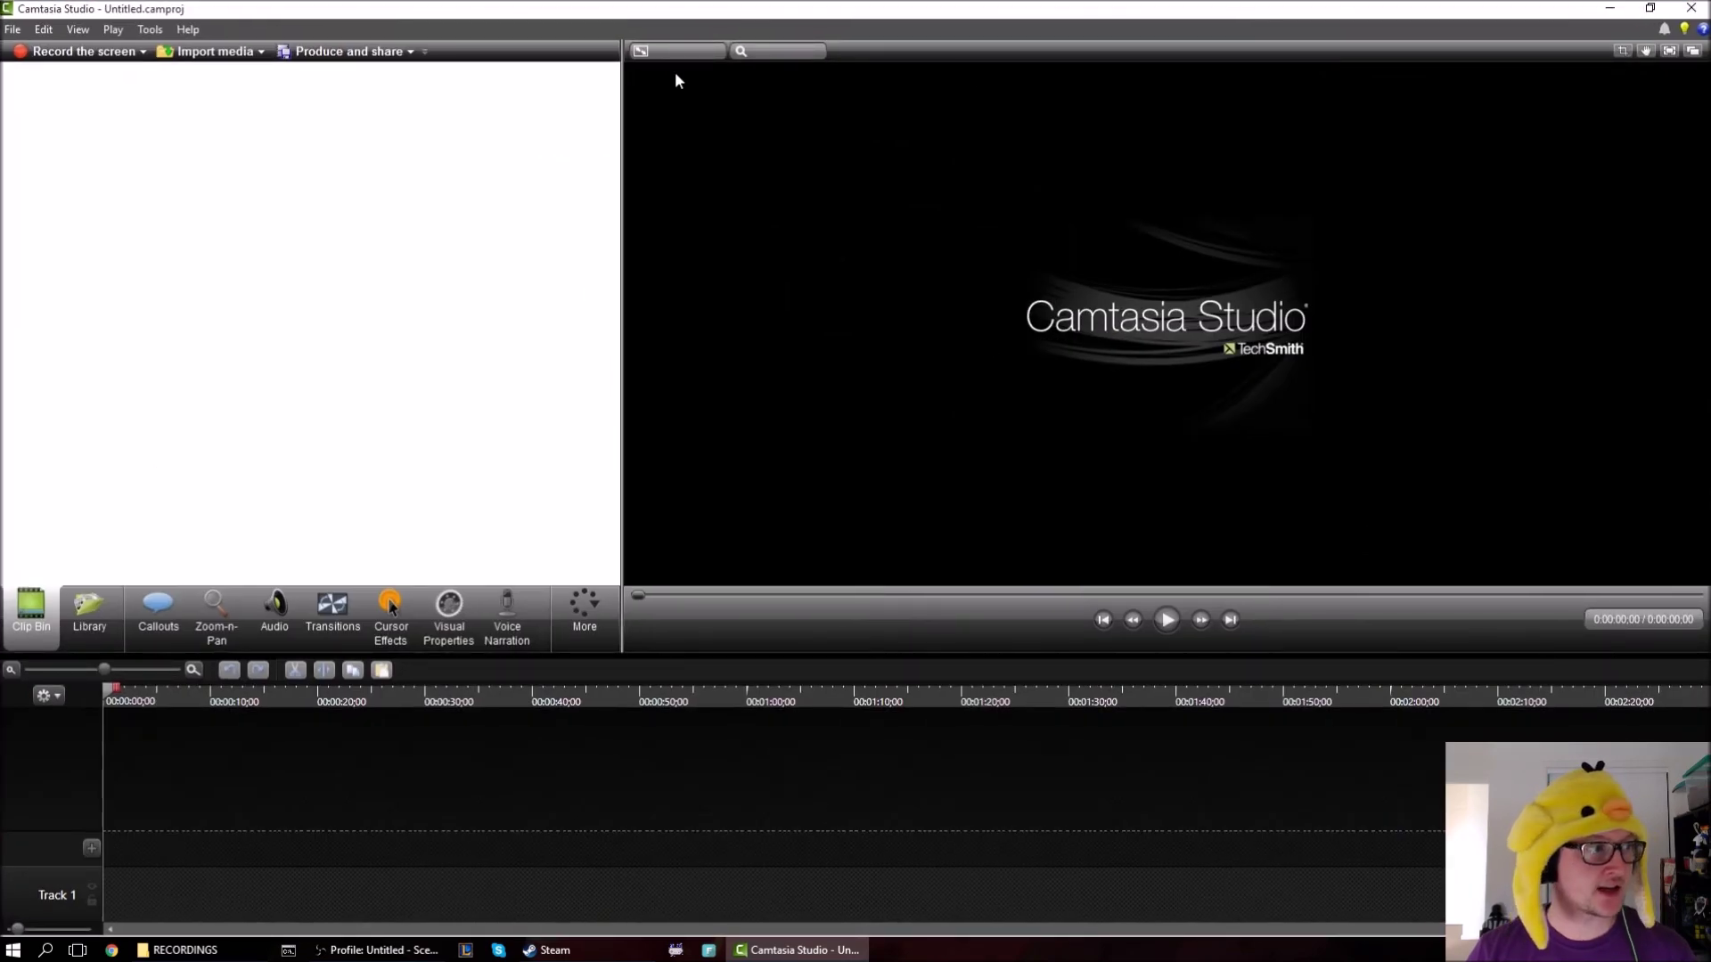
Import Intro Better.mp4, Hello!!!.mp4 from the RECORDINGS folder, and Outro Better.mp4 into the Clip Bin.
{"action": "left_click", "coordinate": [214, 51]}
{"action": "left_click", "coordinate": [838, 408]}
{"action": "double_click", "coordinate": [838, 407]}
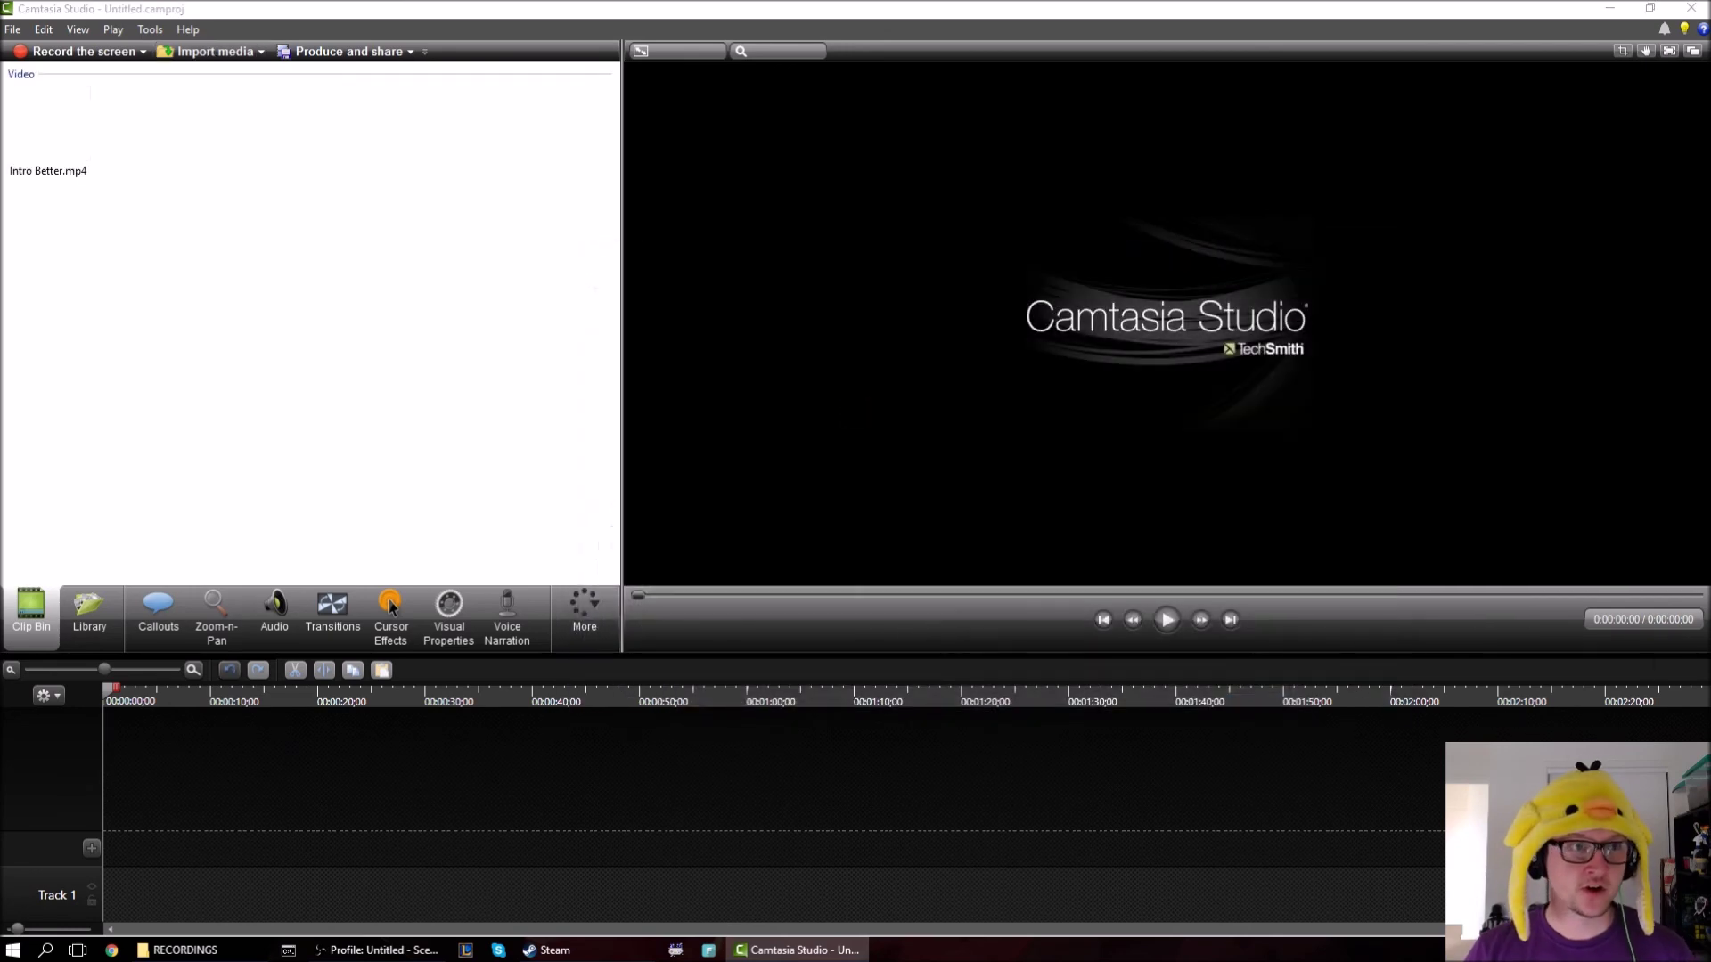
{"action": "left_click", "coordinate": [214, 50]}
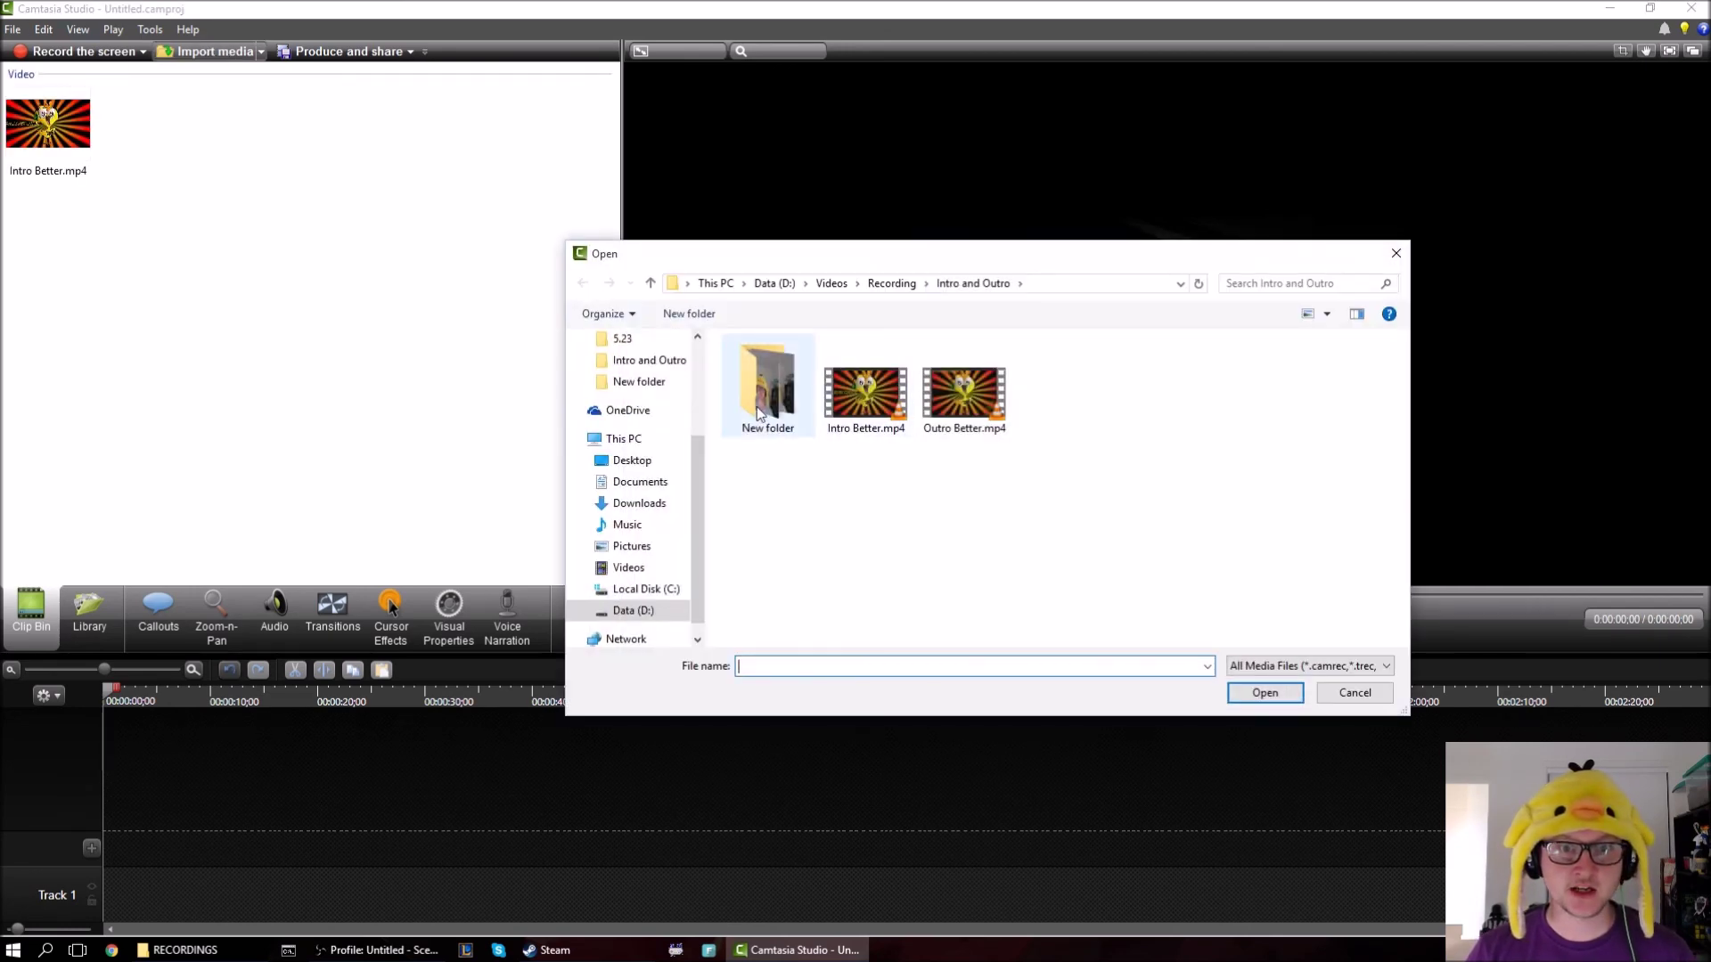
{"action": "left_click", "coordinate": [836, 283]}
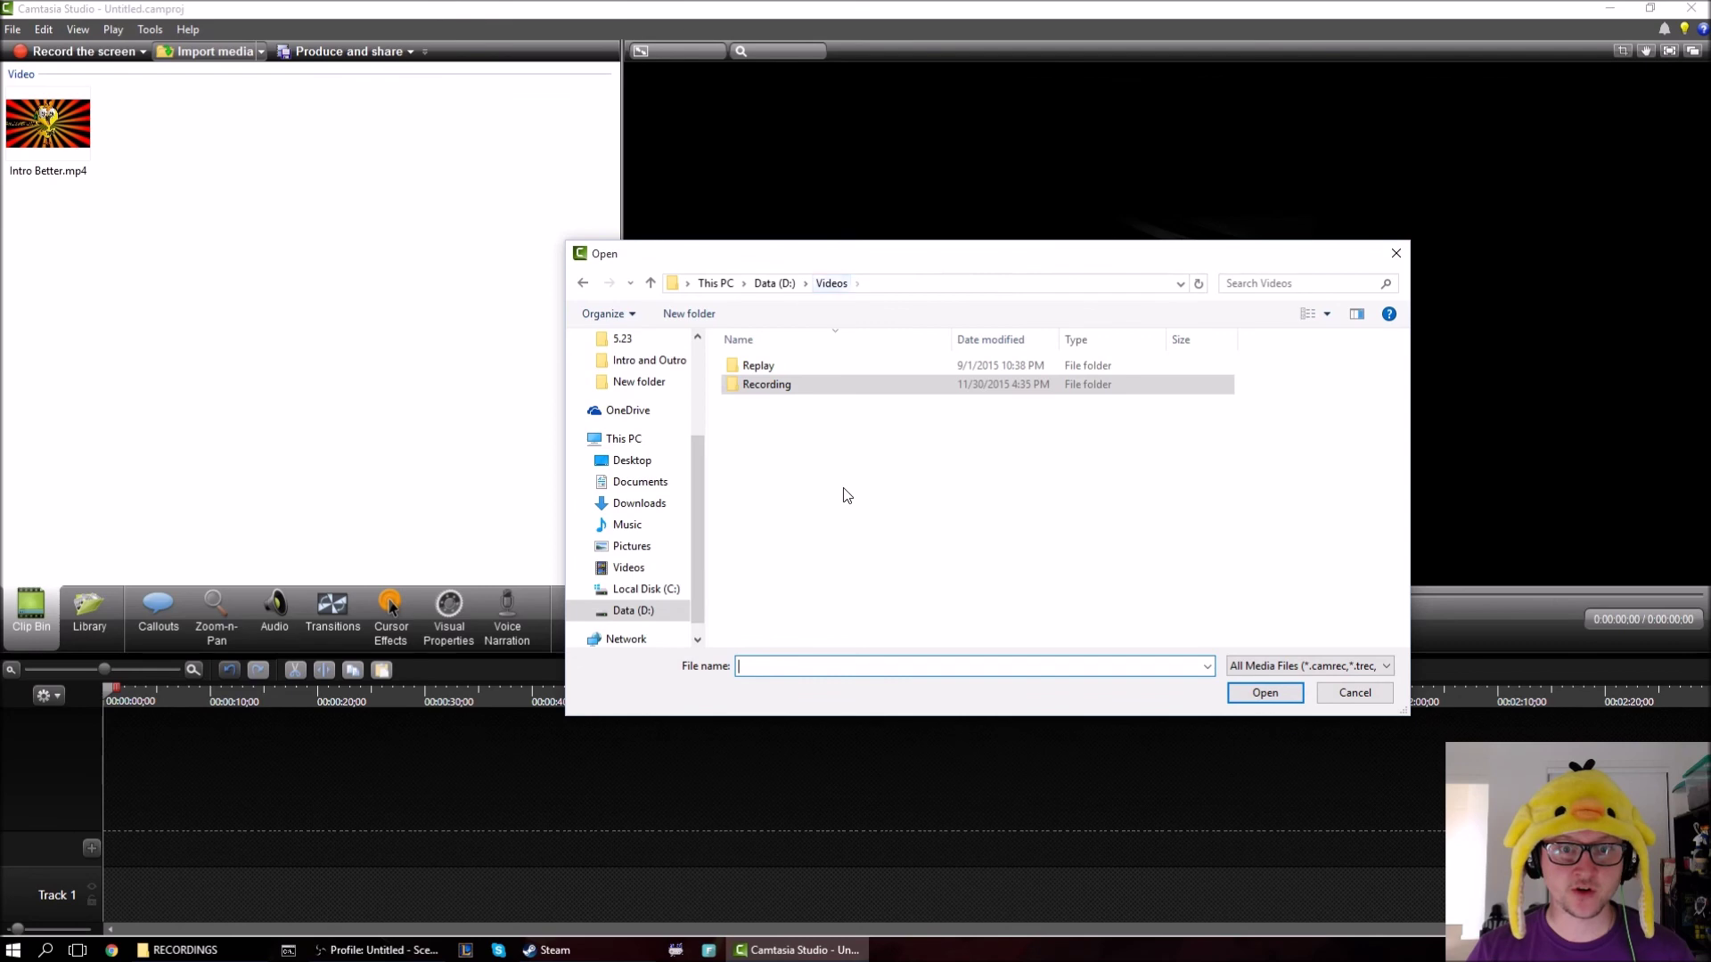
{"action": "double_click", "coordinate": [781, 385]}
{"action": "double_click", "coordinate": [1017, 525]}
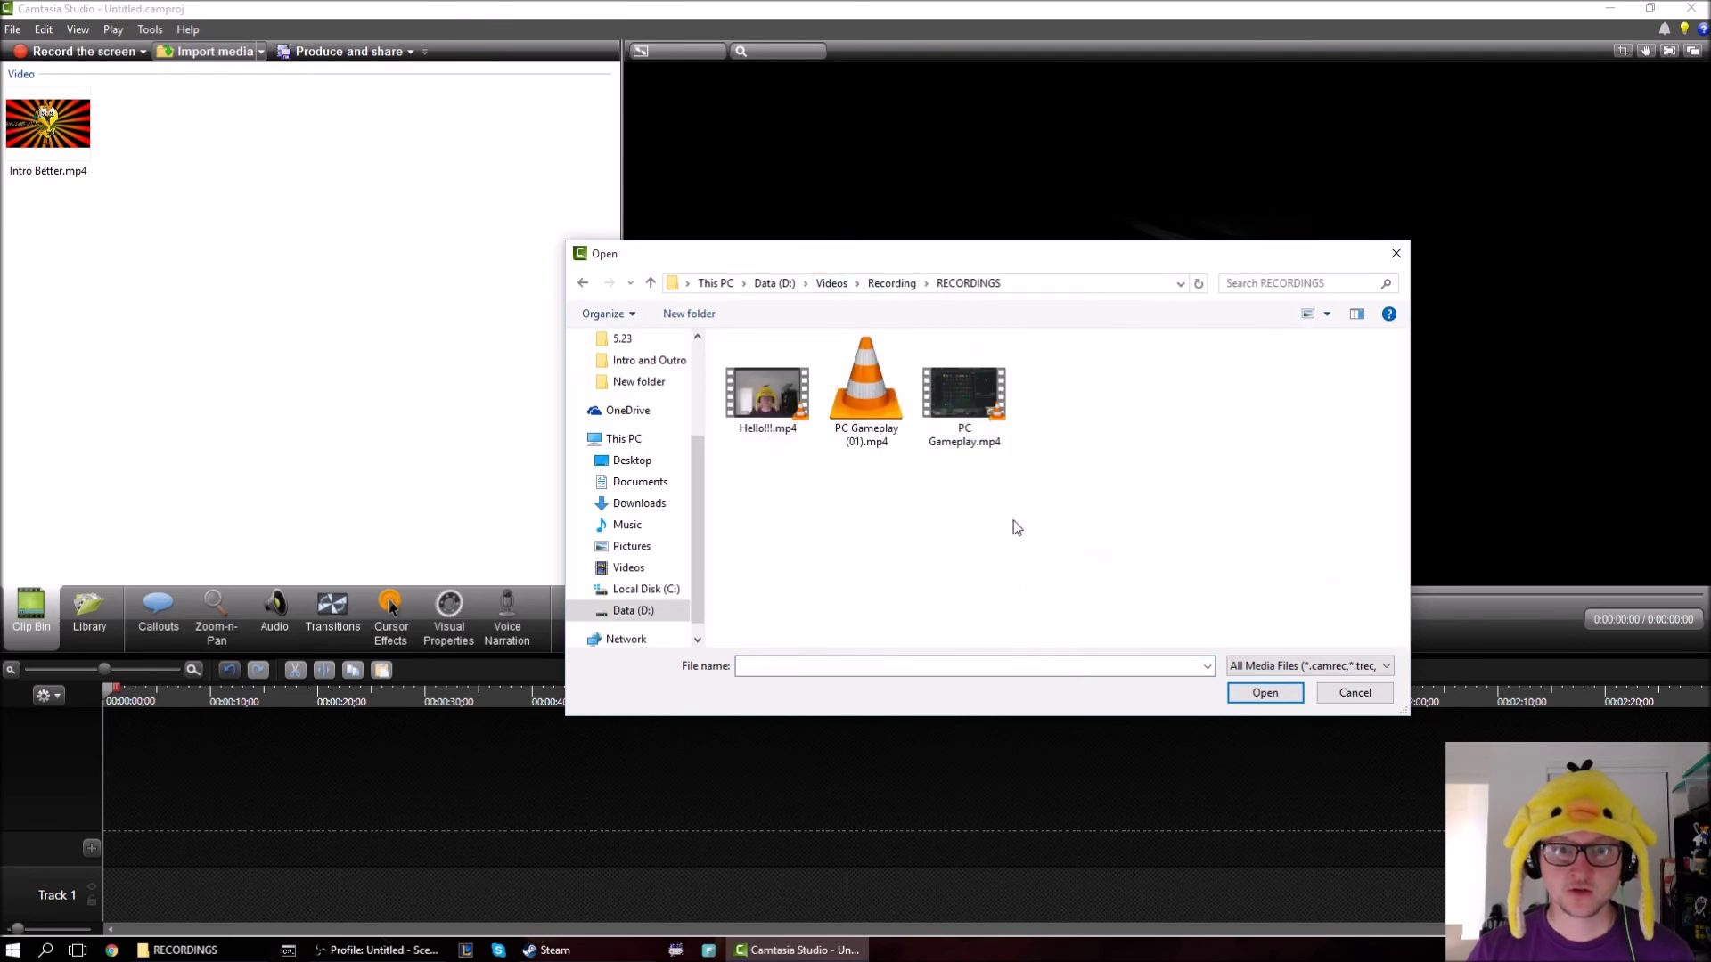
{"action": "double_click", "coordinate": [768, 397]}
{"action": "left_click", "coordinate": [212, 51]}
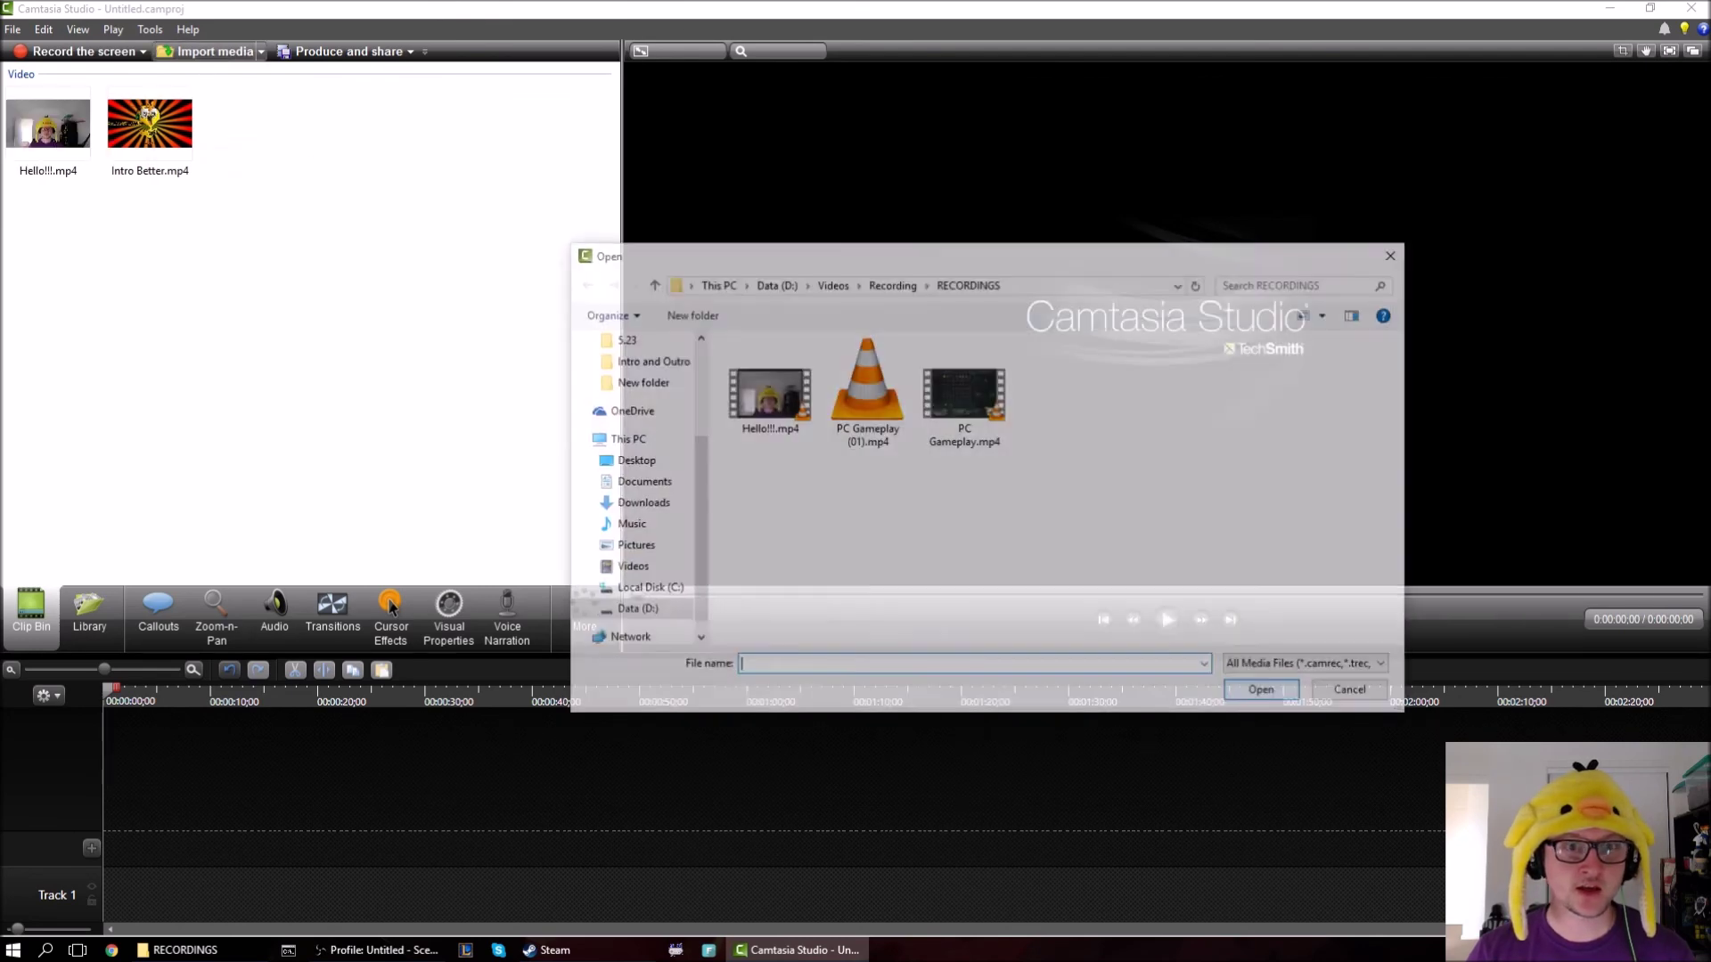
{"action": "left_click", "coordinate": [891, 283]}
{"action": "double_click", "coordinate": [1055, 504]}
{"action": "double_click", "coordinate": [964, 405]}
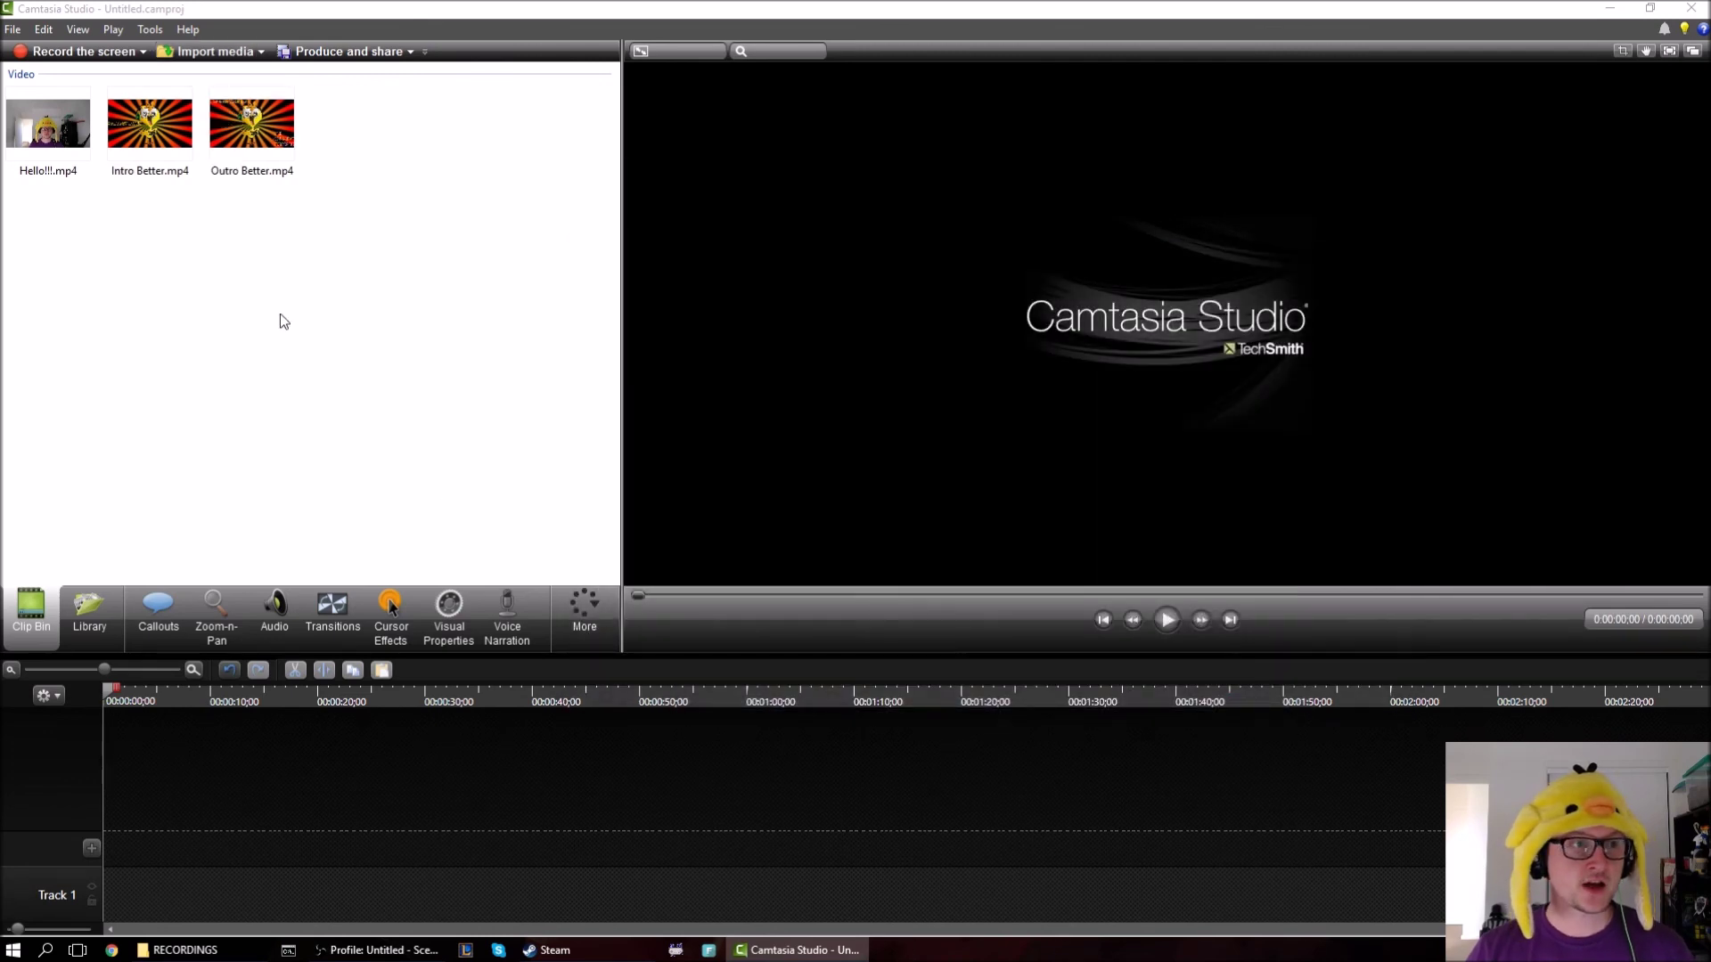
Place Intro Better.mp4, Hello!!!.mp4 and Outro Better.mp4 end to end on Track 1 of the timeline.
{"action": "left_click_drag", "start_coordinate": [150, 124], "coordinate": [157, 895]}
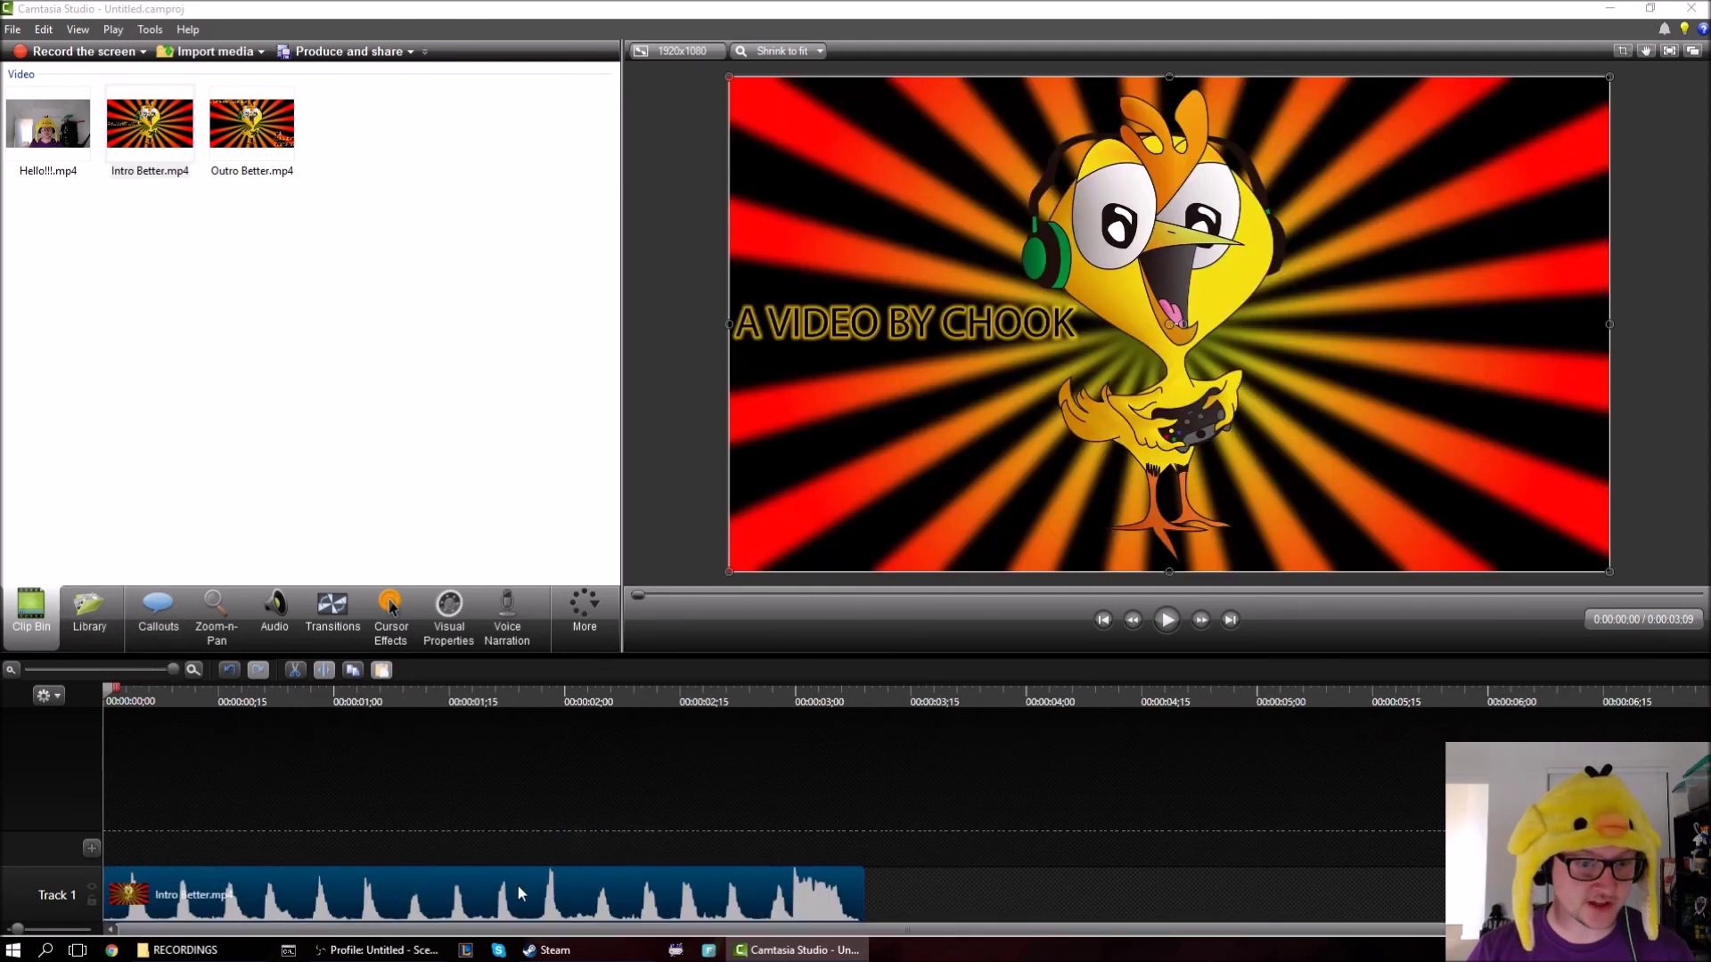
{"action": "left_click_drag", "start_coordinate": [49, 134], "coordinate": [856, 842]}
{"action": "left_click_drag", "start_coordinate": [211, 134], "coordinate": [1336, 902]}
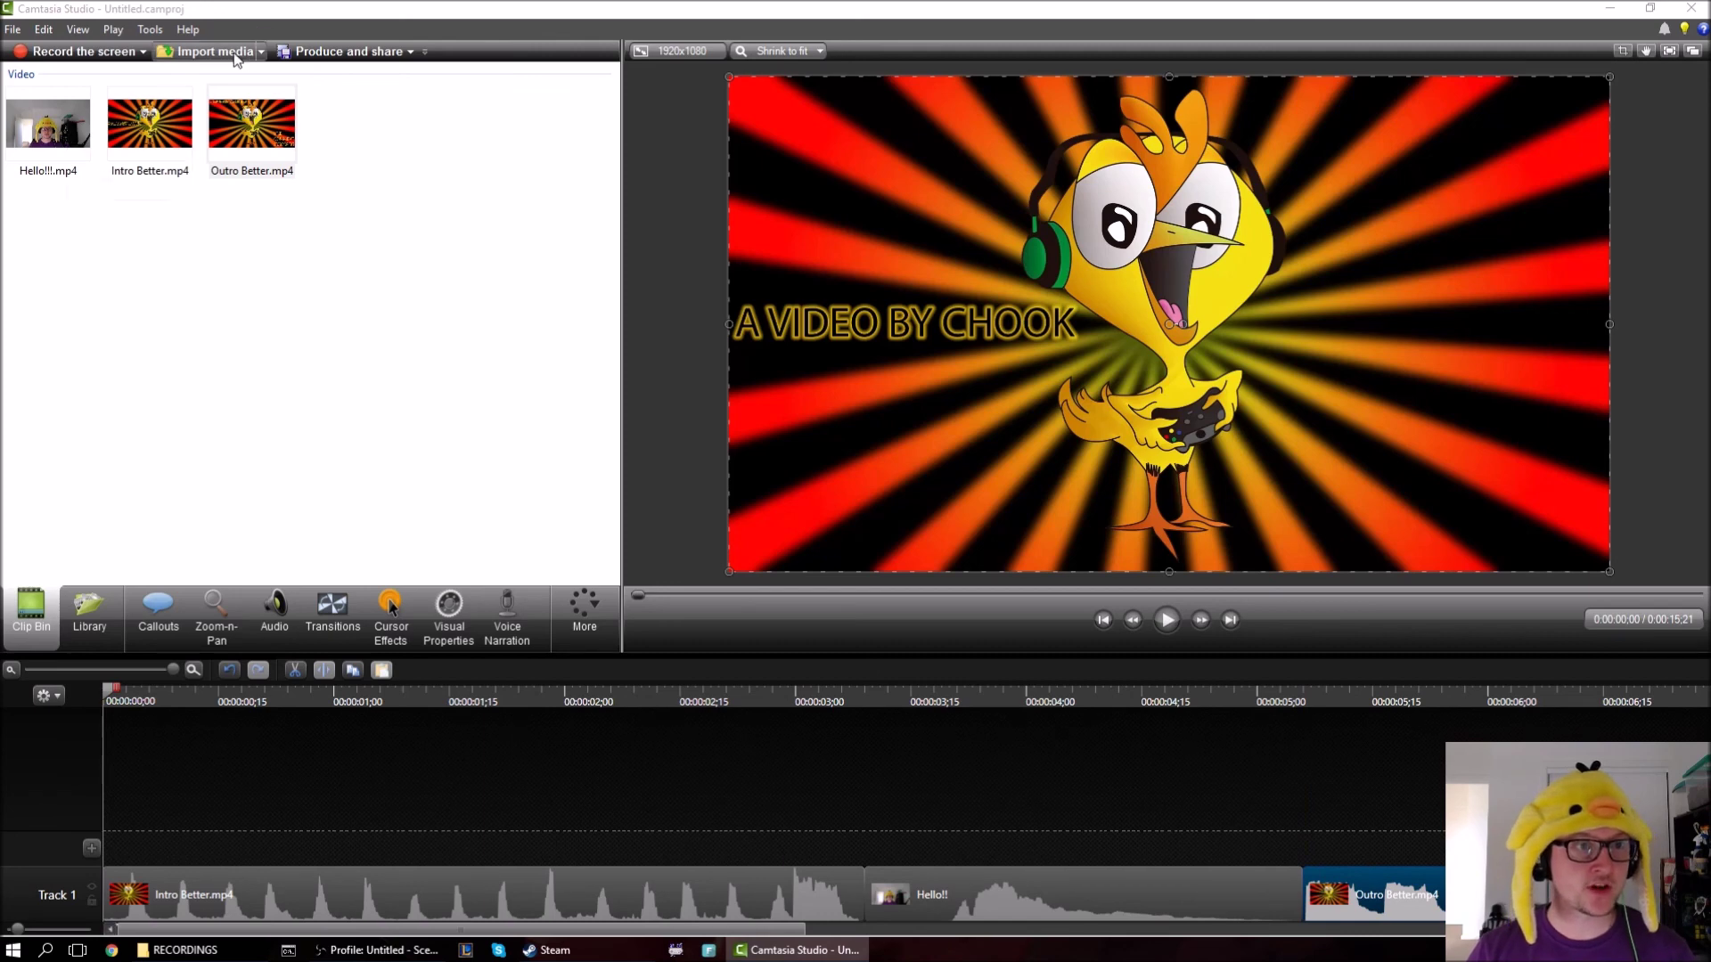
Import the image Aatrox_2.jpg from the LoL subfolder of the Recording Images folder.
{"action": "left_click", "coordinate": [236, 55]}
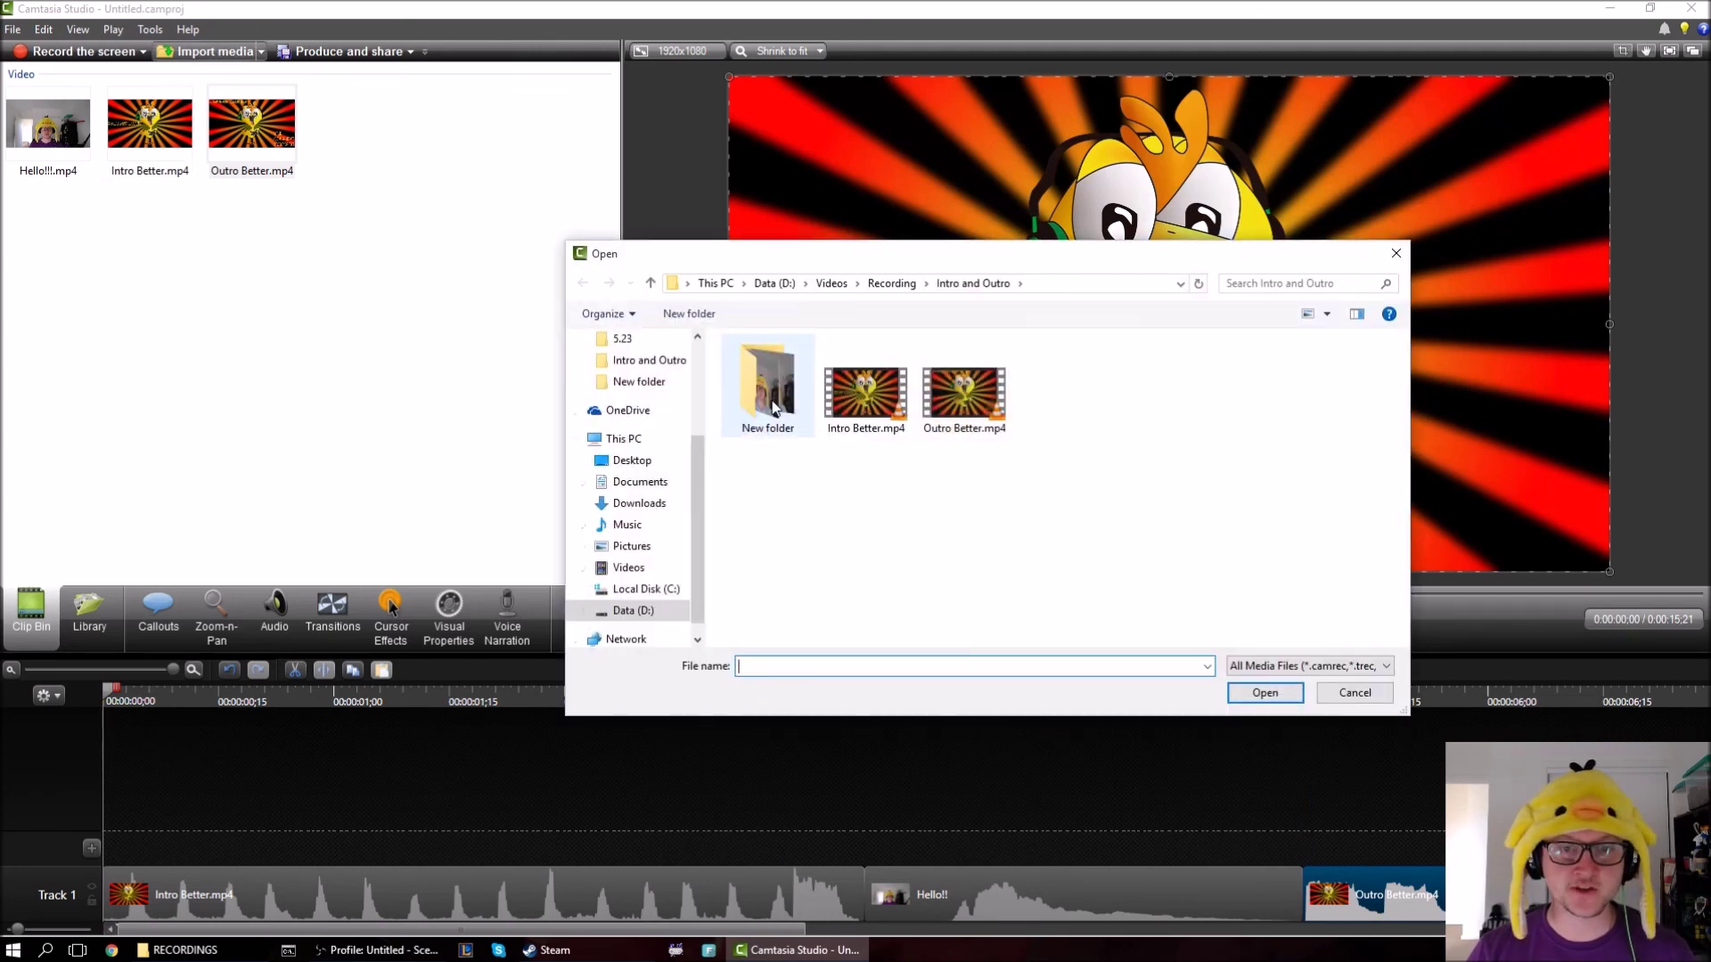
{"action": "left_click", "coordinate": [831, 283]}
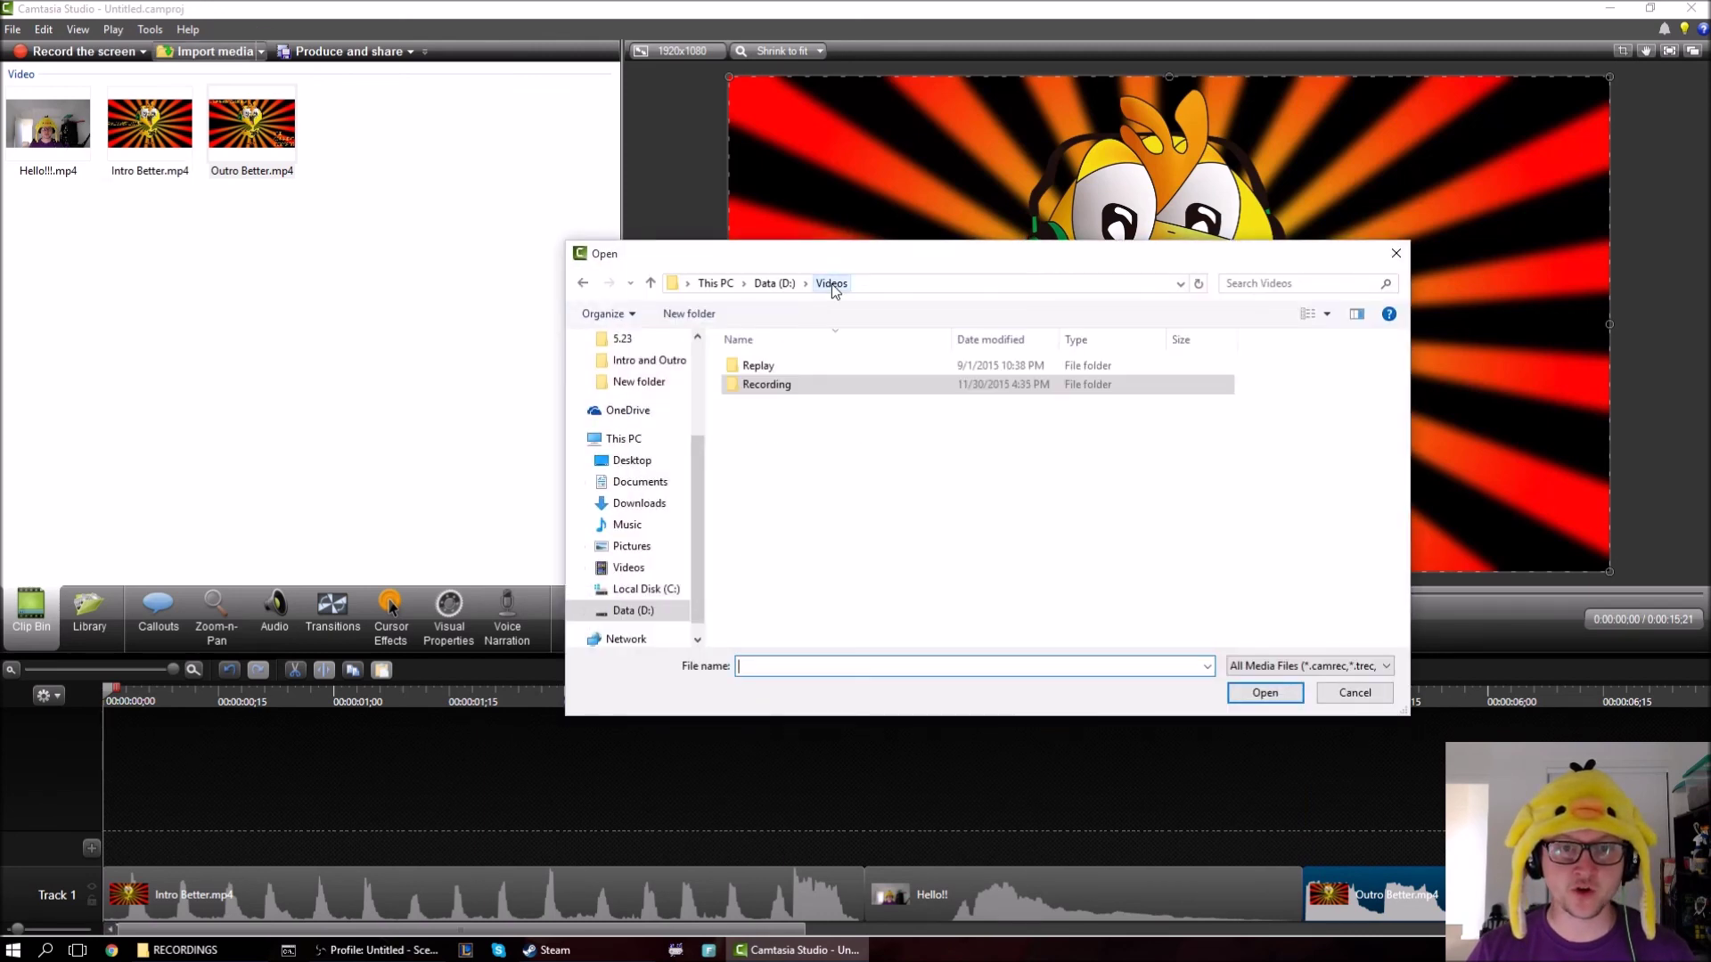
{"action": "double_click", "coordinate": [771, 384]}
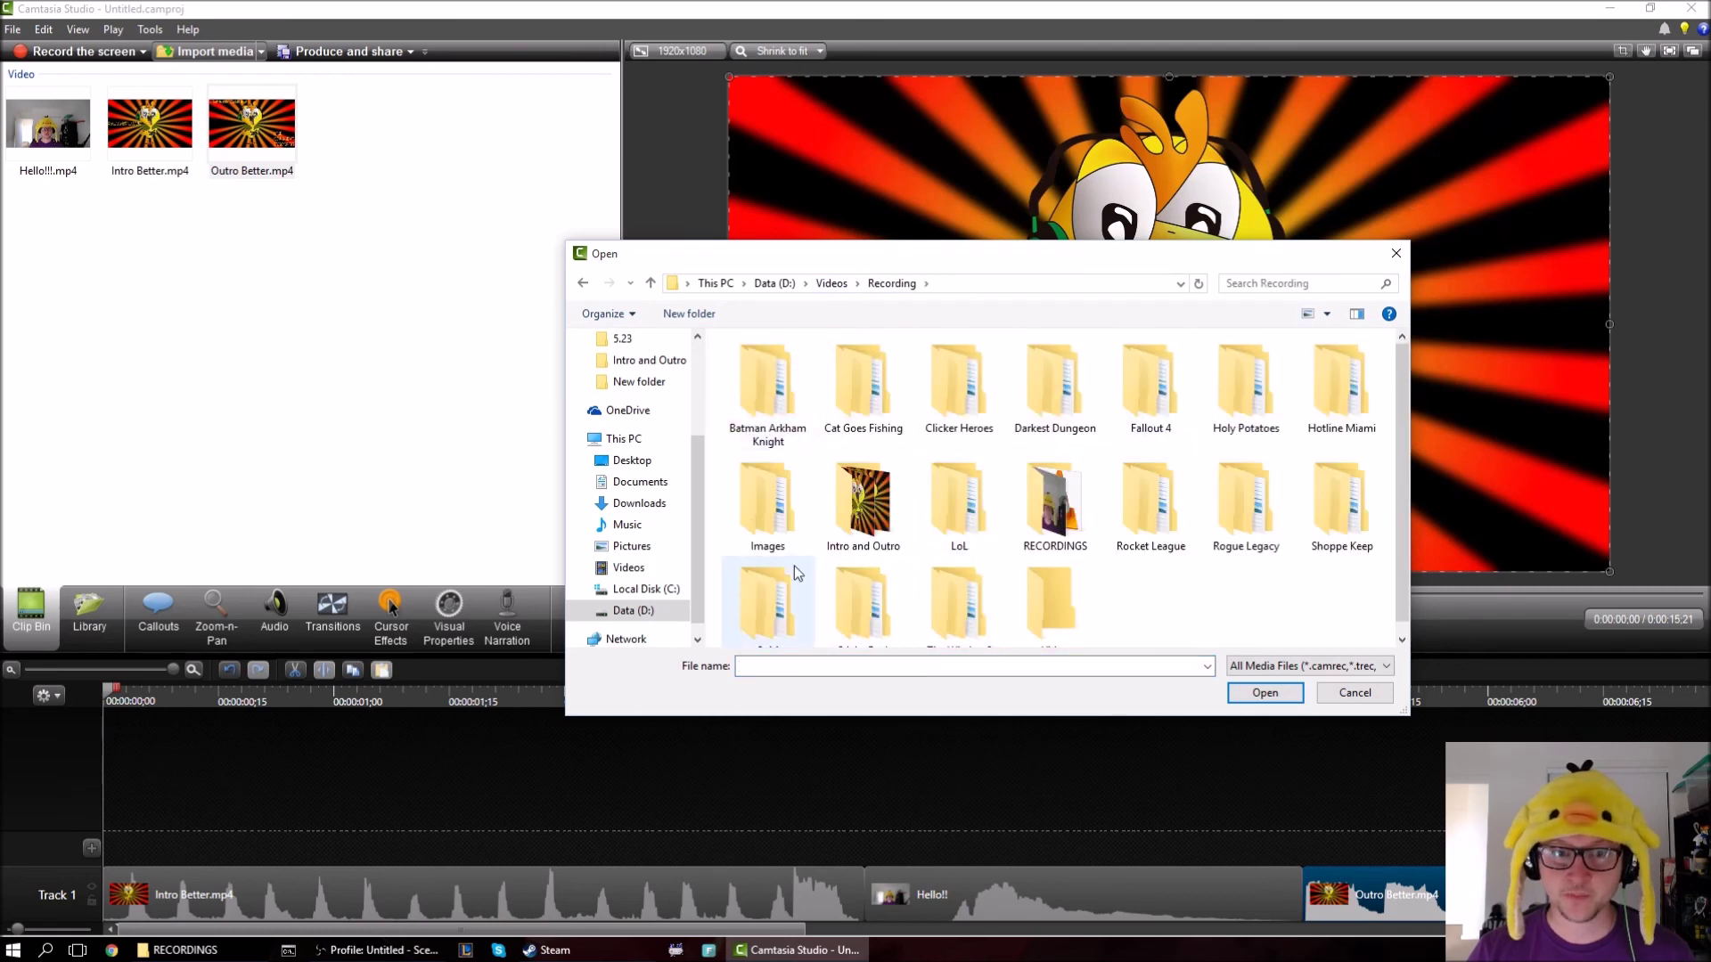
{"action": "double_click", "coordinate": [766, 503]}
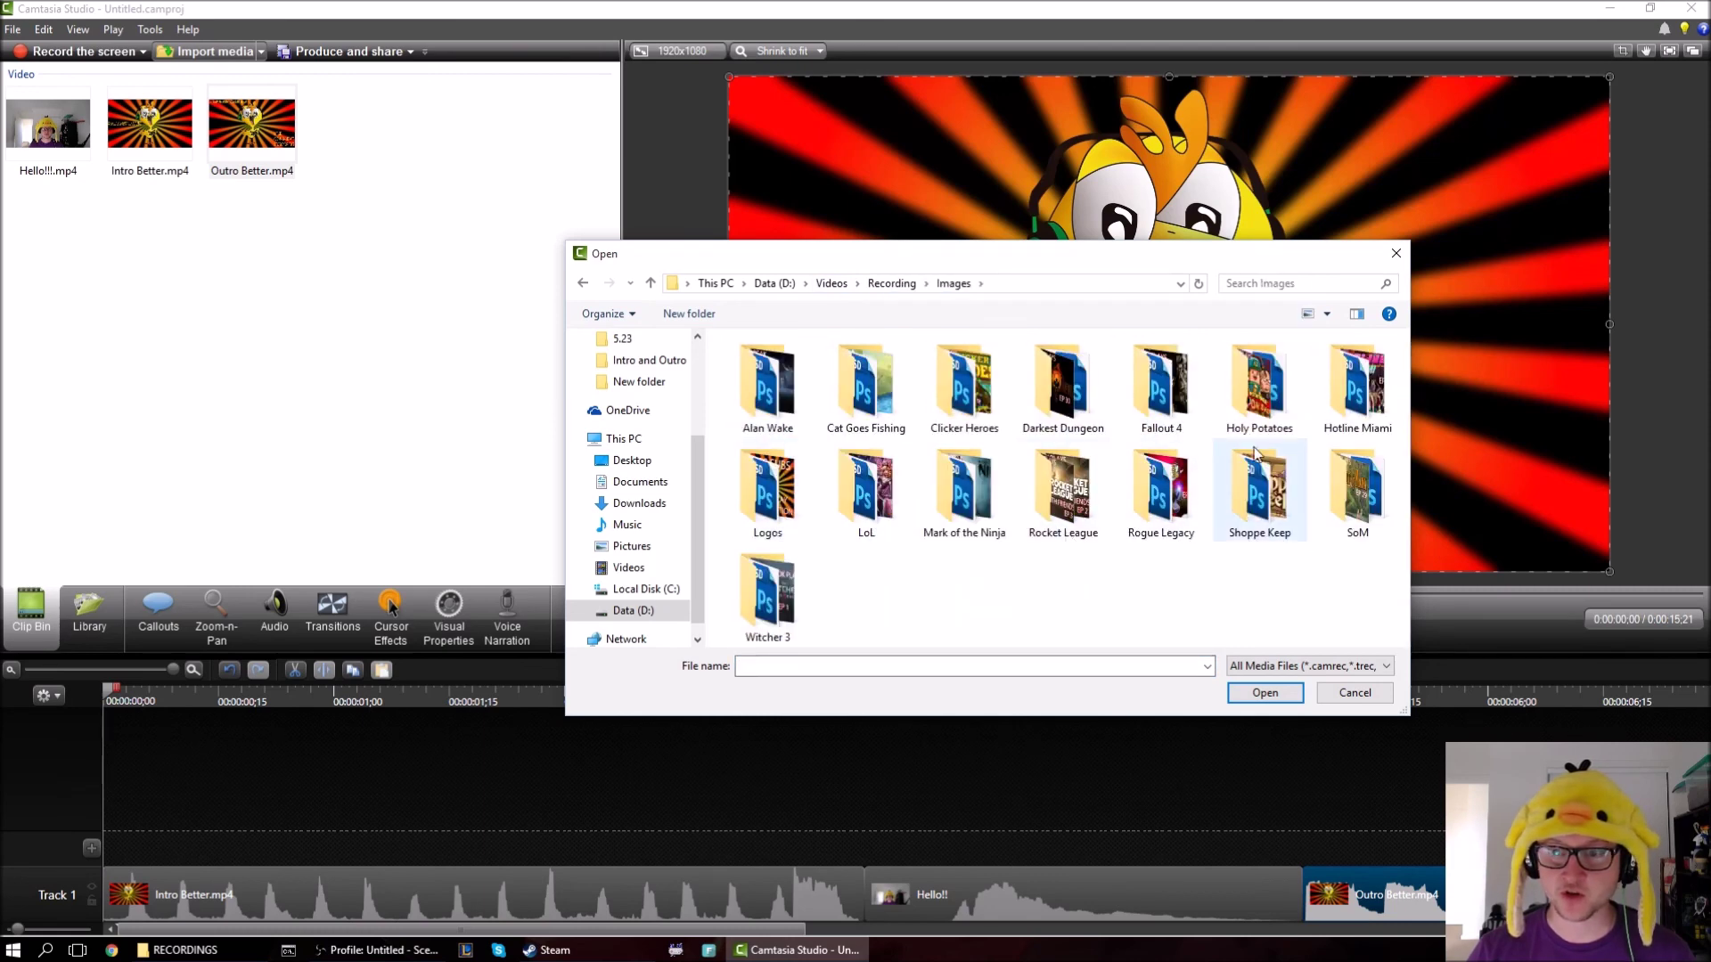
{"action": "double_click", "coordinate": [873, 492]}
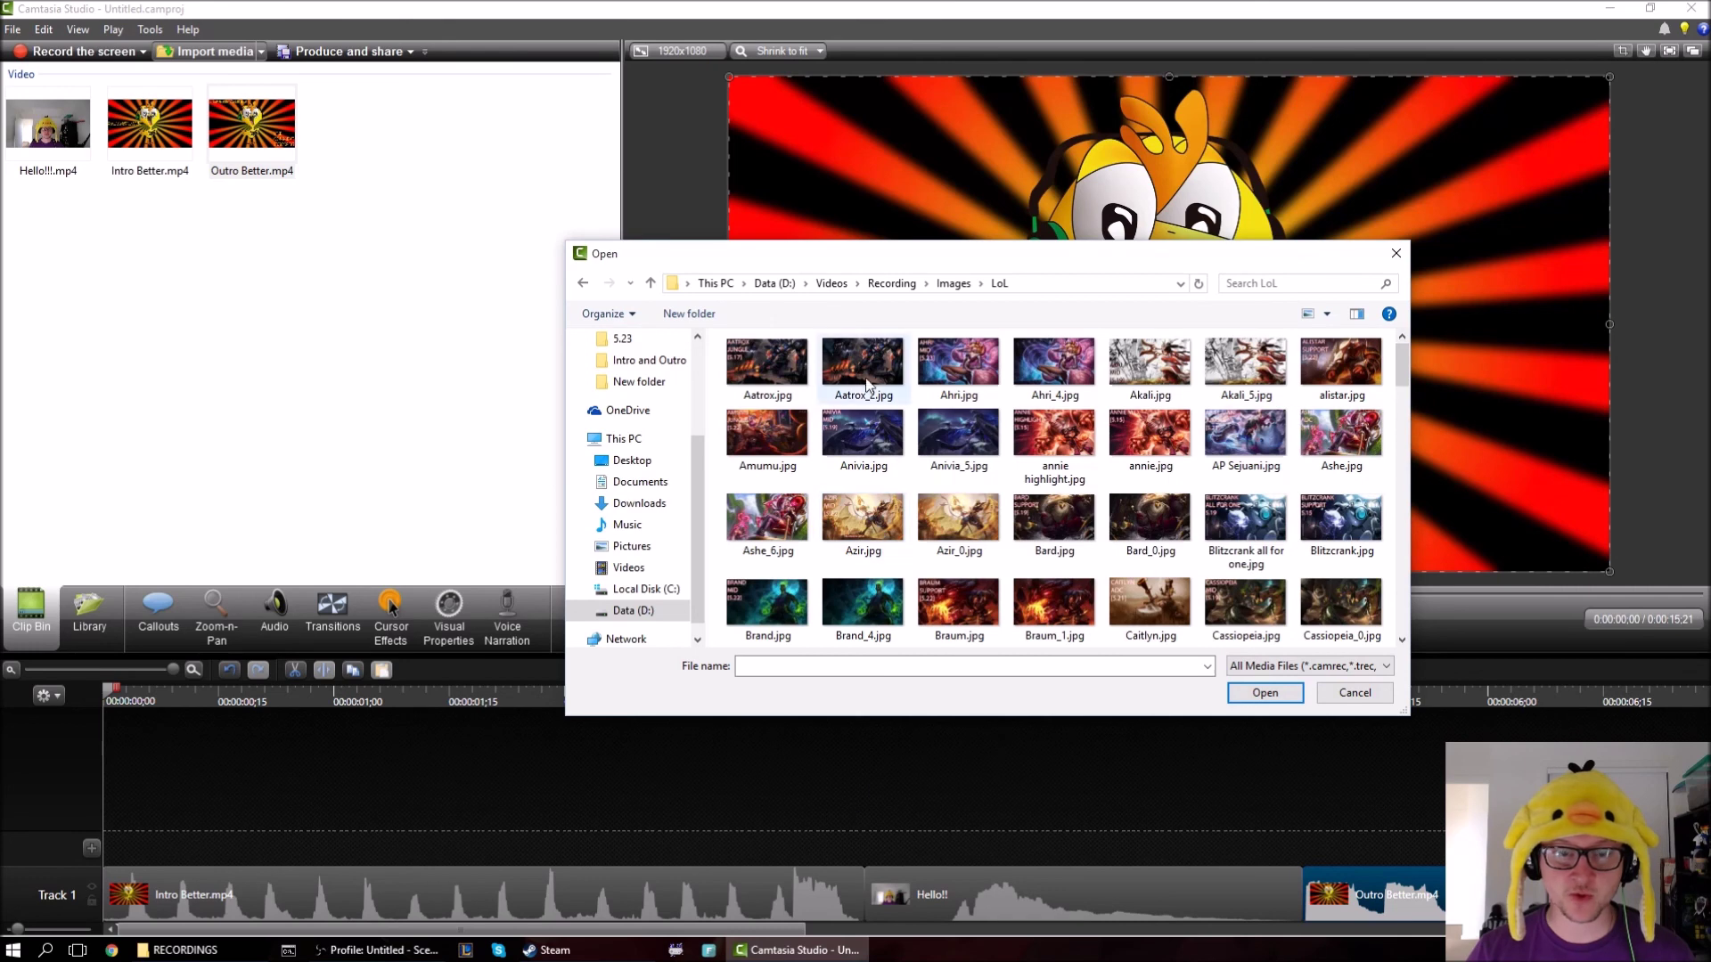
{"action": "double_click", "coordinate": [871, 378]}
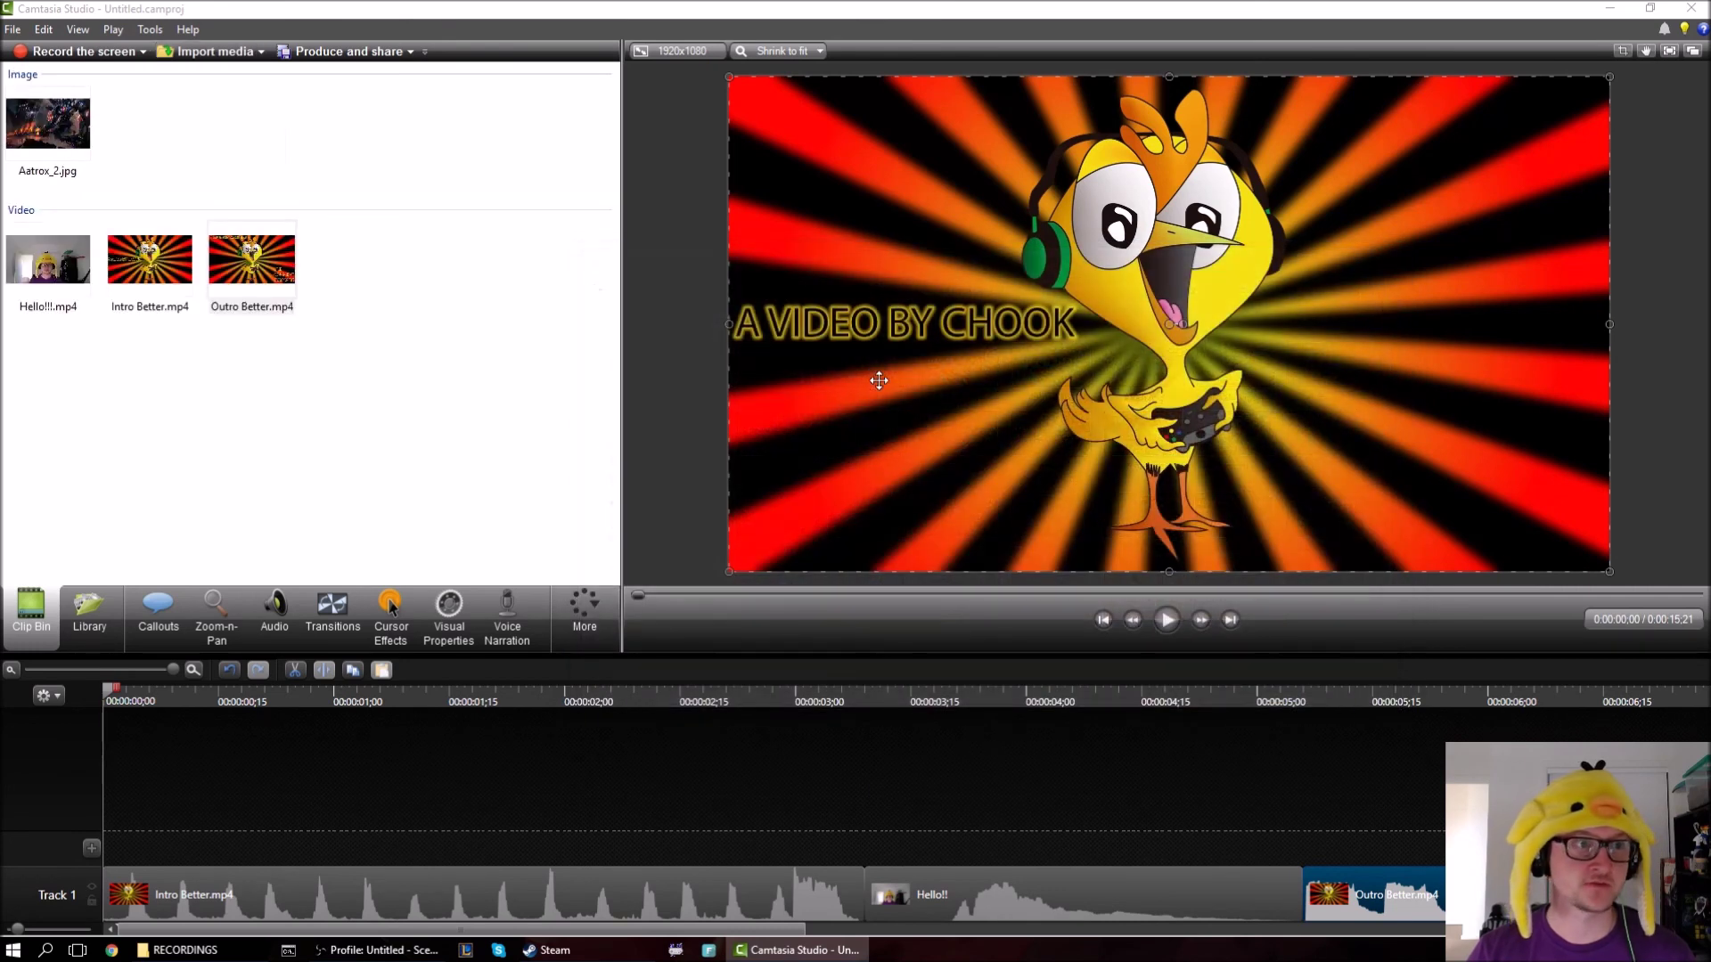
Place Aatrox_2.jpg at the start of a new Track 2 and shrink it into the video frame's lower-right corner.
{"action": "left_click_drag", "start_coordinate": [62, 123], "coordinate": [158, 775]}
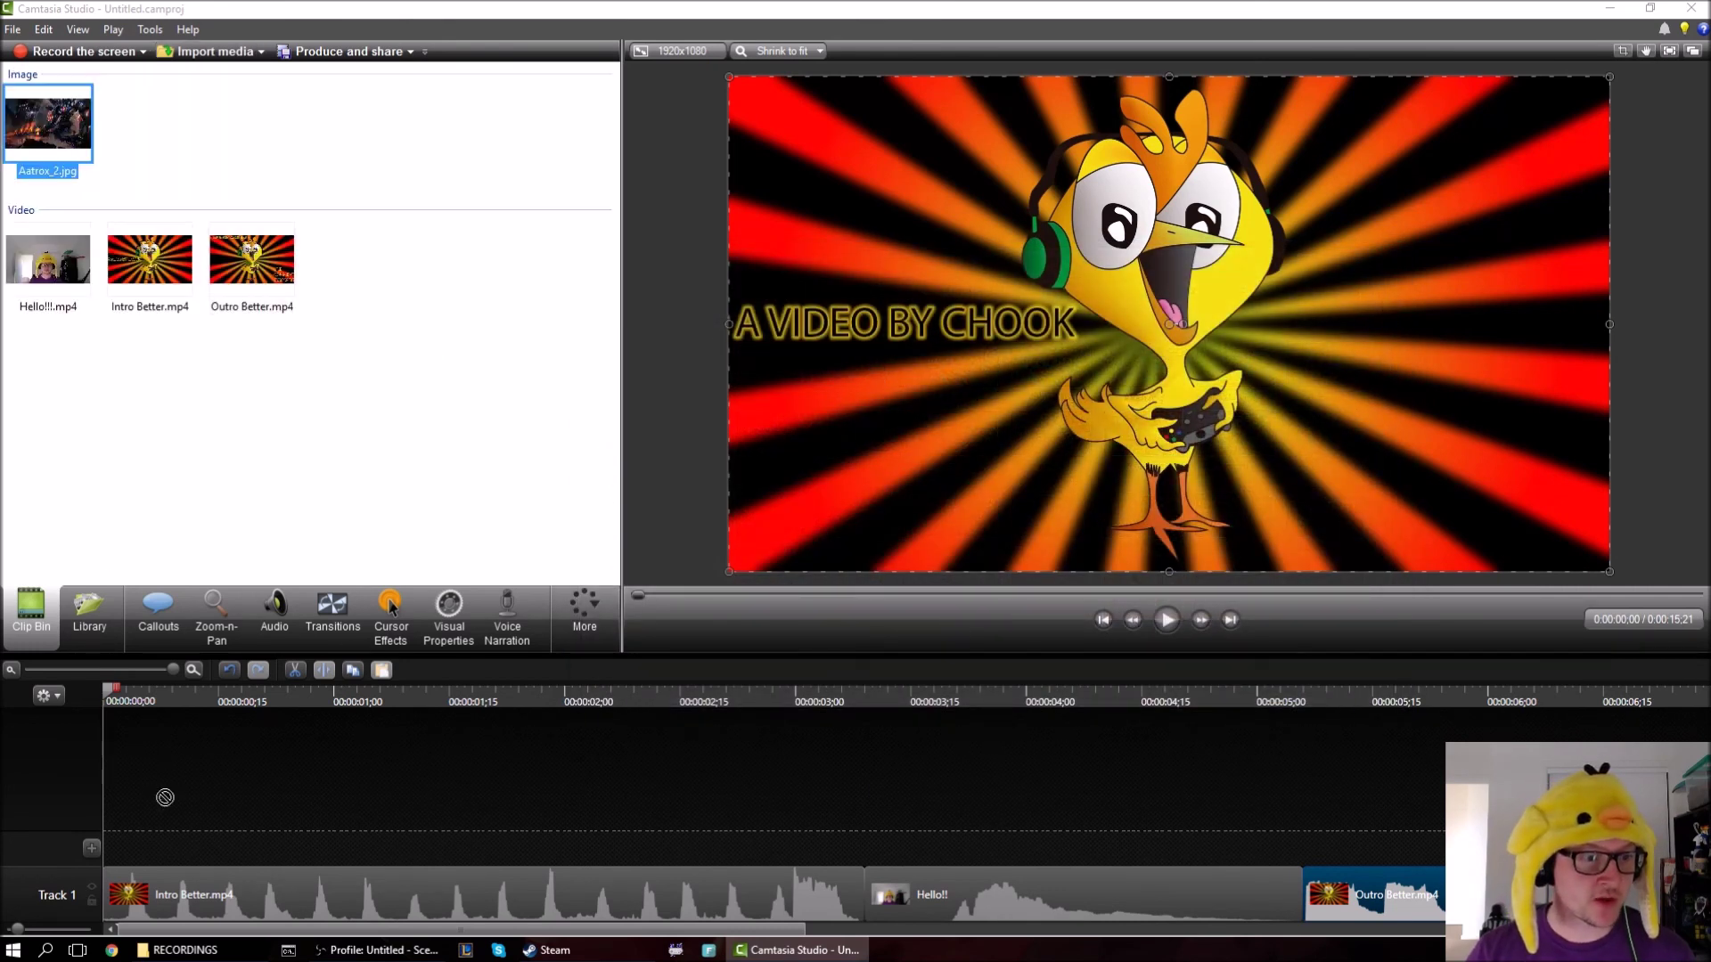
{"action": "left_click_drag", "start_coordinate": [174, 843], "coordinate": [361, 847]}
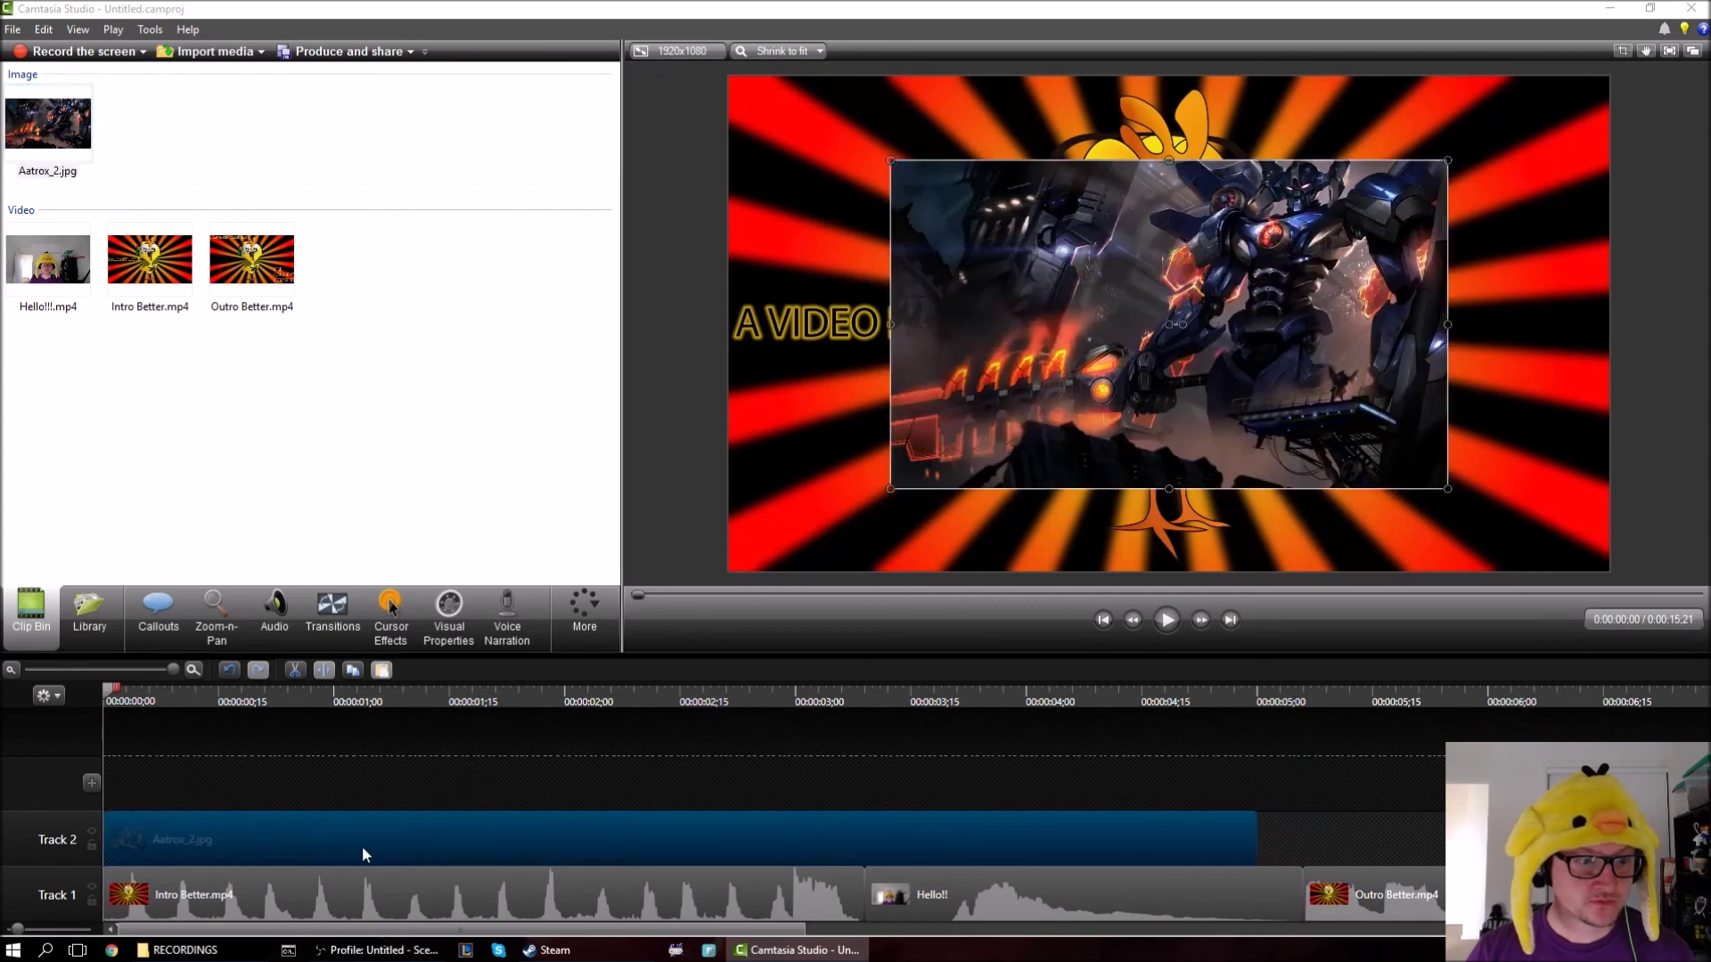
{"action": "left_click_drag", "start_coordinate": [1448, 489], "coordinate": [1570, 546]}
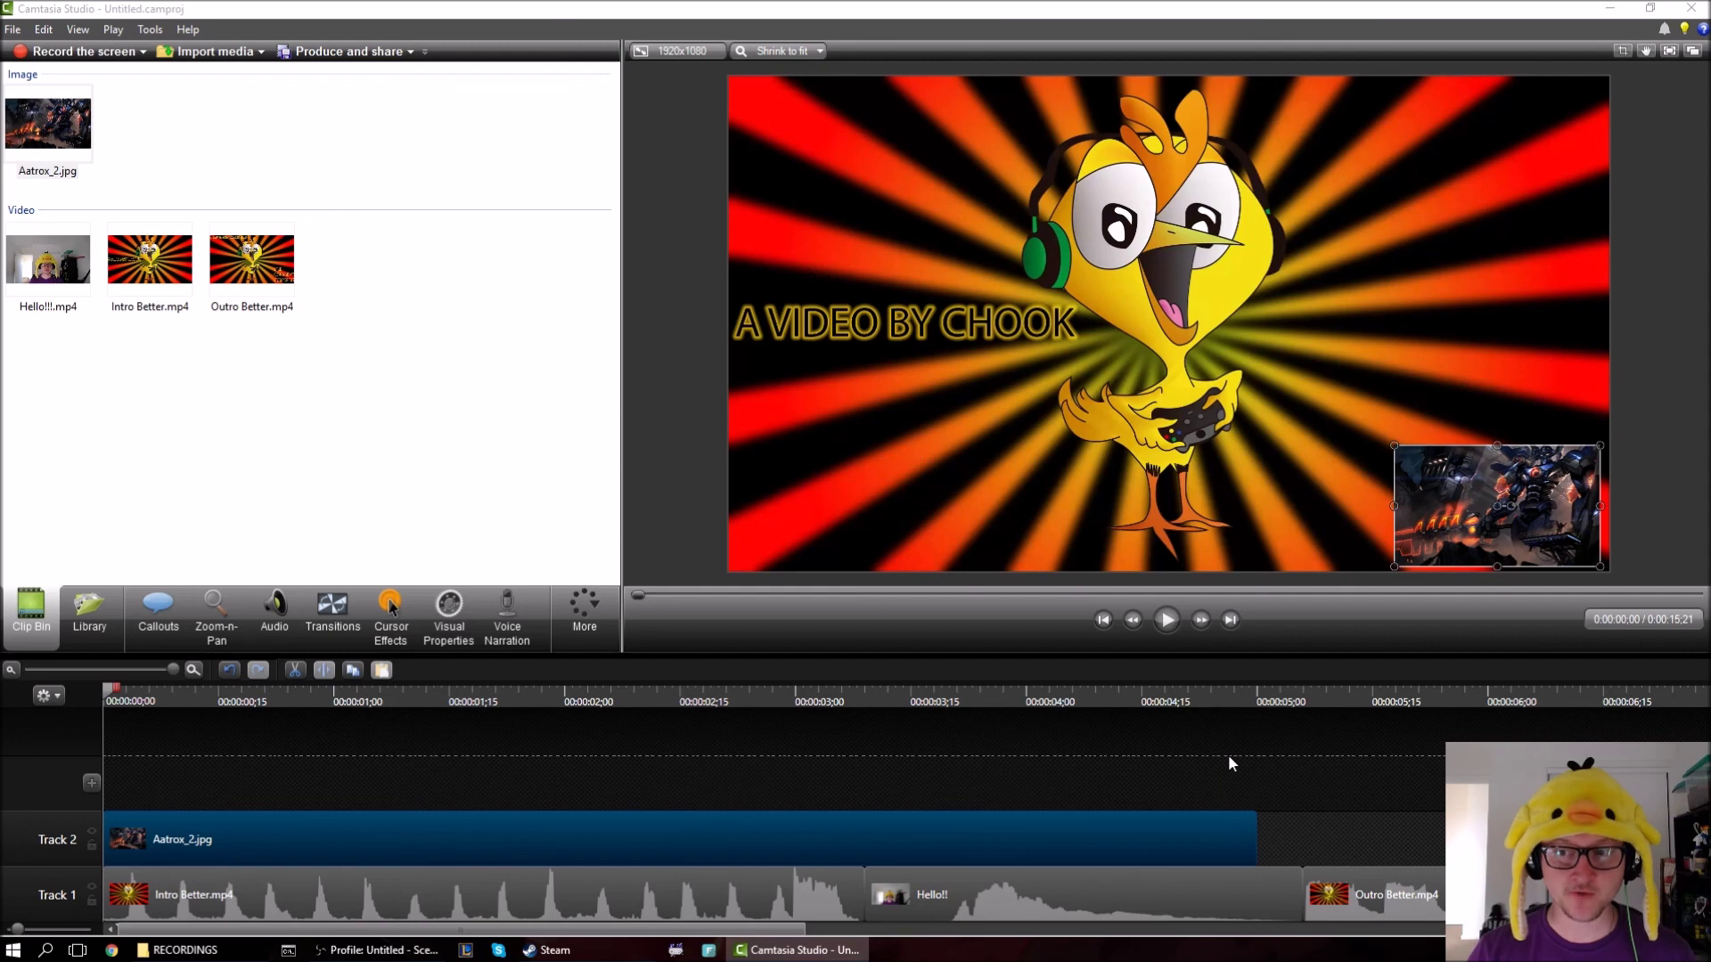
Close Camtasia Studio without saving the project, then switch to Open Broadcaster Software and maximize its window.
{"action": "left_click", "coordinate": [1692, 7]}
{"action": "left_click", "coordinate": [859, 522]}
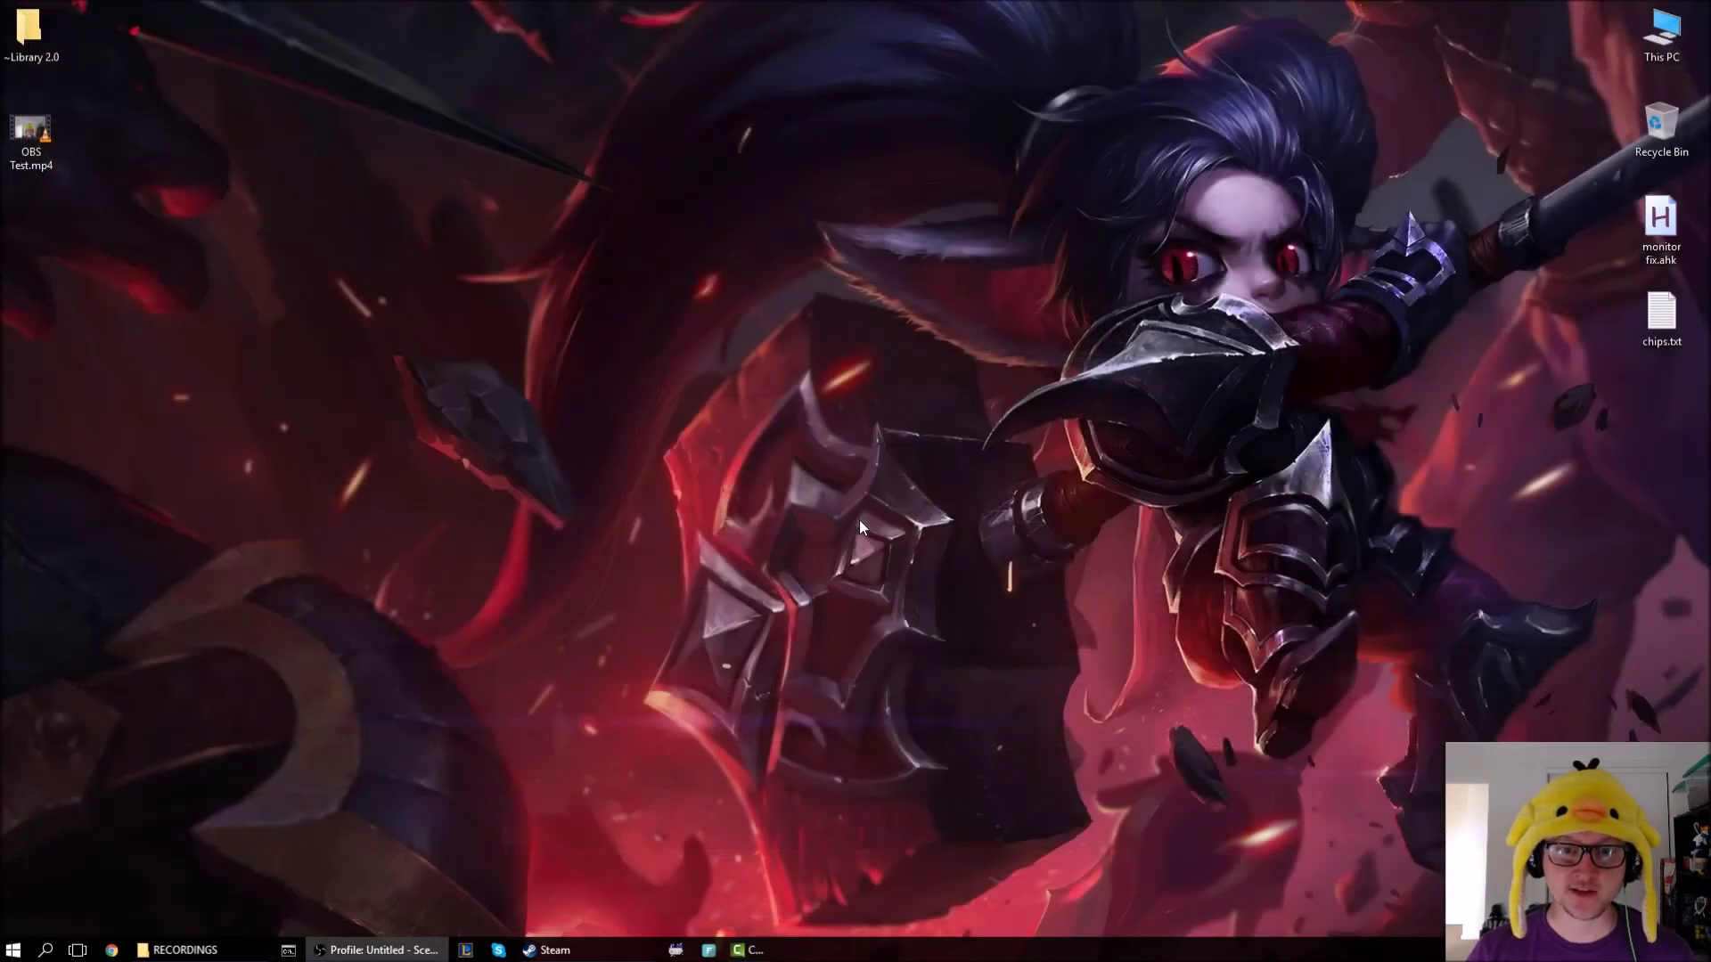
{"action": "left_click", "coordinate": [351, 949]}
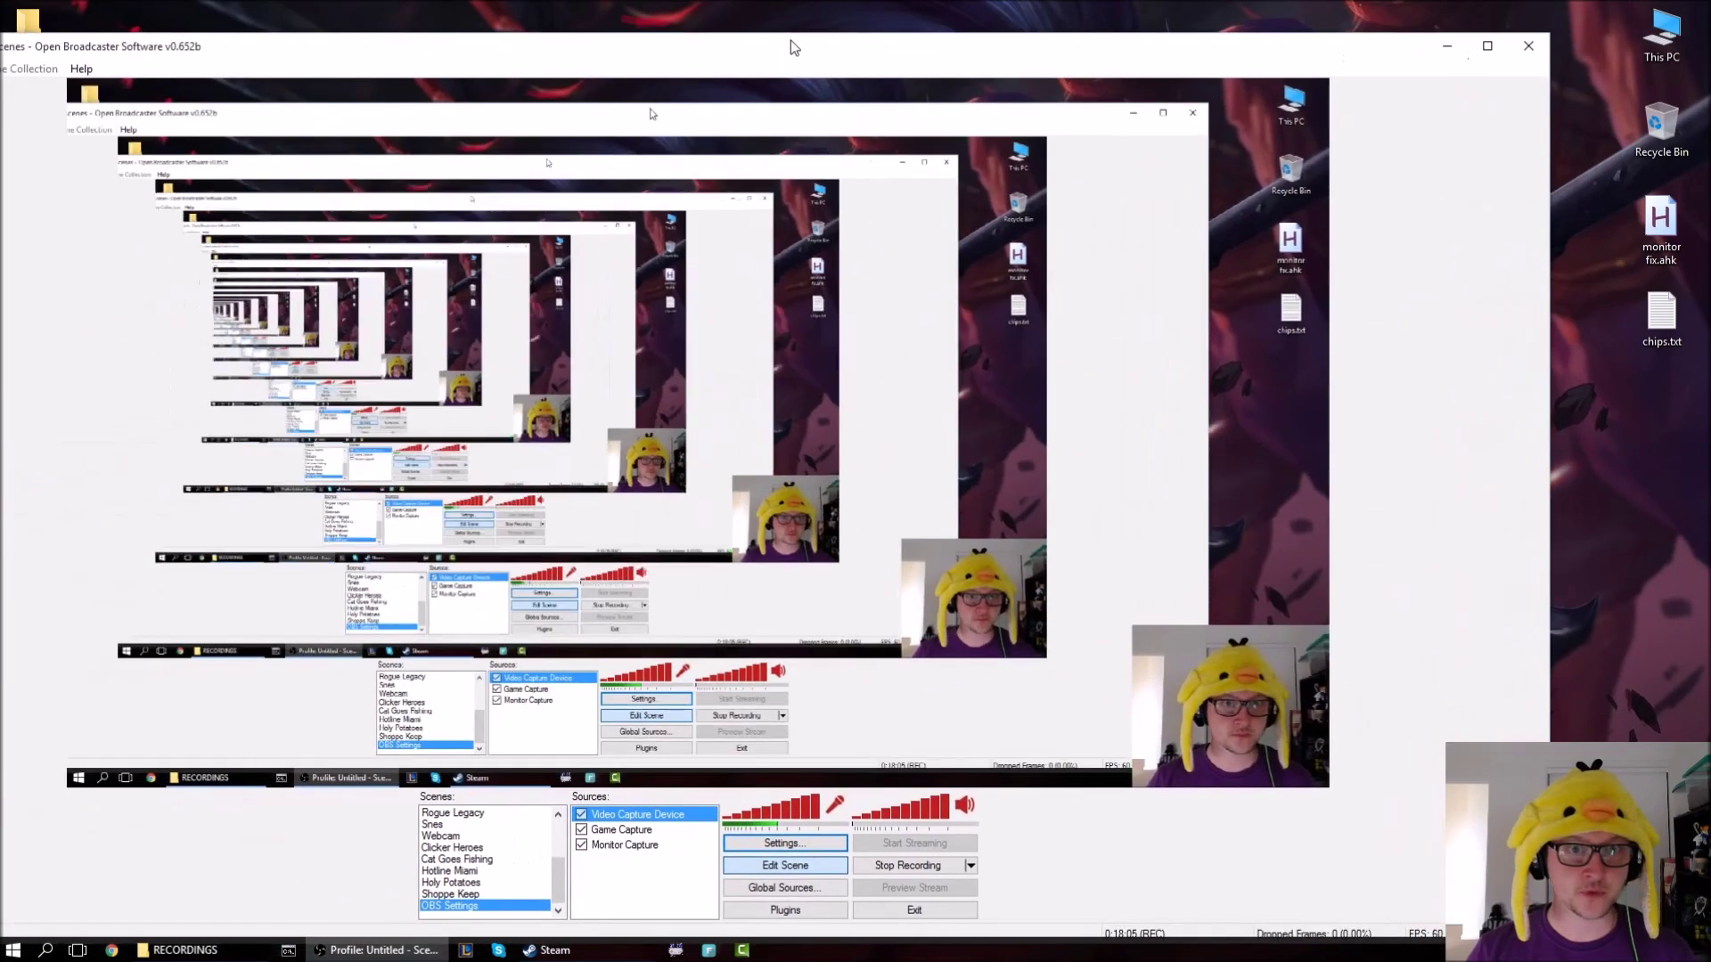
{"action": "double_click", "coordinate": [790, 41]}
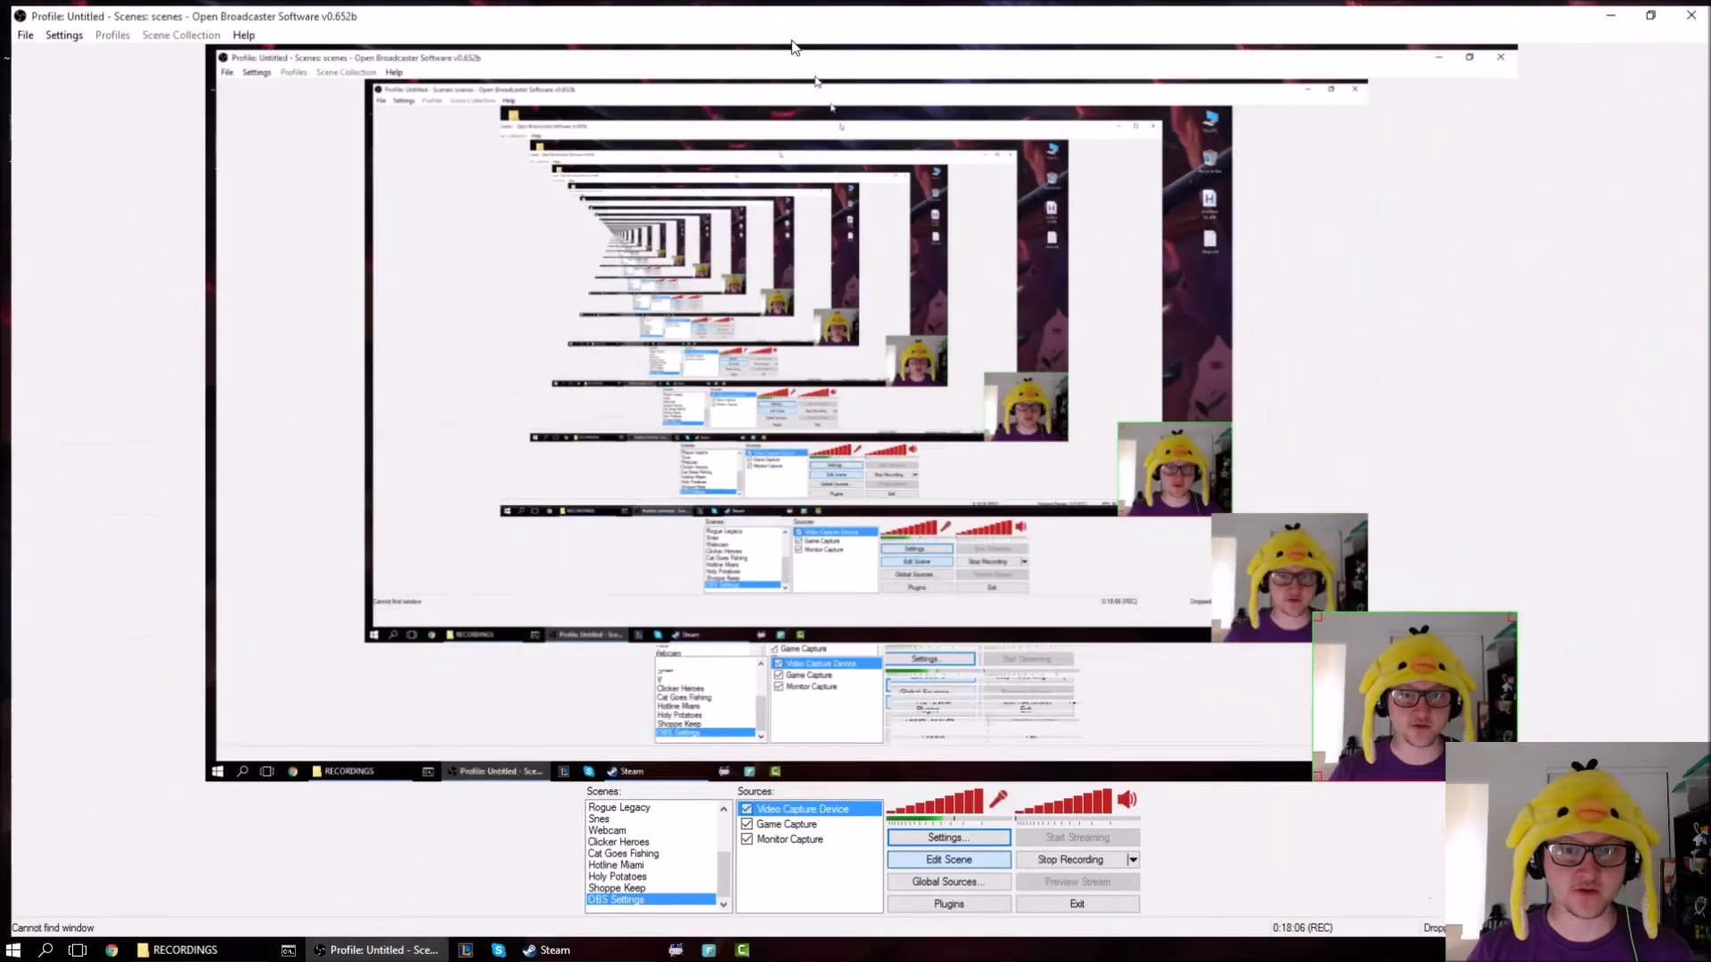
{"action": "left_click", "coordinate": [14, 948]}
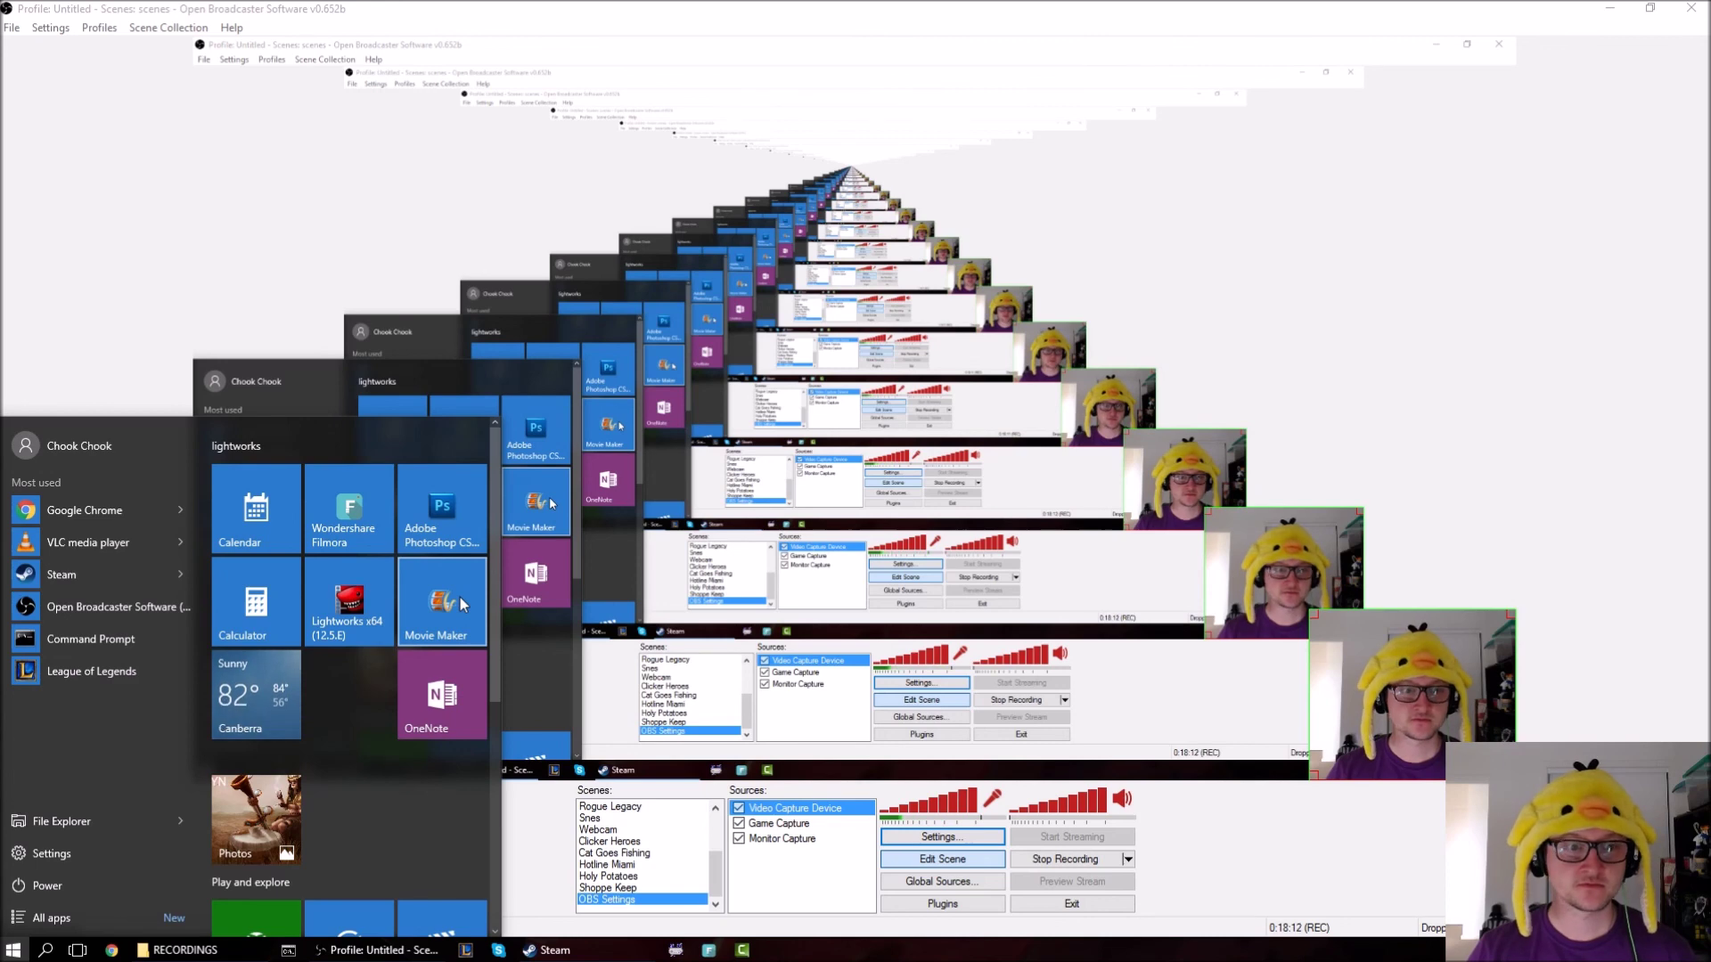
{"action": "left_click", "coordinate": [1322, 852]}
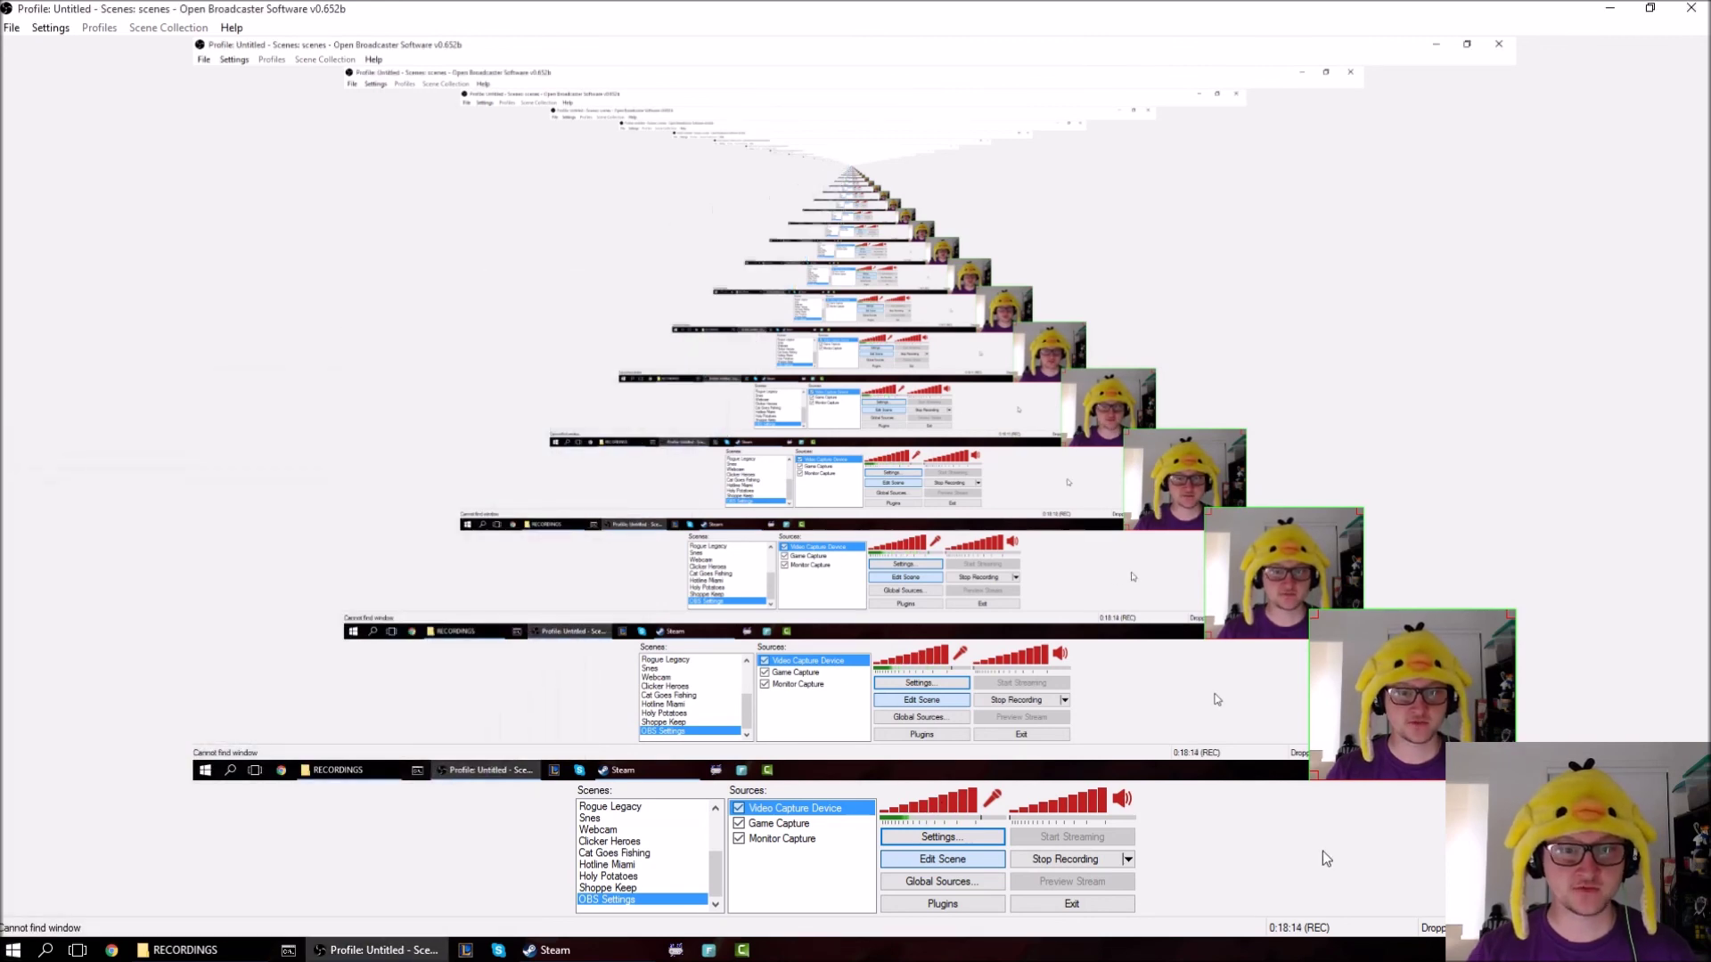